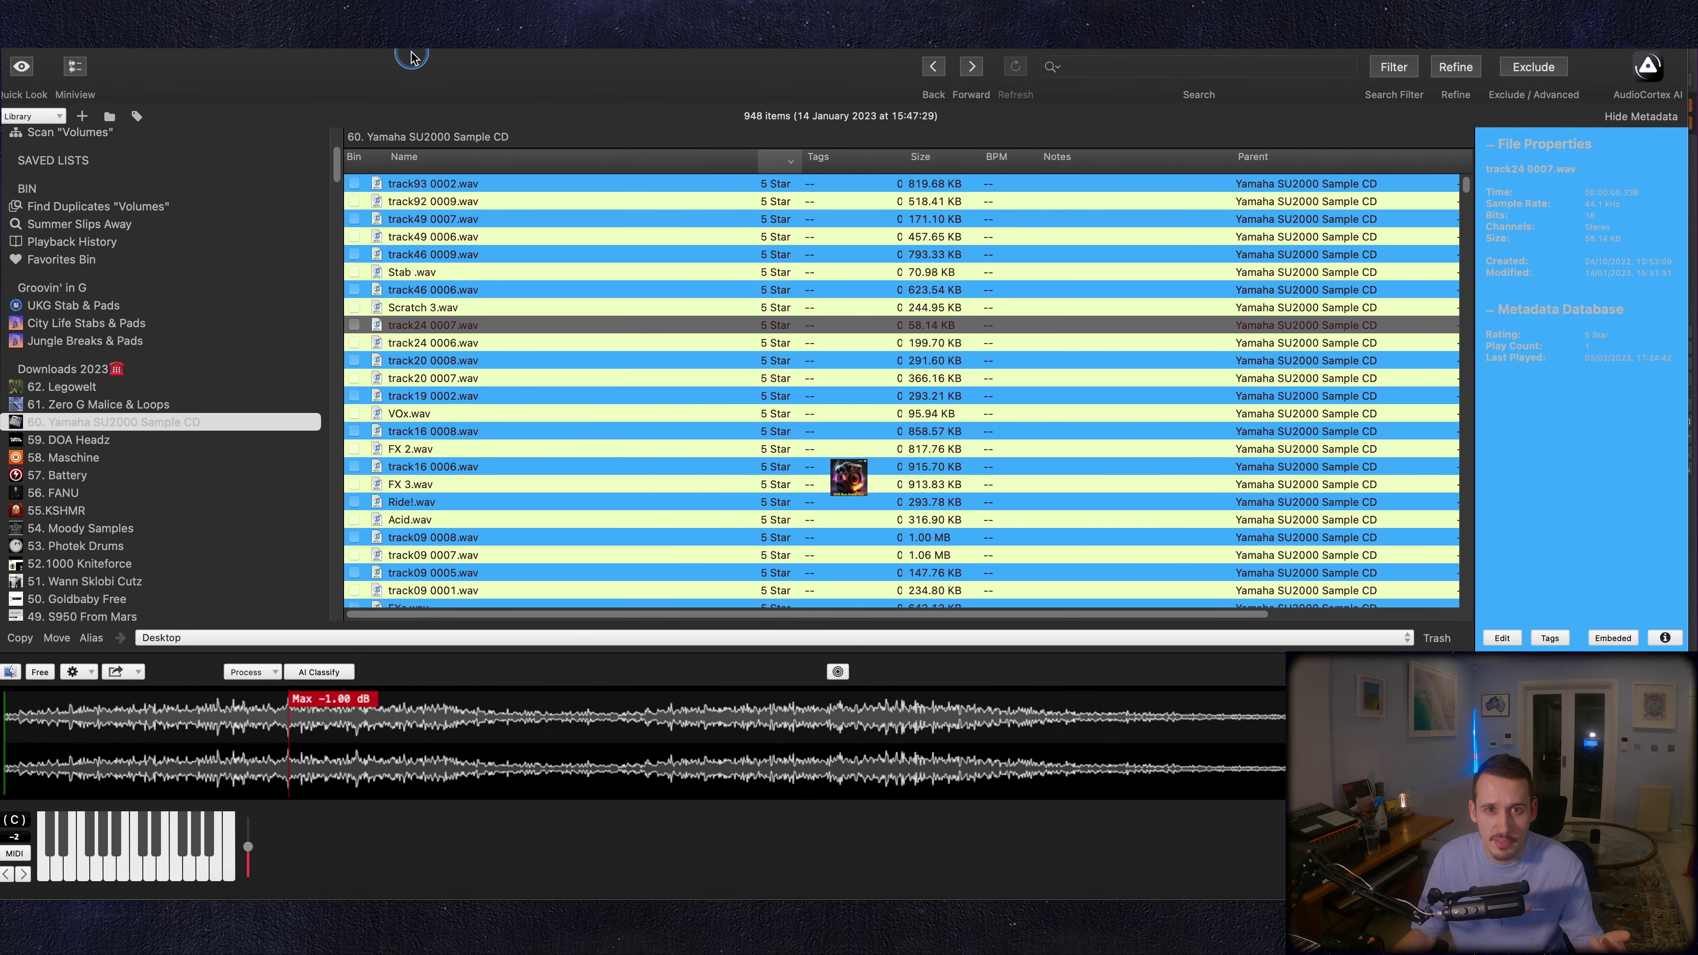
# Open the 808 Bass (Emu) list under Sound Design and preview the 7308R 808-BD sample.
pyautogui.moveTo(346, 161); pyautogui.dragTo(347, 599)
pyautogui.click(136, 423)
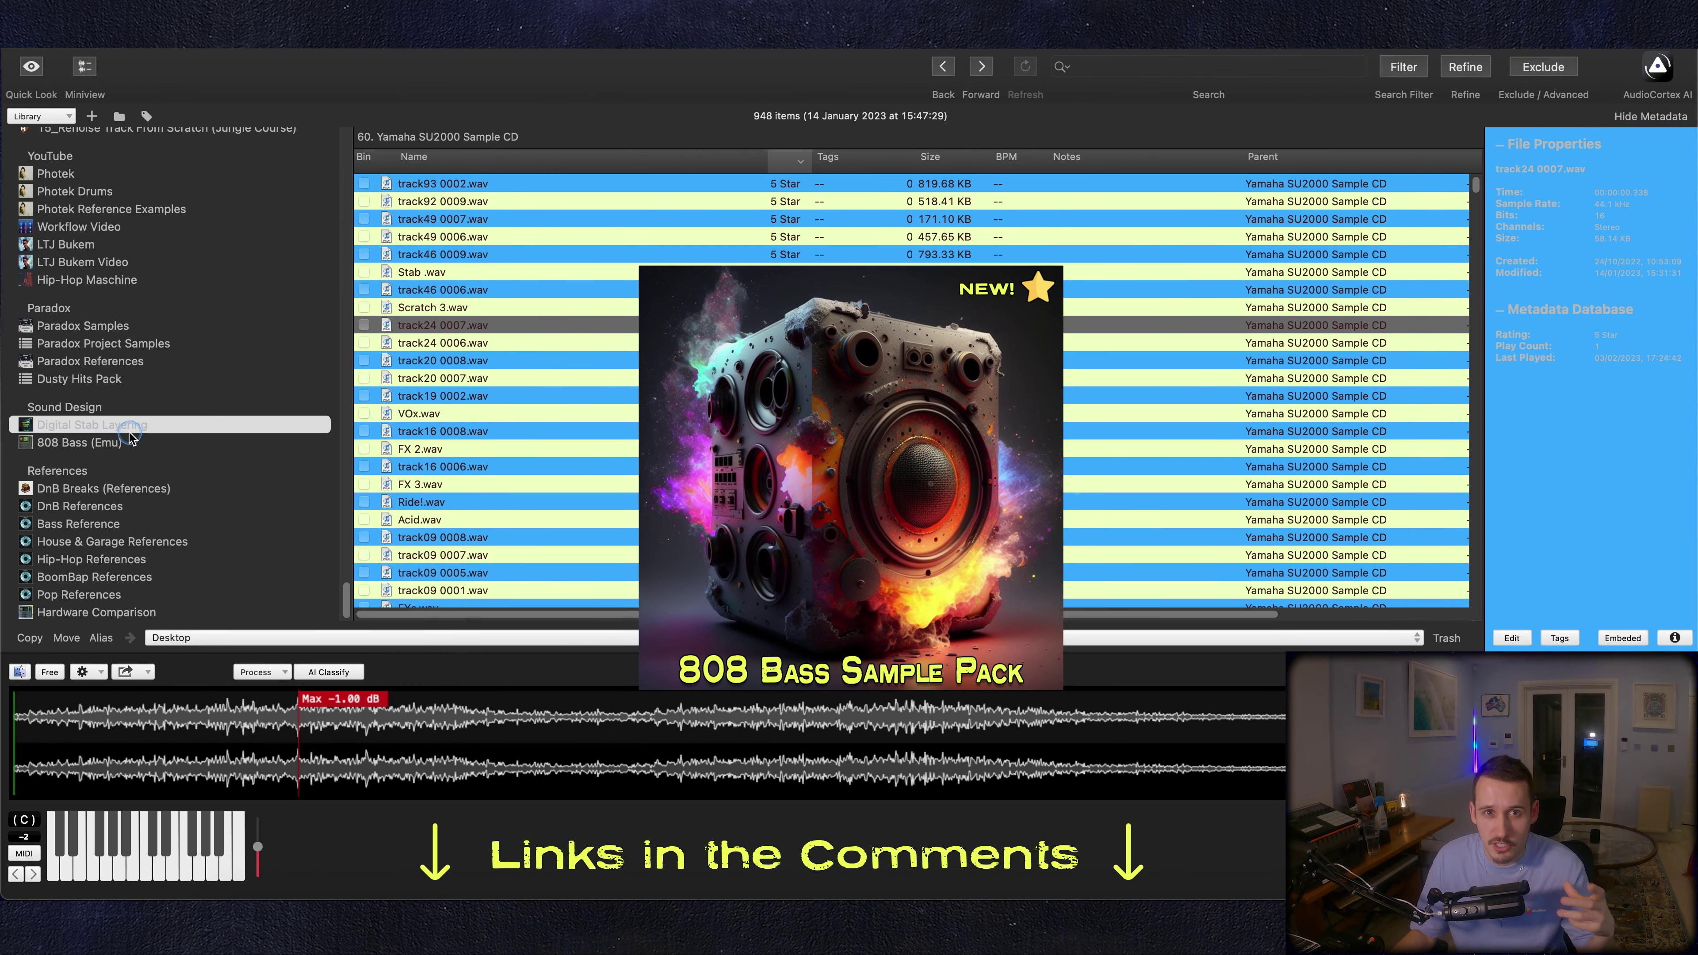
pyautogui.click(126, 443)
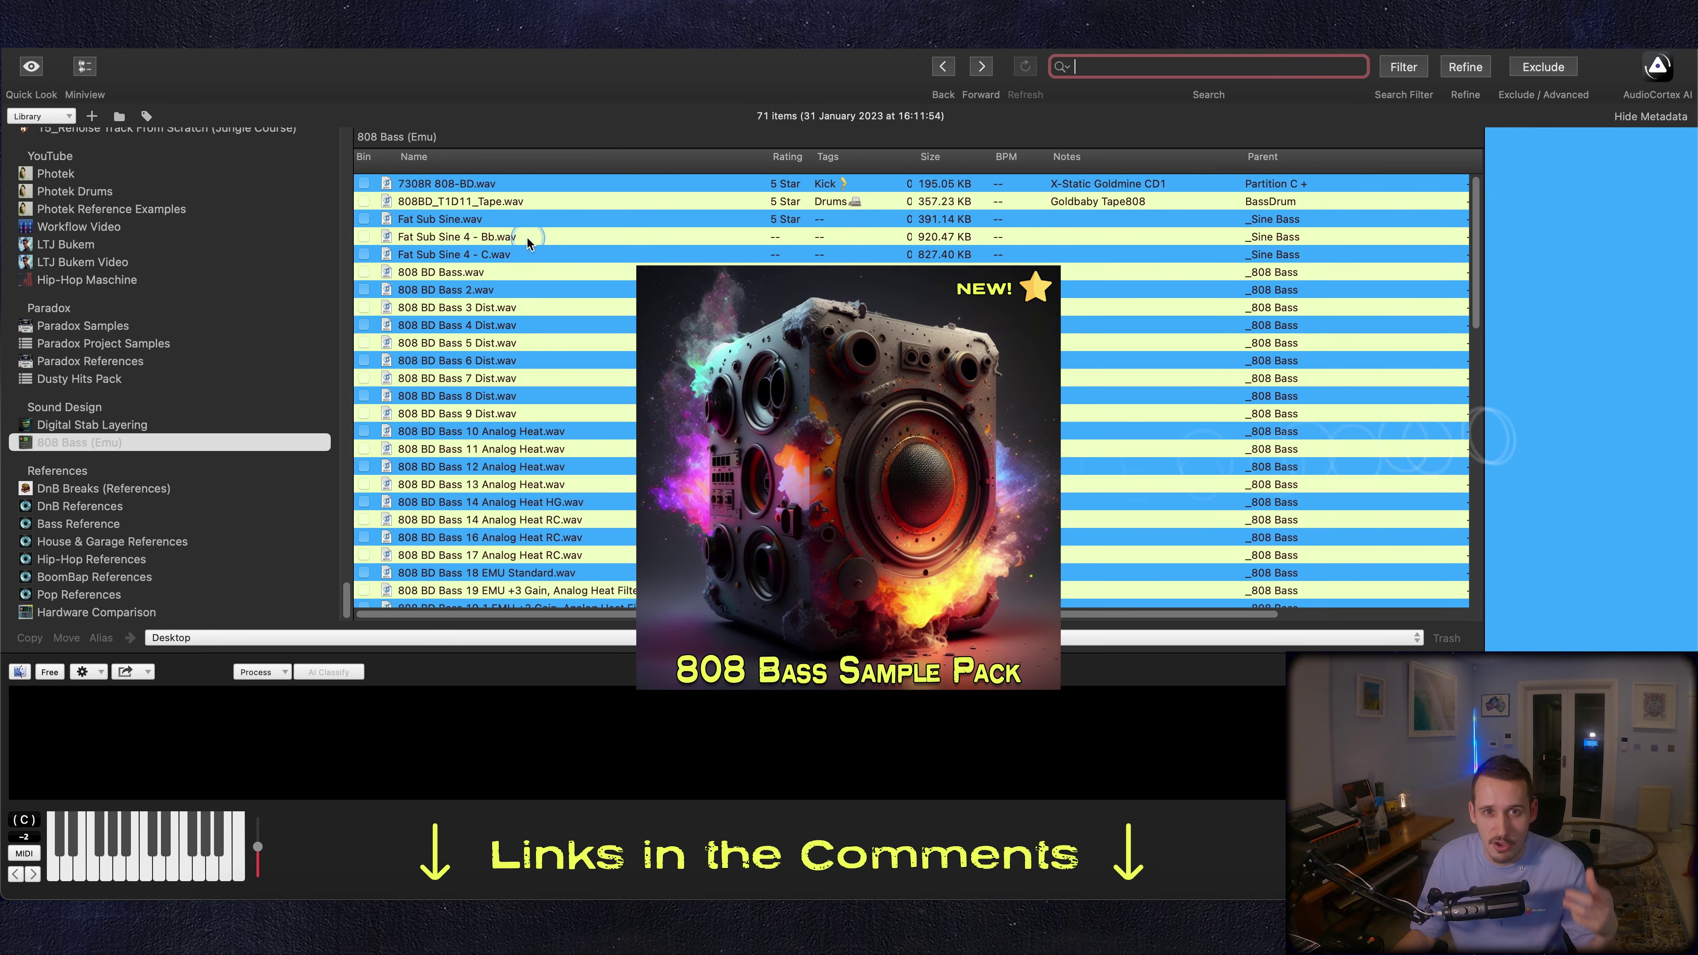
pyautogui.click(481, 184)
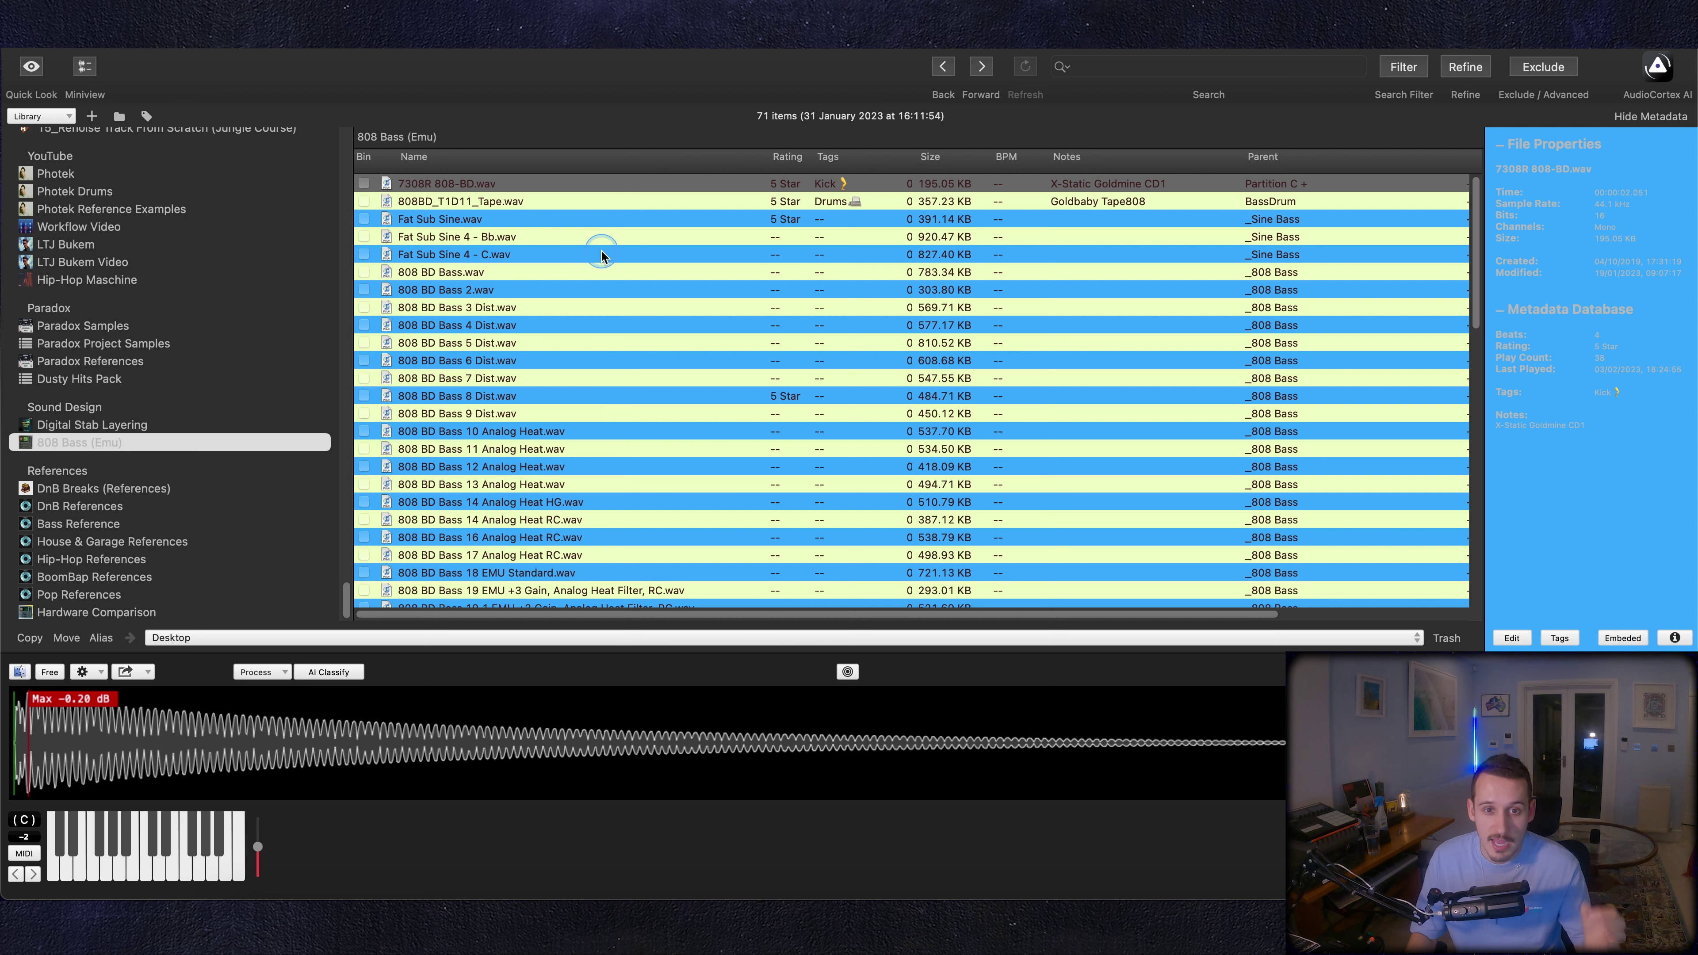
# Audition 808 BD Bass and several Dist and Analog Heat variants, including 6 Dist and 17 Analog Heat RC.
pyautogui.click(555, 271)
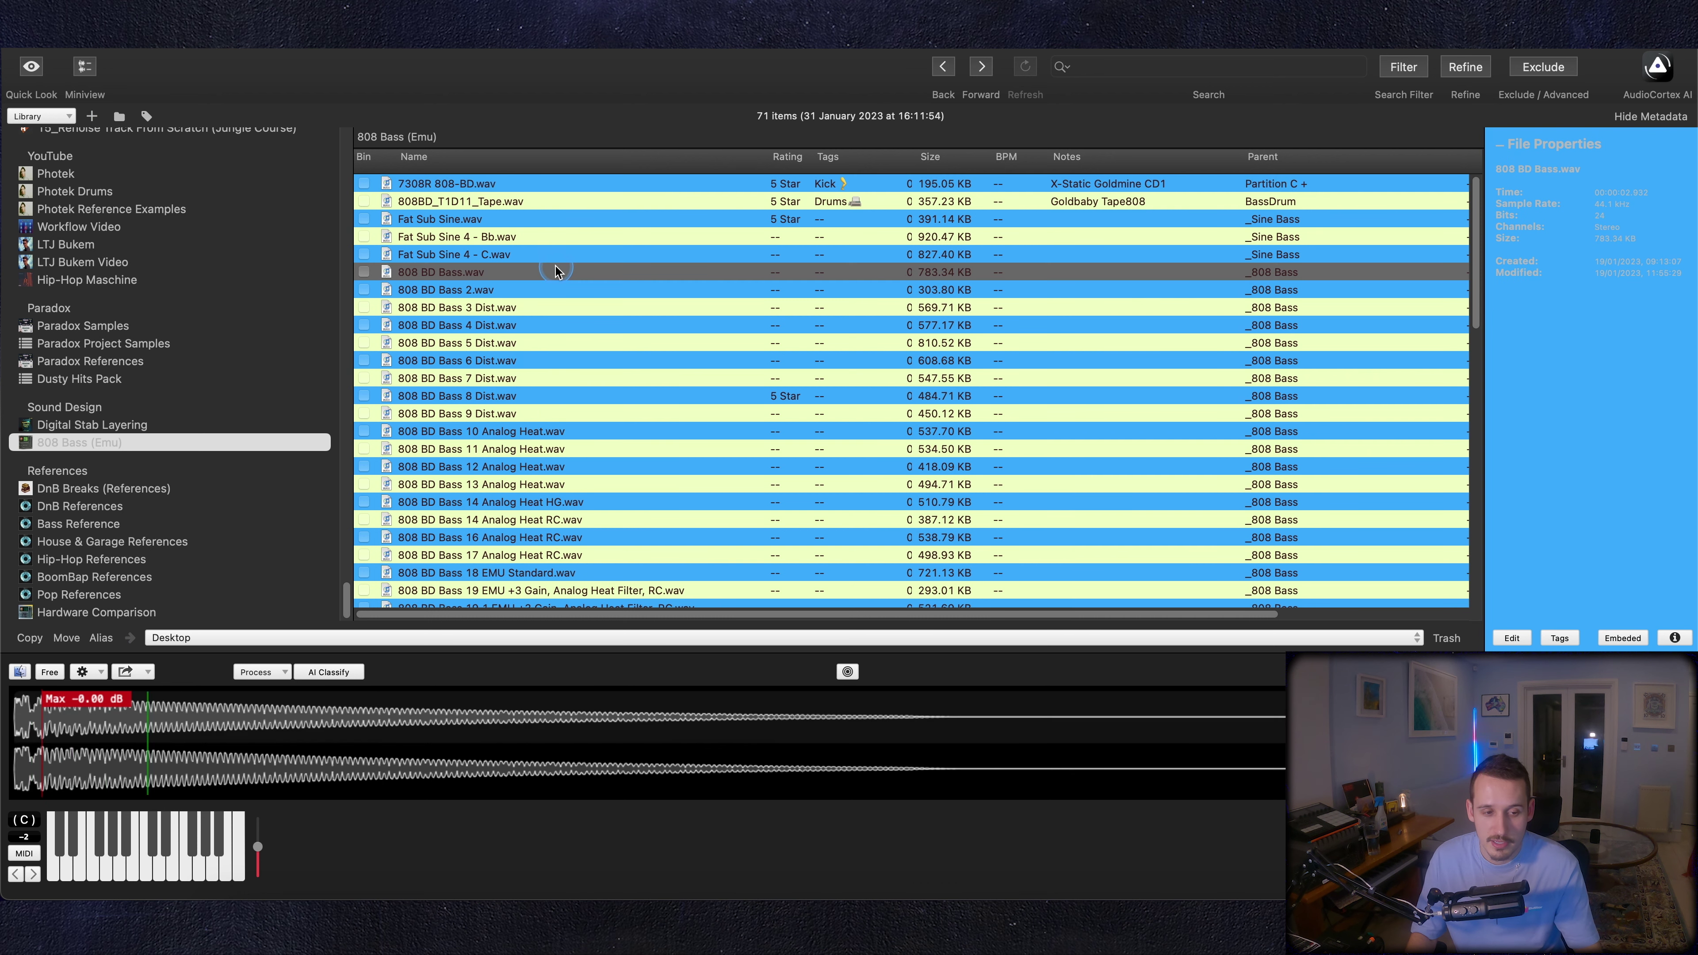
pyautogui.click(542, 360)
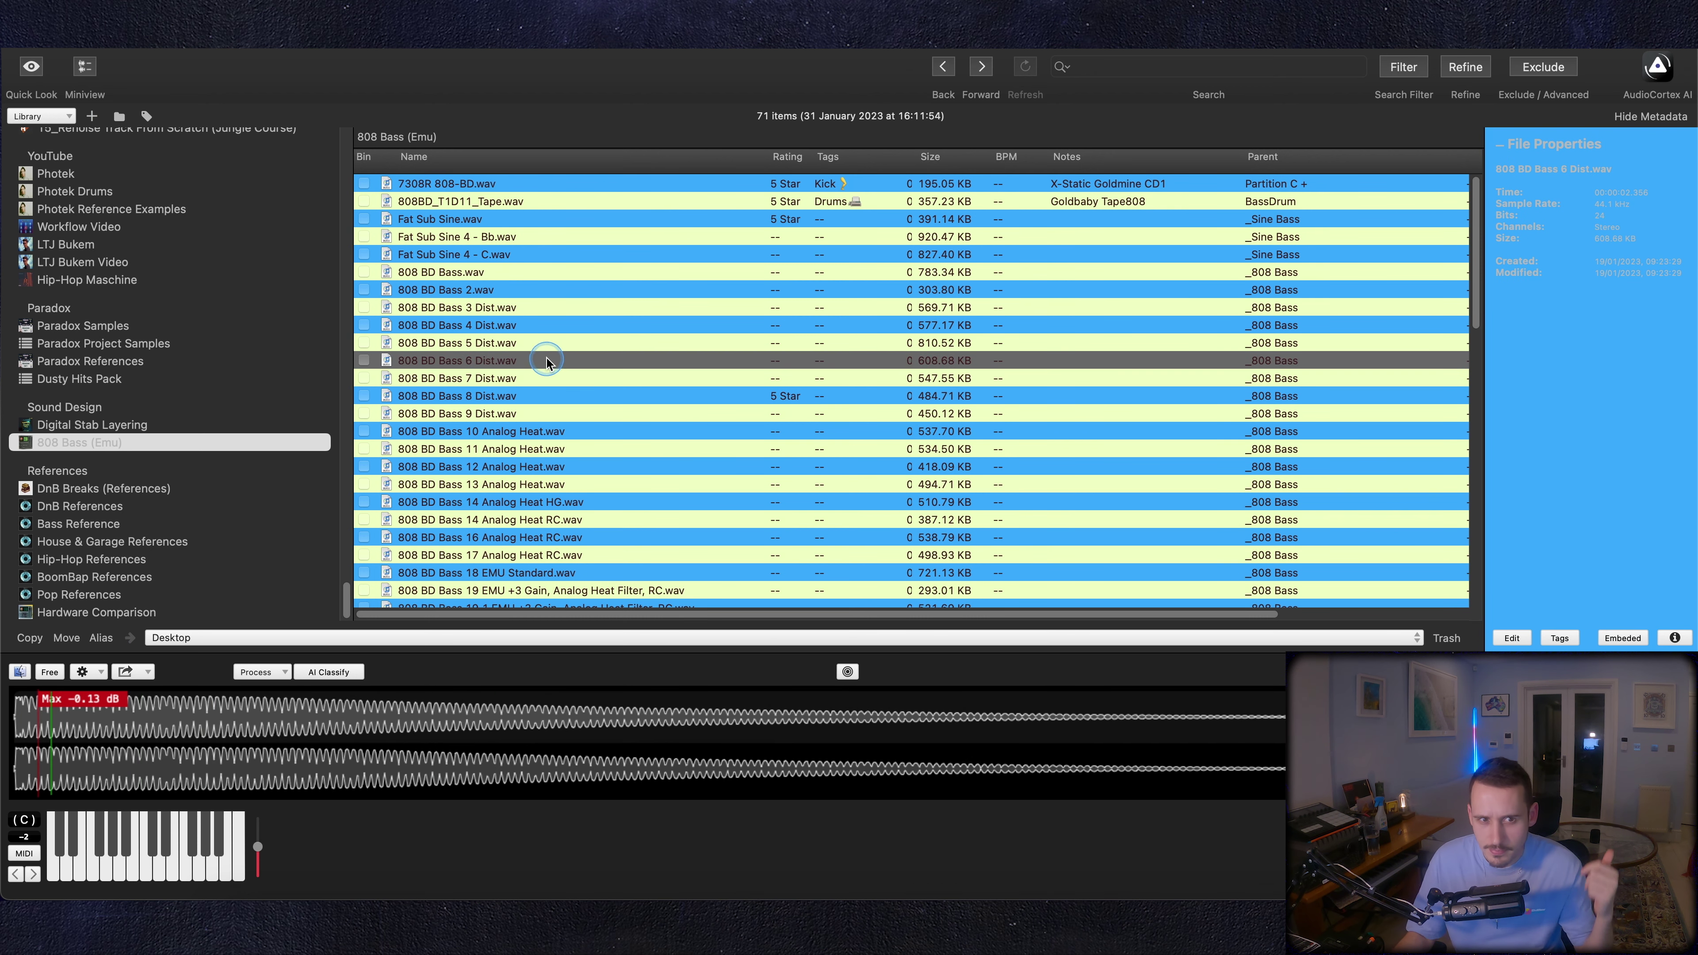
pyautogui.click(542, 396)
pyautogui.click(525, 485)
pyautogui.click(554, 555)
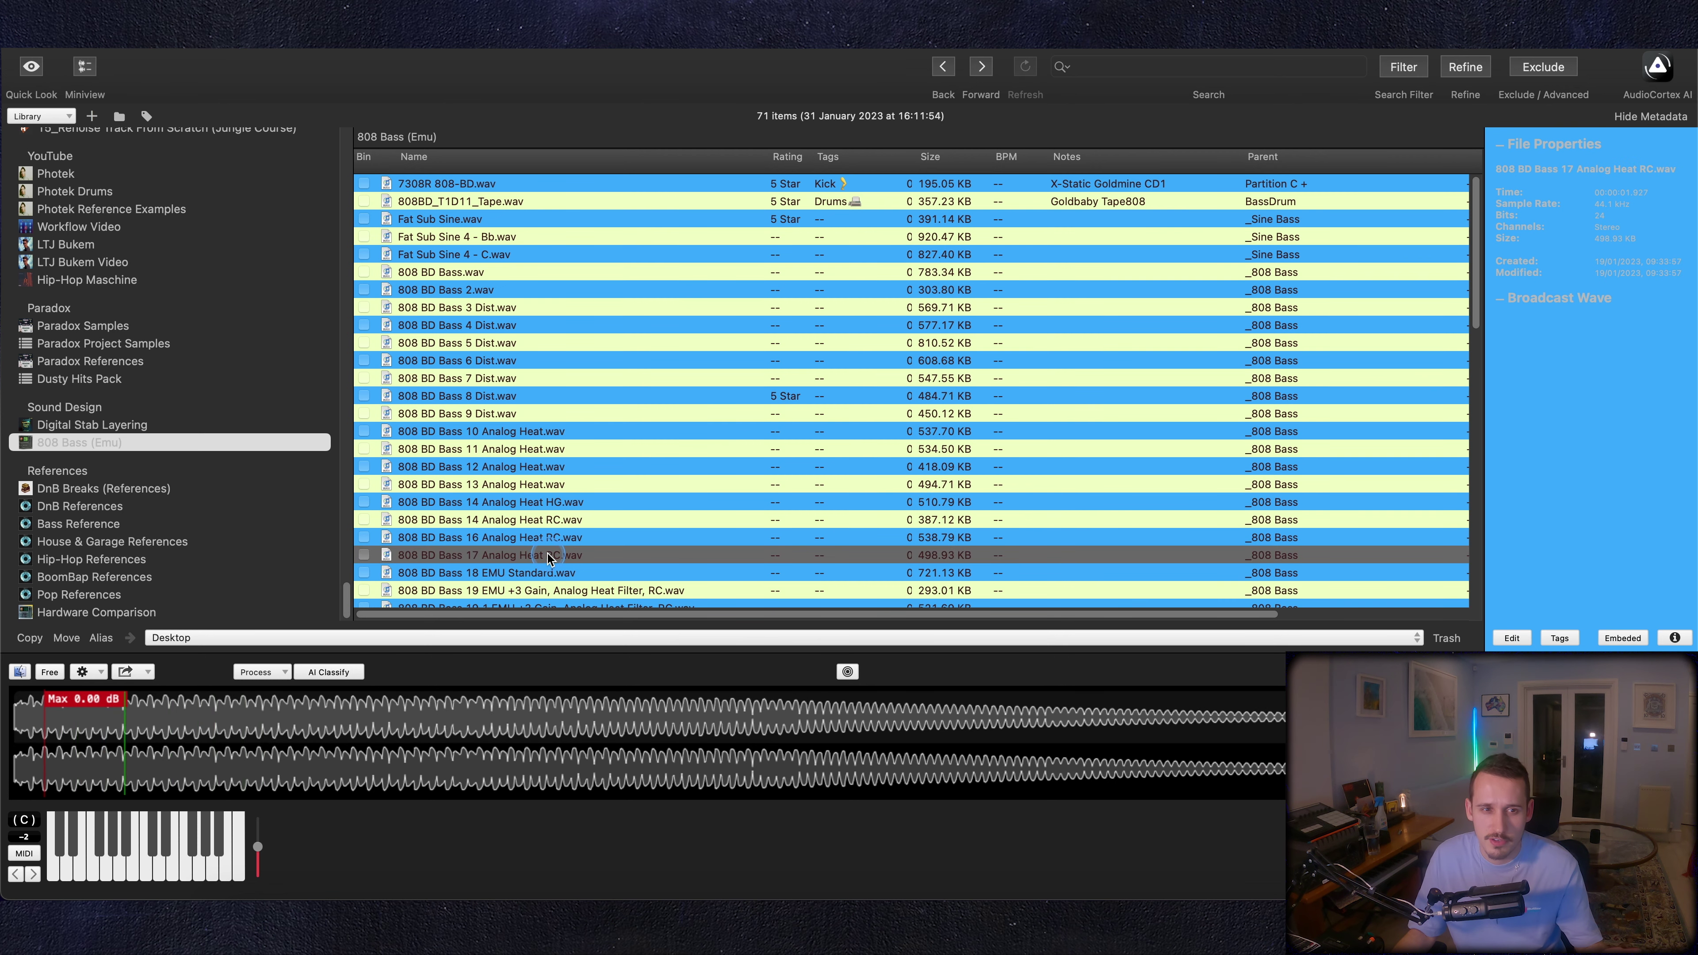
# Audition EMU variants of the 808 bass, including 19 EMU +3 Gain, 20.2 EMU +20 Gain and 22 EMU Filter Morph 2.
pyautogui.scroll(-2, 554, 555)
pyautogui.click(554, 555)
pyautogui.scroll(-5, 595, 575)
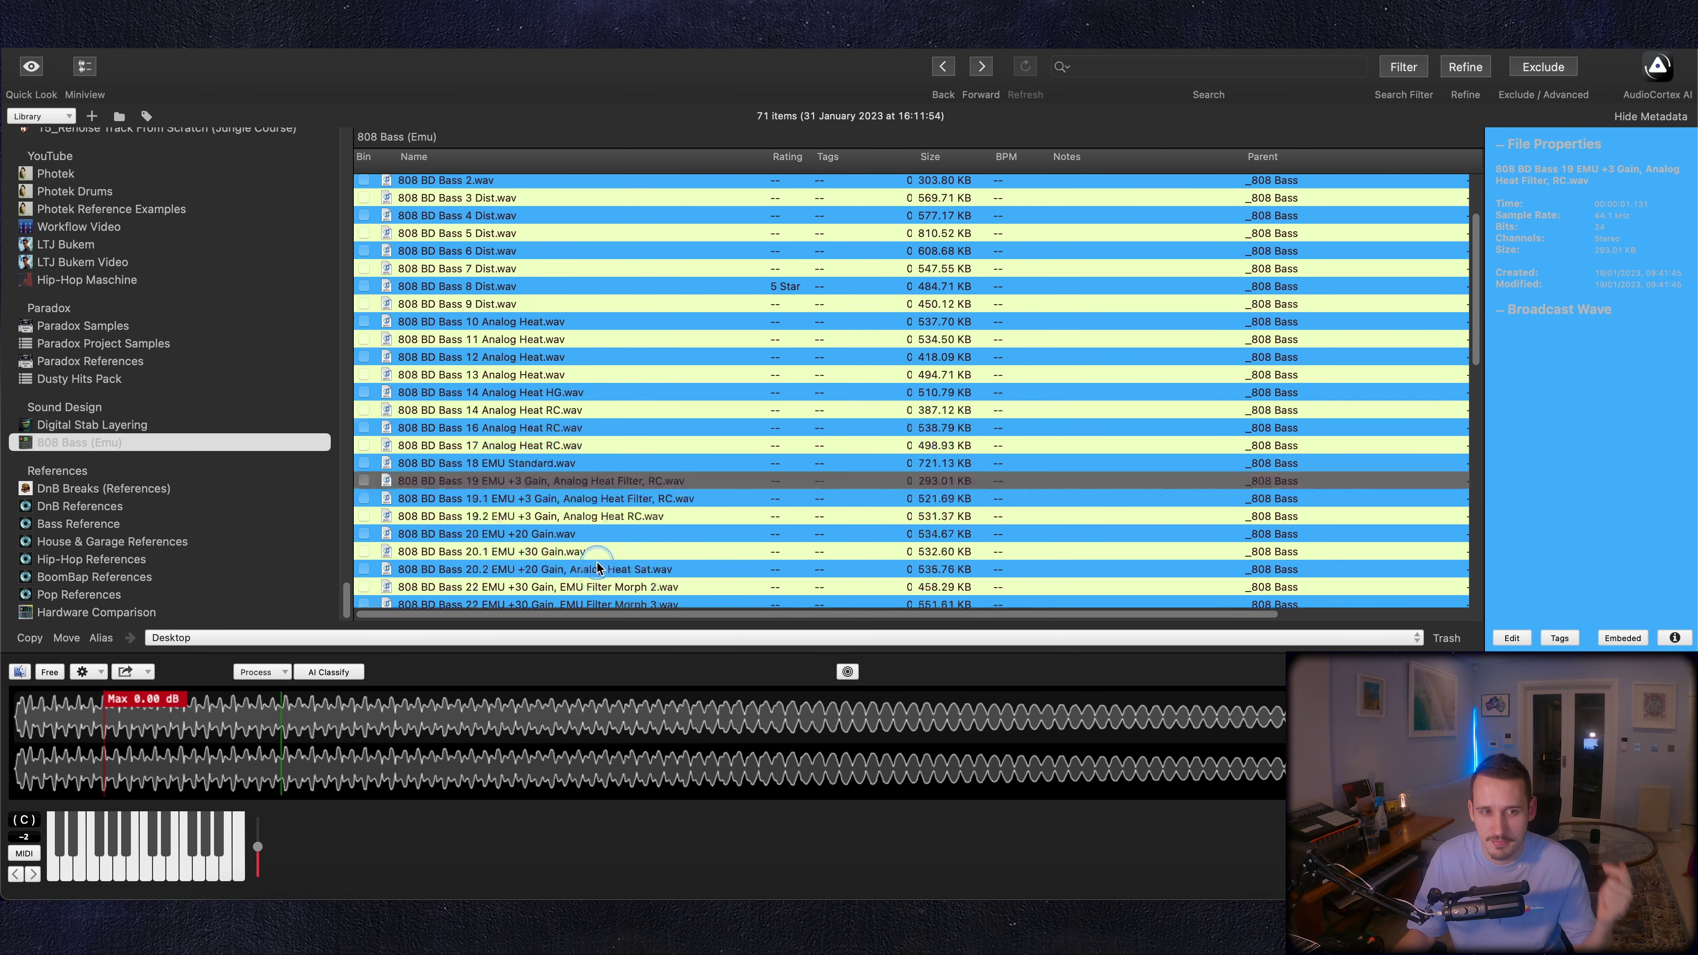
pyautogui.click(584, 453)
pyautogui.click(602, 485)
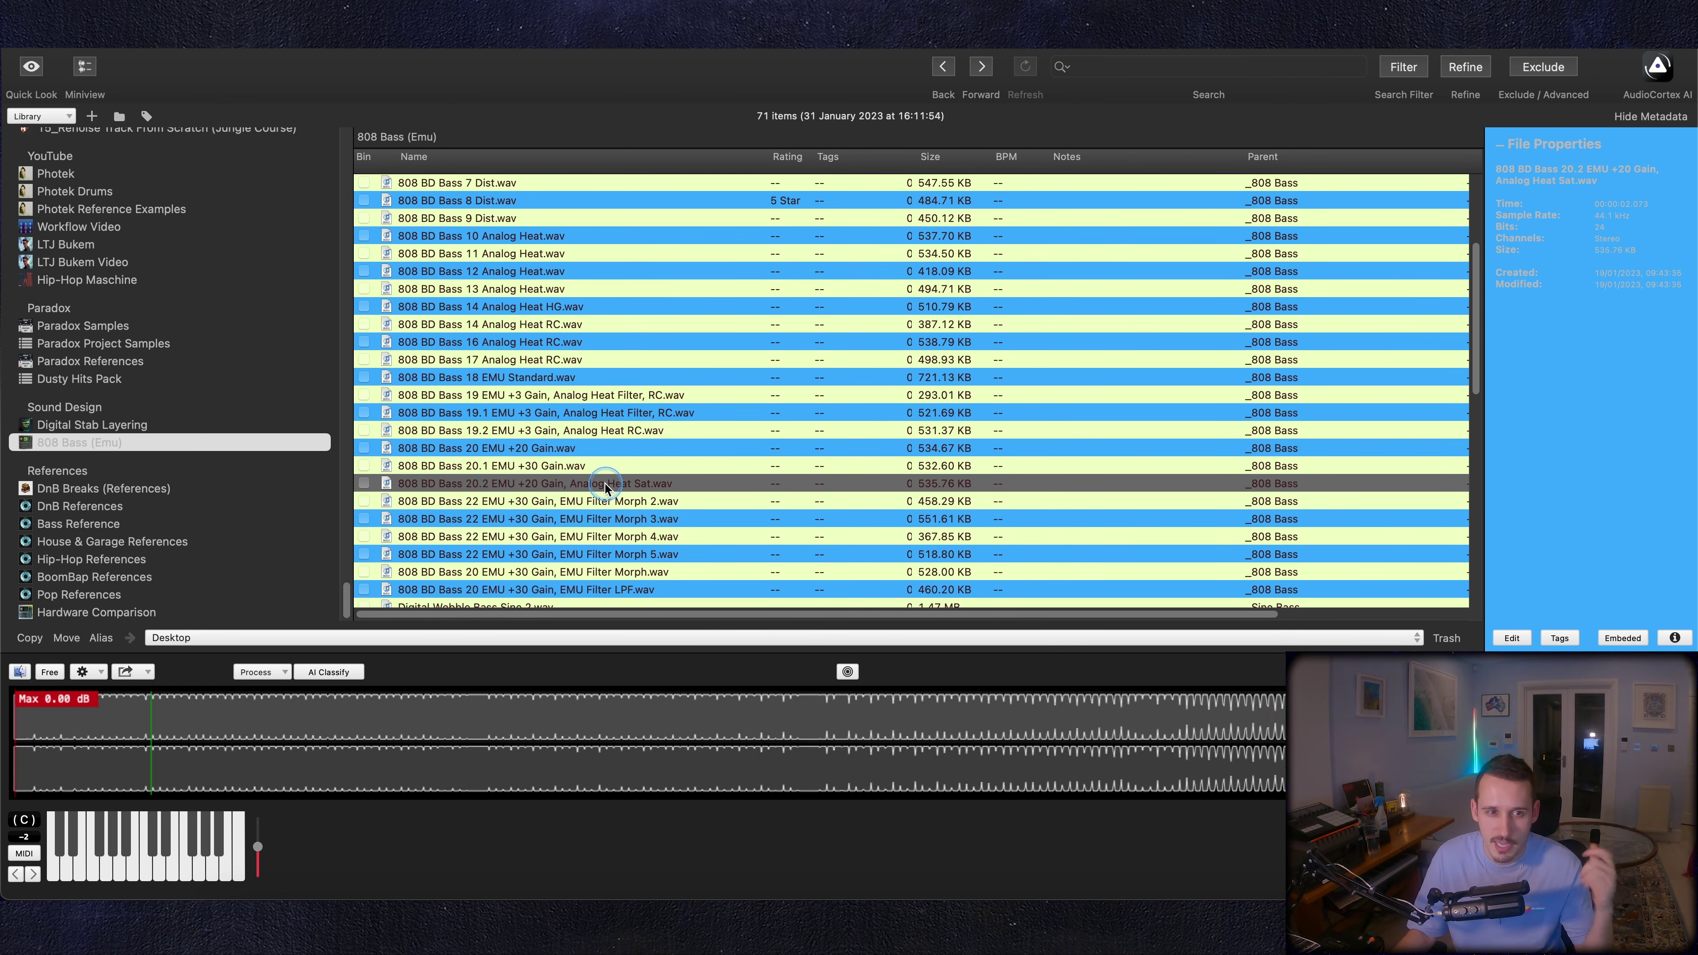
pyautogui.click(607, 502)
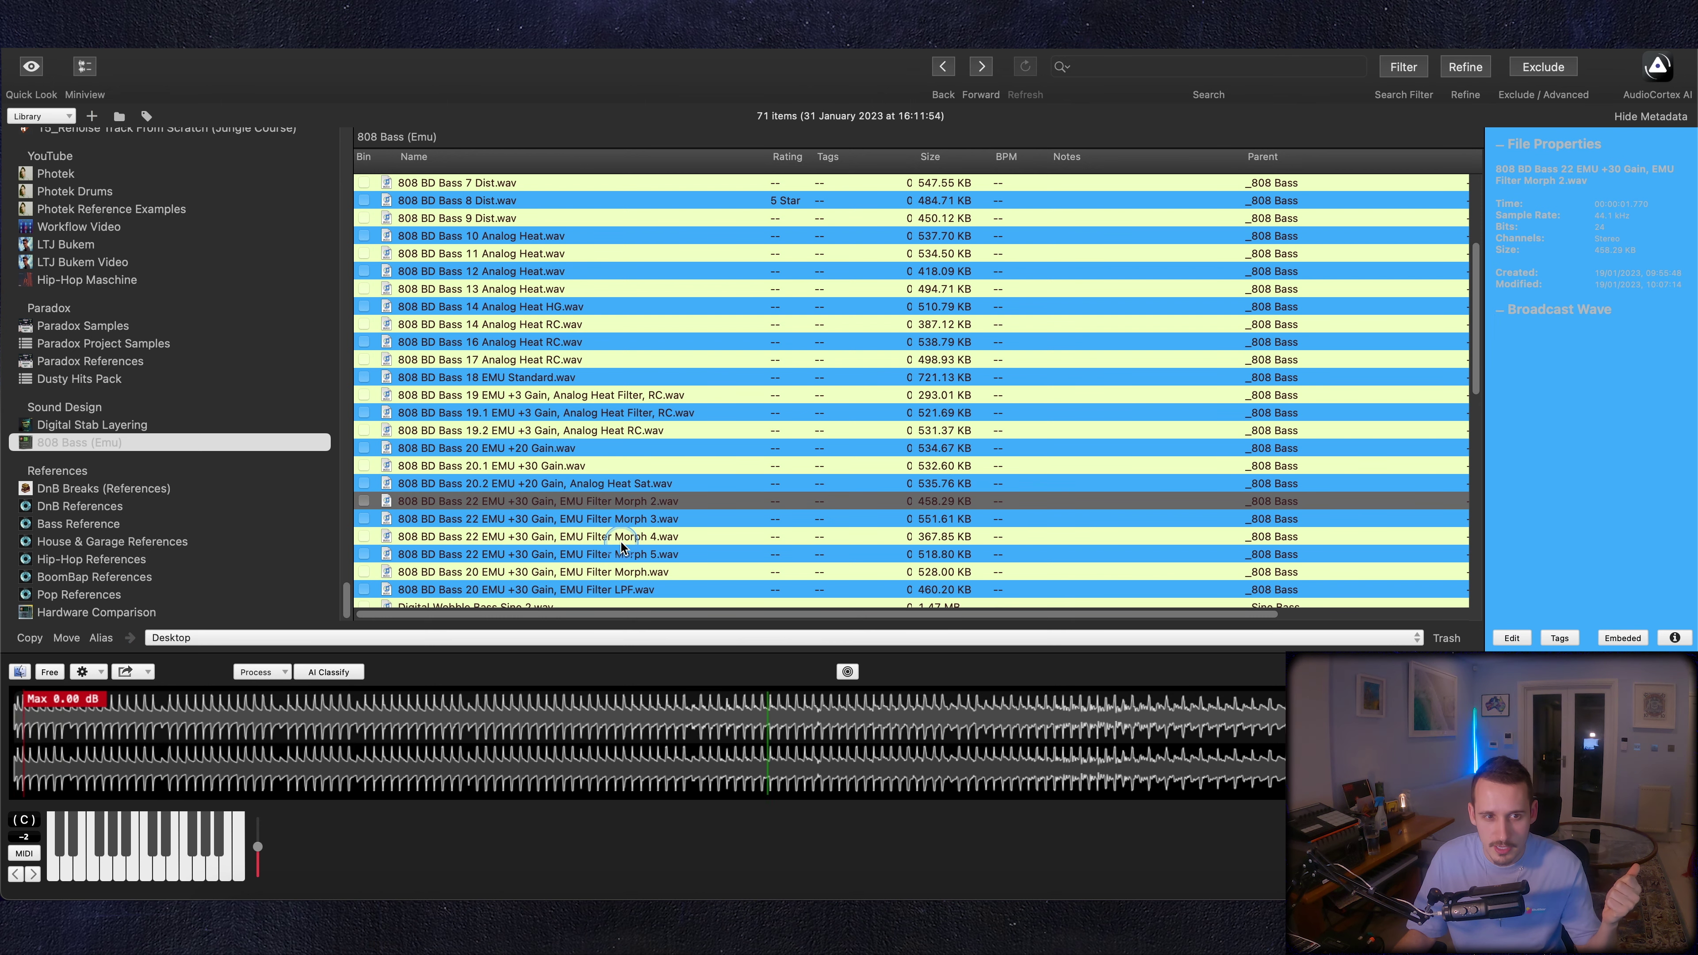
# Preview further bass samples farther down the 808 Bass (Emu) list.
pyautogui.scroll(-4, 585, 532)
pyautogui.click(583, 533)
pyautogui.scroll(-1, 585, 532)
pyautogui.scroll(-2, 600, 537)
pyautogui.click(596, 533)
pyautogui.scroll(-4, 588, 520)
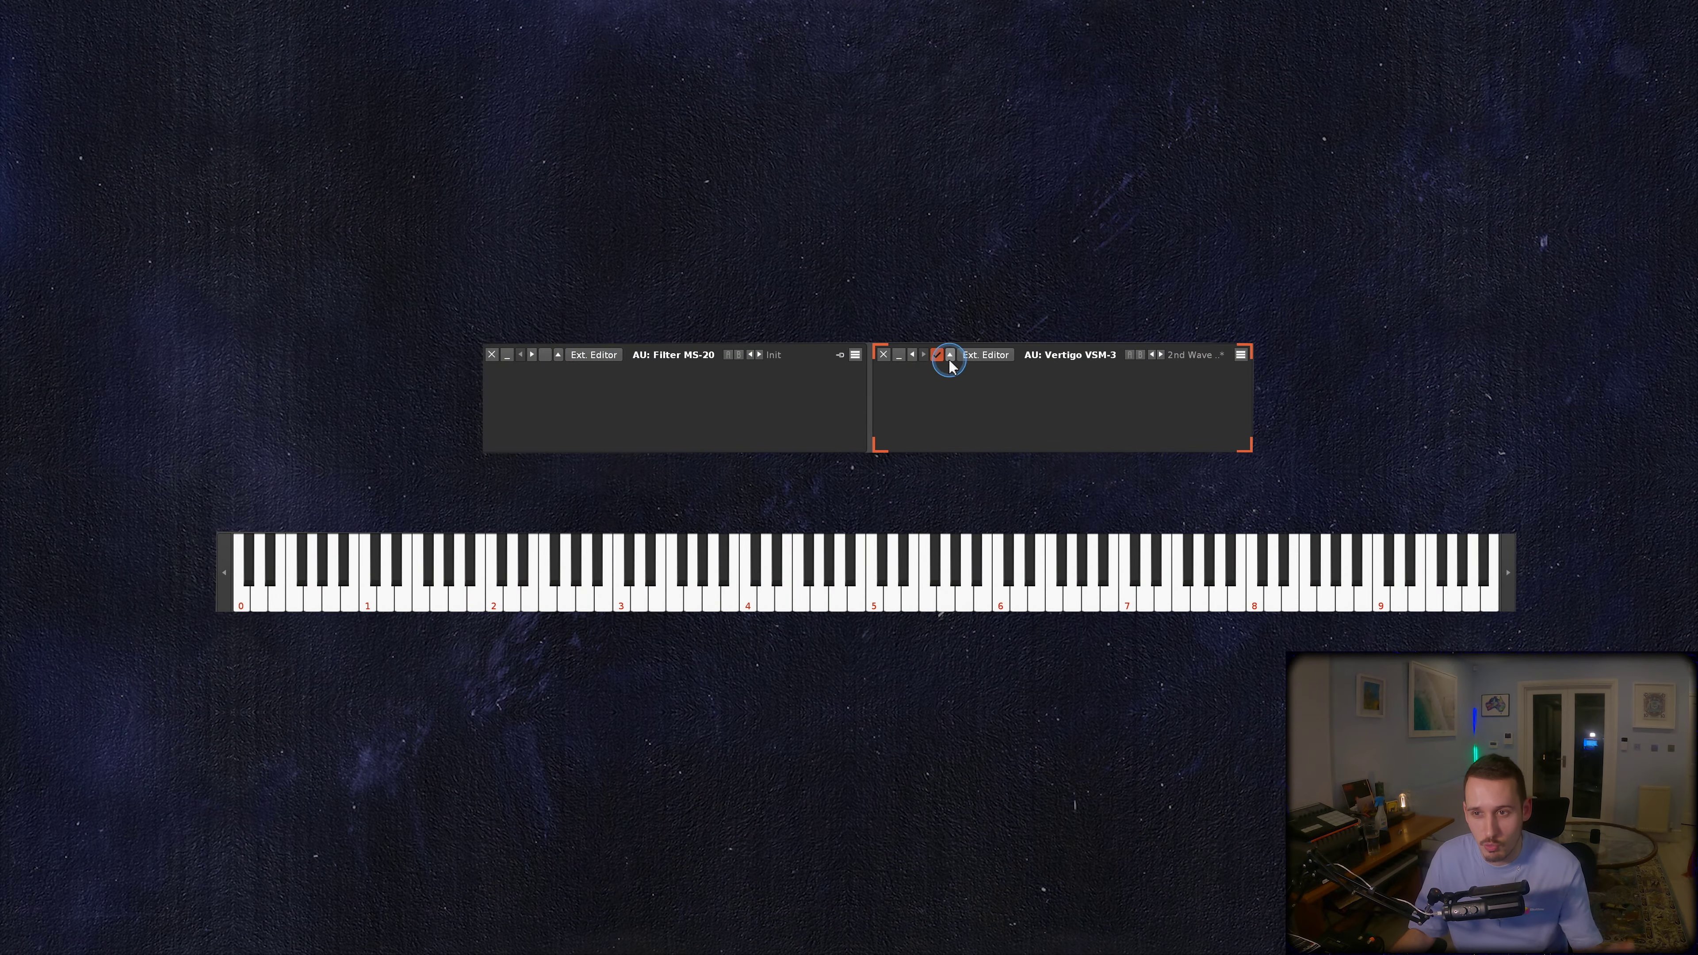
# Switch to Renoise and enable the Filter MS-20 and Vertigo VSM-3 effects on the test tone.
pyautogui.click(936, 354)
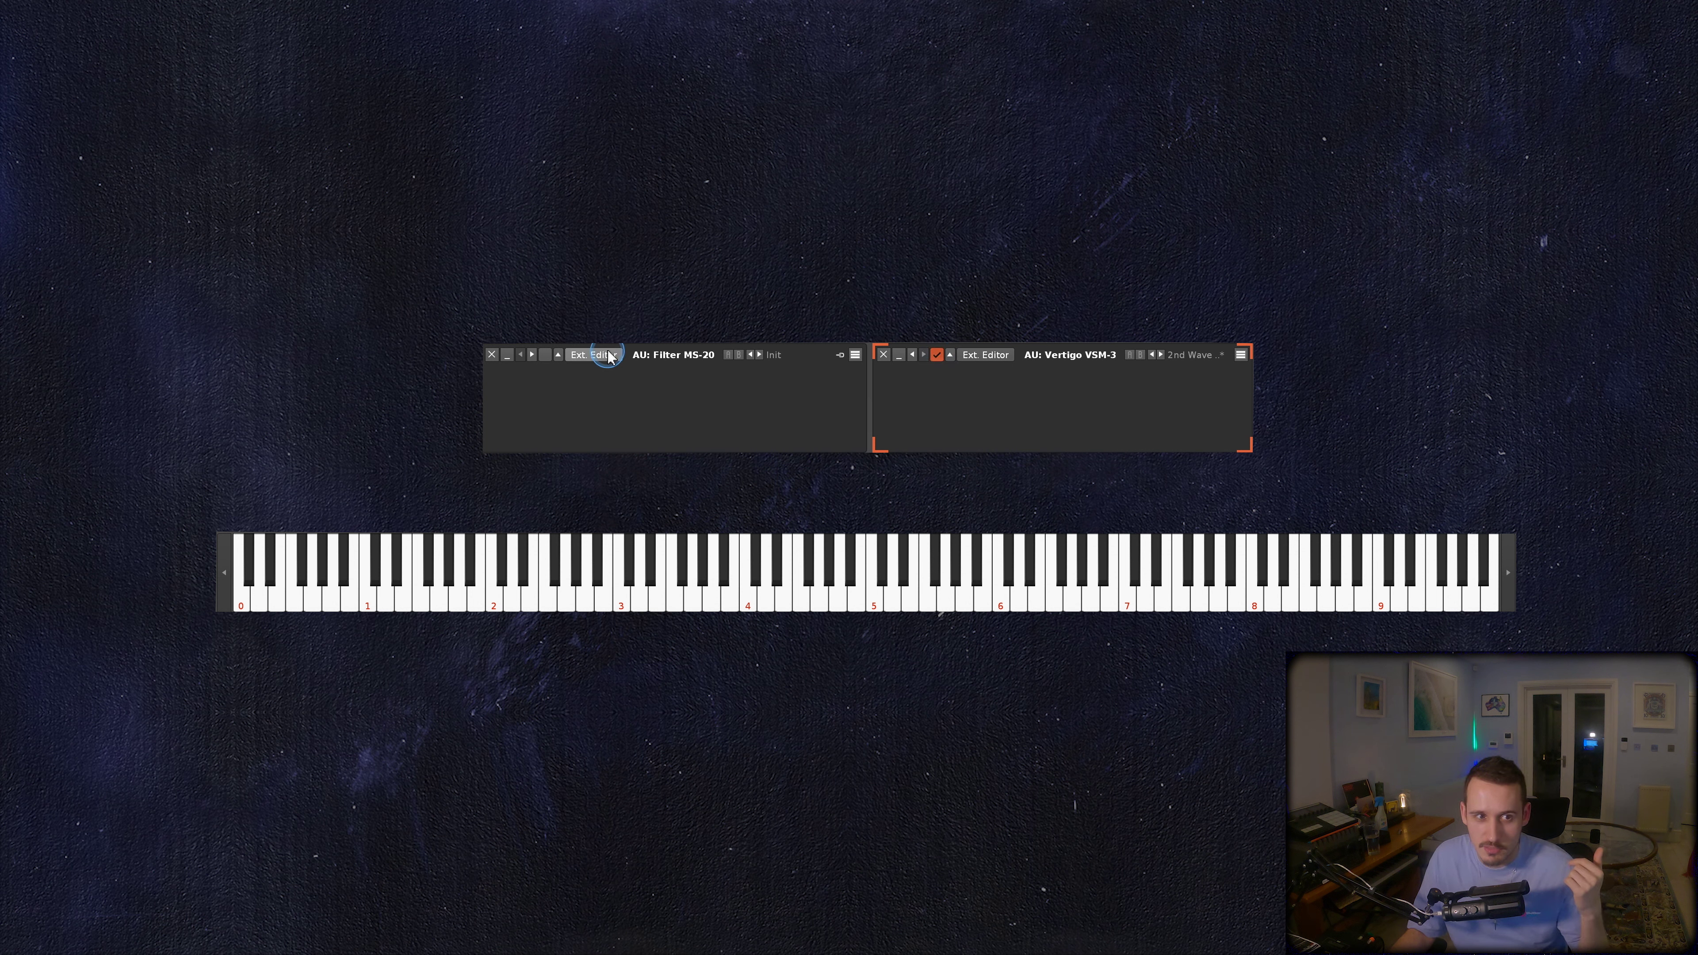
pyautogui.click(545, 355)
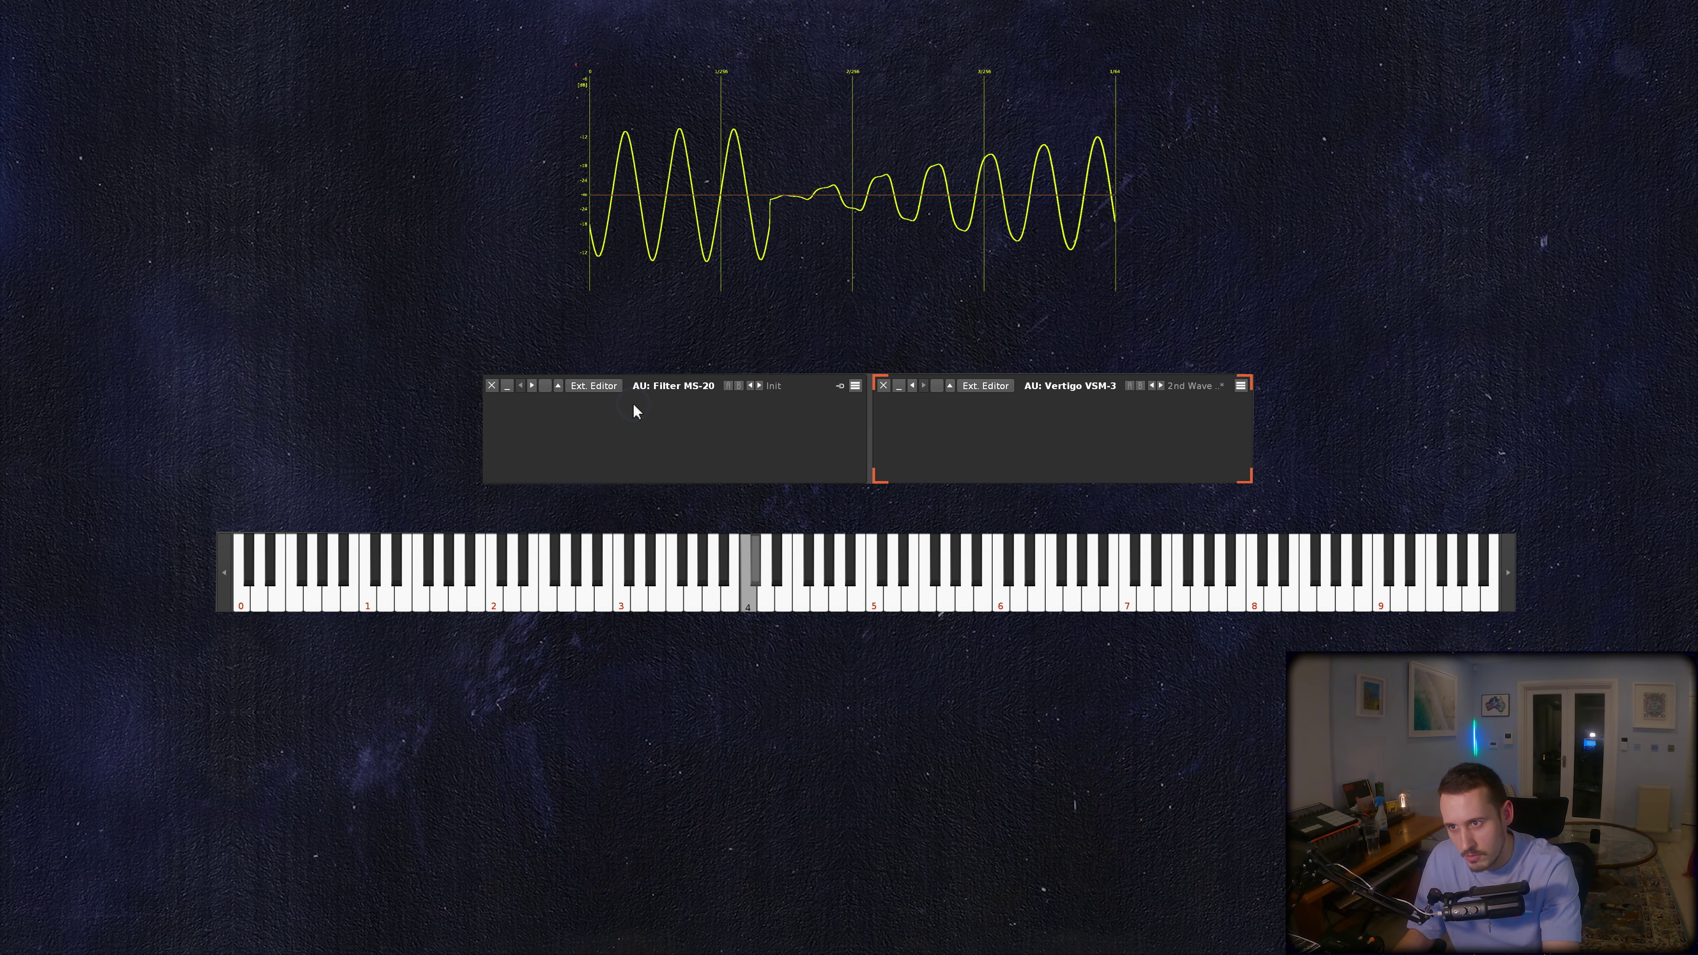
pyautogui.click(546, 386)
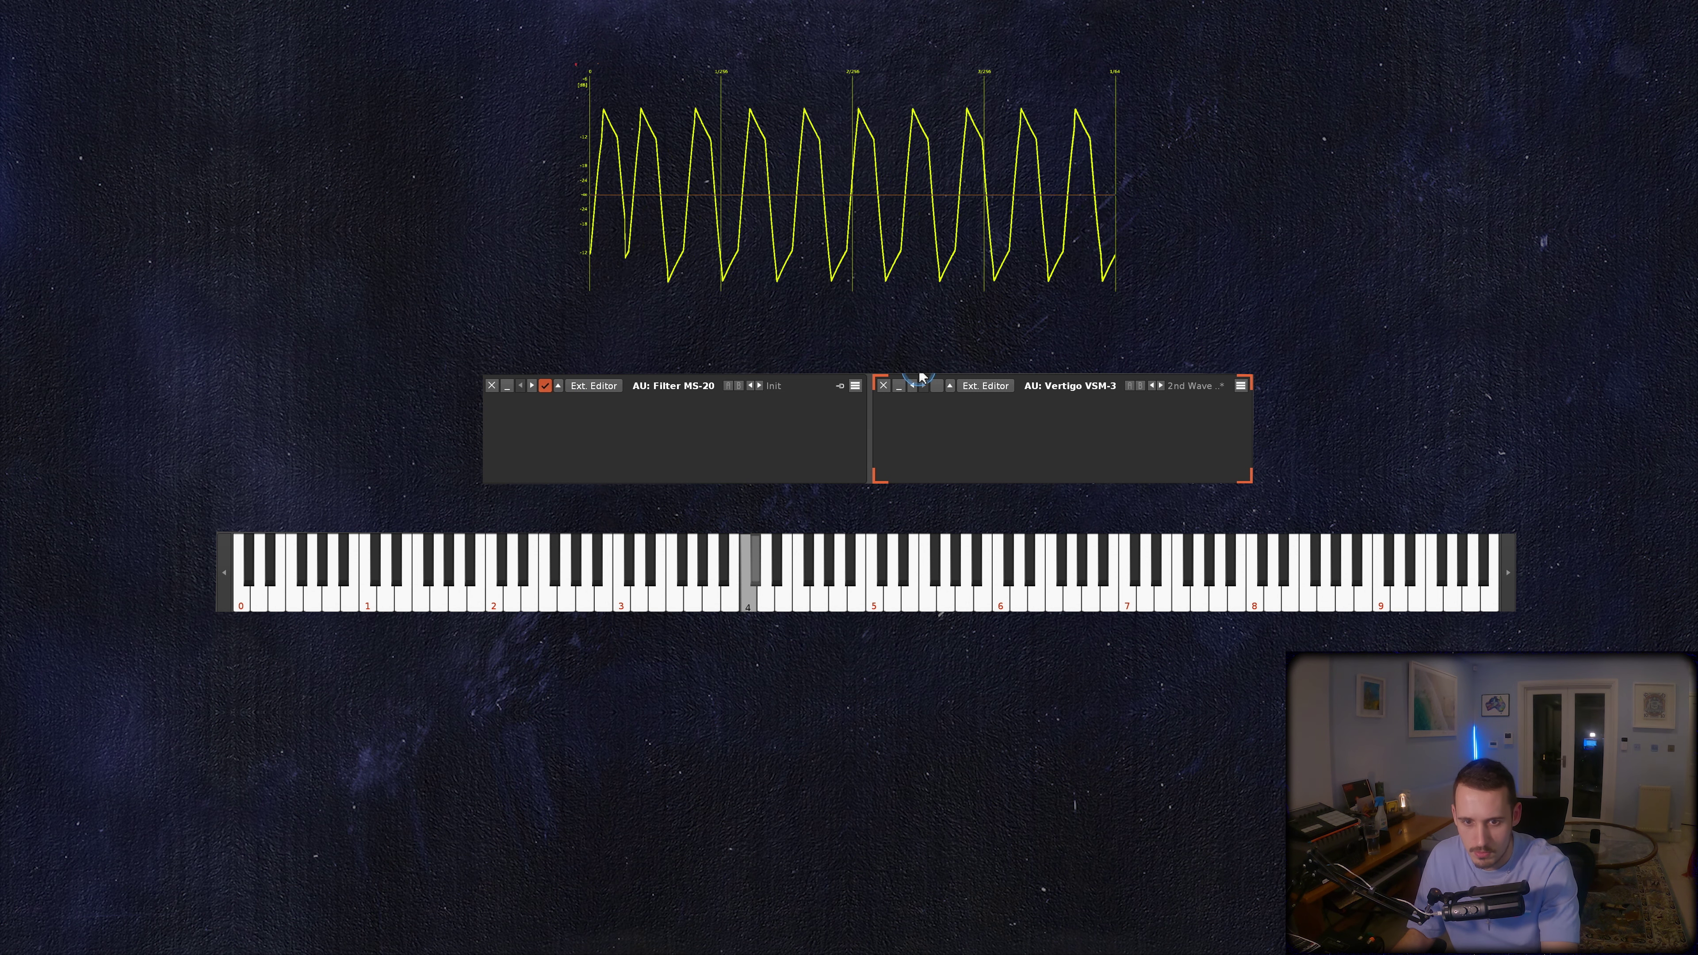
pyautogui.click(937, 385)
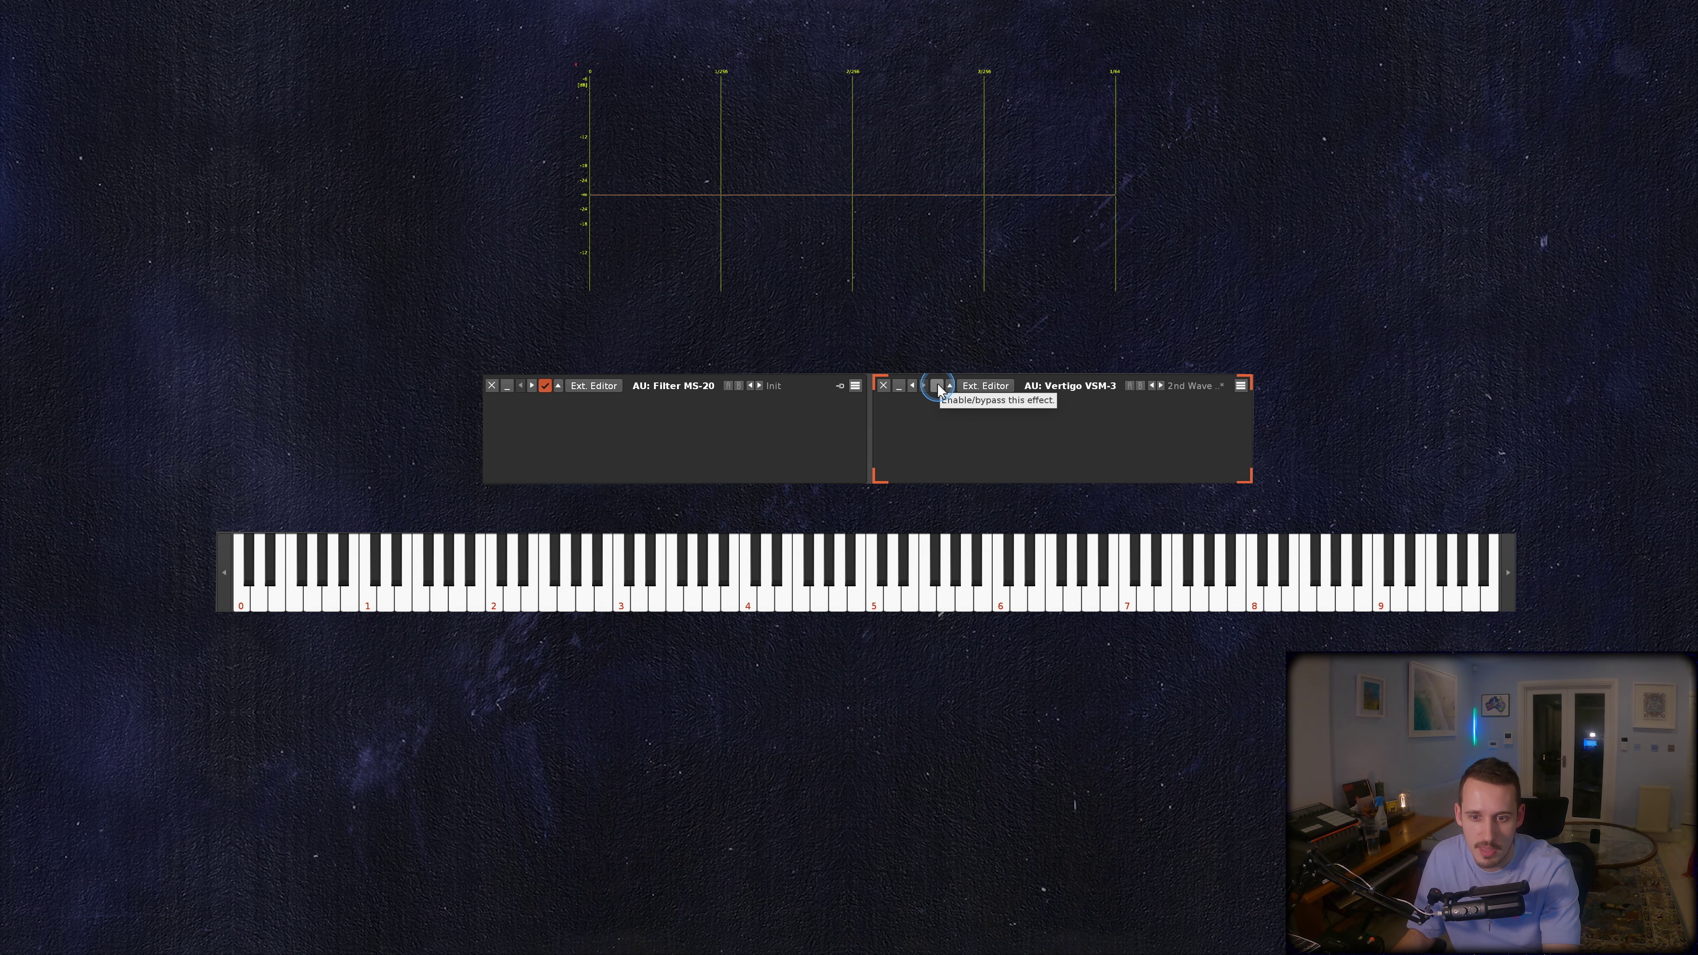
pyautogui.click(937, 384)
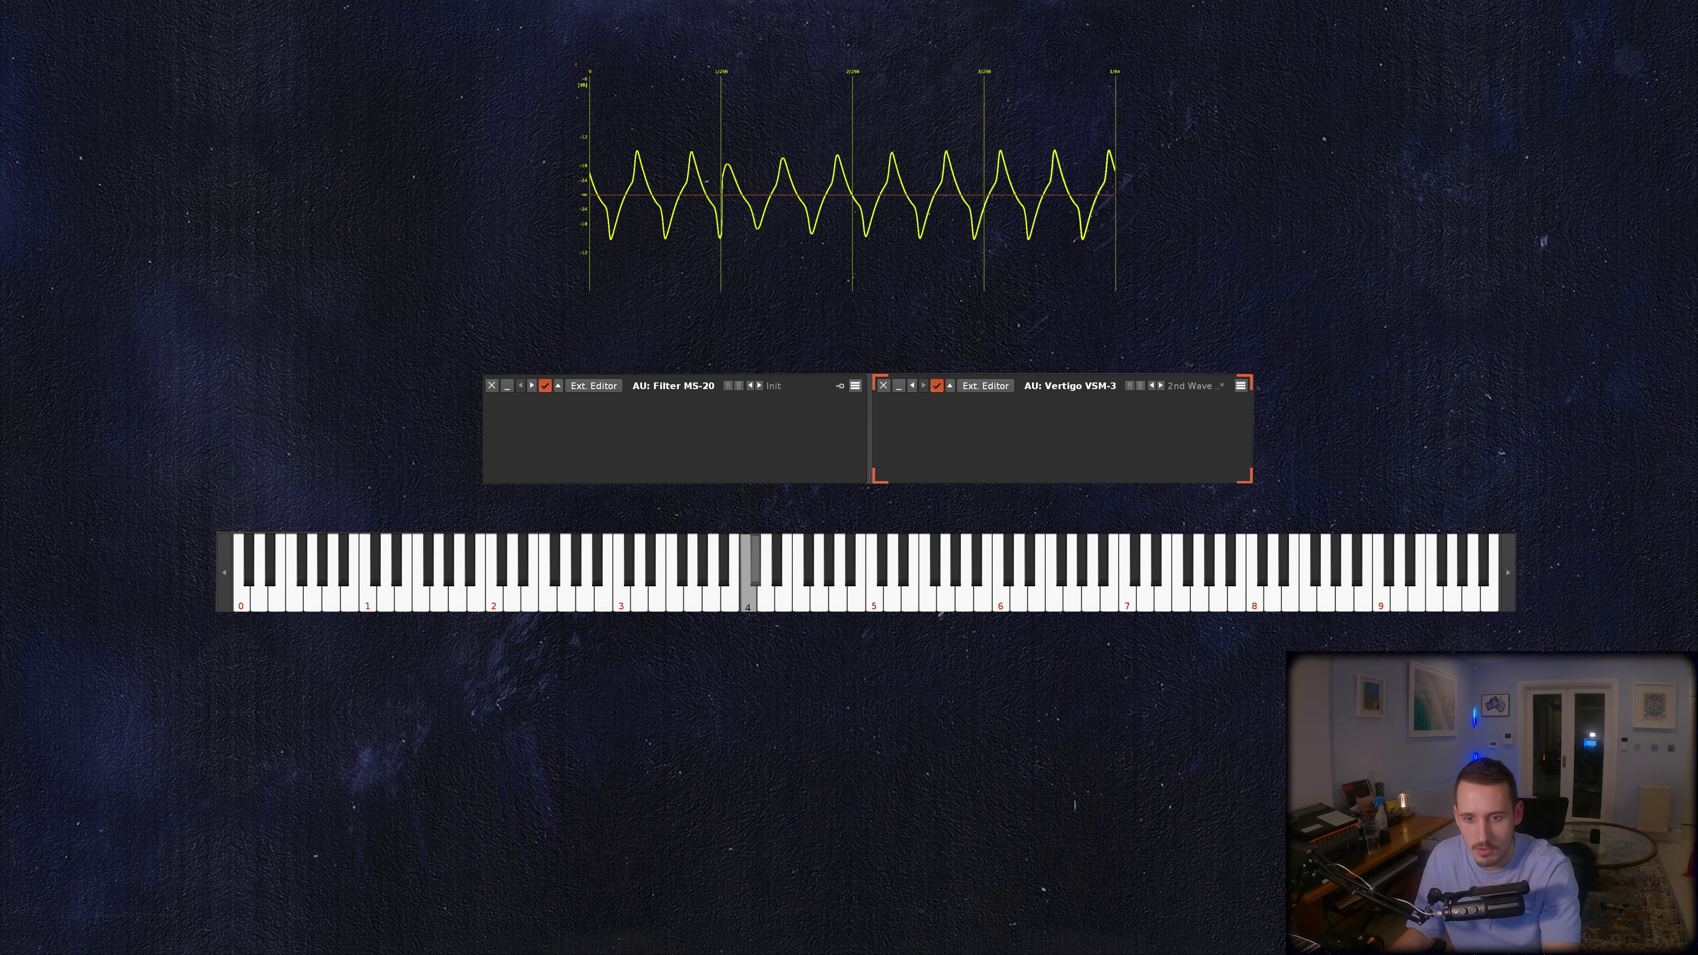
pyautogui.click(583, 393)
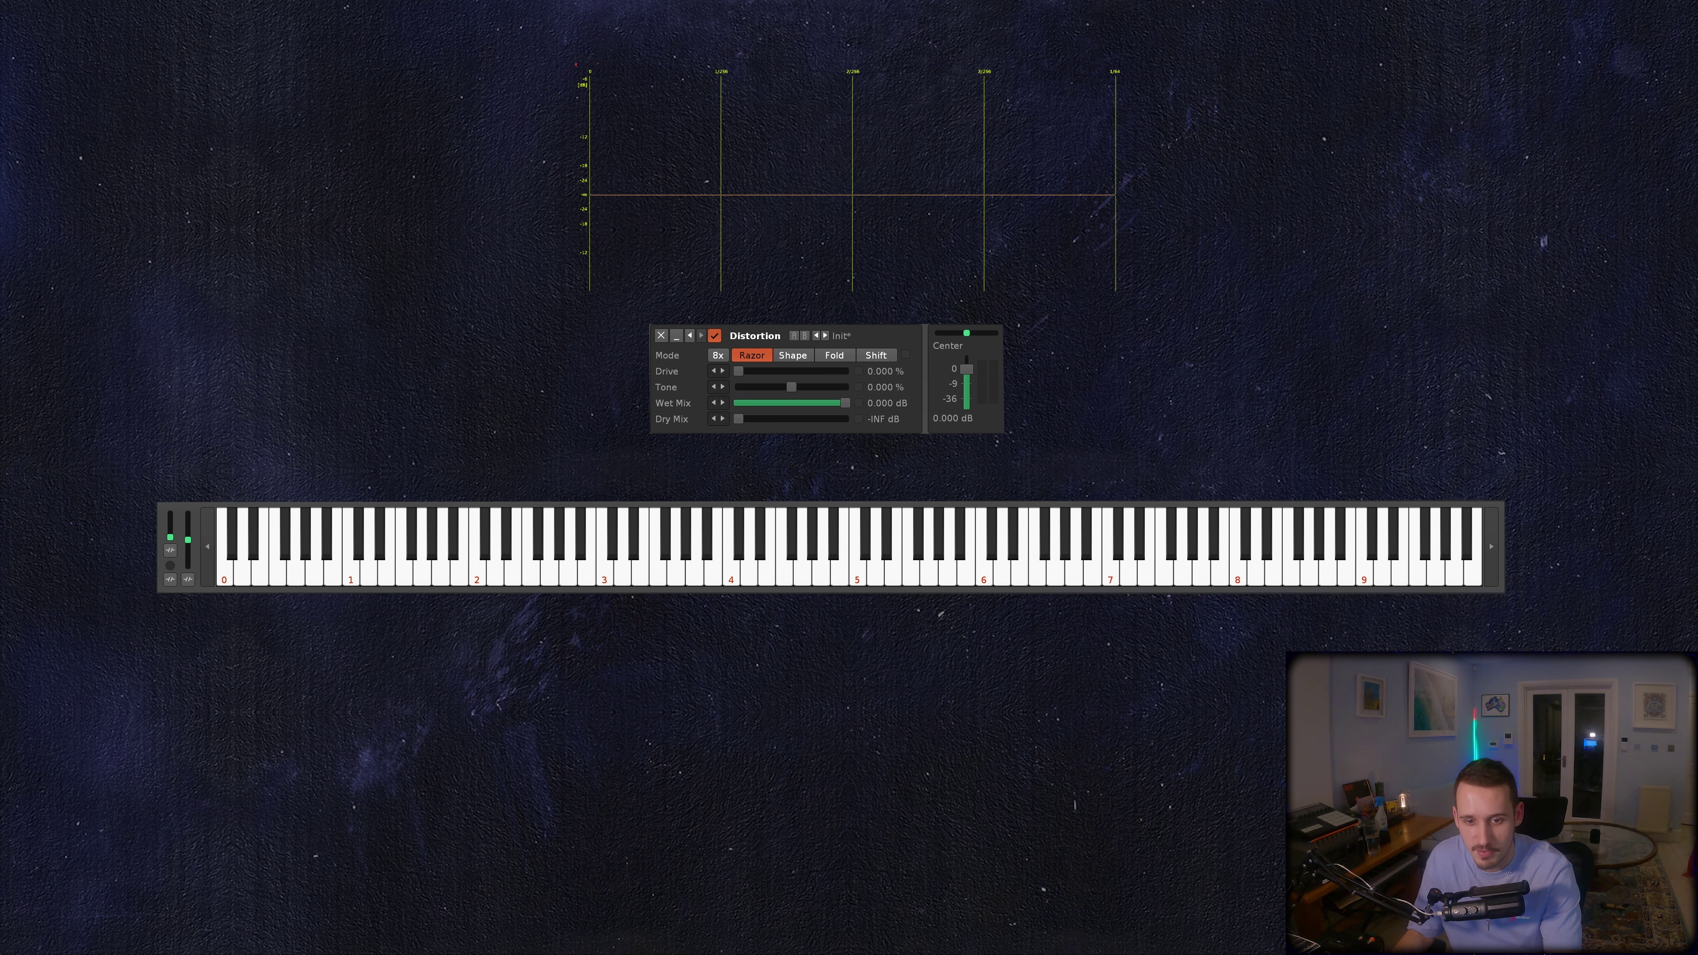
# Play a test note while sweeping the Drive of the Razor-mode Distortion between 0% and about 43%.
pyautogui.click(739, 371)
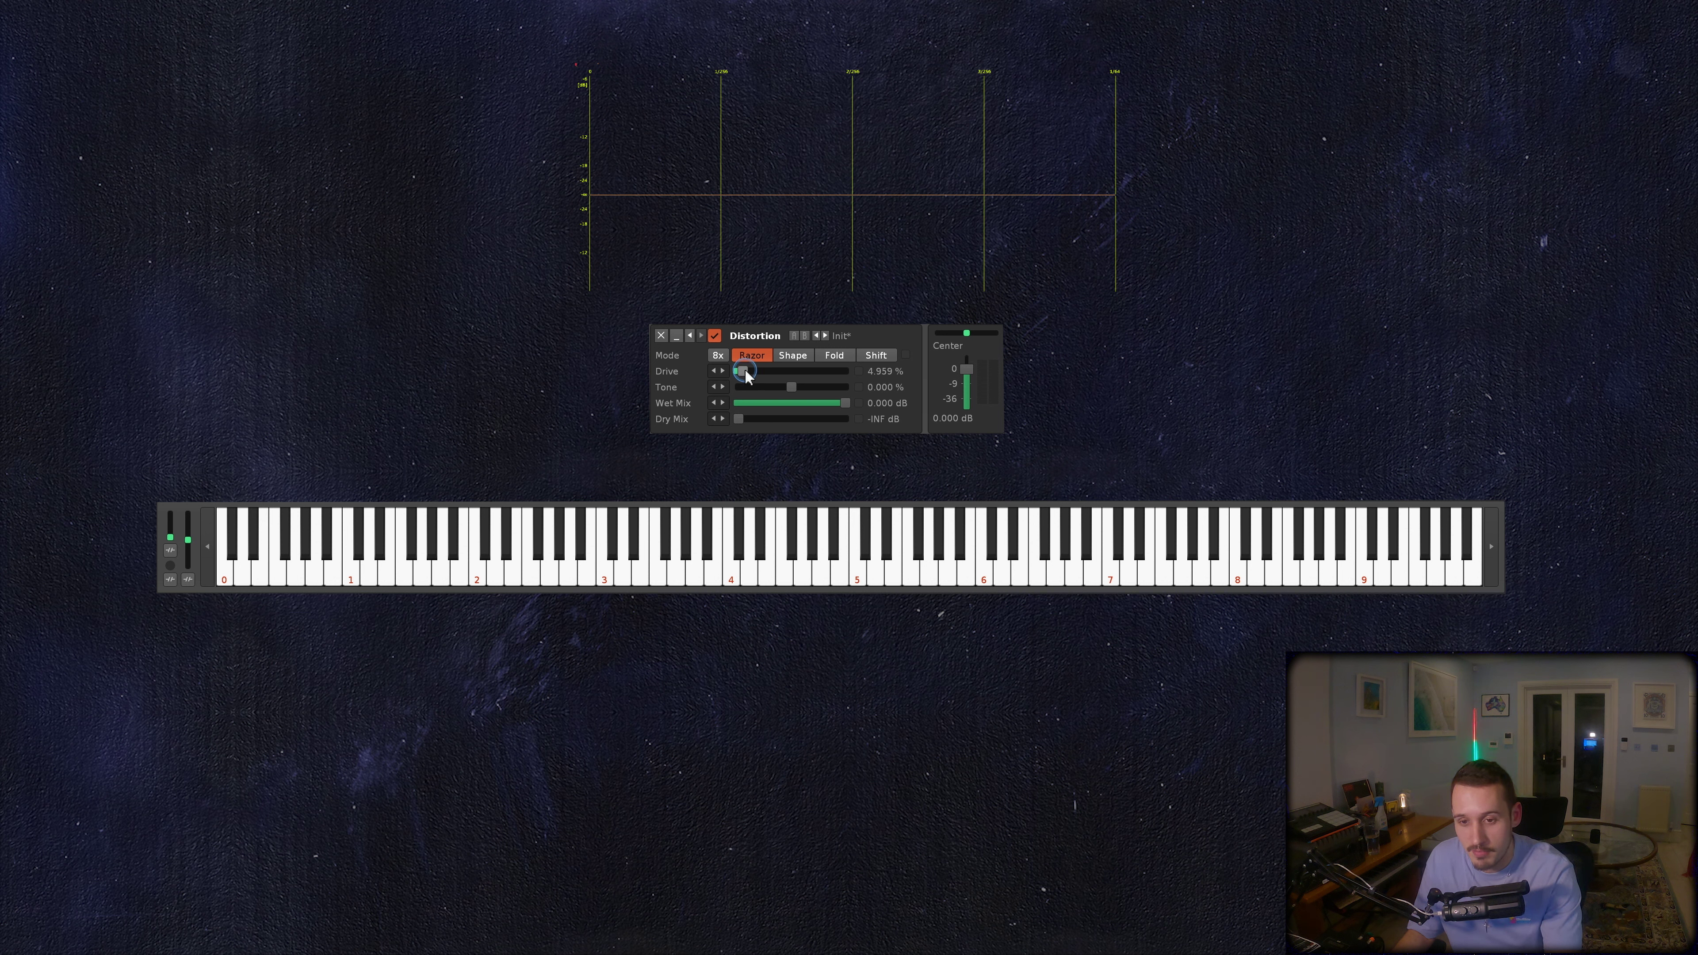
pyautogui.moveTo(758, 374); pyautogui.dragTo(709, 374)
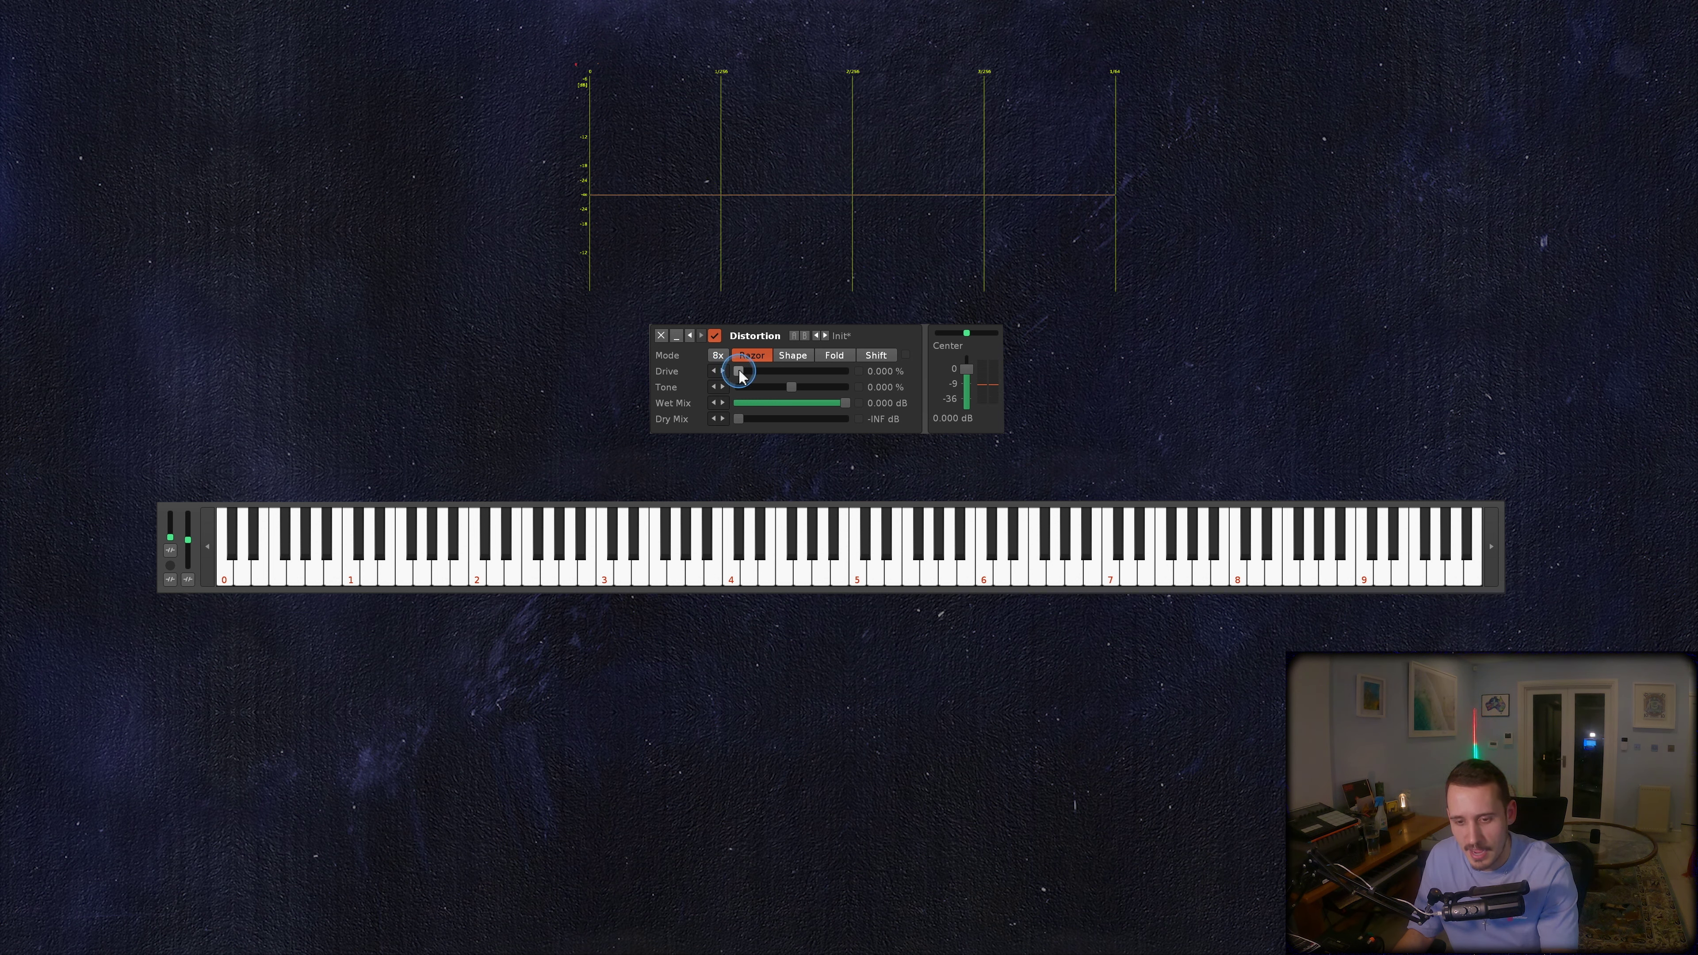
pyautogui.press('z')
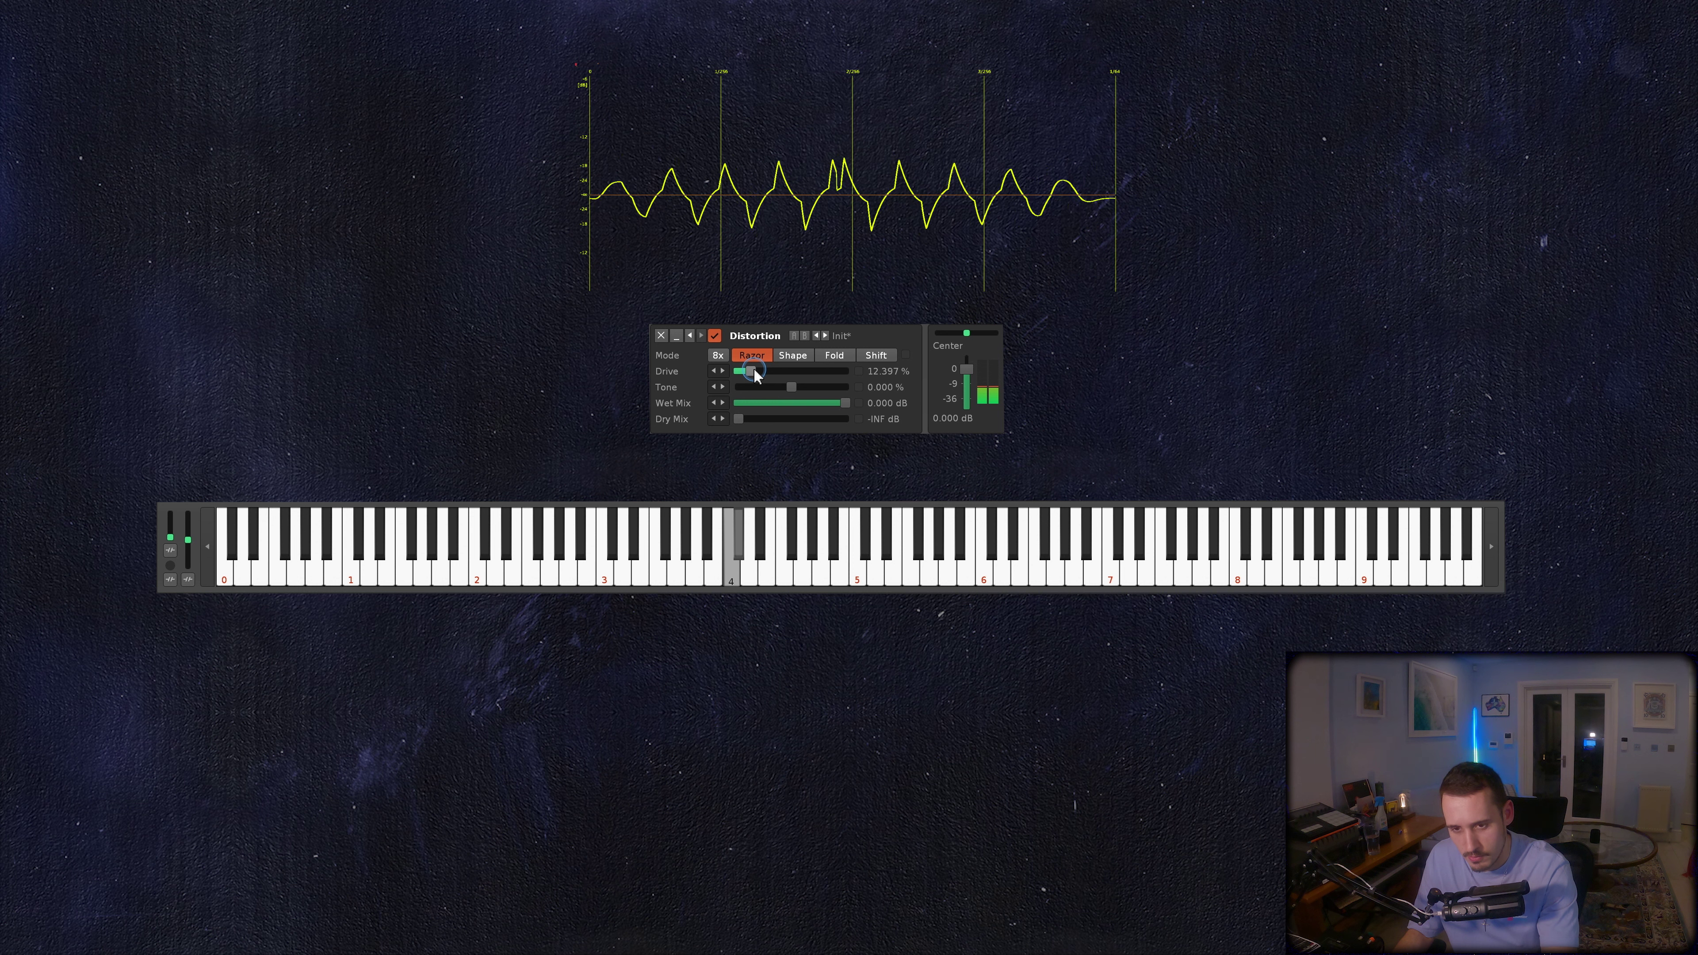
pyautogui.moveTo(754, 369); pyautogui.dragTo(766, 371)
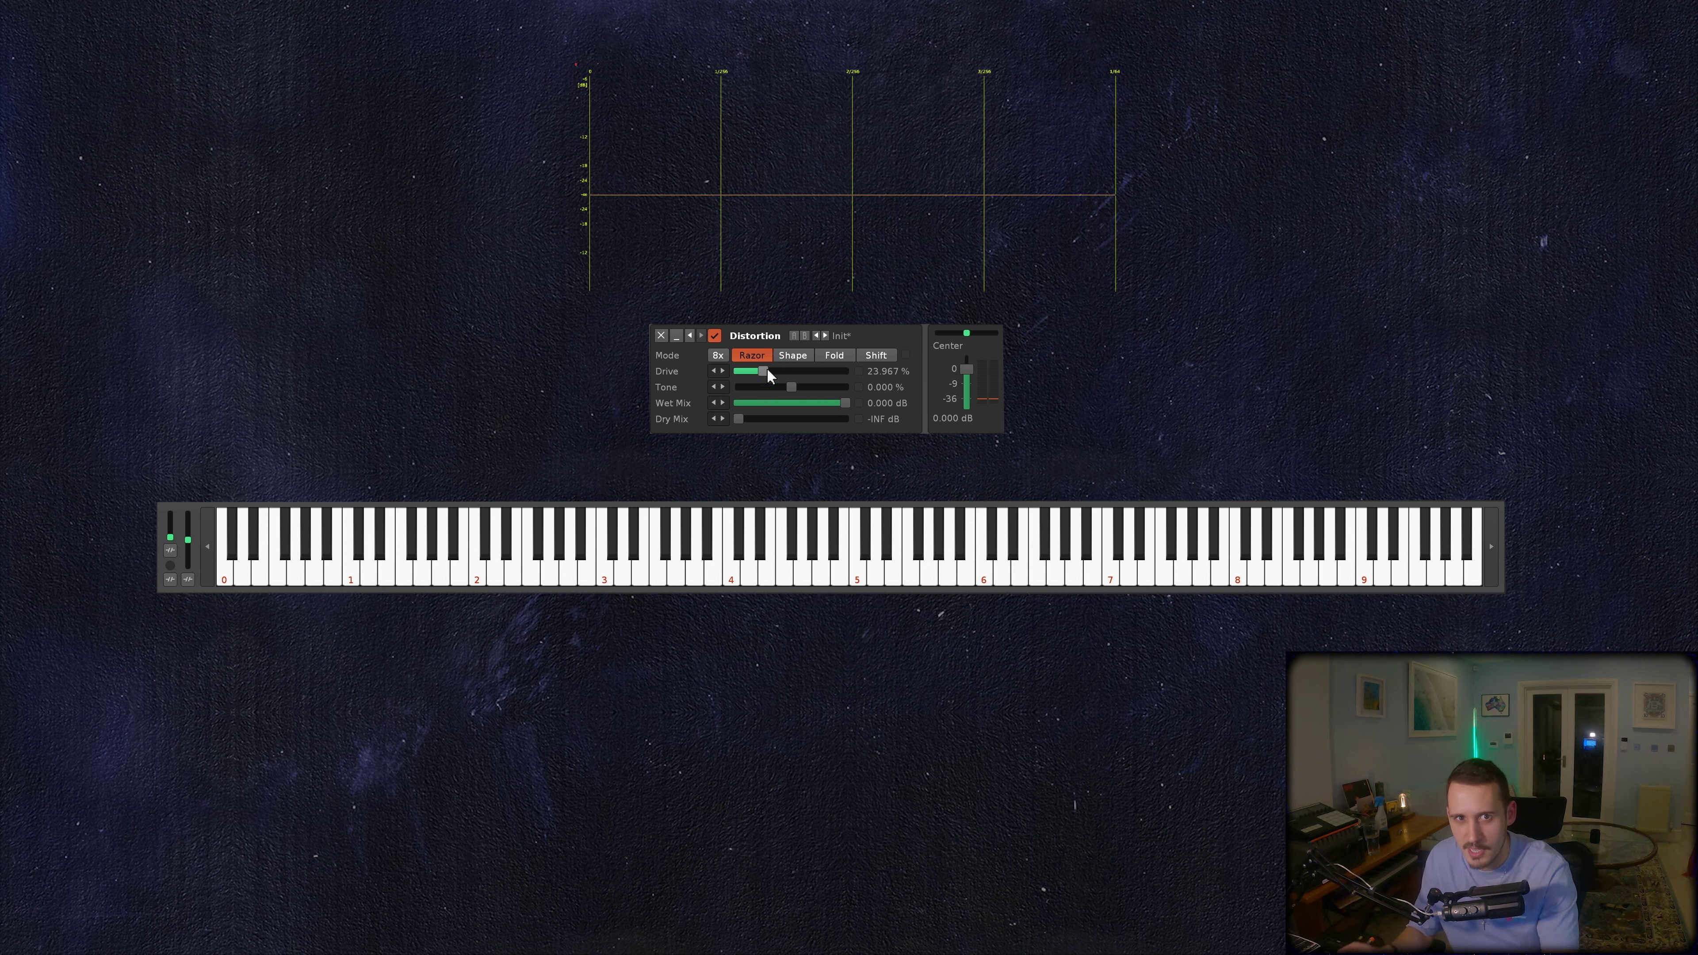
pyautogui.moveTo(767, 369); pyautogui.dragTo(786, 371)
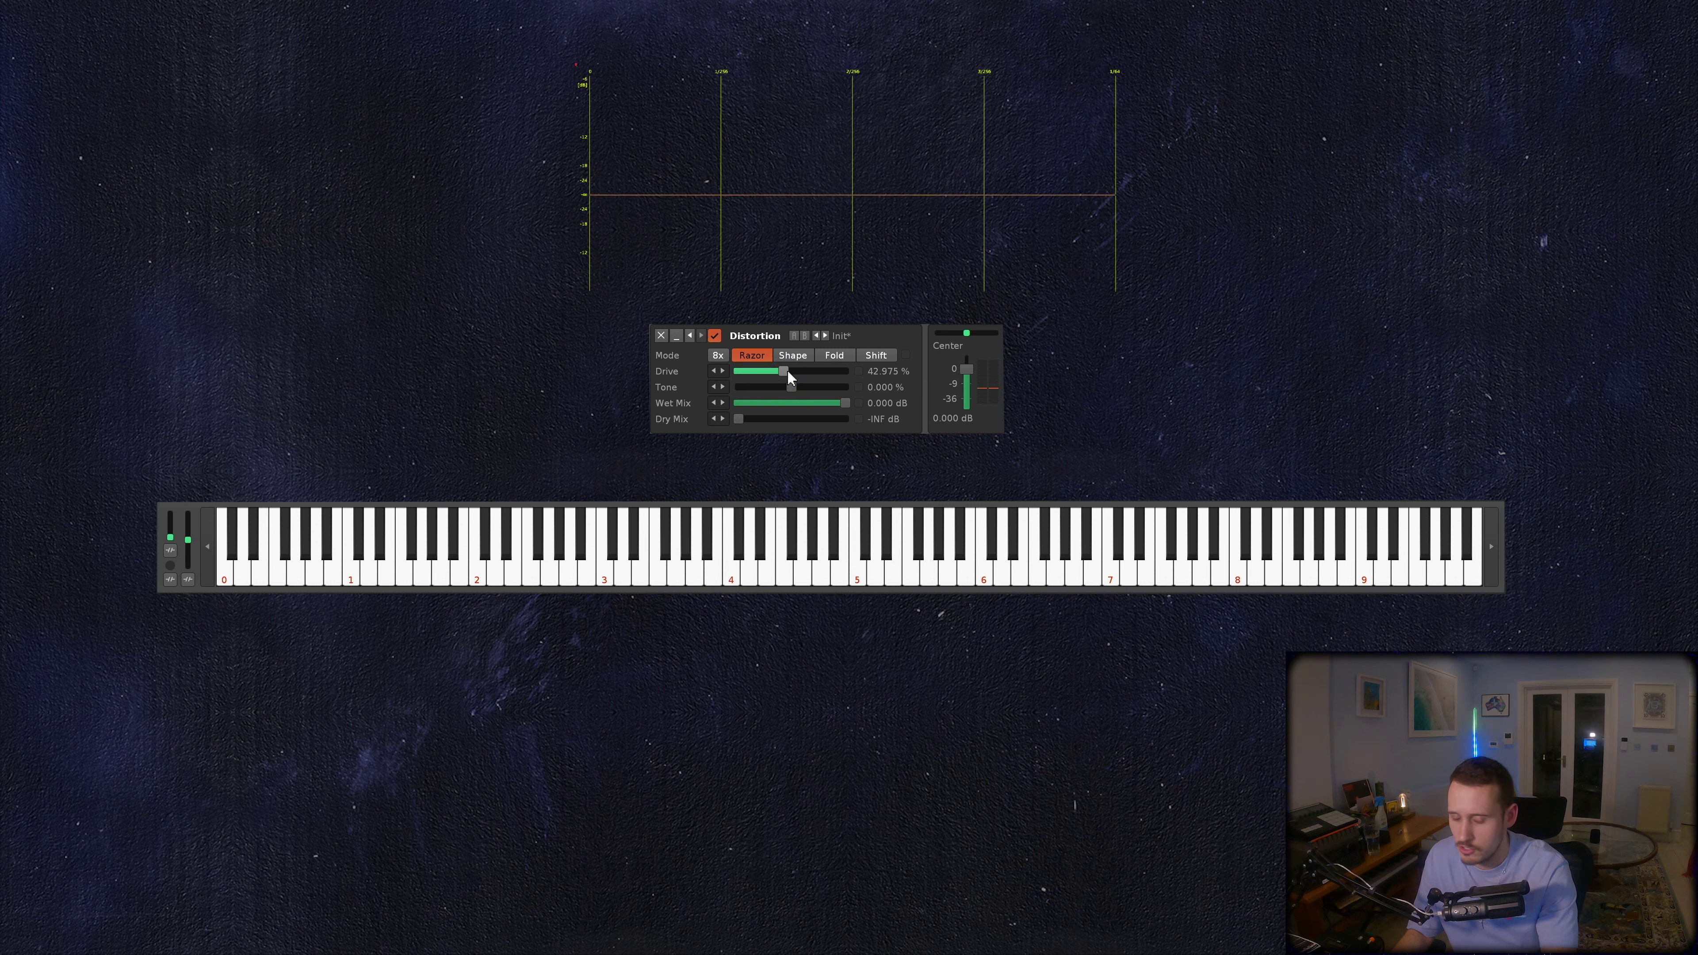
pyautogui.moveTo(780, 373); pyautogui.dragTo(771, 373)
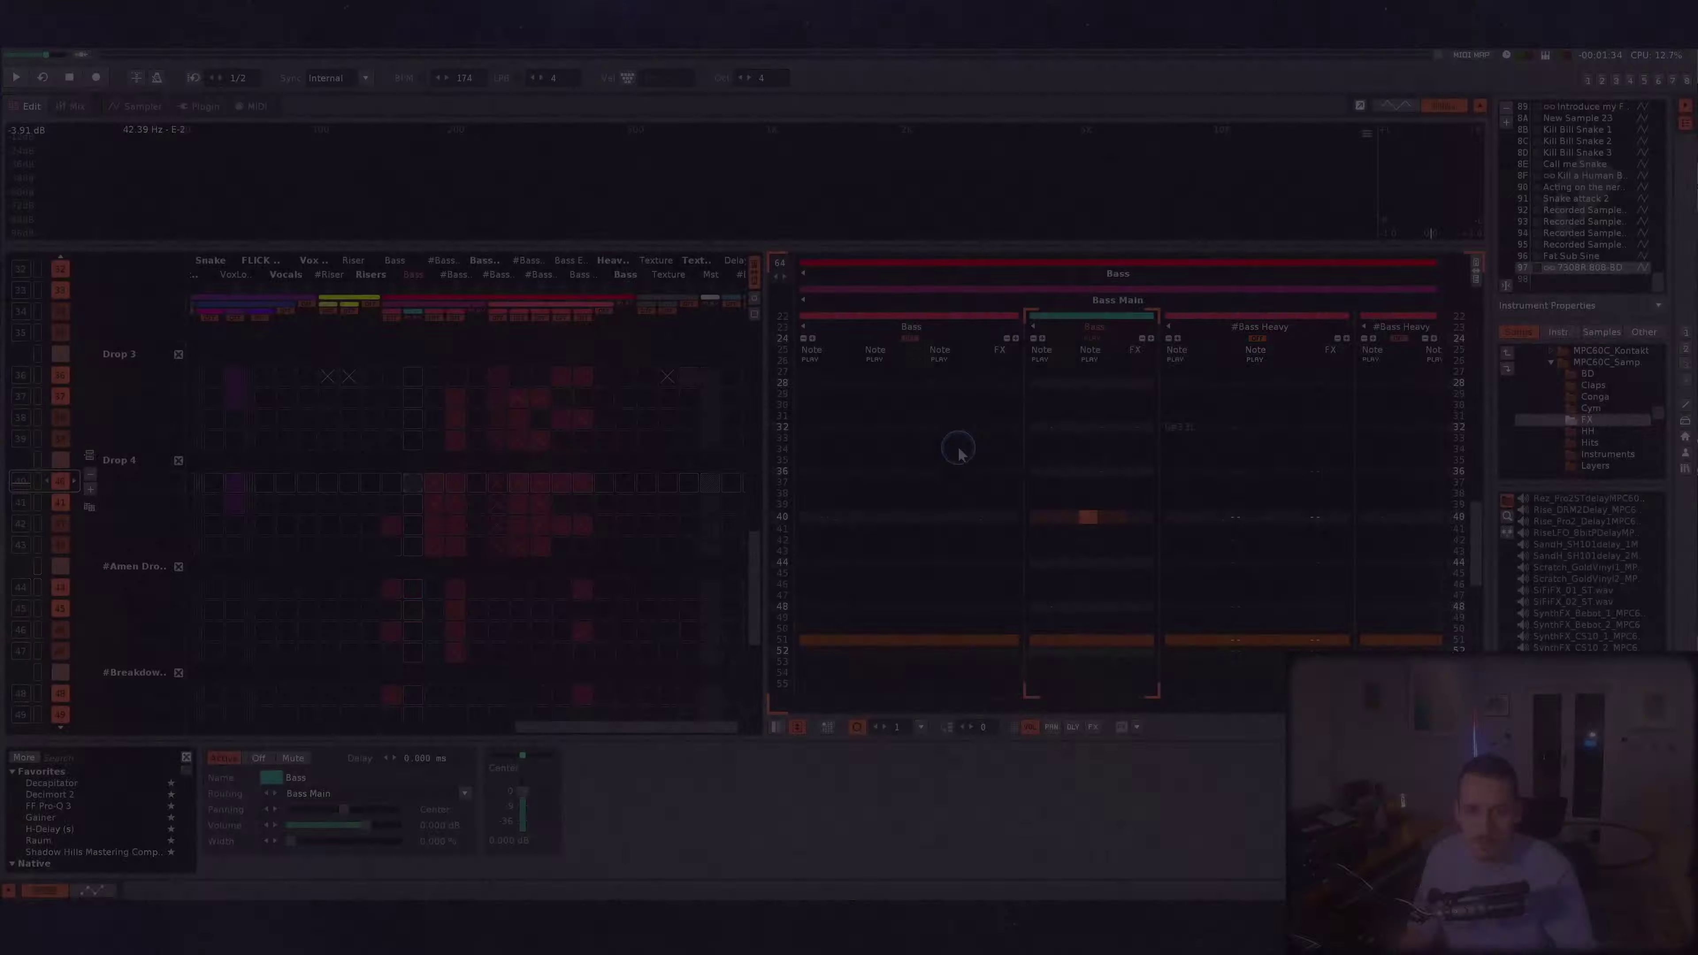
# Render the Bass track's C-4 and C#4 notes on line 00 to a new sample and show it in the sampler.
pyautogui.click(1094, 516)
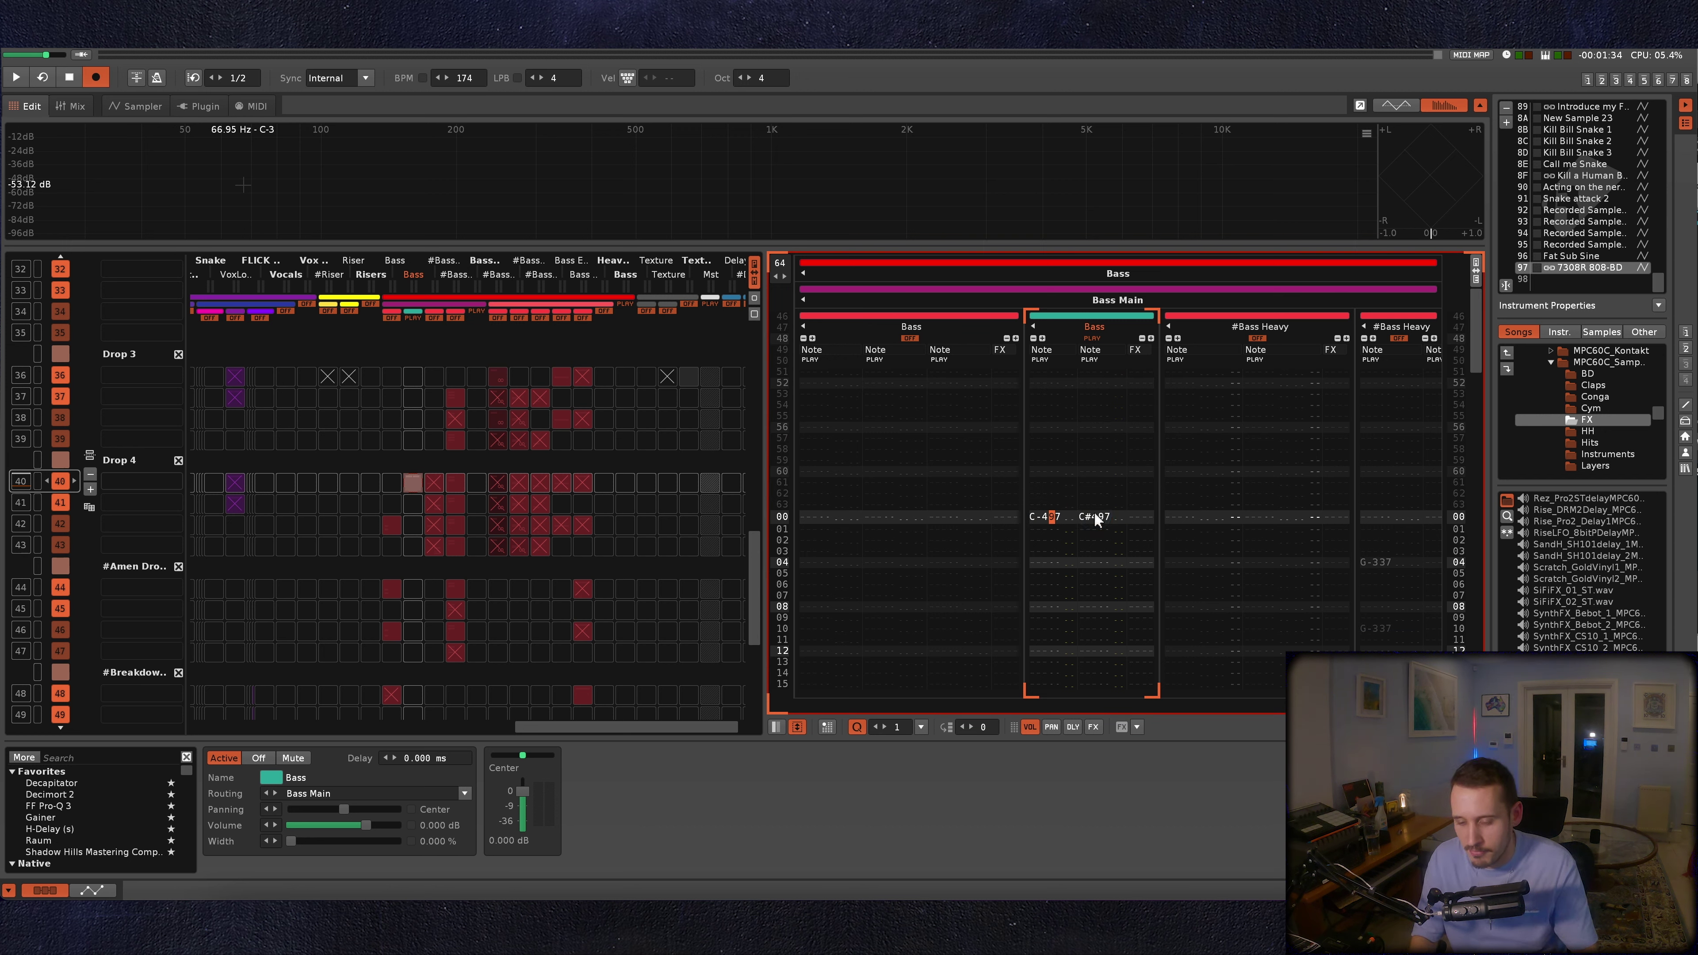
pyautogui.hotkey('ctrl', 'alt', 'r')
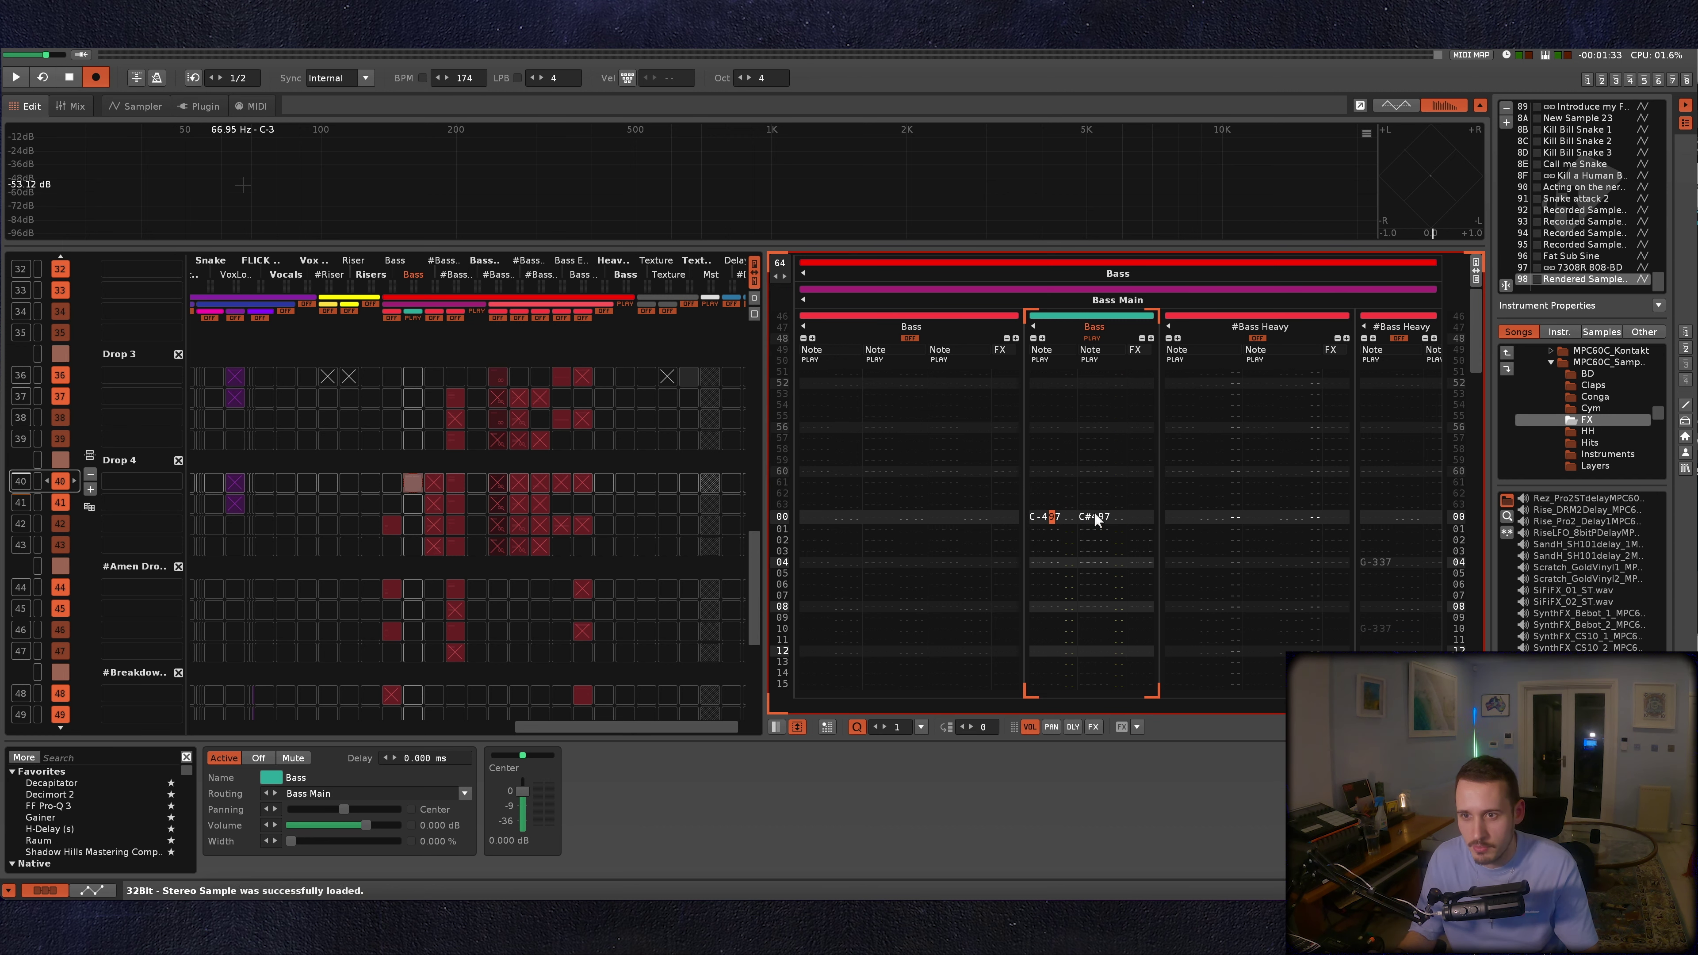
pyautogui.press('F3')
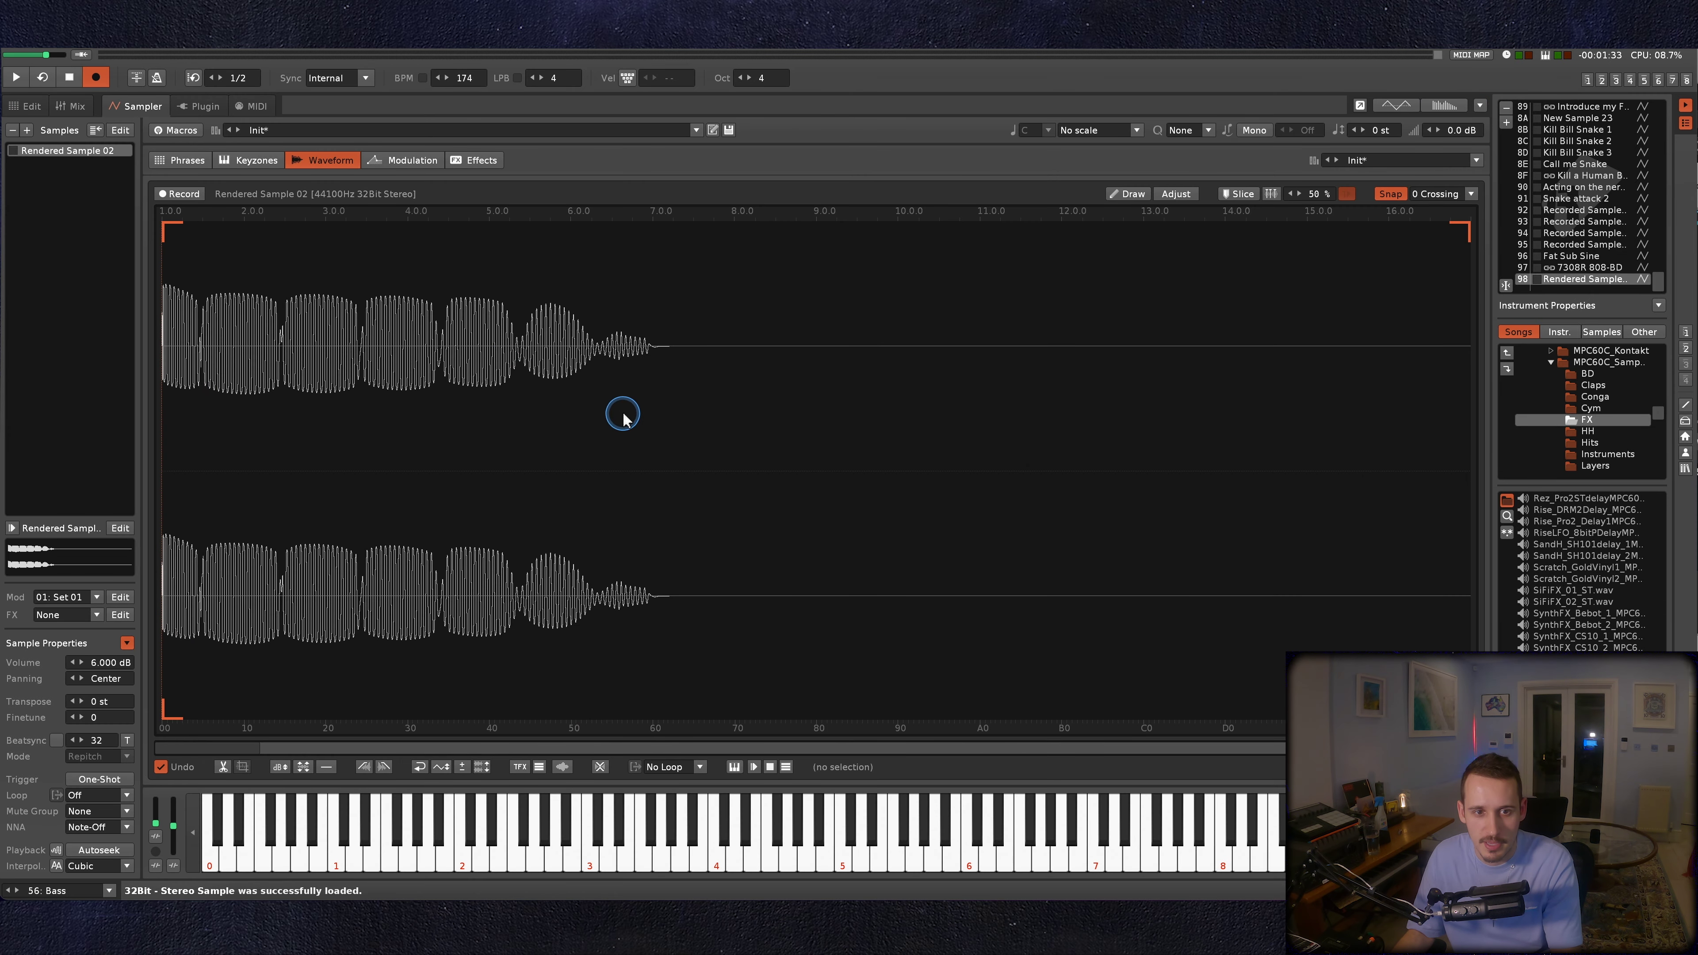
# Audition the rendered bass sample and delete the silent tail from its waveform.
pyautogui.press('z')
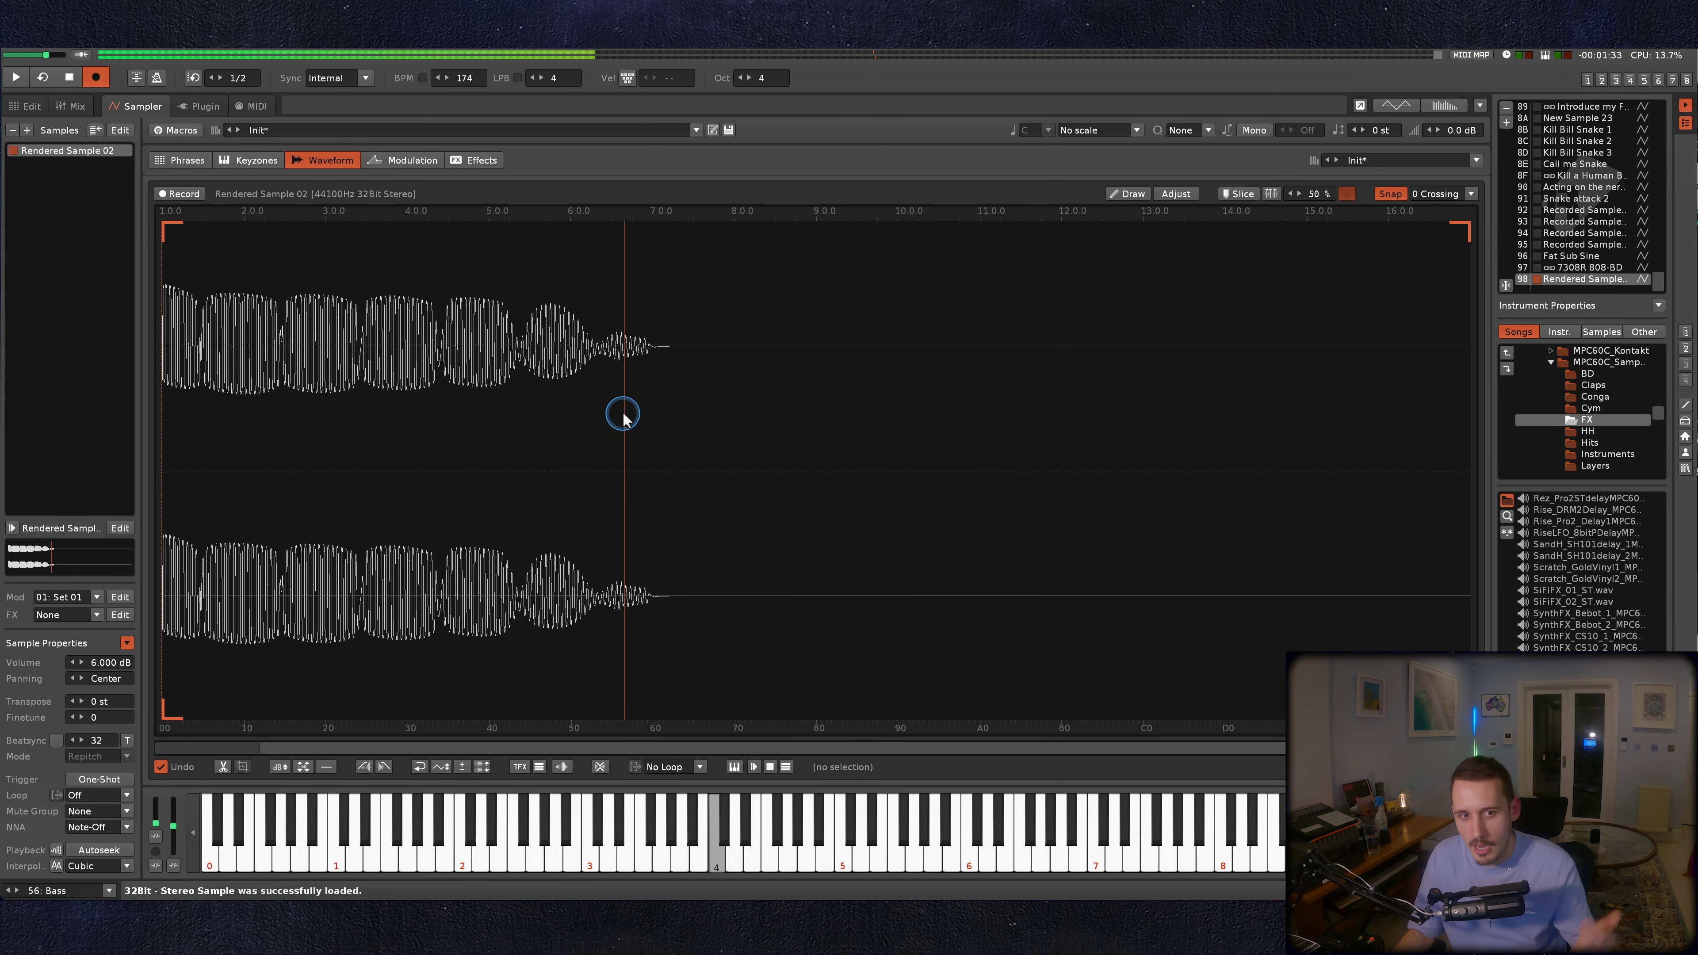
pyautogui.moveTo(682, 360); pyautogui.dragTo(1281, 398)
pyautogui.press('Delete')
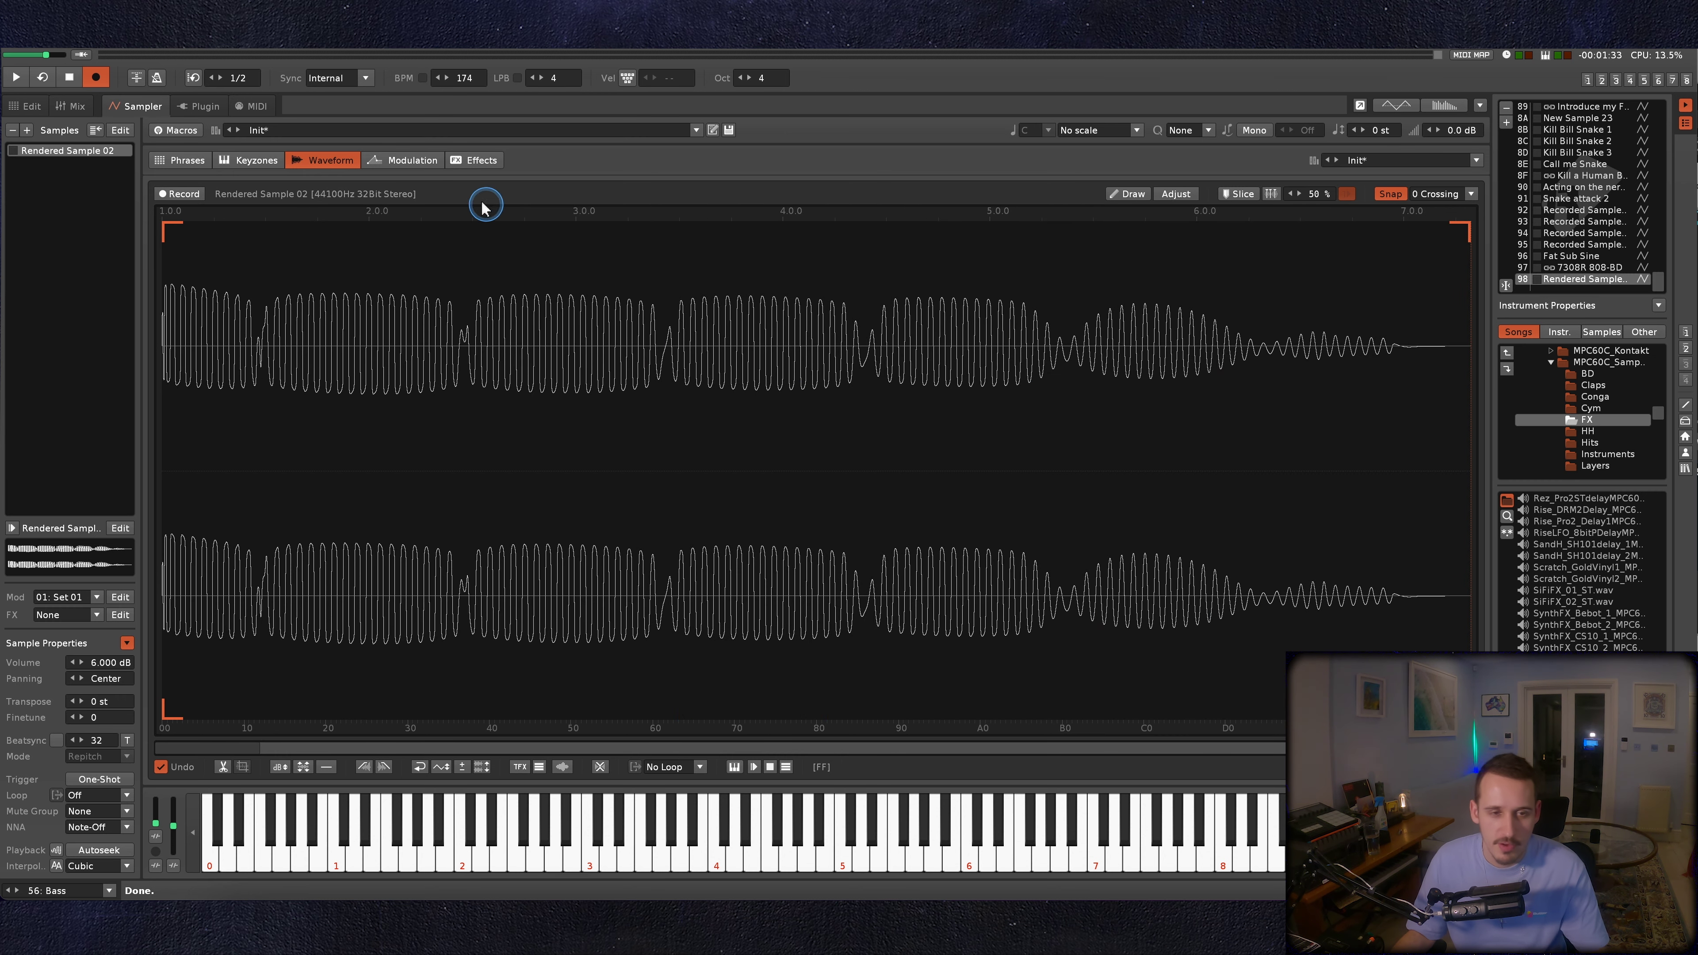
# Add a pitch envelope to modulation Set 01, staying at zero until 1.050 s and rising to 1.000 at 1.560 s.
pyautogui.click(409, 162)
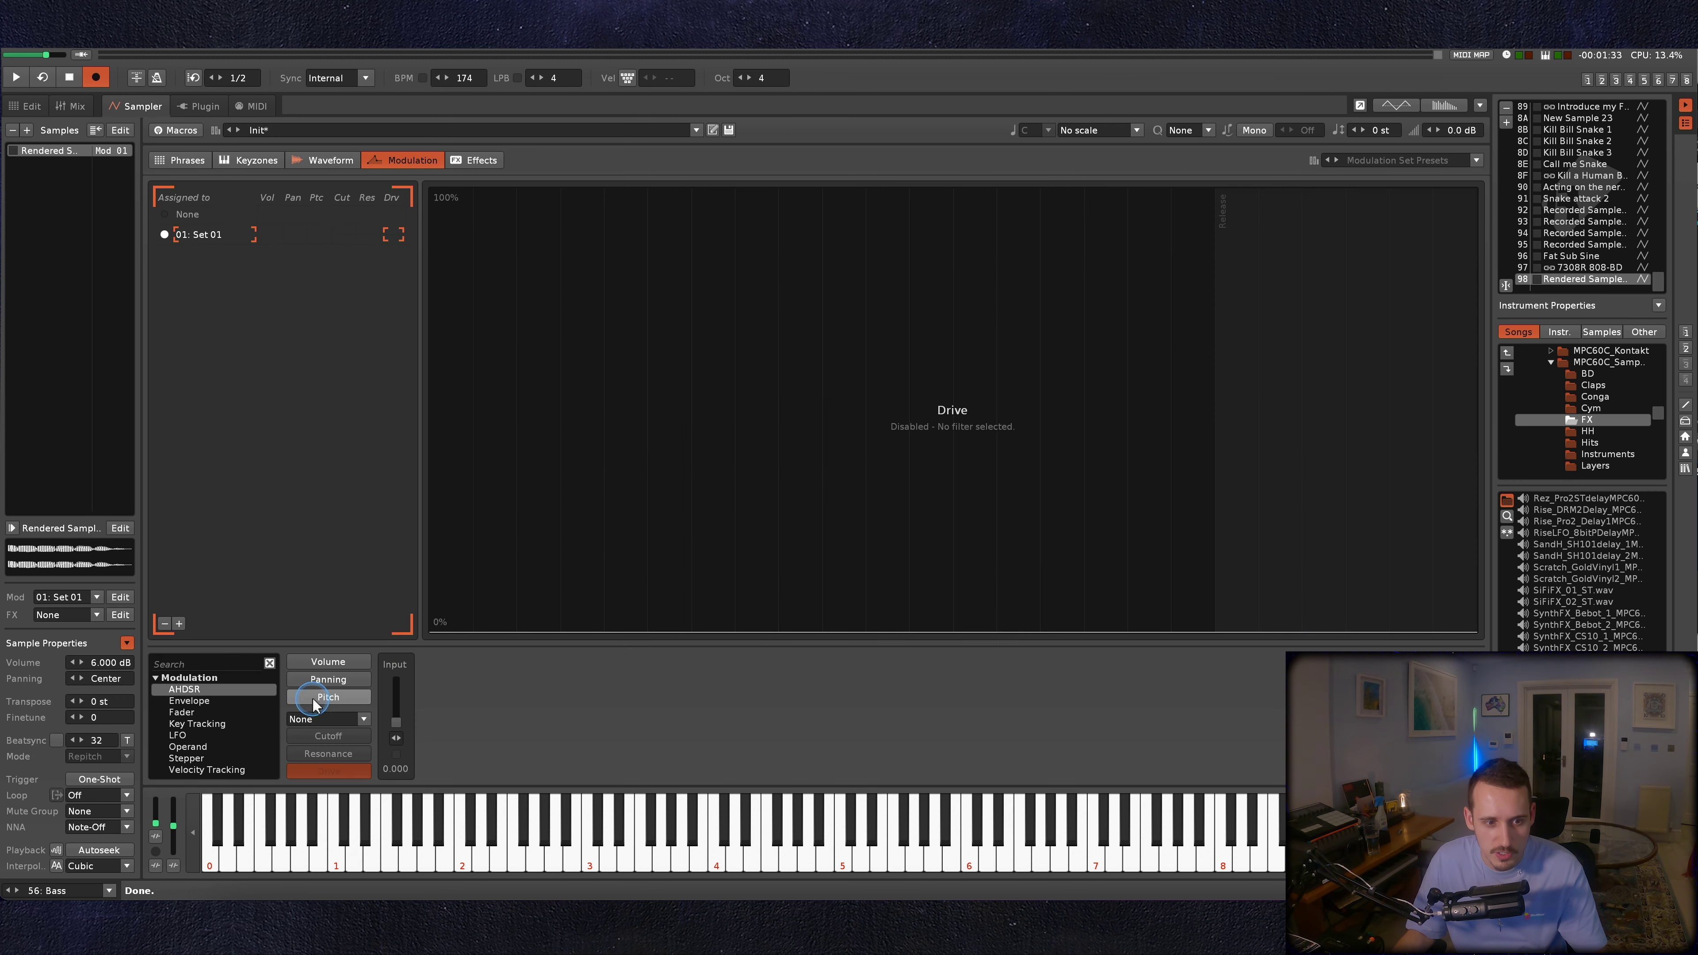
pyautogui.doubleClick(193, 701)
pyautogui.scroll(-5, 464, 712)
pyautogui.moveTo(452, 690); pyautogui.dragTo(552, 711)
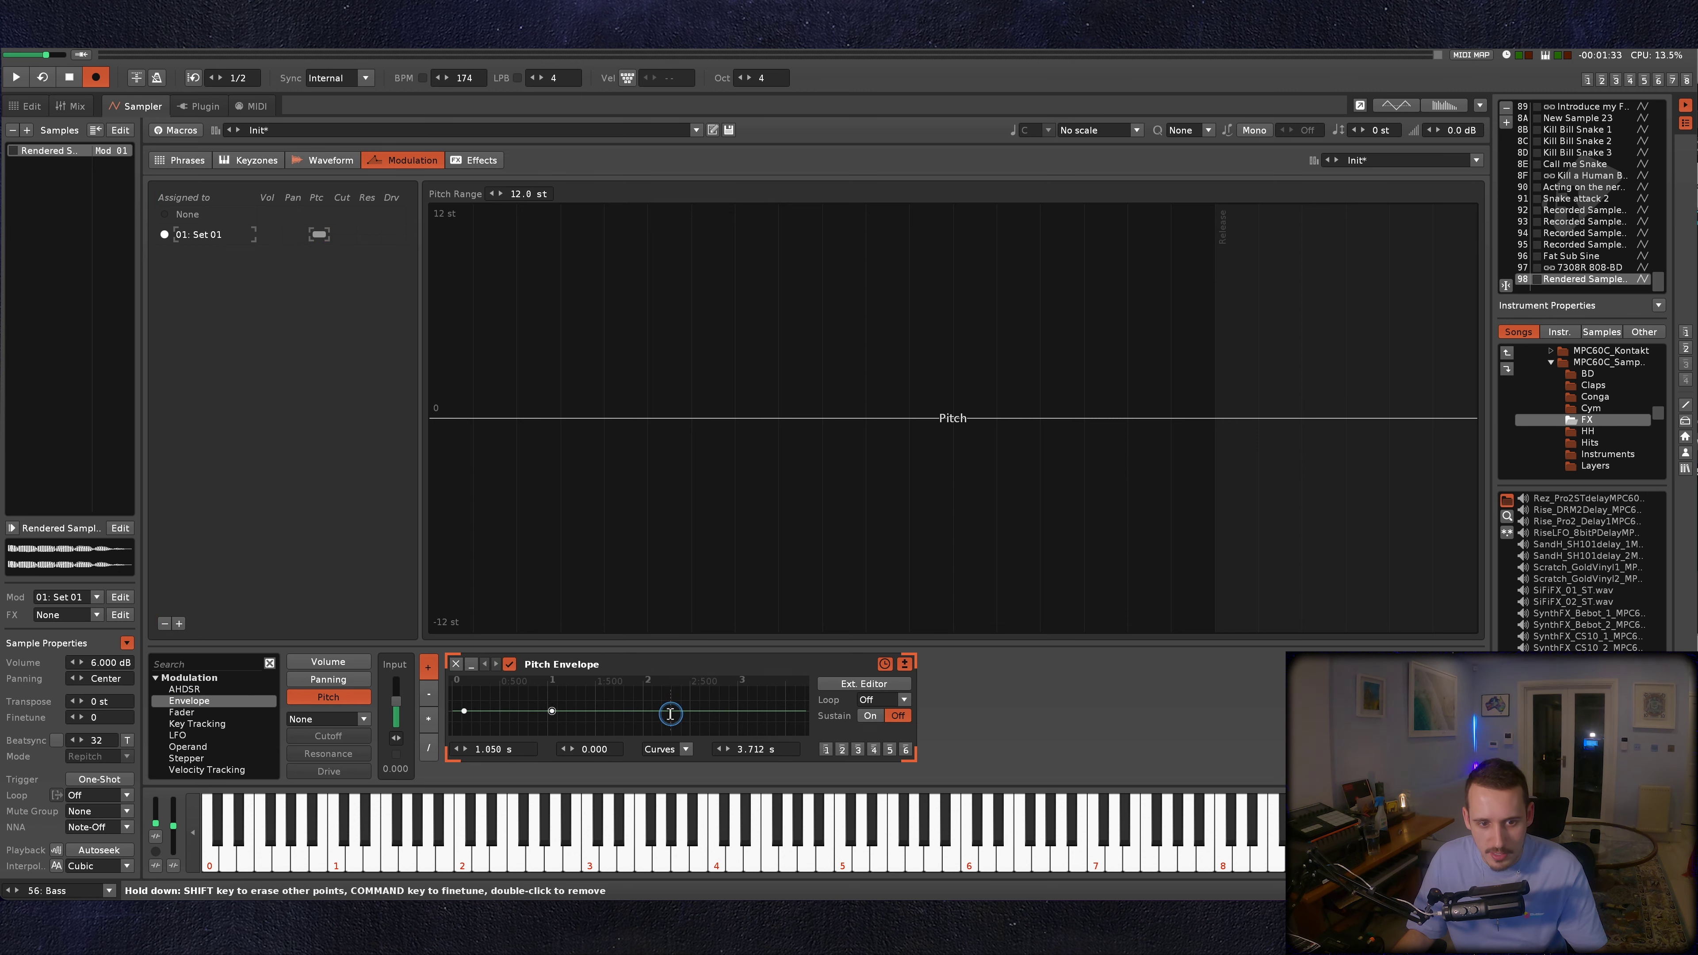
pyautogui.moveTo(670, 710); pyautogui.dragTo(601, 689)
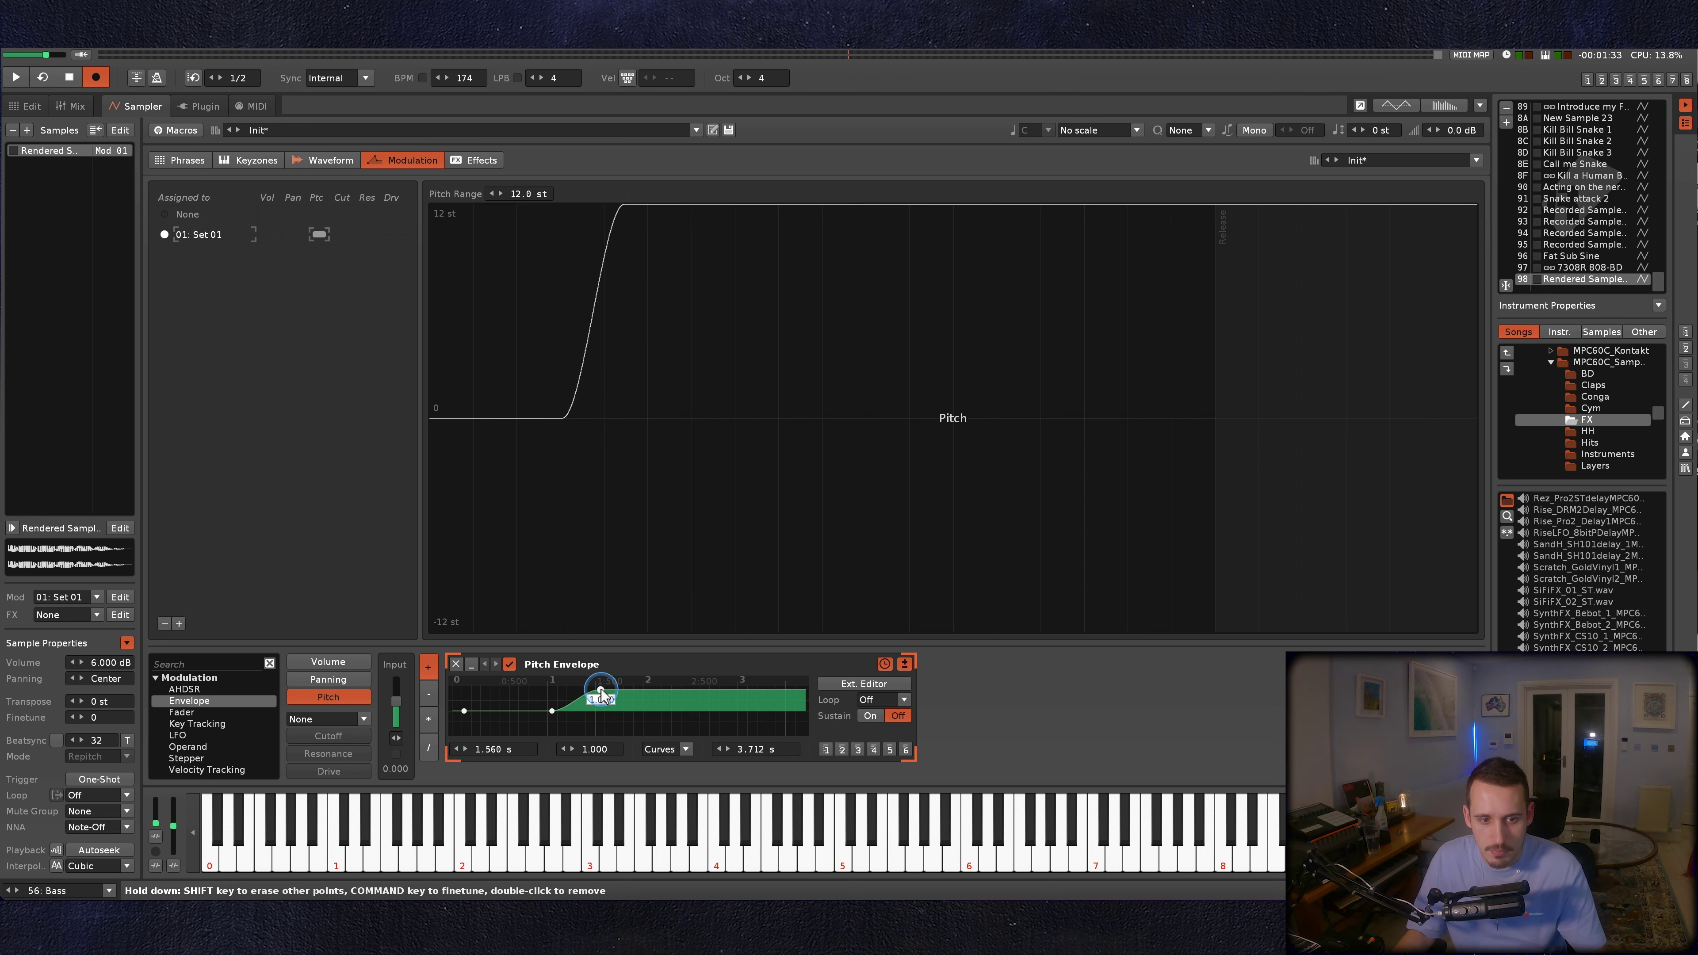
# Set the pitch modulation range to 24 semitones.
pyautogui.doubleClick(520, 193)
pyautogui.write('2')
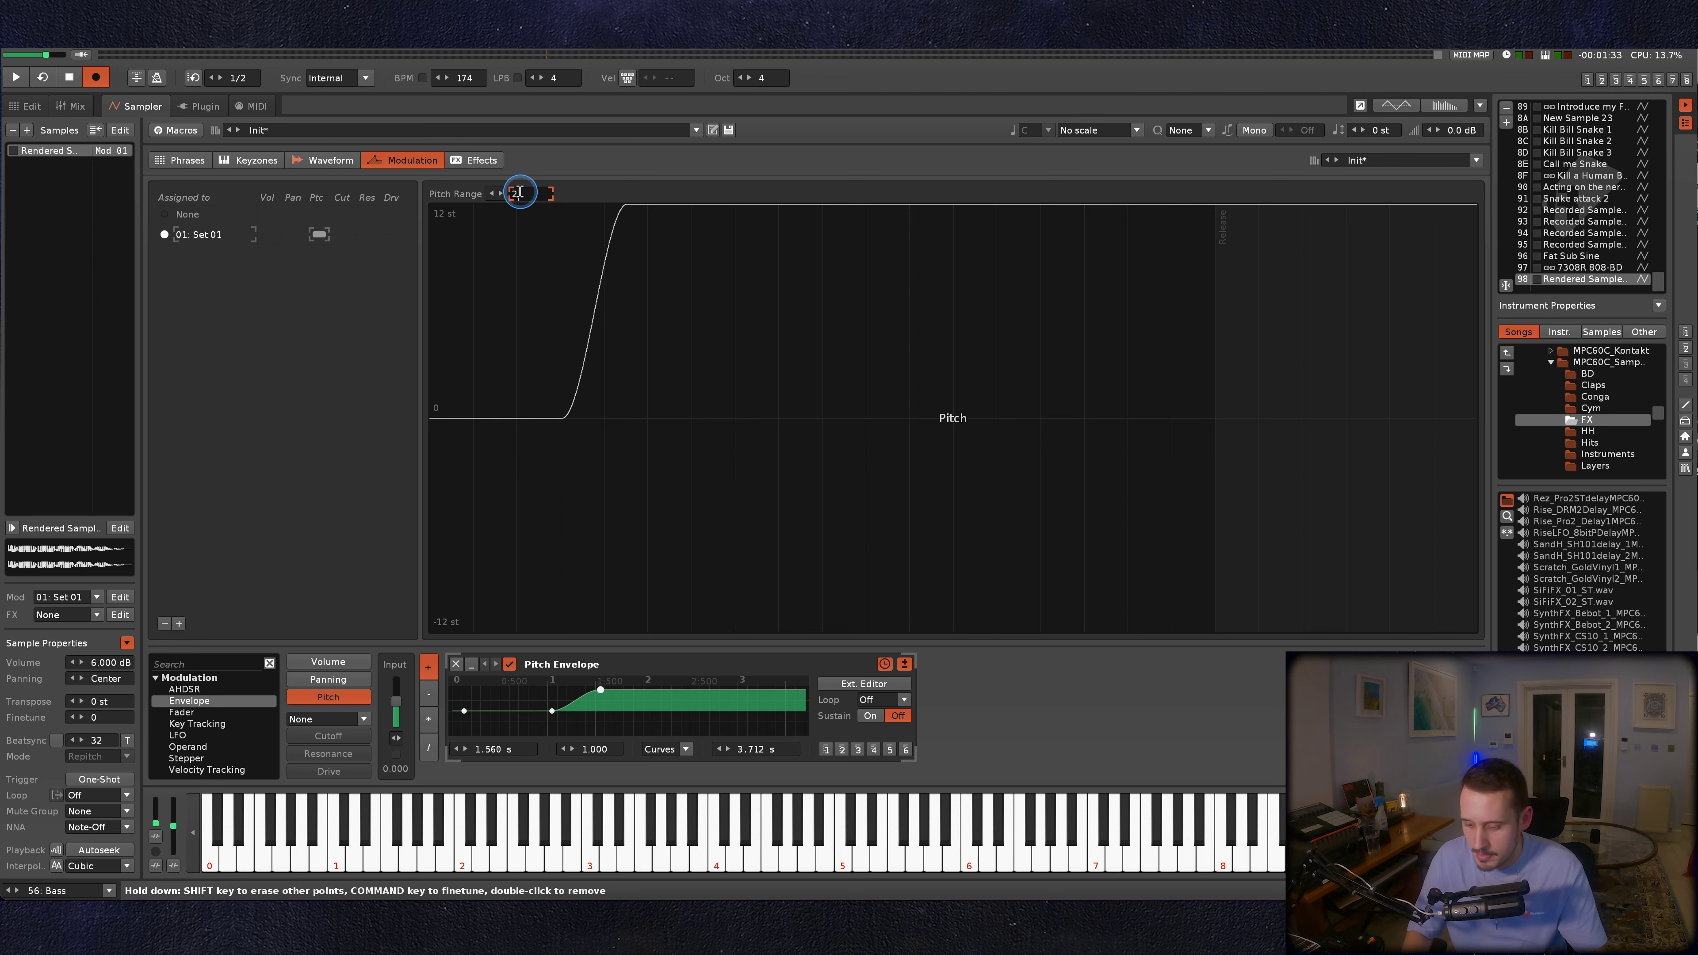
pyautogui.write('4')
pyautogui.press('Return')
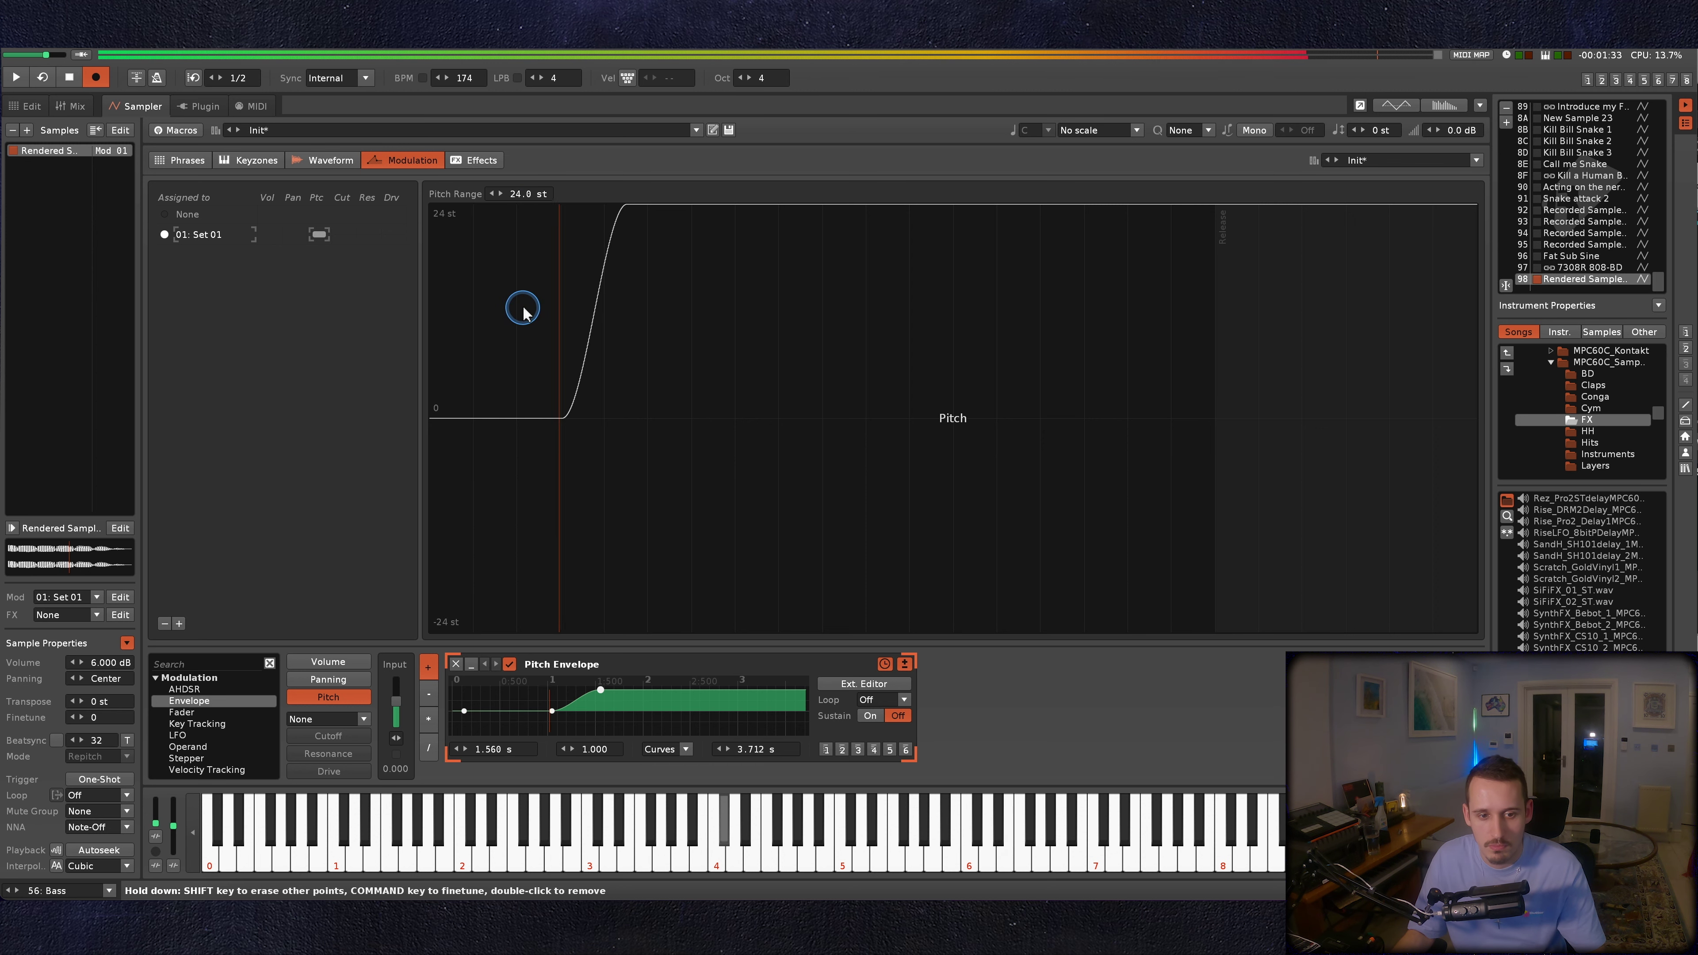
# Set the rendered sample to loop Forward over its fifth waveform swell, about beats 4.4 to 5.3, and audition it.
pyautogui.click(319, 169)
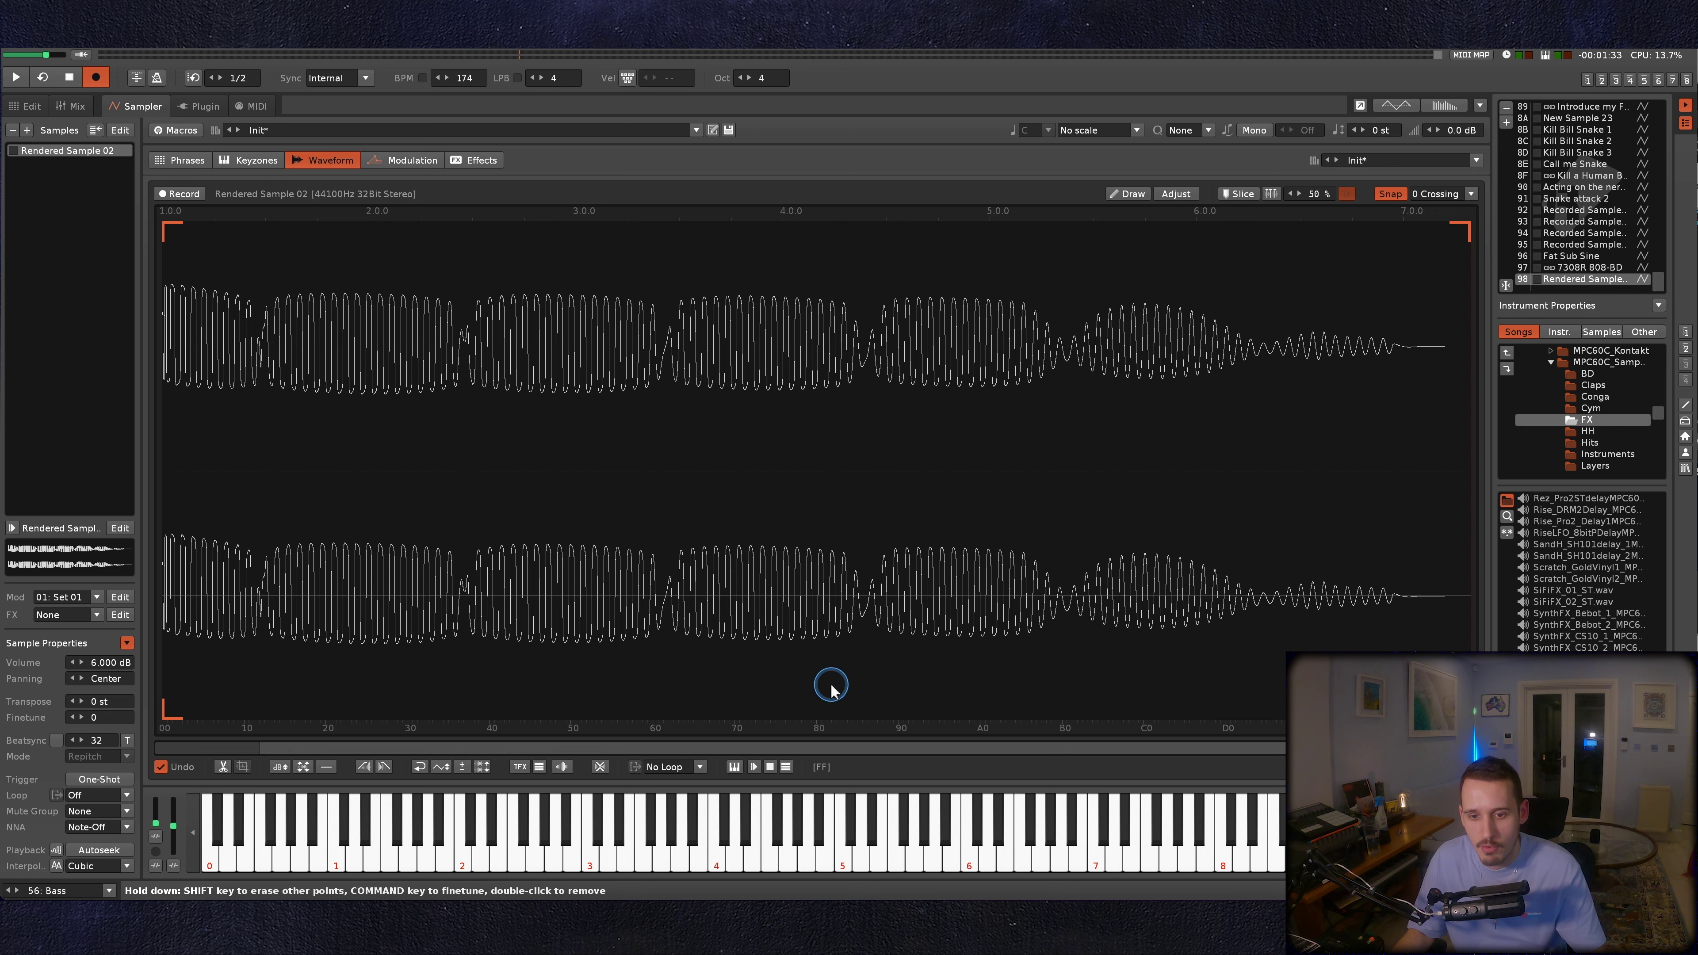
pyautogui.click(686, 771)
pyautogui.click(674, 701)
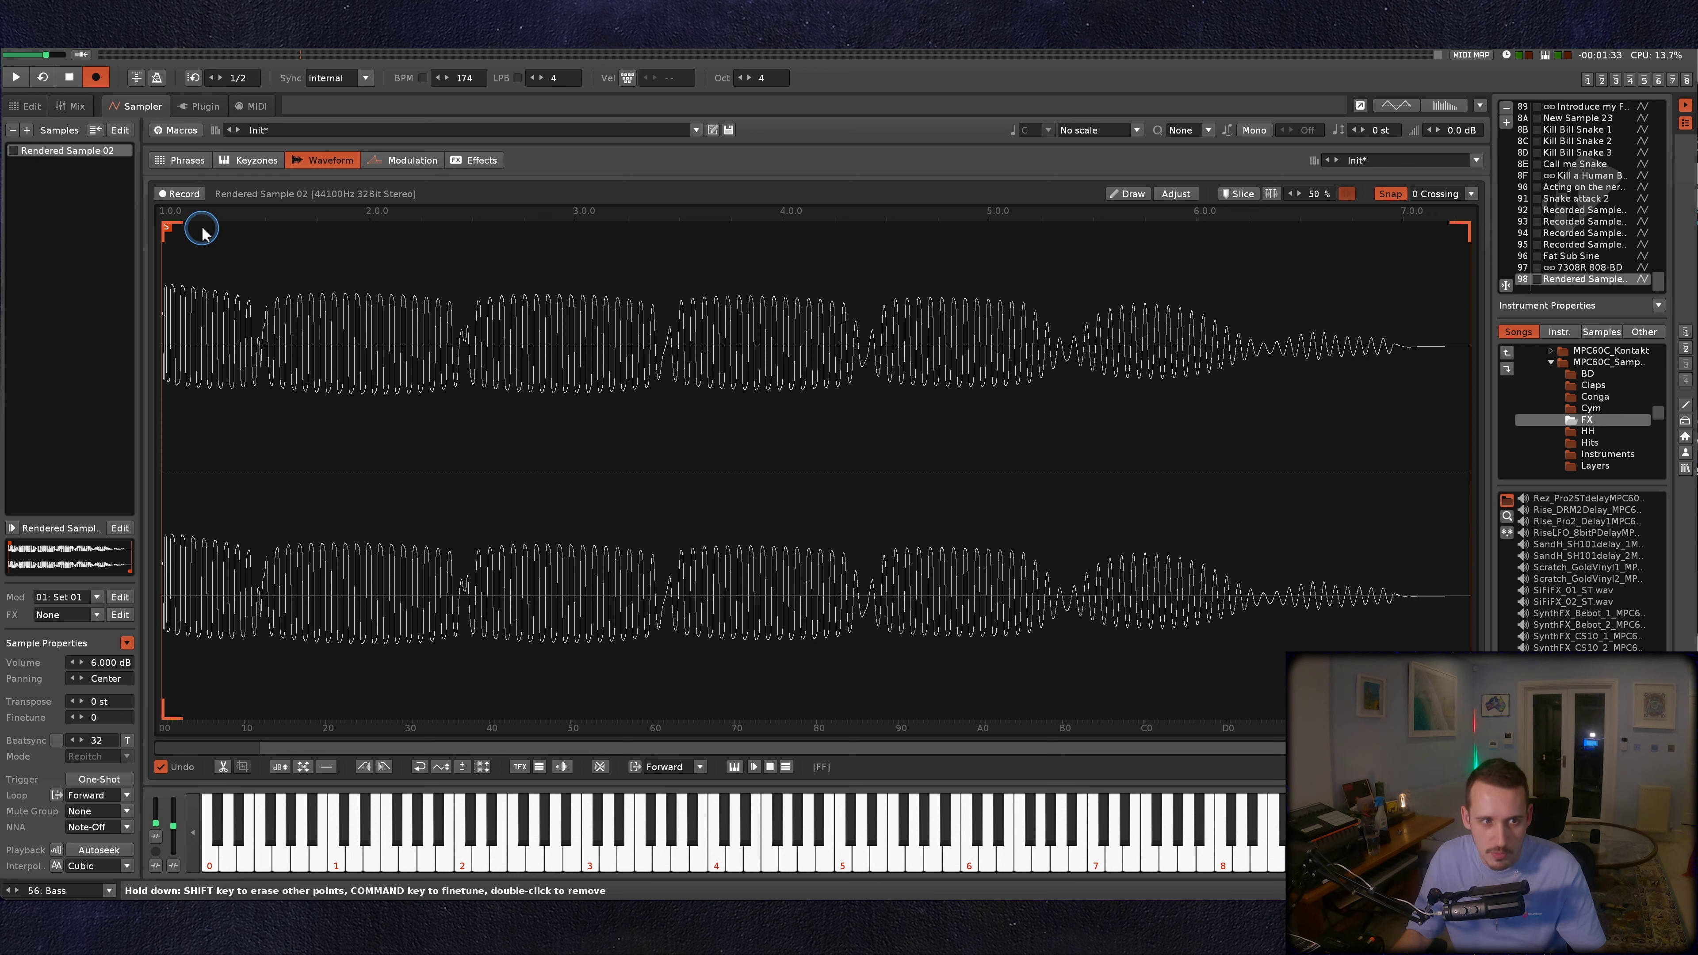
pyautogui.moveTo(166, 226)
pyautogui.mouseDown()
pyautogui.moveTo(817, 281)
pyautogui.moveTo(863, 317)
pyautogui.mouseUp()
pyautogui.moveTo(1465, 714); pyautogui.dragTo(1062, 663)
pyautogui.press('s')
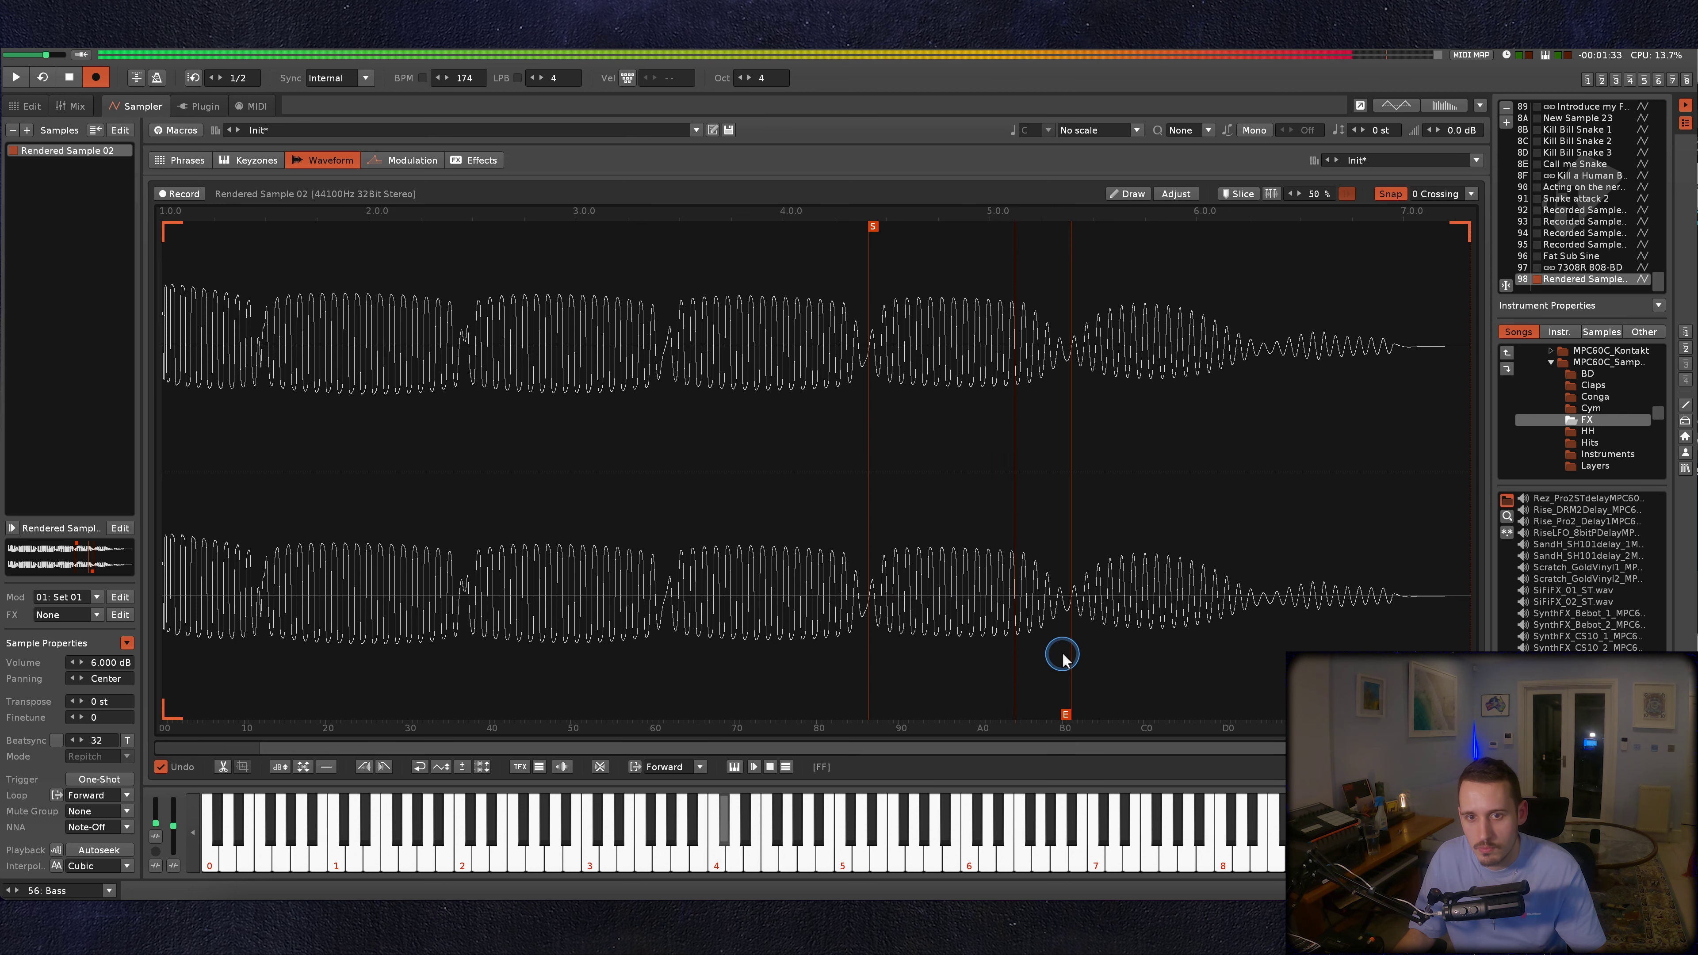
# Shape the rendered sample's pitch envelope to hold at 0.500 until 2.520 s and return to 0.000 at 2.980 s.
pyautogui.click(406, 160)
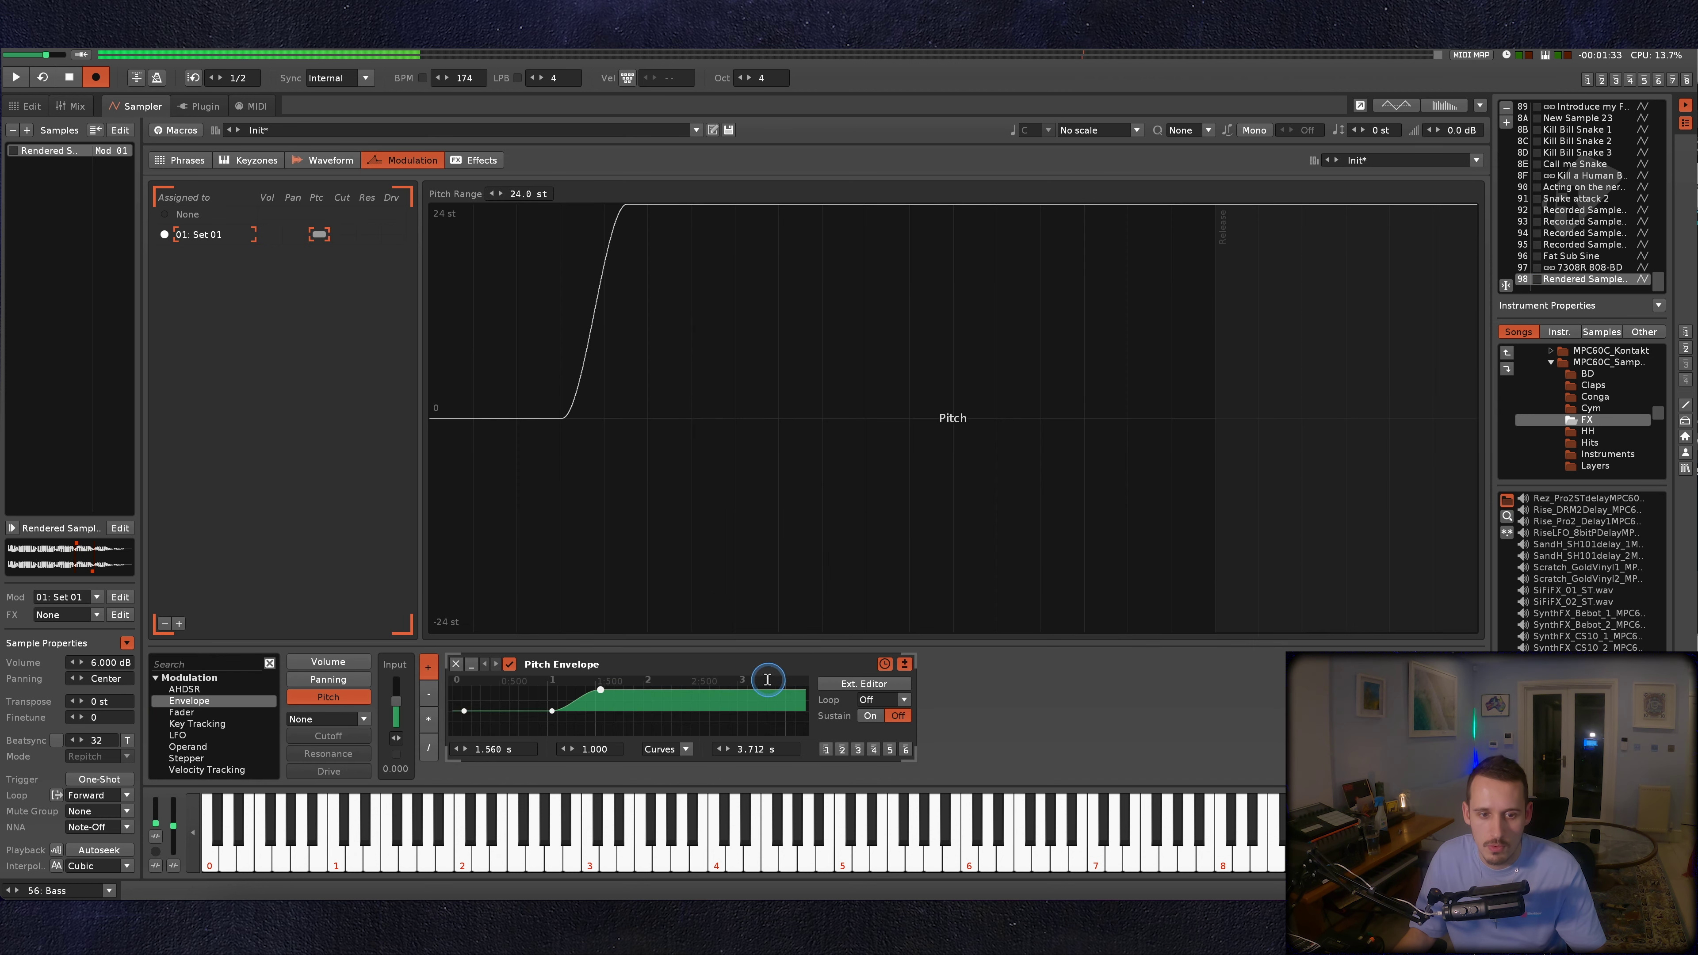
pyautogui.moveTo(691, 688); pyautogui.dragTo(725, 734)
pyautogui.press('s')
pyautogui.moveTo(700, 676); pyautogui.dragTo(698, 686)
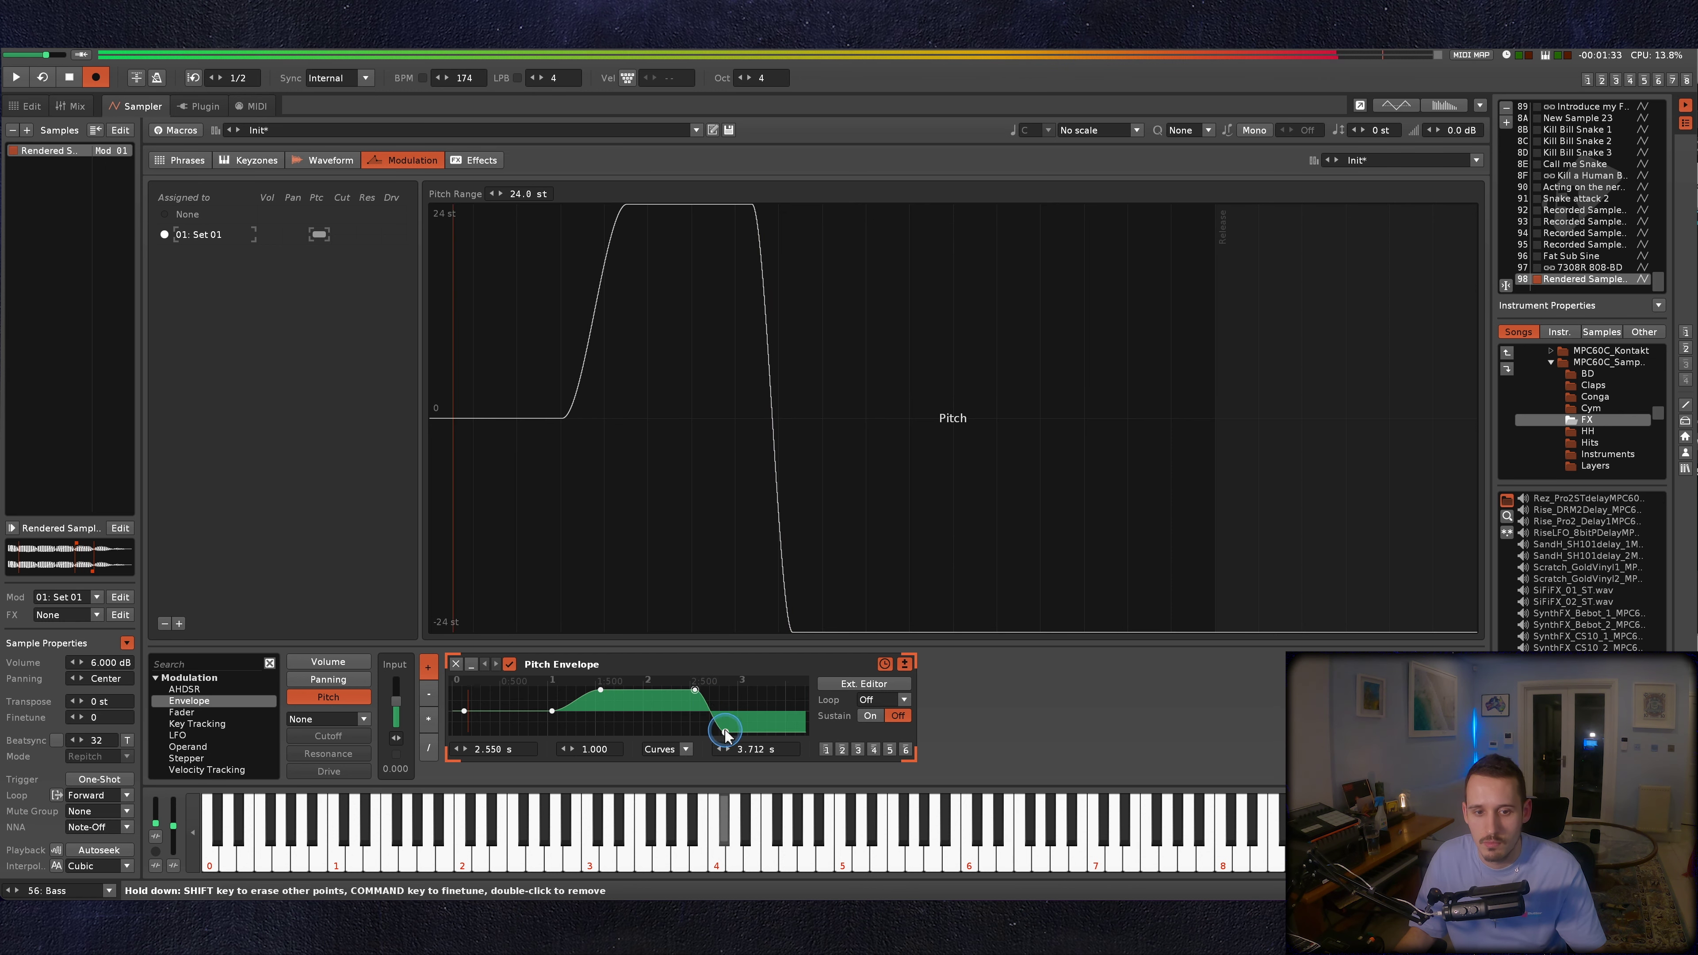
pyautogui.moveTo(725, 732); pyautogui.dragTo(735, 711)
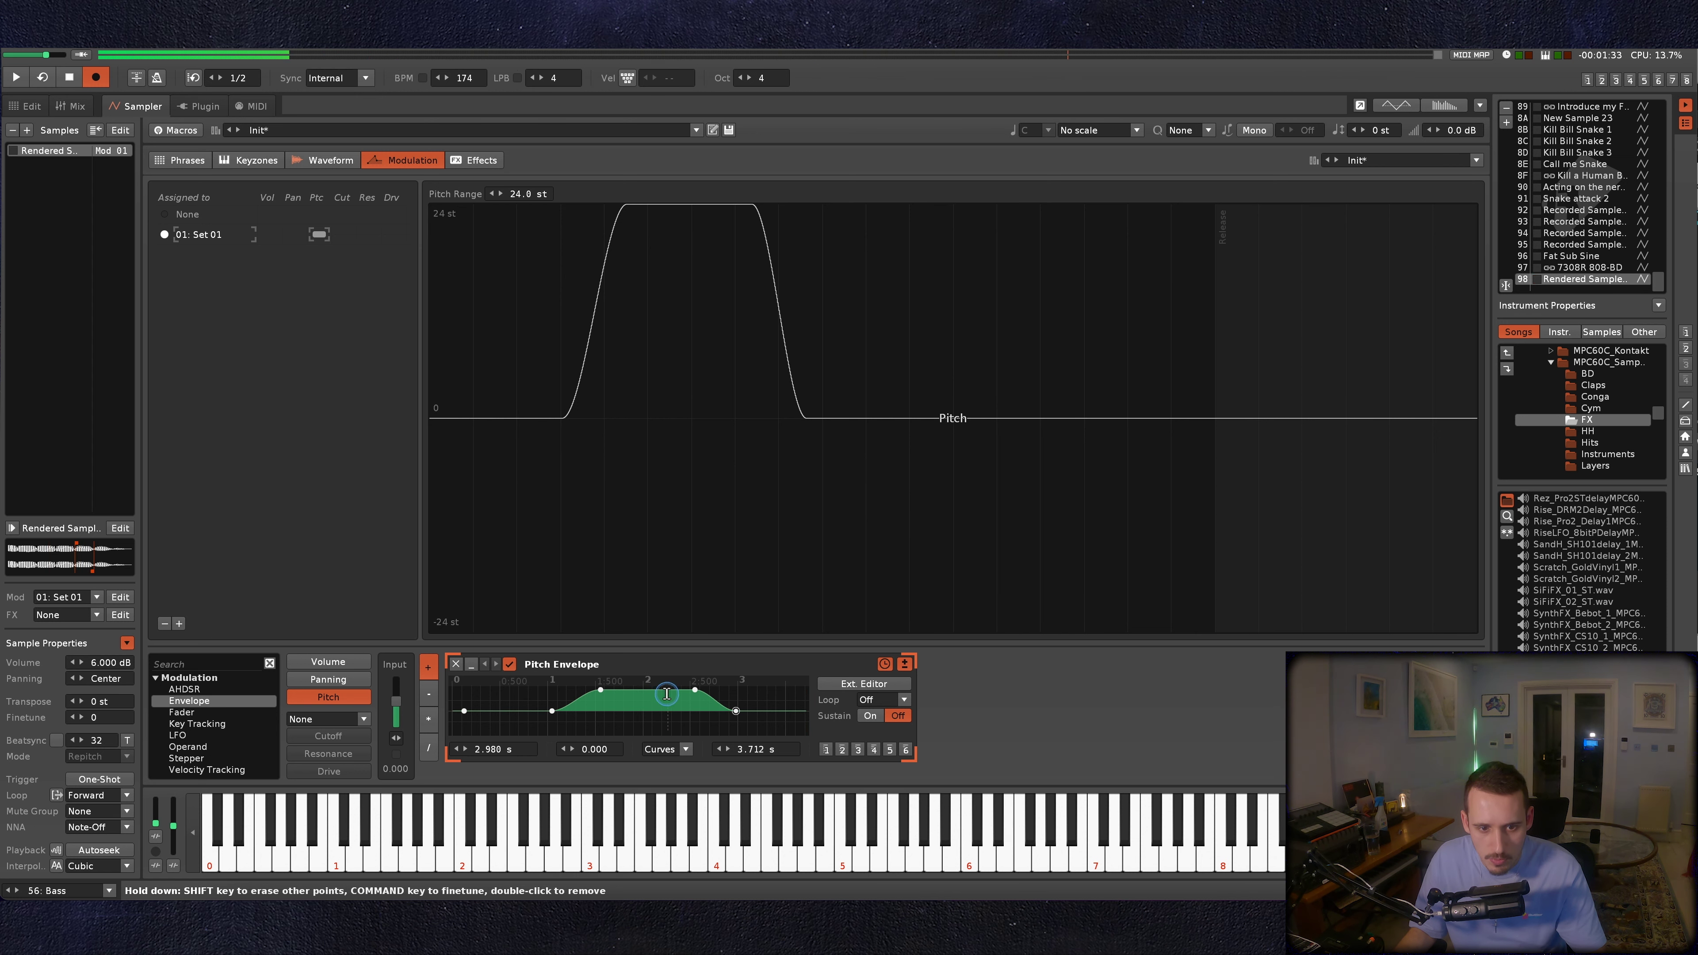
pyautogui.moveTo(690, 695); pyautogui.dragTo(600, 700)
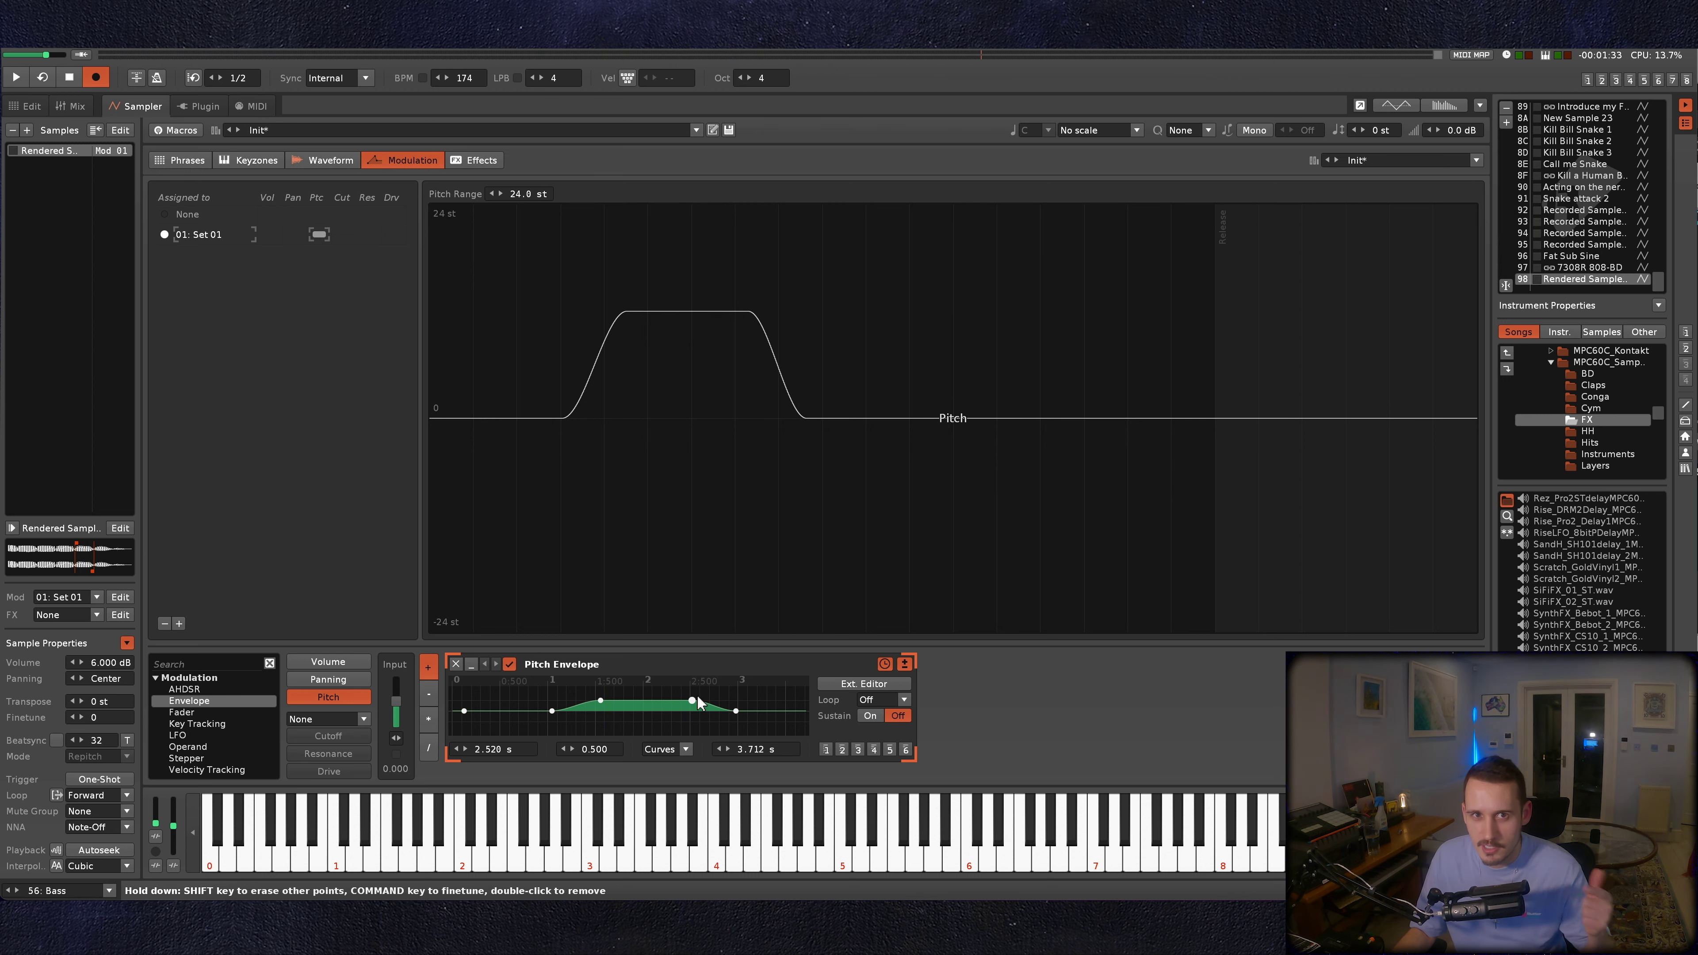
pyautogui.click(802, 597)
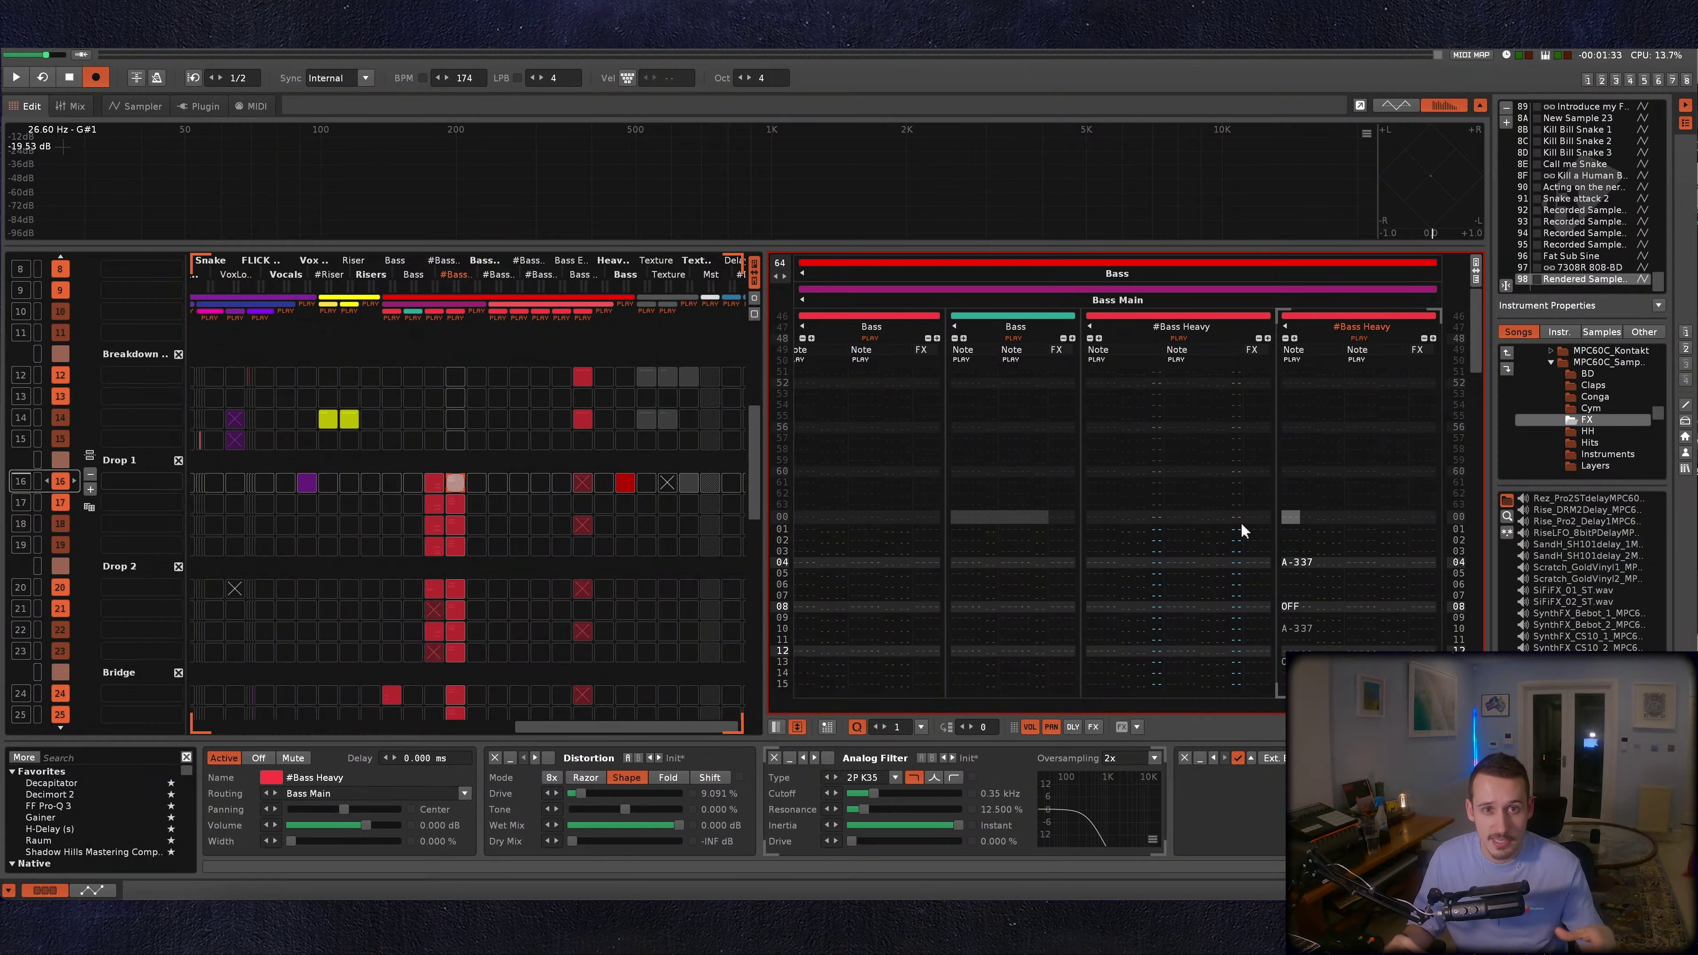
# Solo the #Bass Heavy track that plays instrument 37 in pattern 16 of Drop 1.
pyautogui.click(1285, 526)
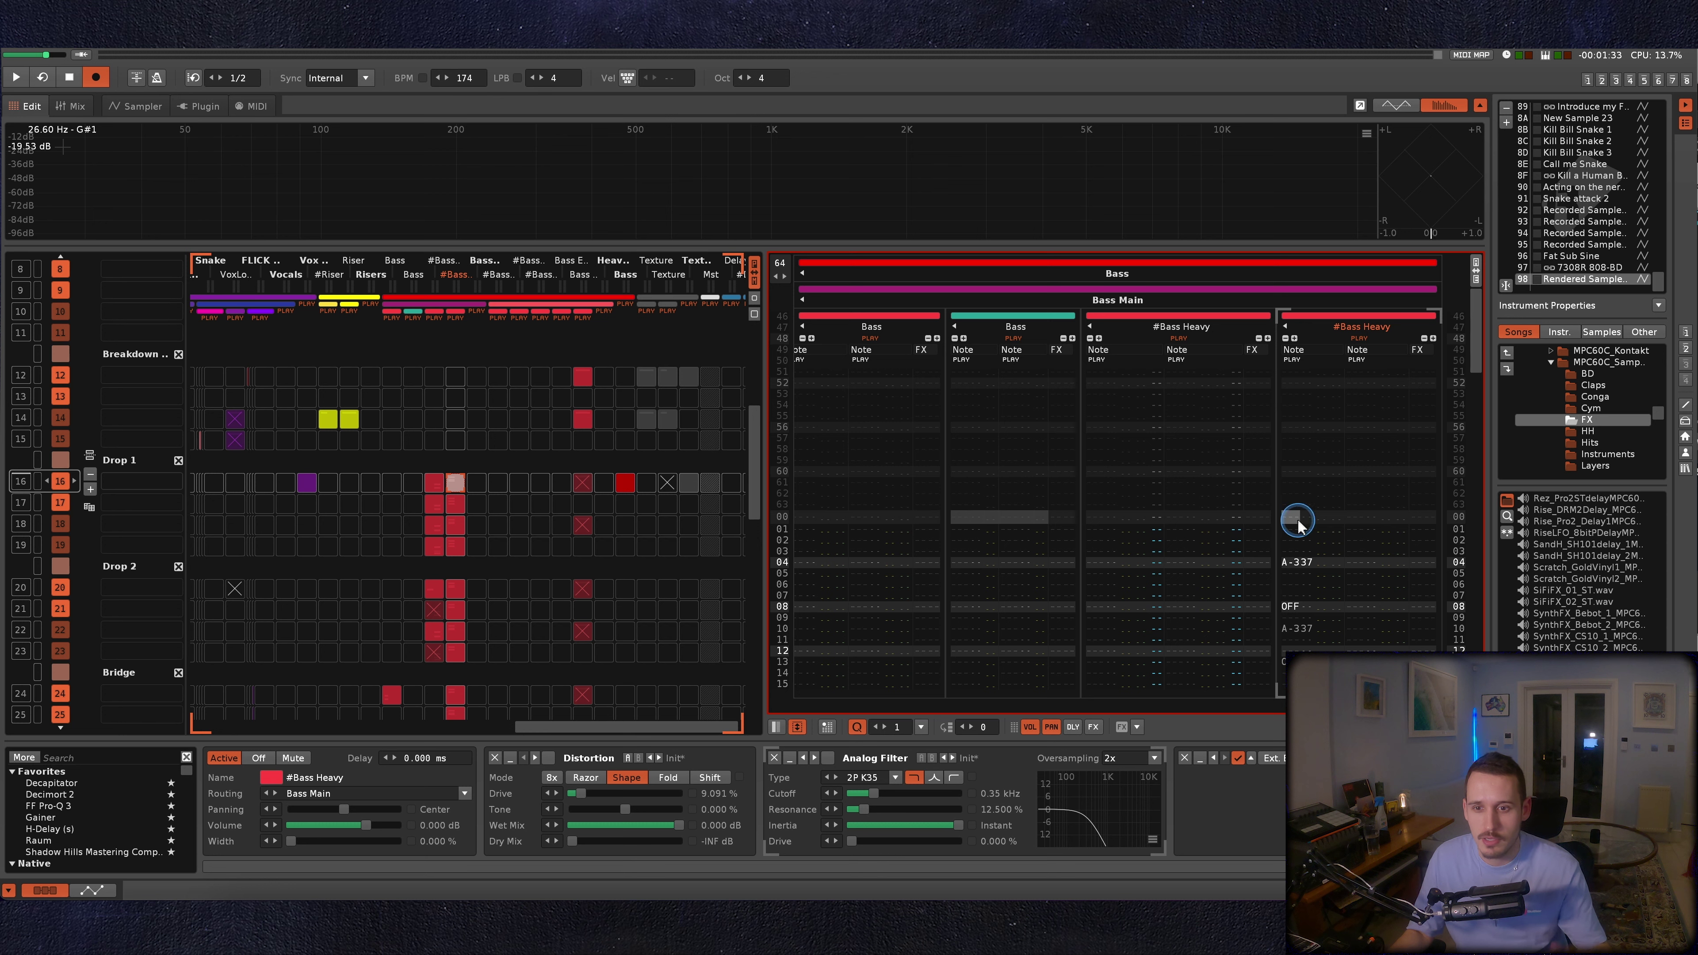
pyautogui.click(1234, 561)
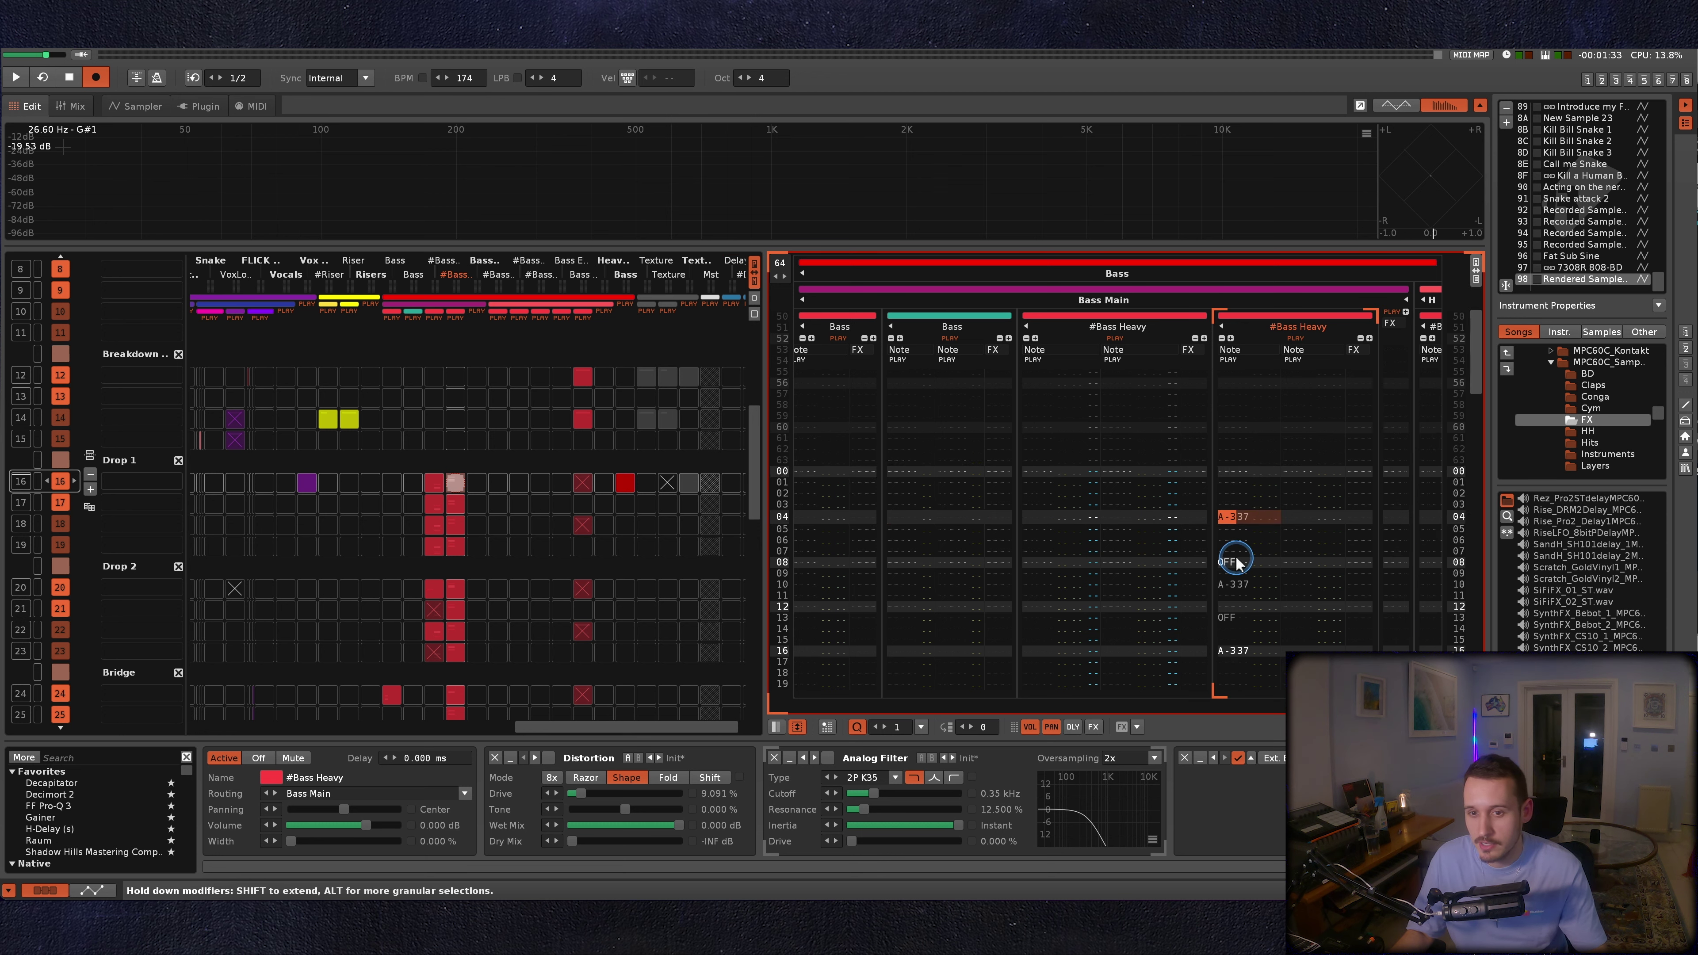
pyautogui.click(1308, 326)
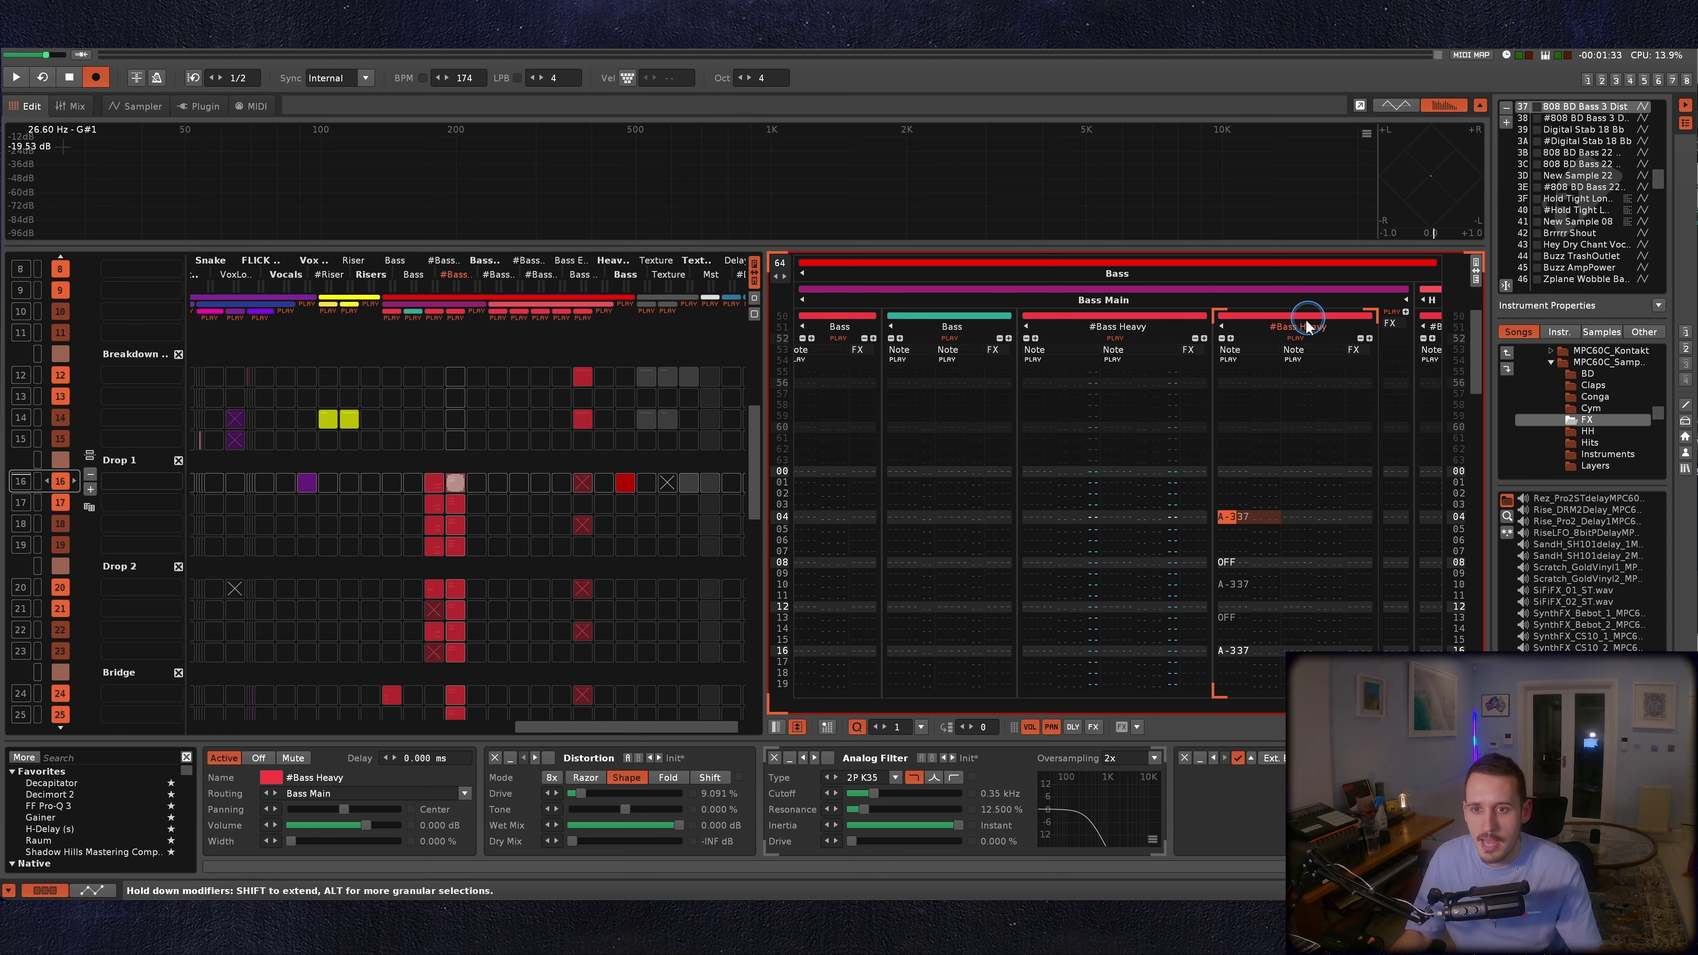
pyautogui.rightClick(1294, 340)
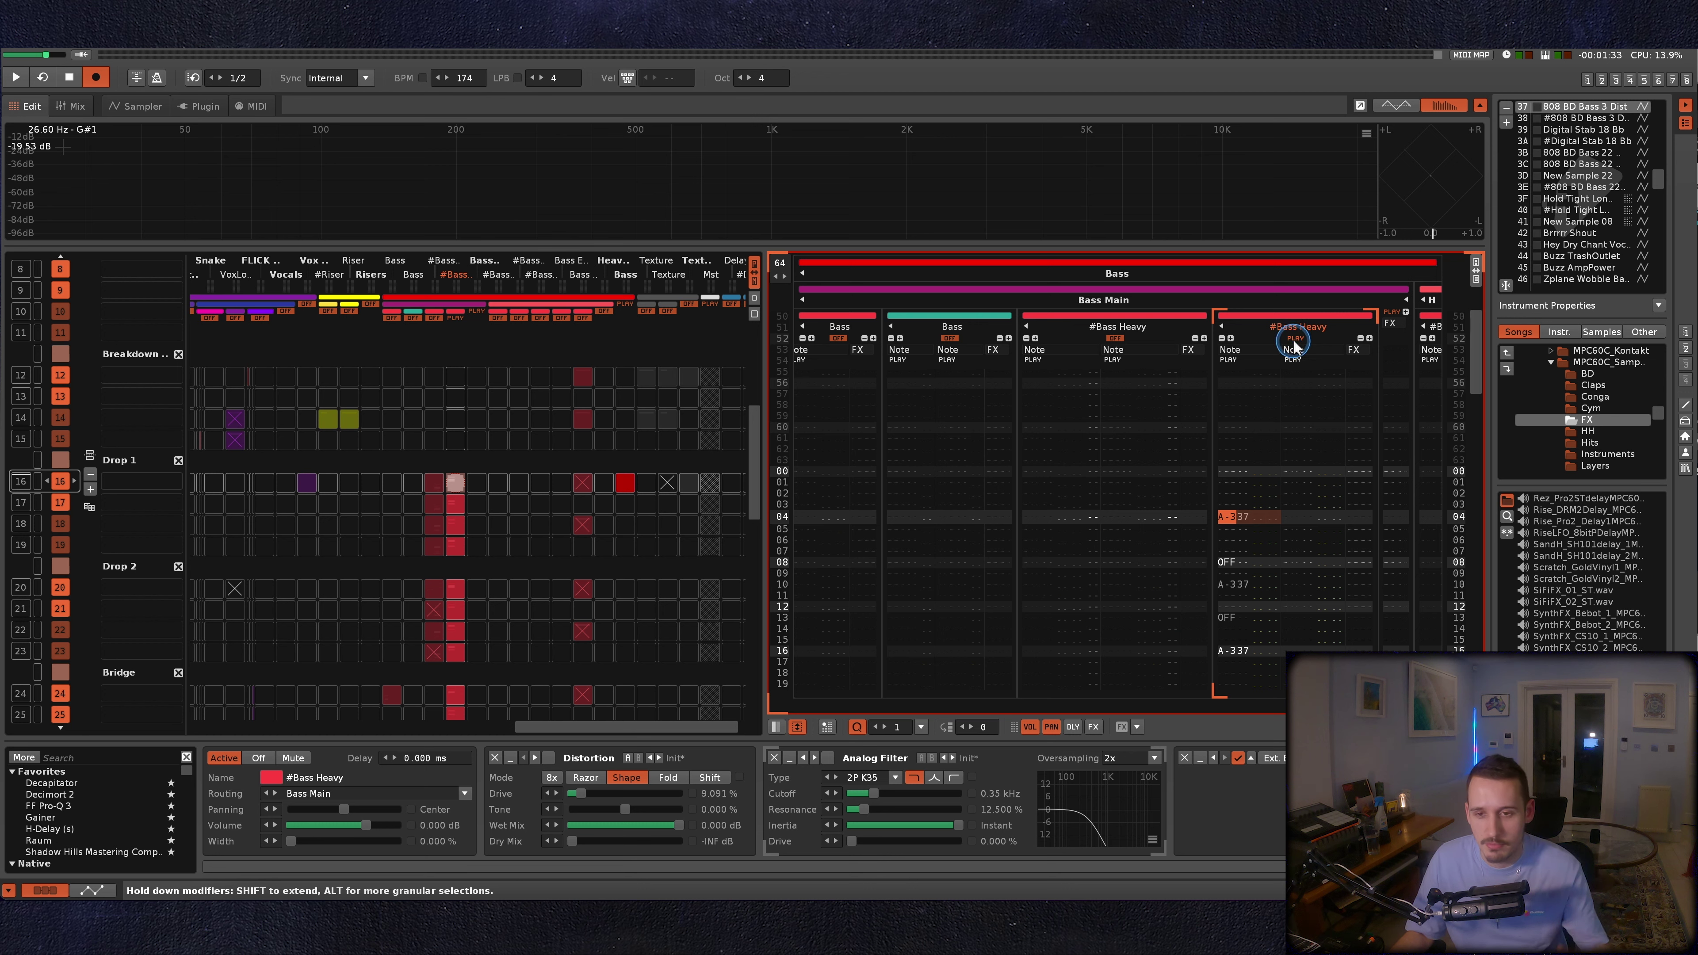
# Play the soloed bass line from Drop 1, stop it, and return to the A-3 note on row 04.
pyautogui.click(1341, 515)
pyautogui.press('space')
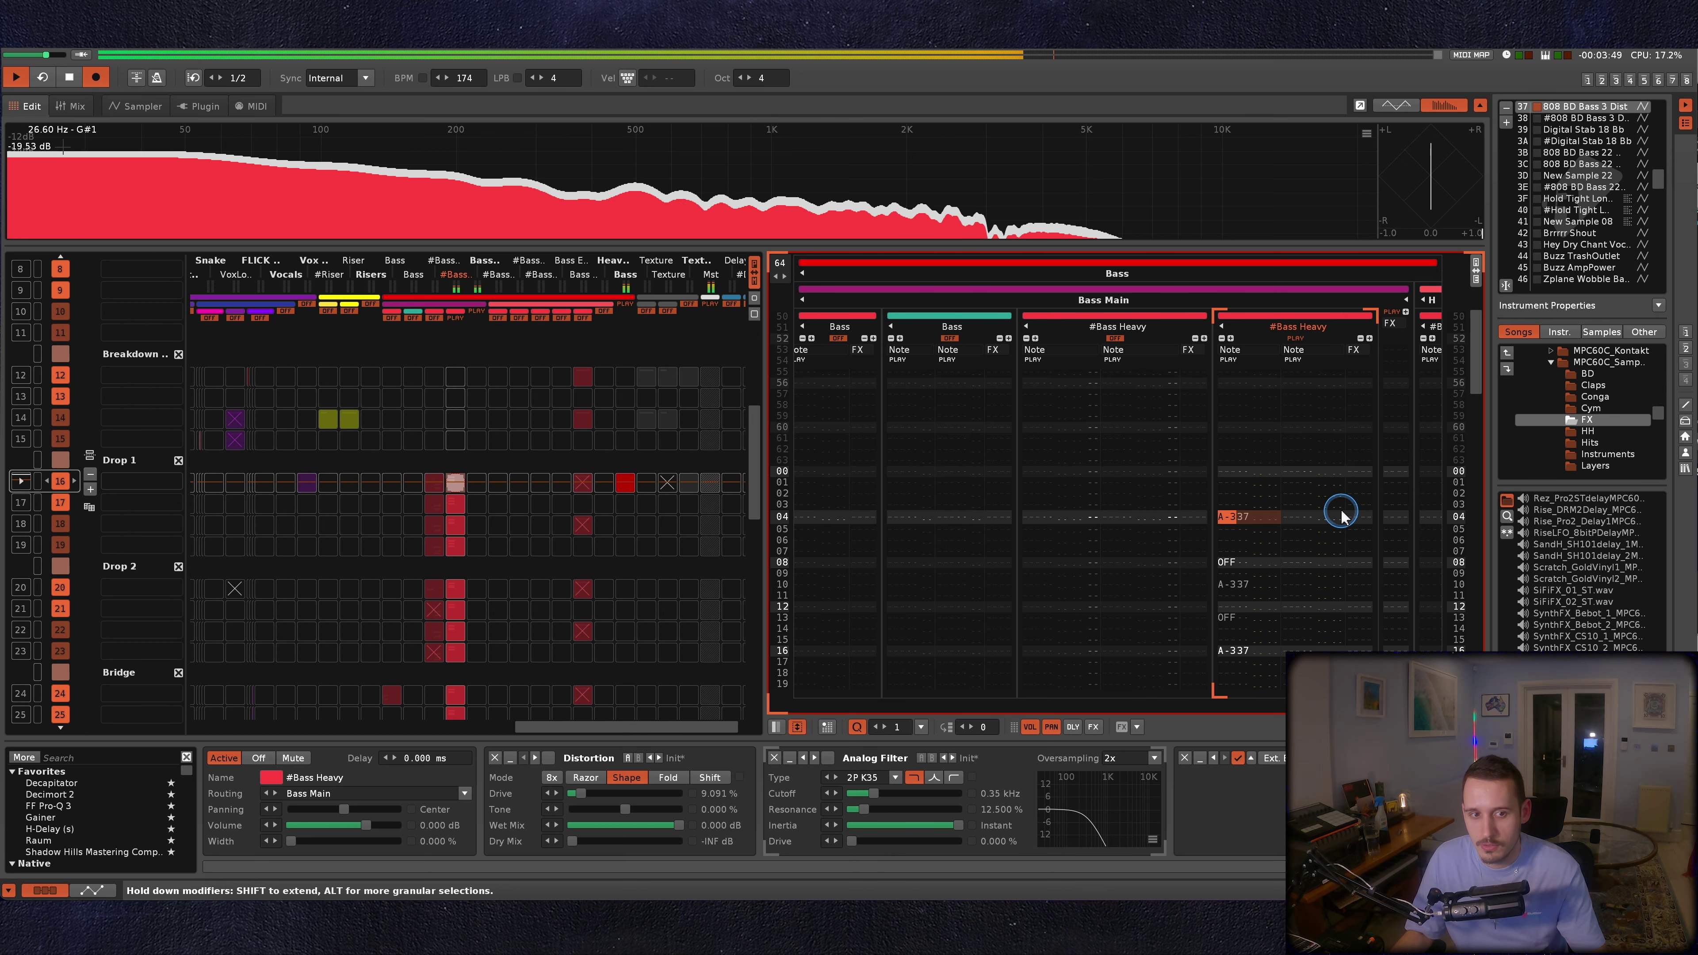
pyautogui.press('space')
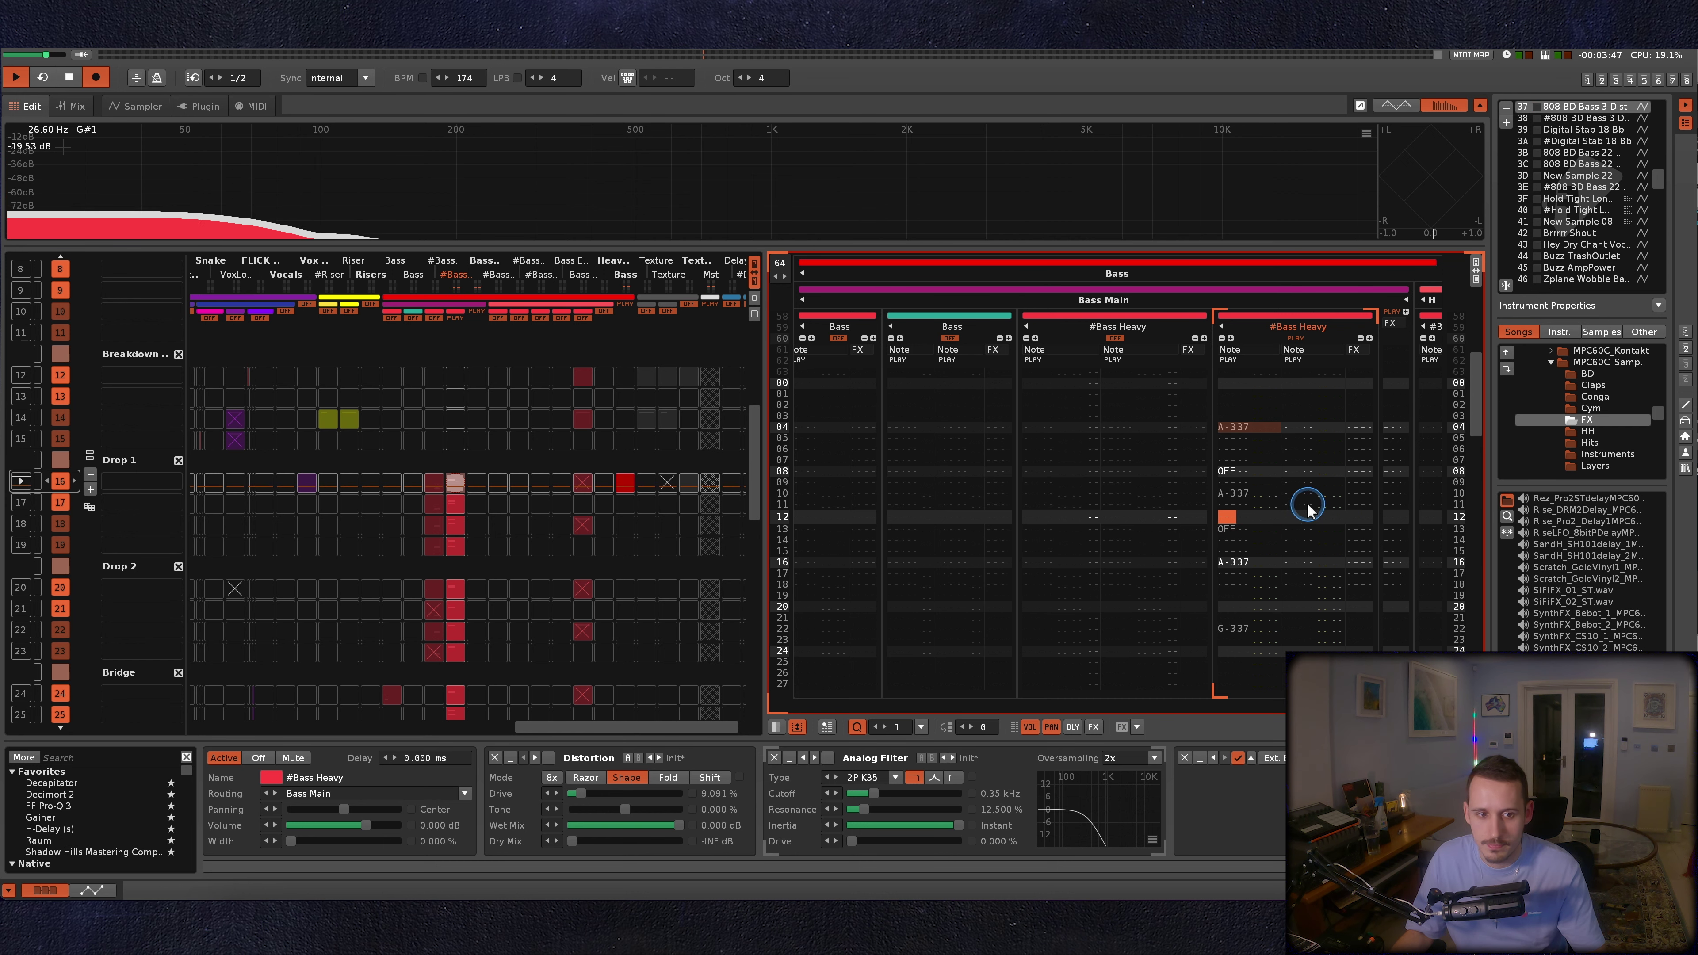
pyautogui.press('space')
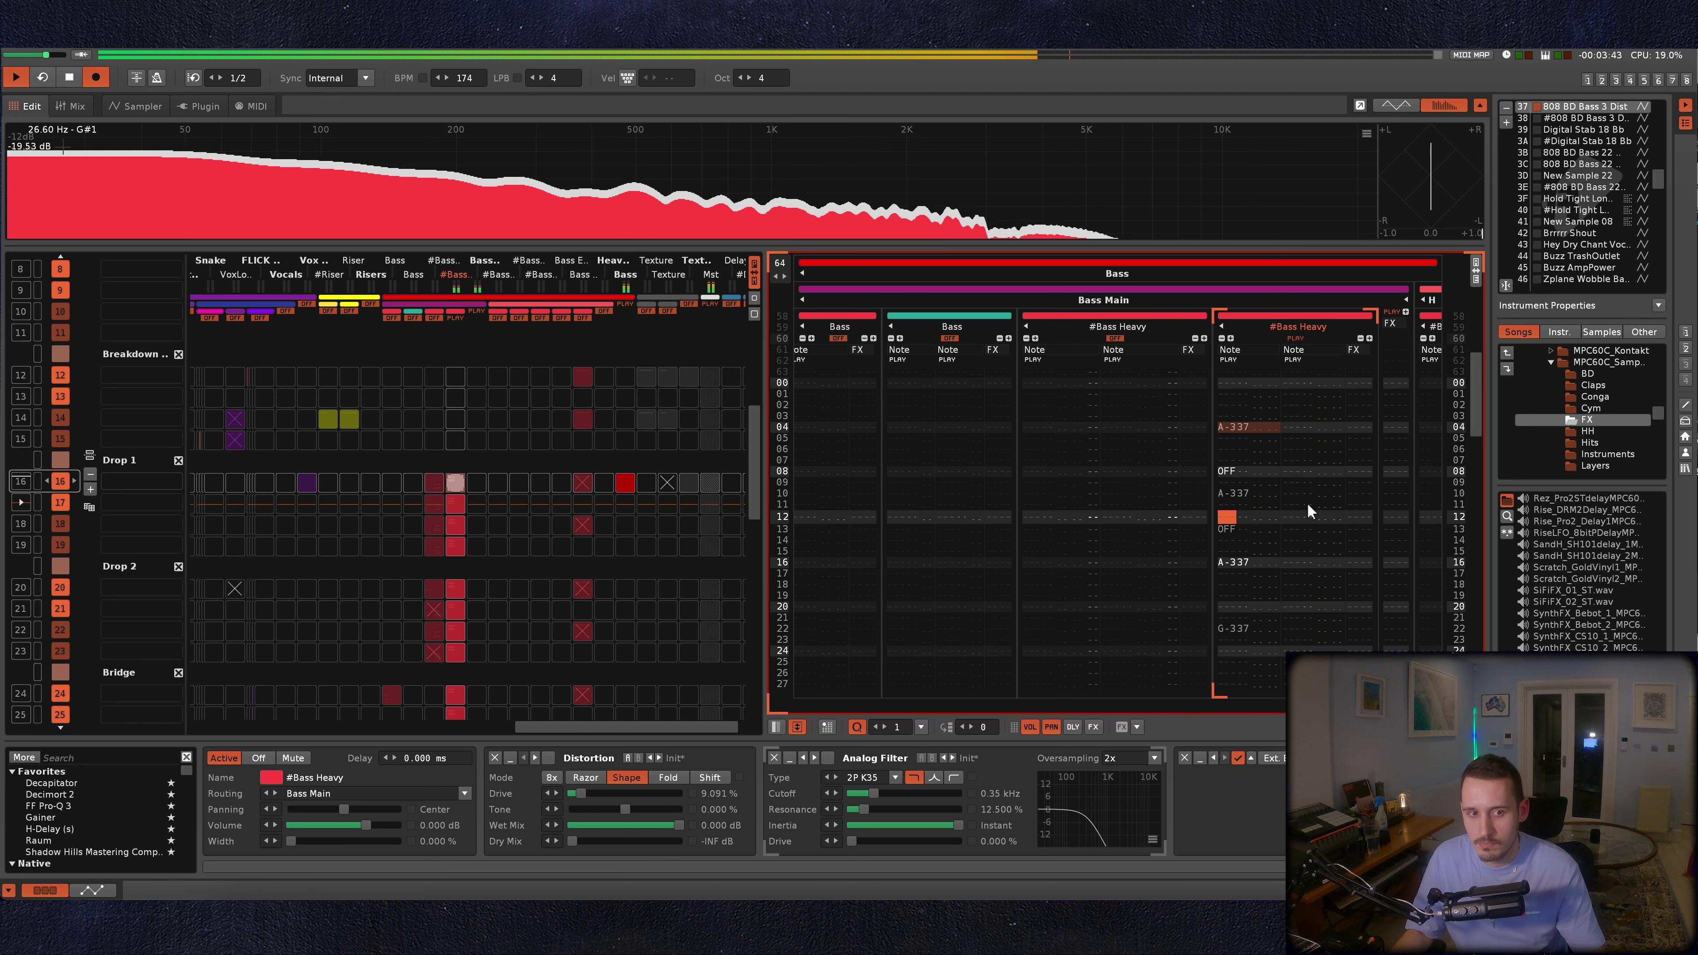
pyautogui.press('space')
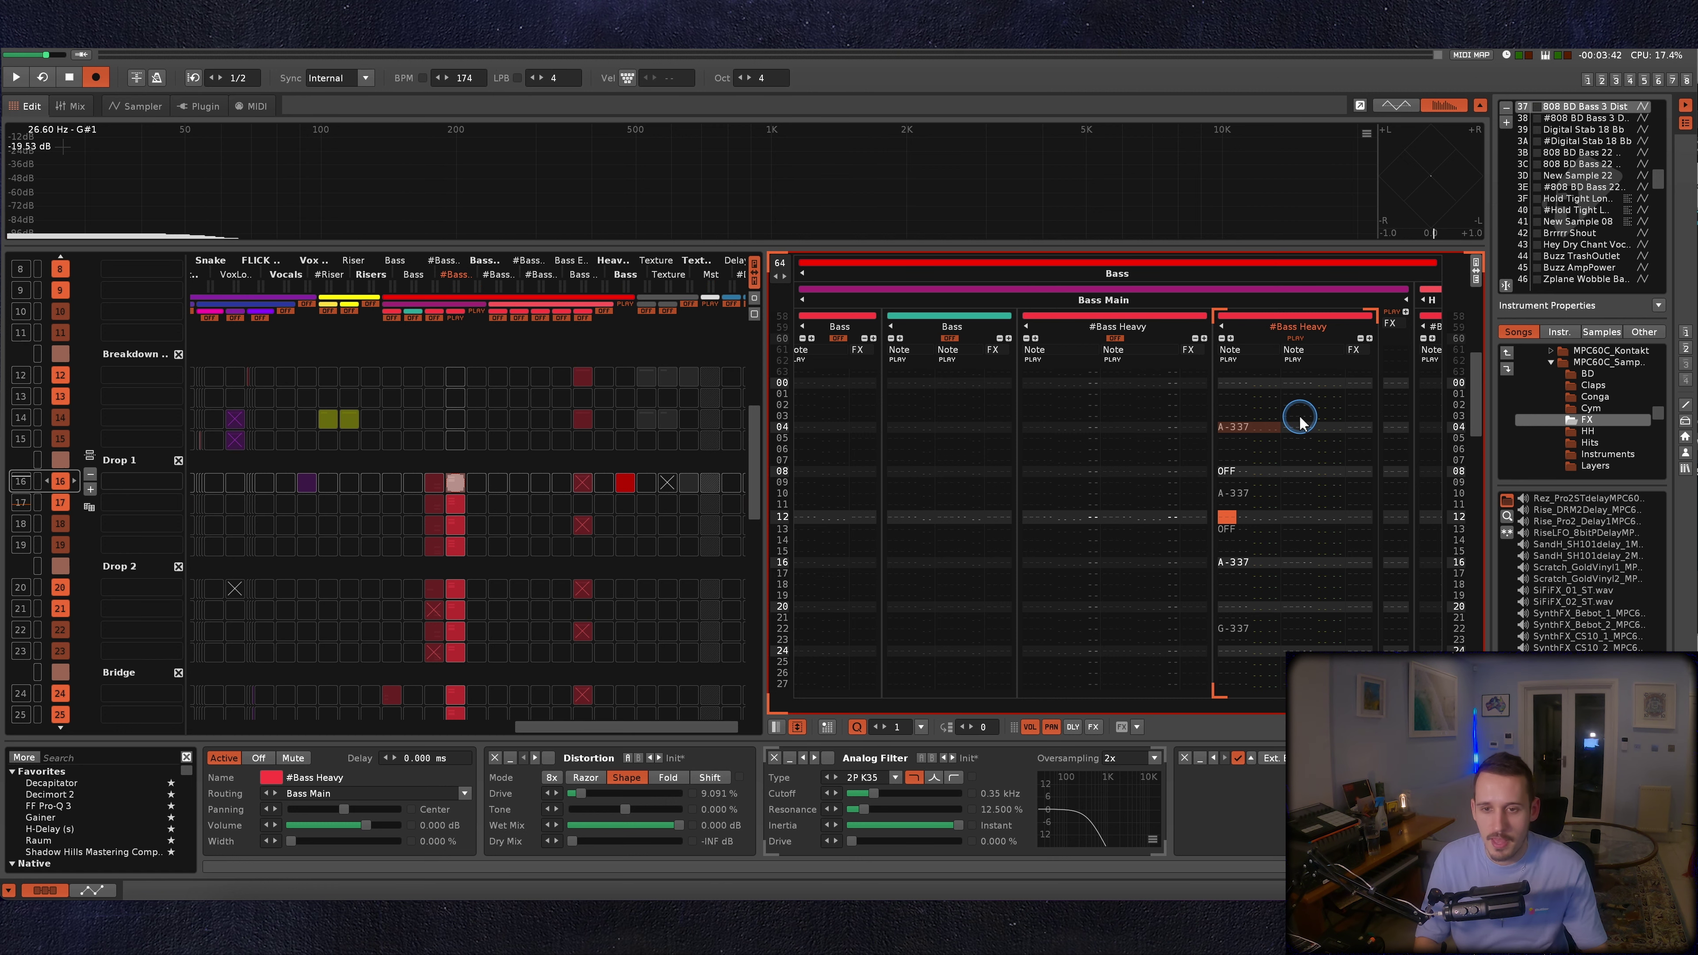
pyautogui.click(1300, 421)
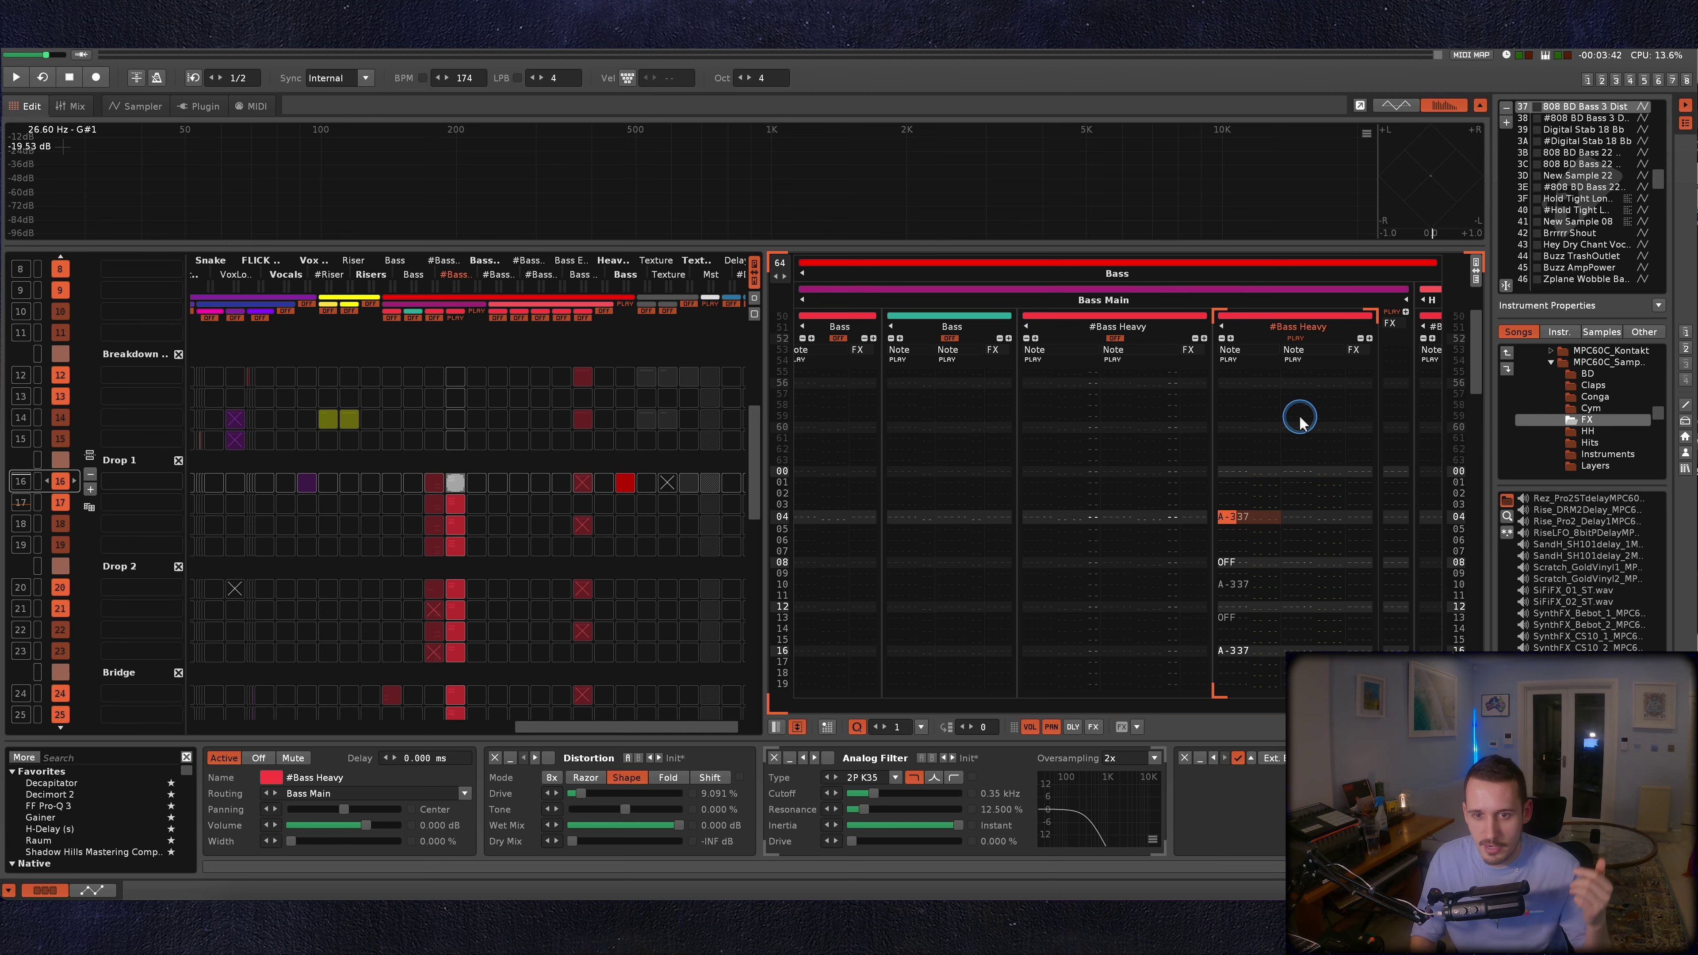
# Open the volume AHDSR modulation of the 808 BD Bass 3 Dist sample.
pyautogui.click(153, 110)
pyautogui.click(331, 661)
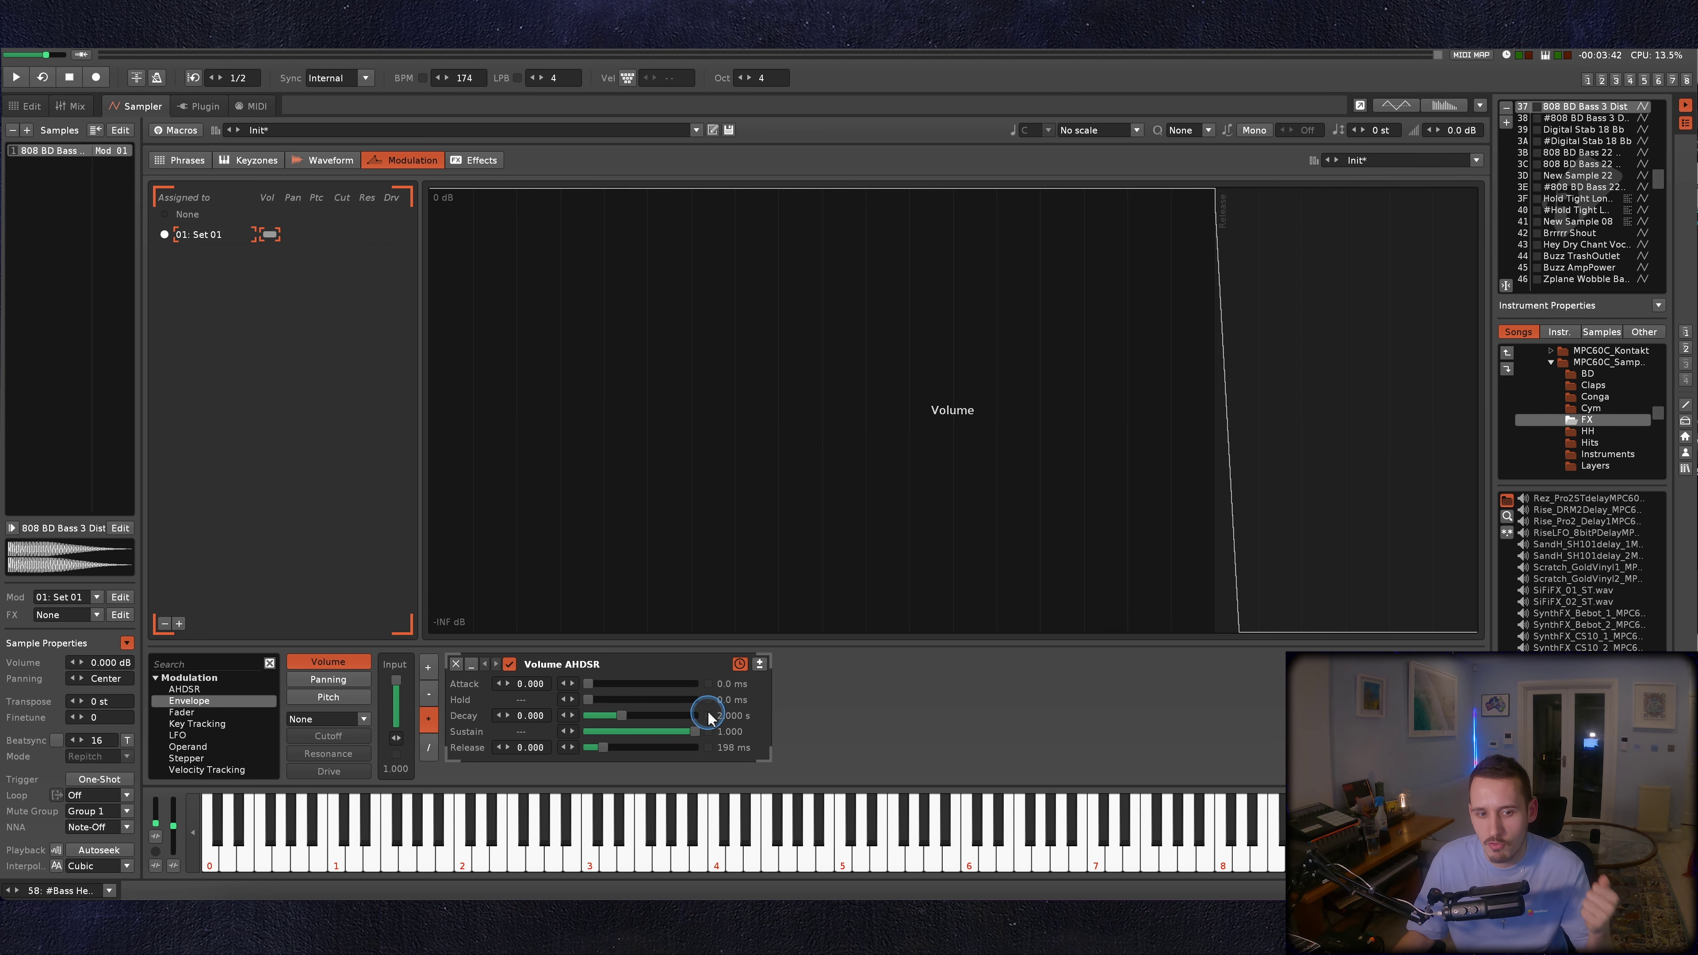
pyautogui.click(663, 670)
# Try the volume AHDSR with sustain at 0.000, and restore the sustain to 1.000.
pyautogui.moveTo(695, 732); pyautogui.dragTo(558, 736)
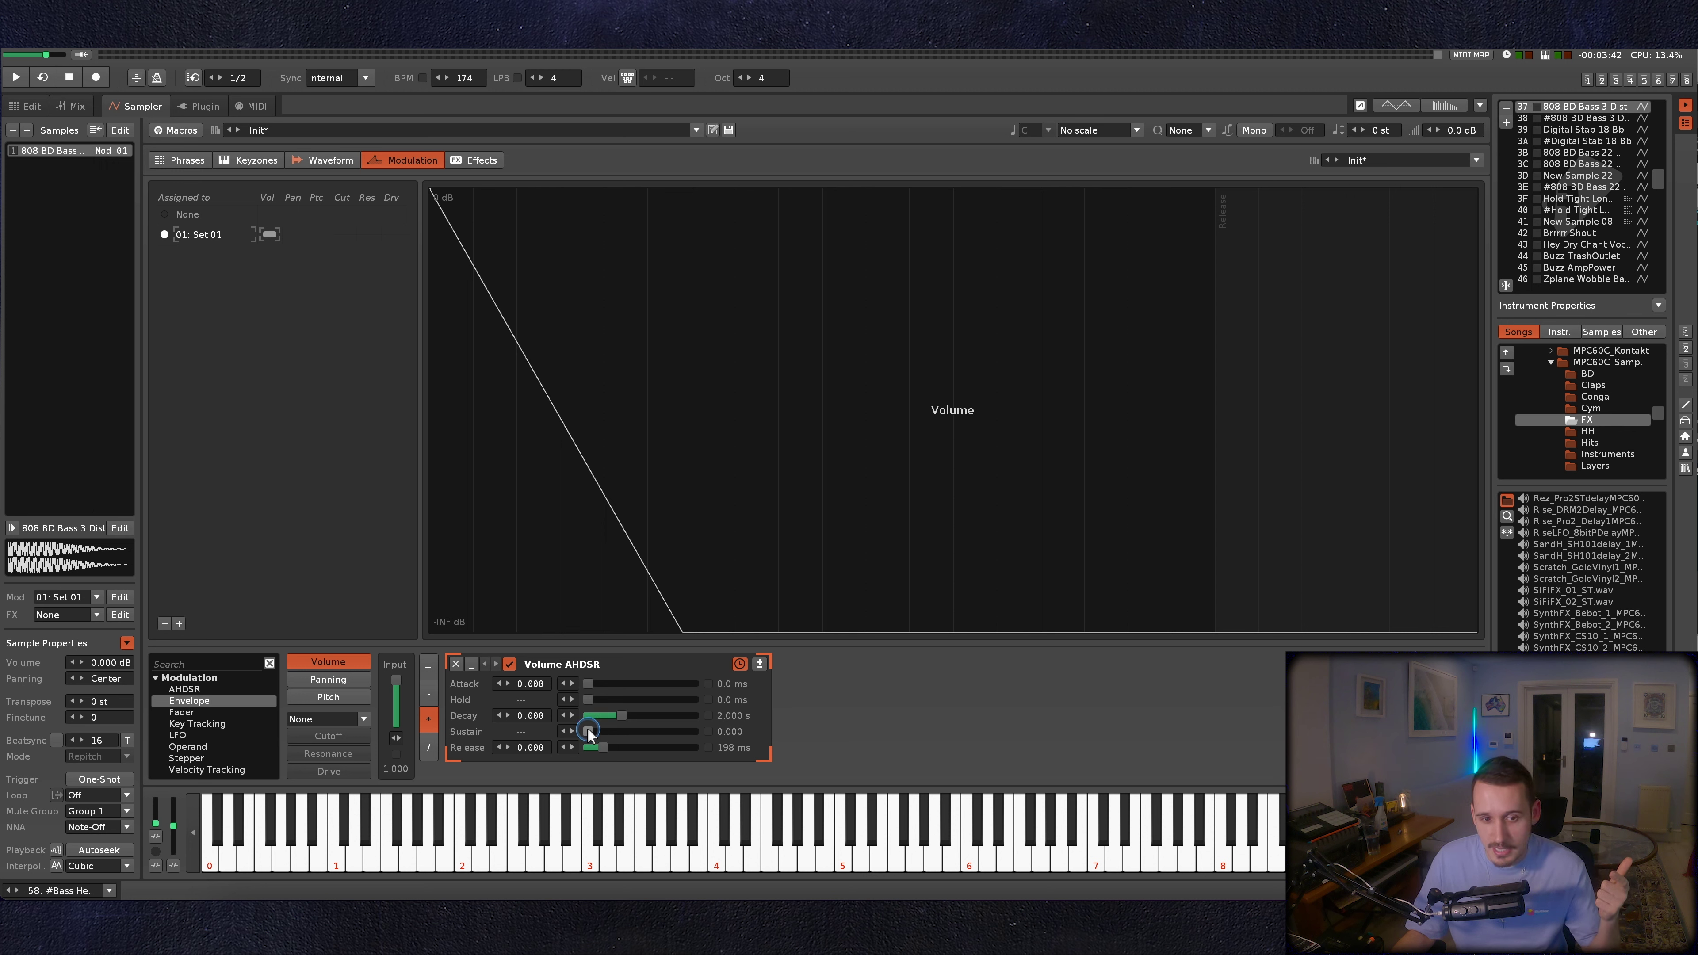
pyautogui.moveTo(588, 733); pyautogui.dragTo(980, 700)
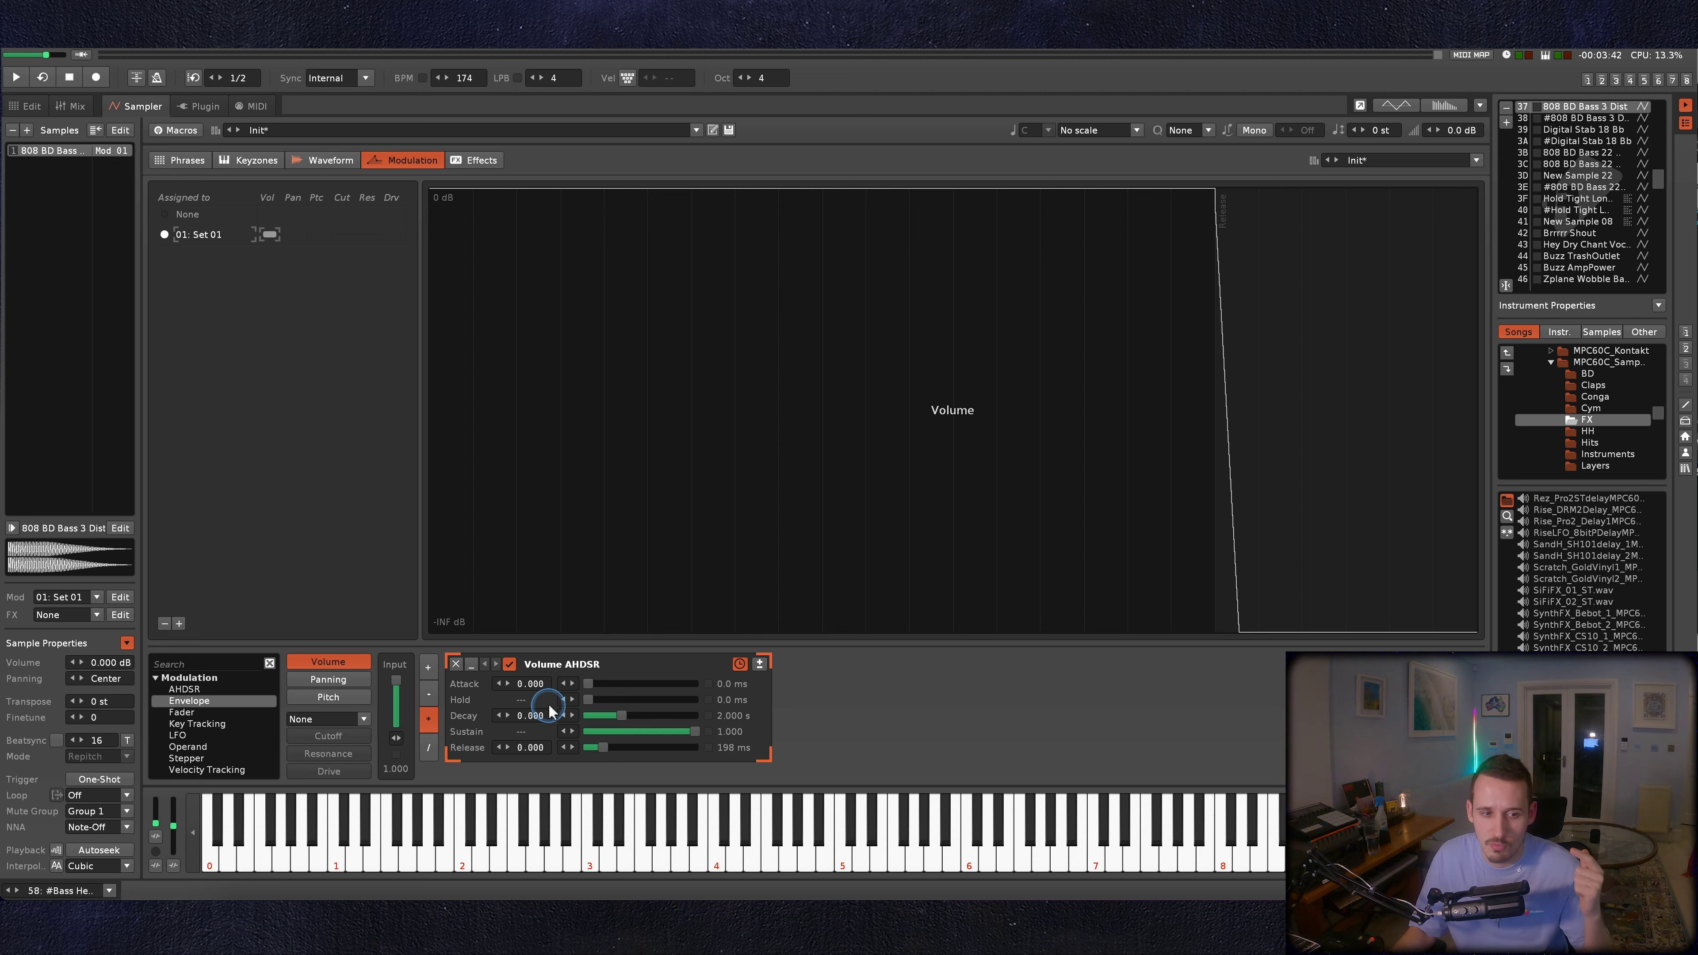
# Keep the sample's mute group on Group 1 and audition it with several repeated notes.
pyautogui.click(210, 796)
pyautogui.click(106, 811)
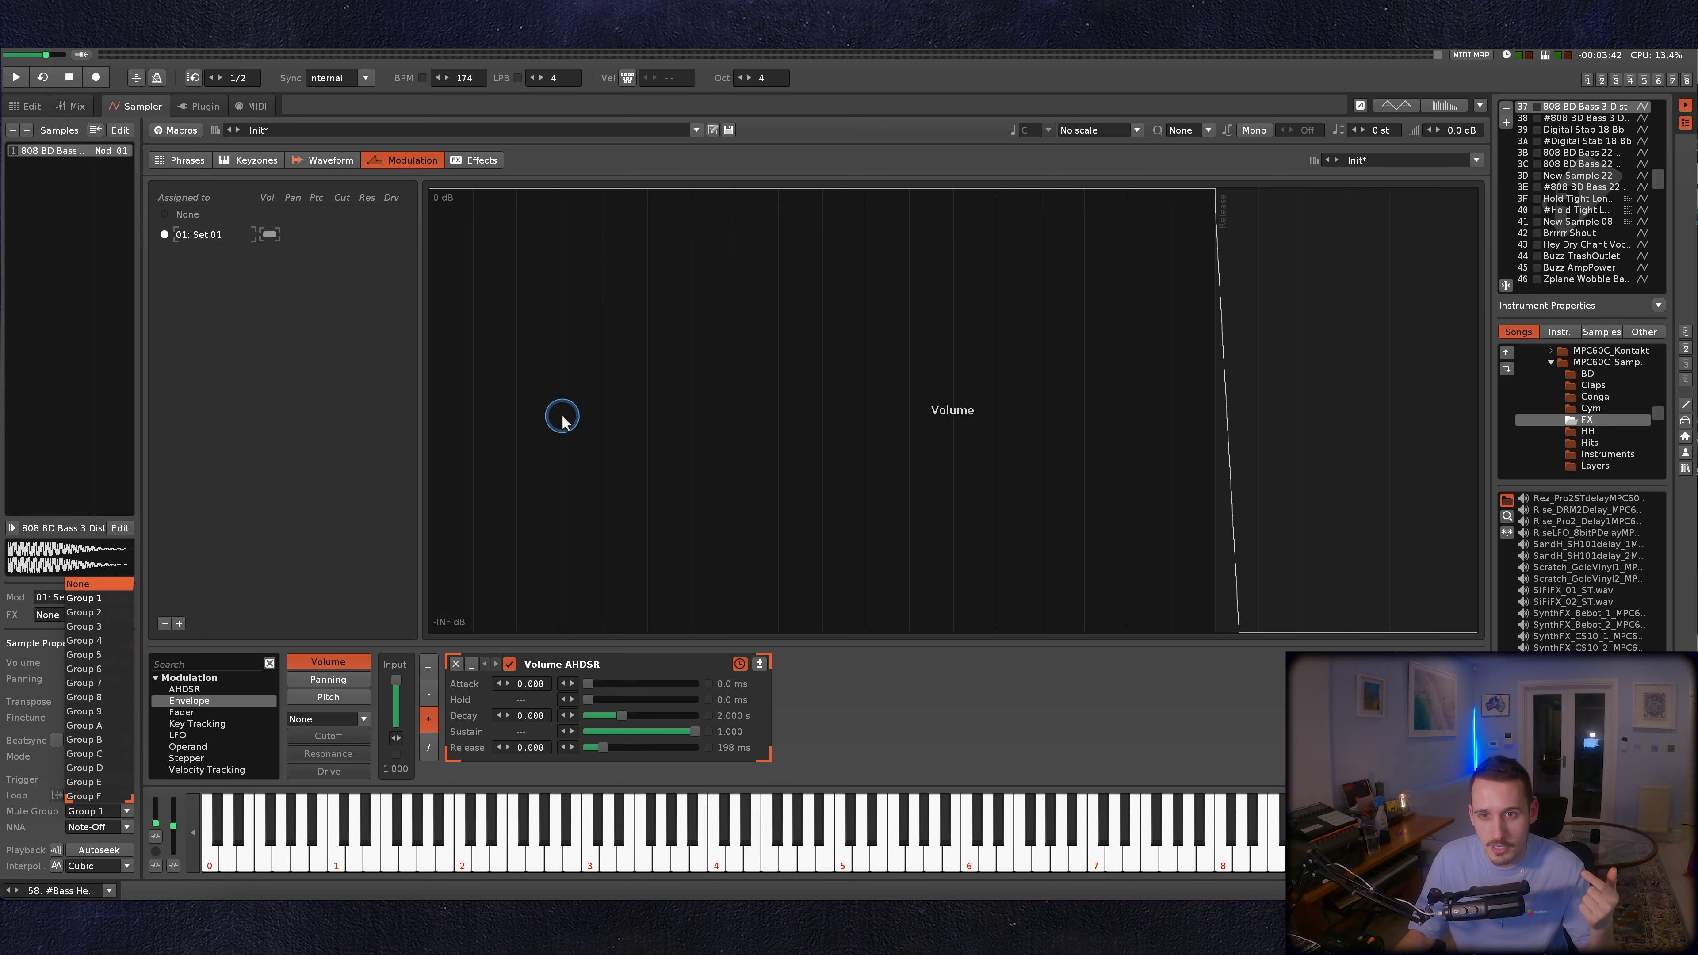
pyautogui.click(88, 596)
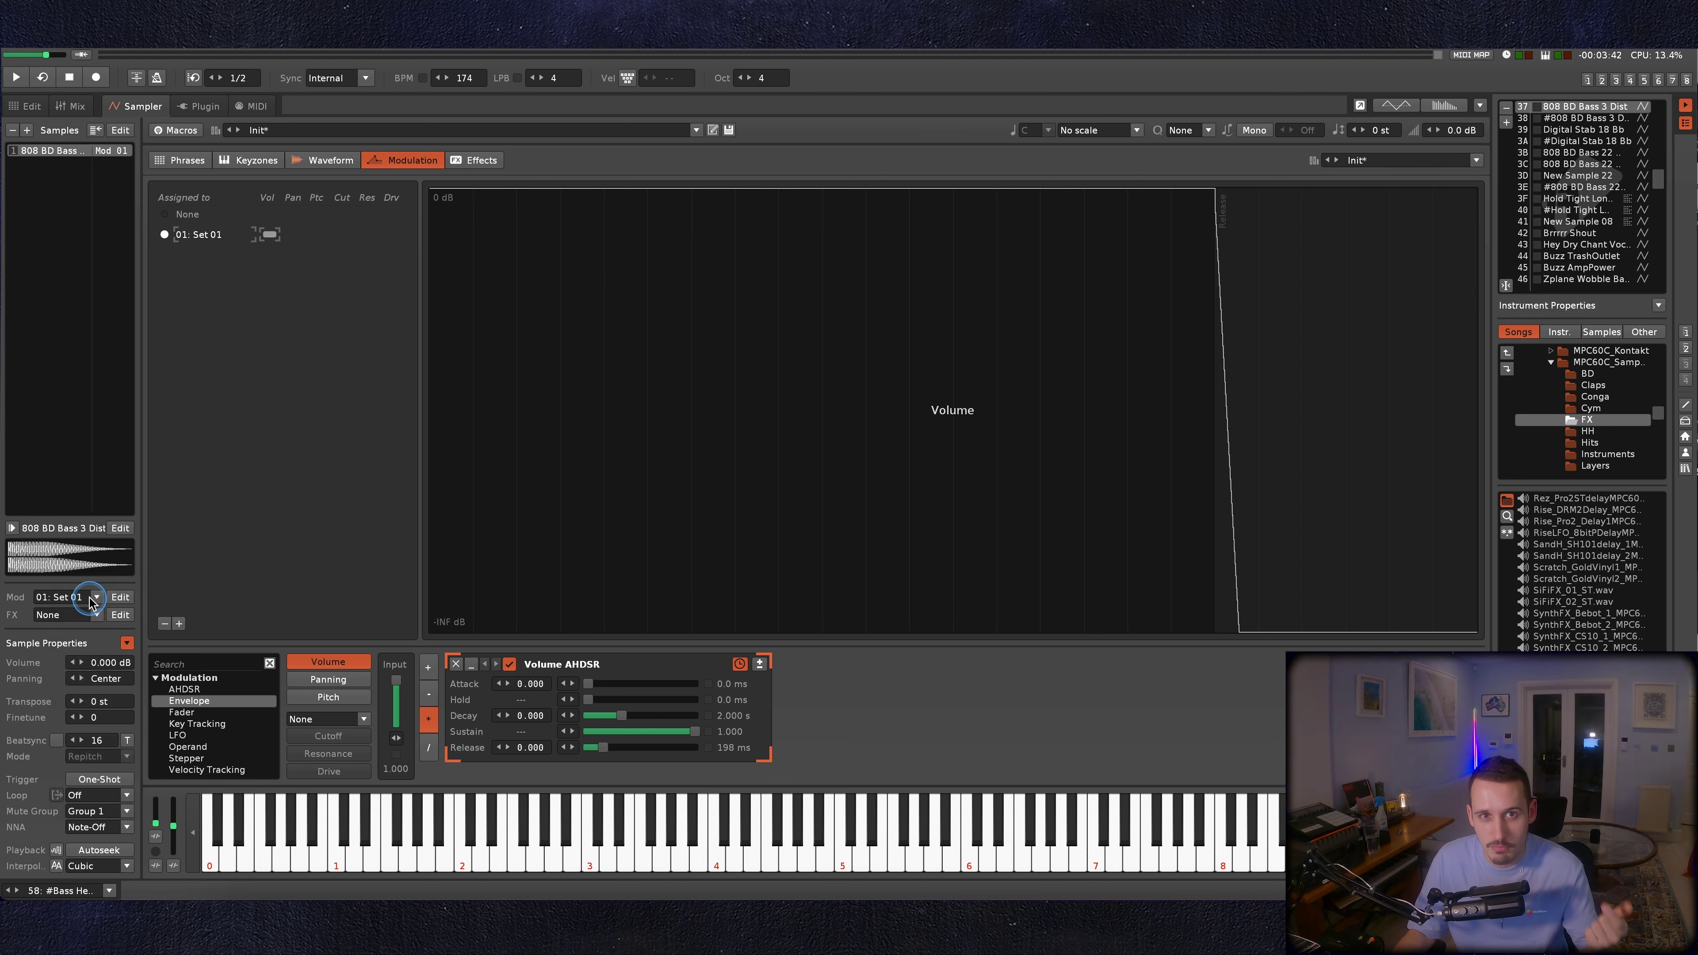
pyautogui.press('s')
pyautogui.press('s')
pyautogui.press('s')
pyautogui.press('s')
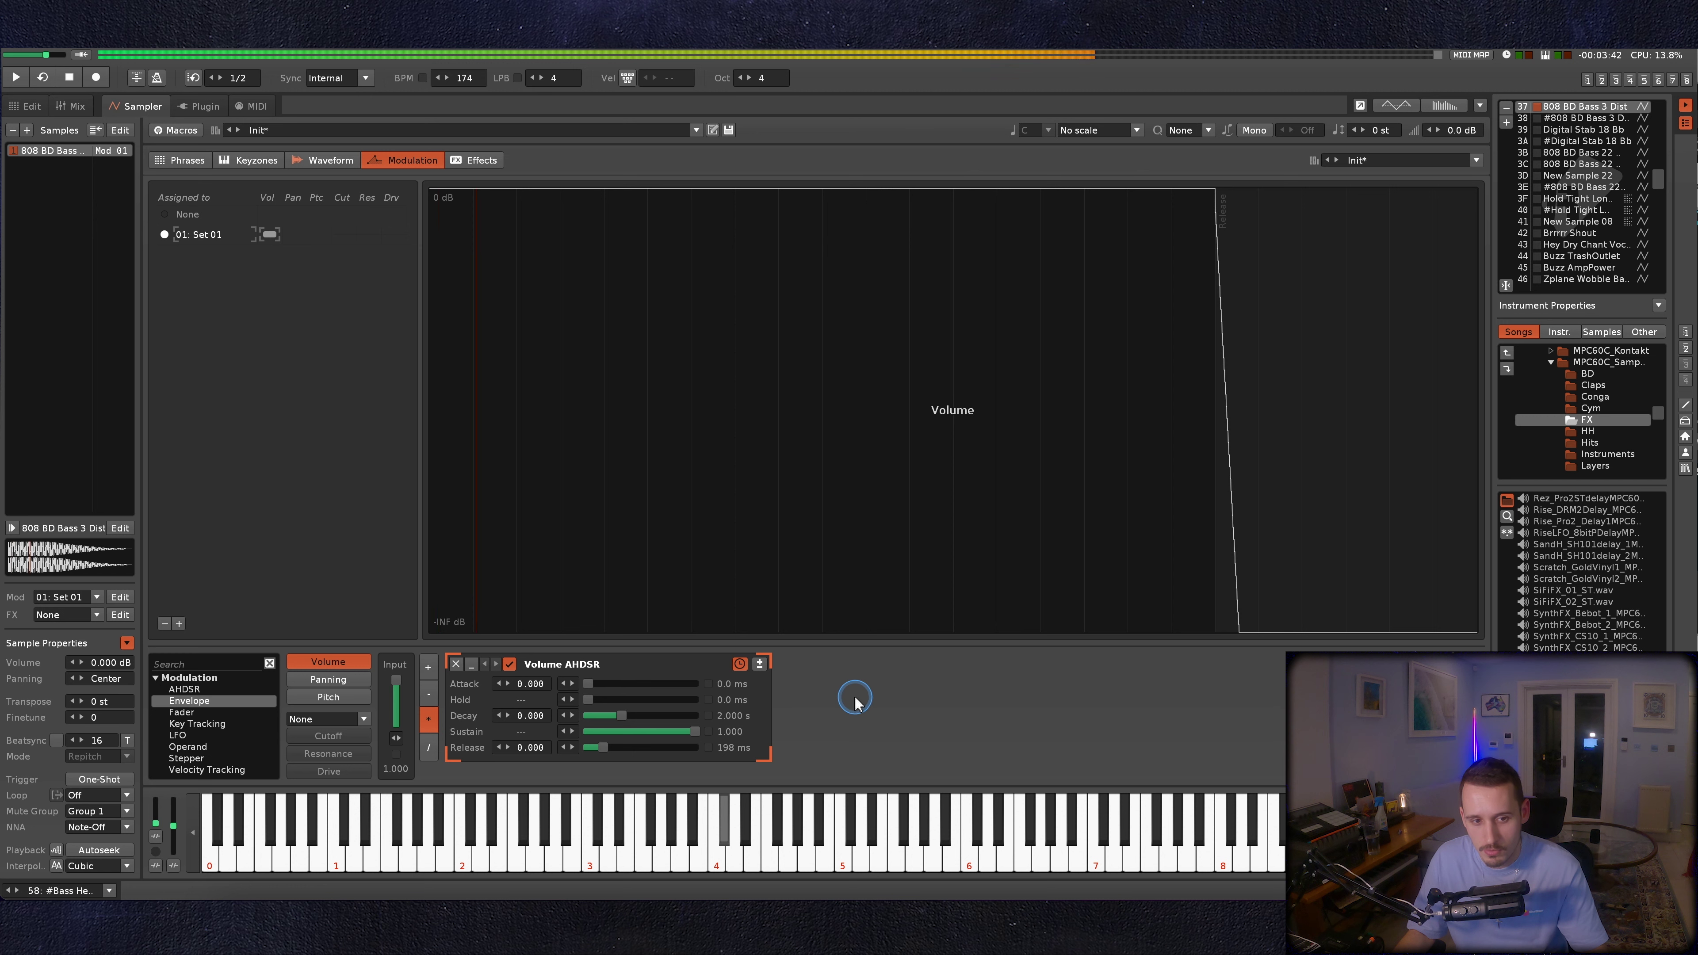
pyautogui.press('x')
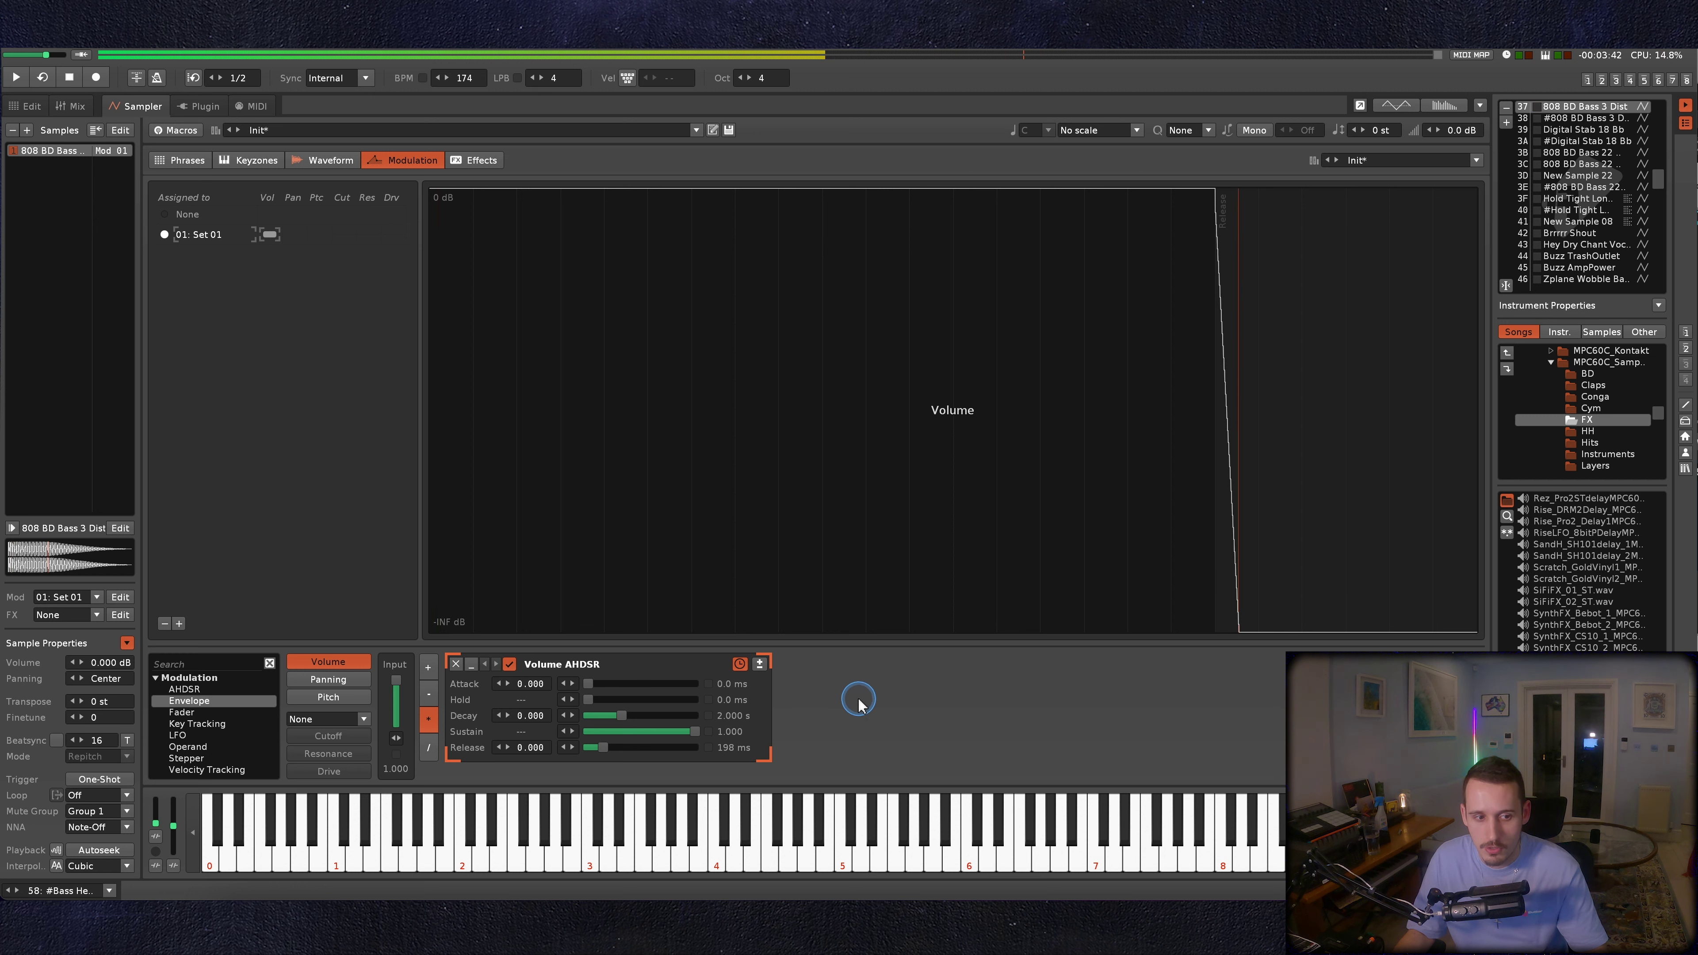
# Set the sample's mute group to None and audition overlapping notes.
pyautogui.click(124, 810)
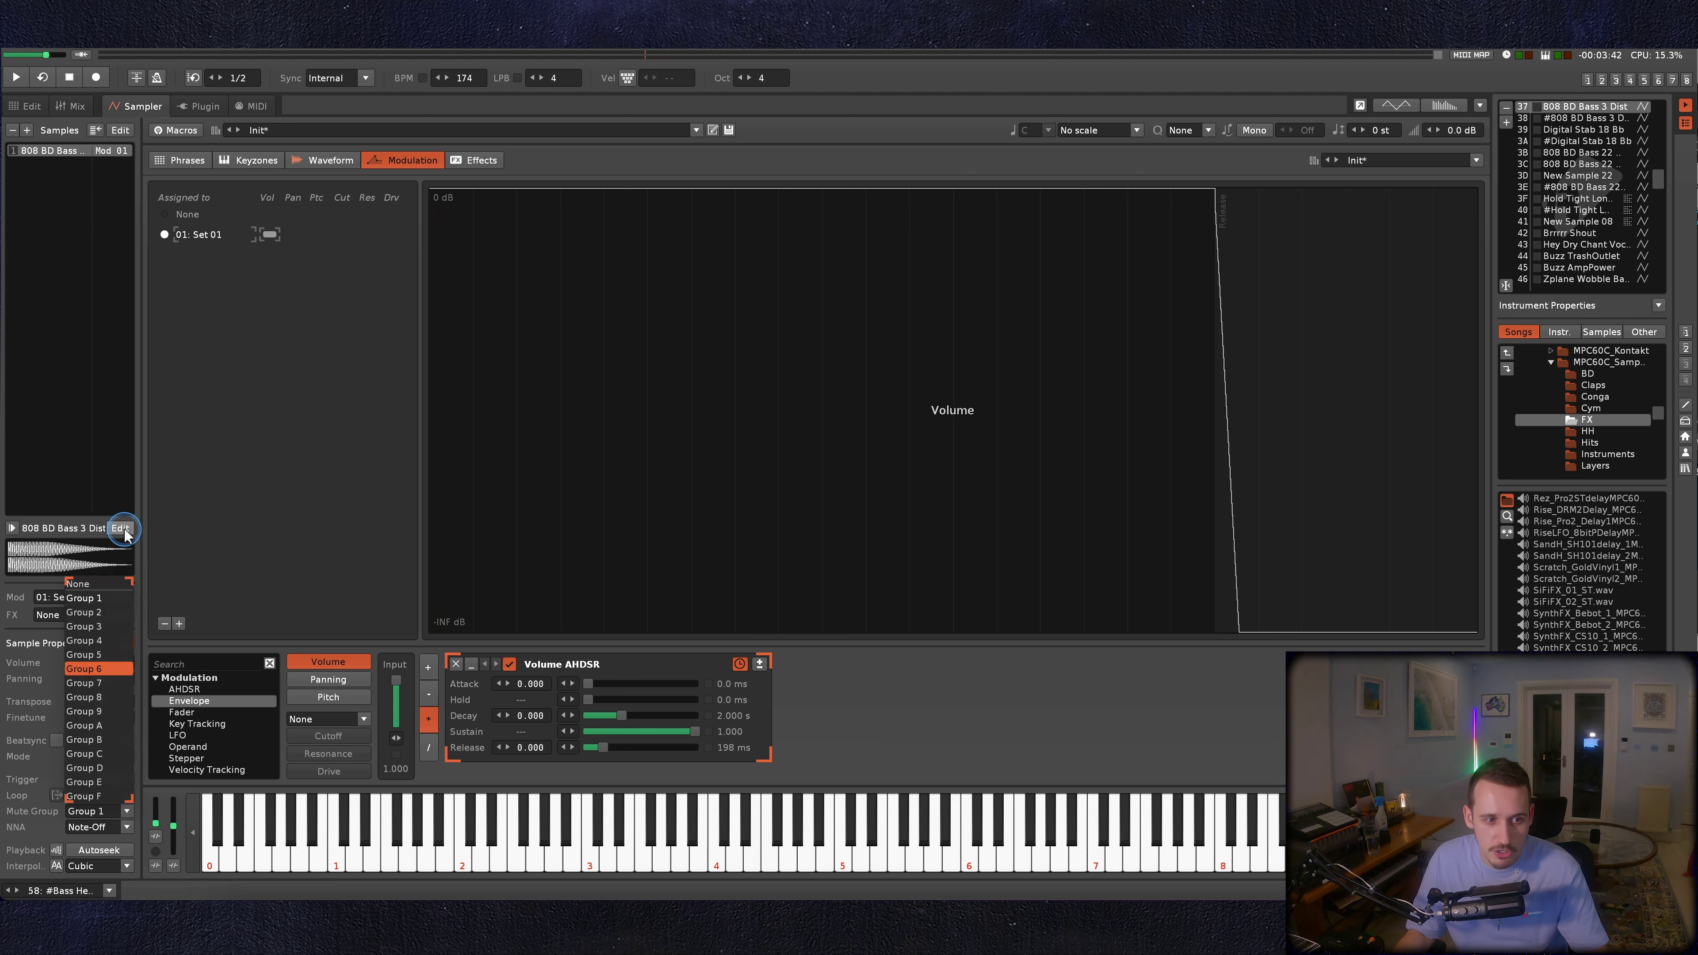
pyautogui.click(107, 579)
pyautogui.press('s')
pyautogui.press('x')
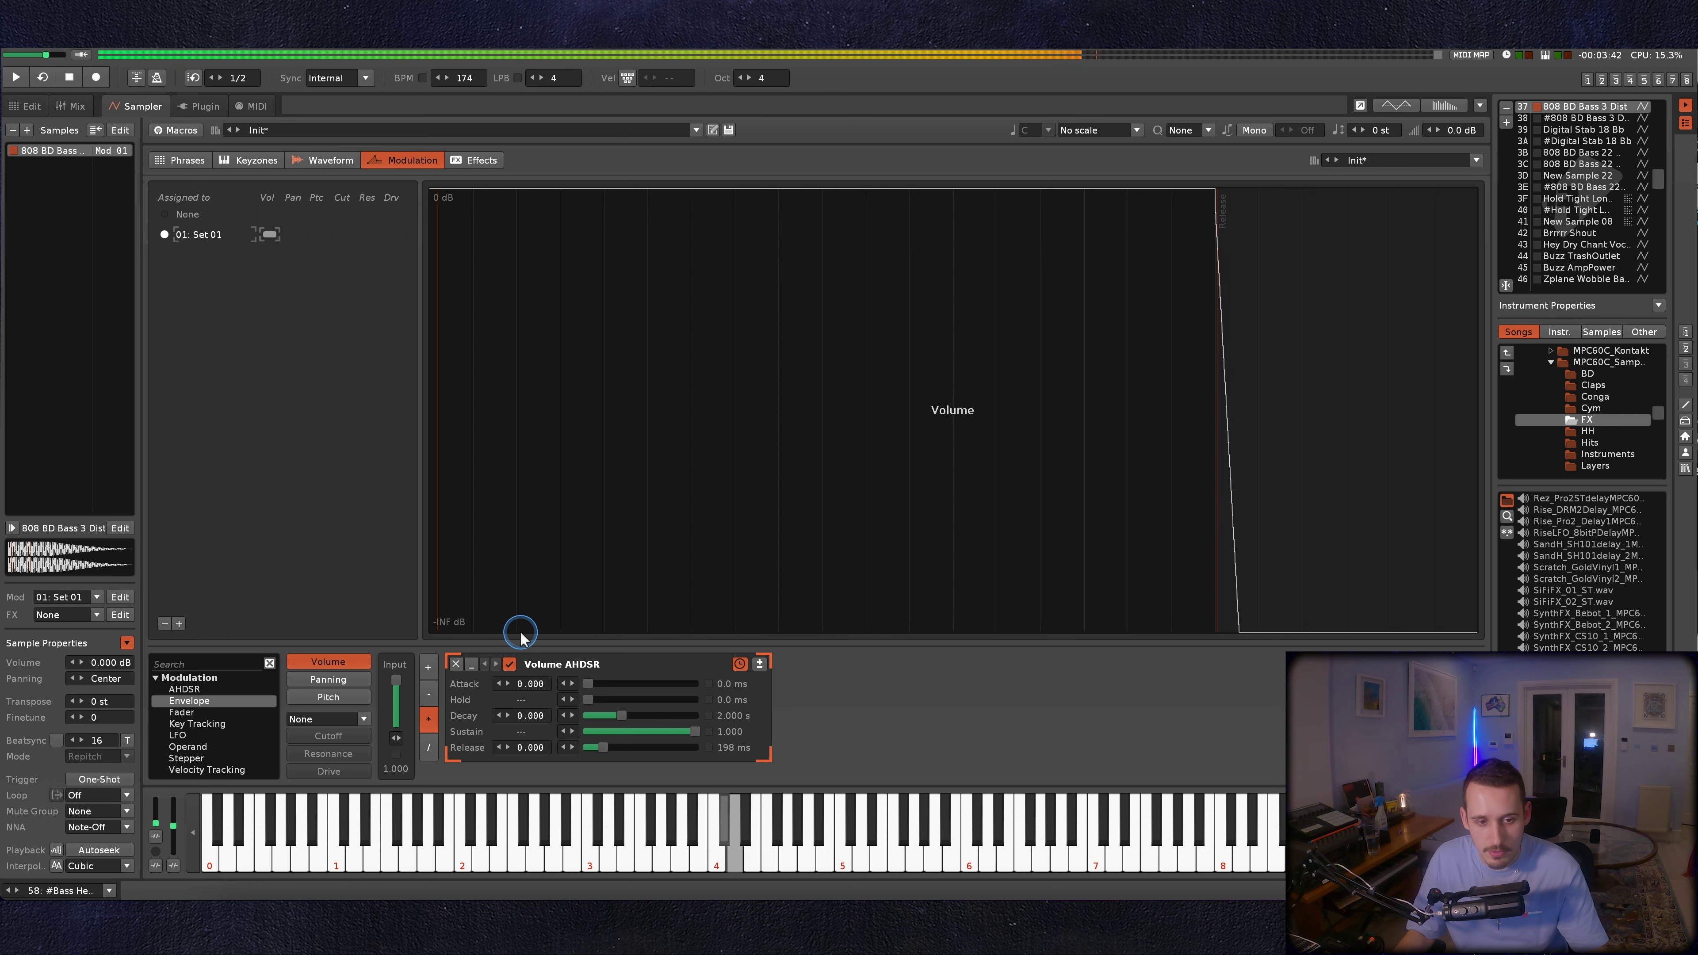
pyautogui.press('z')
pyautogui.press('s')
pyautogui.press('x')
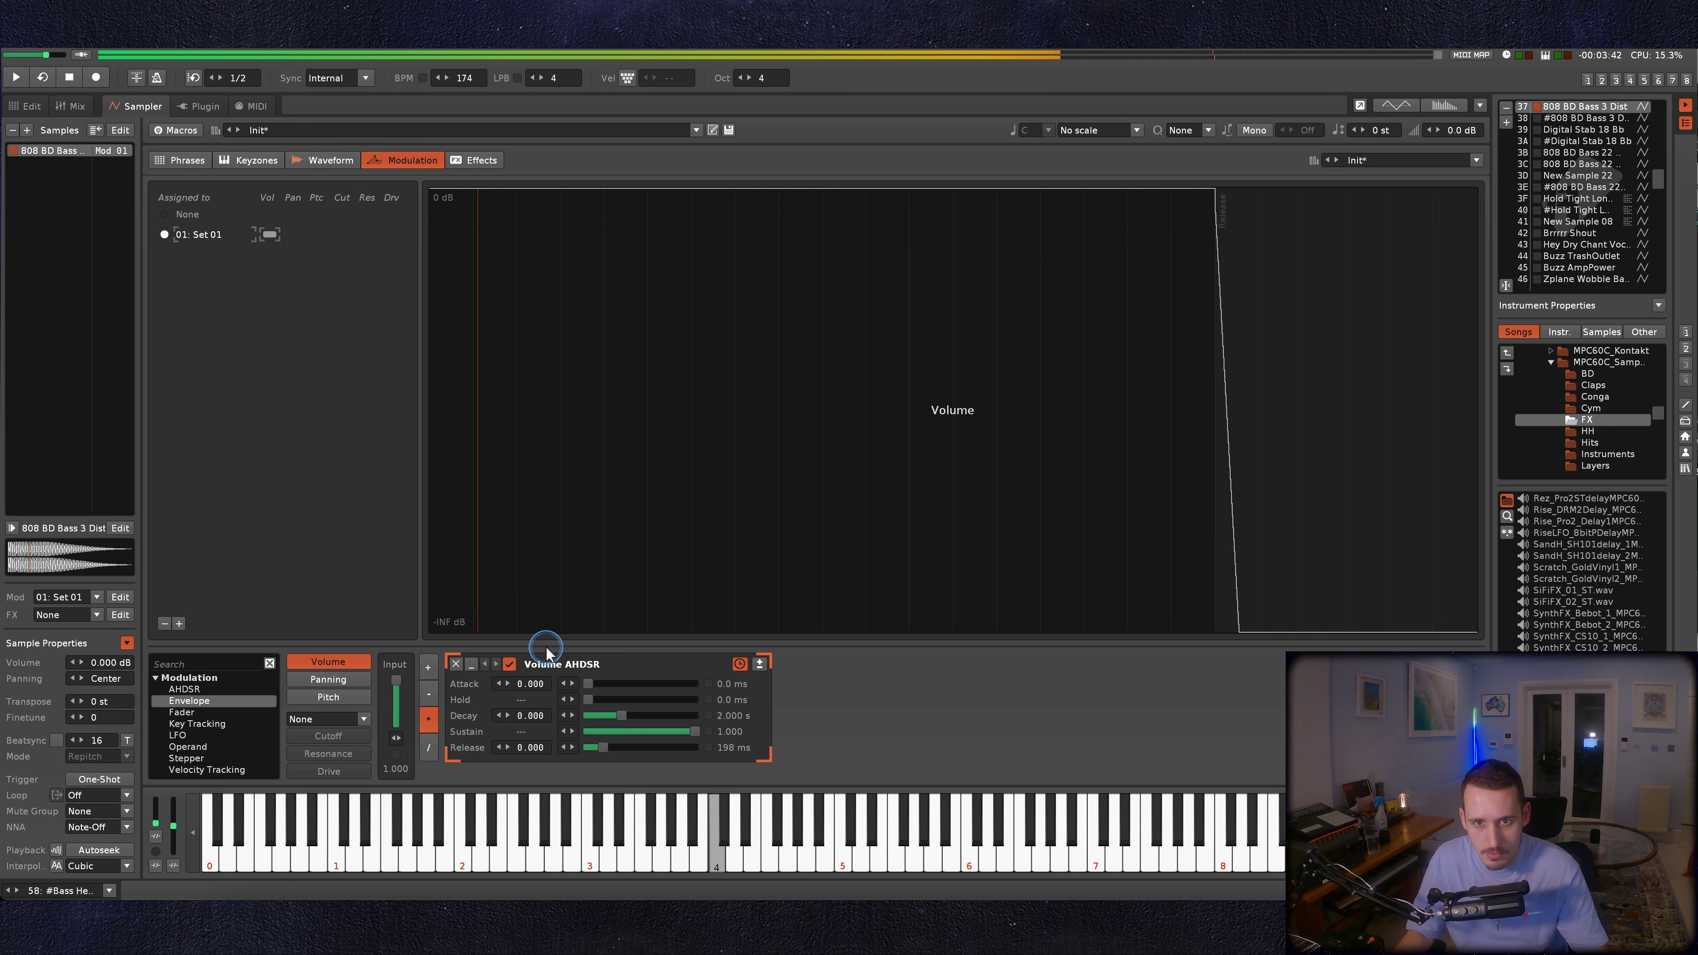
# Try volume AHDSR release times of 1.217 s and 232 ms while playing notes, and undo the release change.
pyautogui.moveTo(602, 747); pyautogui.dragTo(621, 748)
pyautogui.press('x')
pyautogui.press('x')
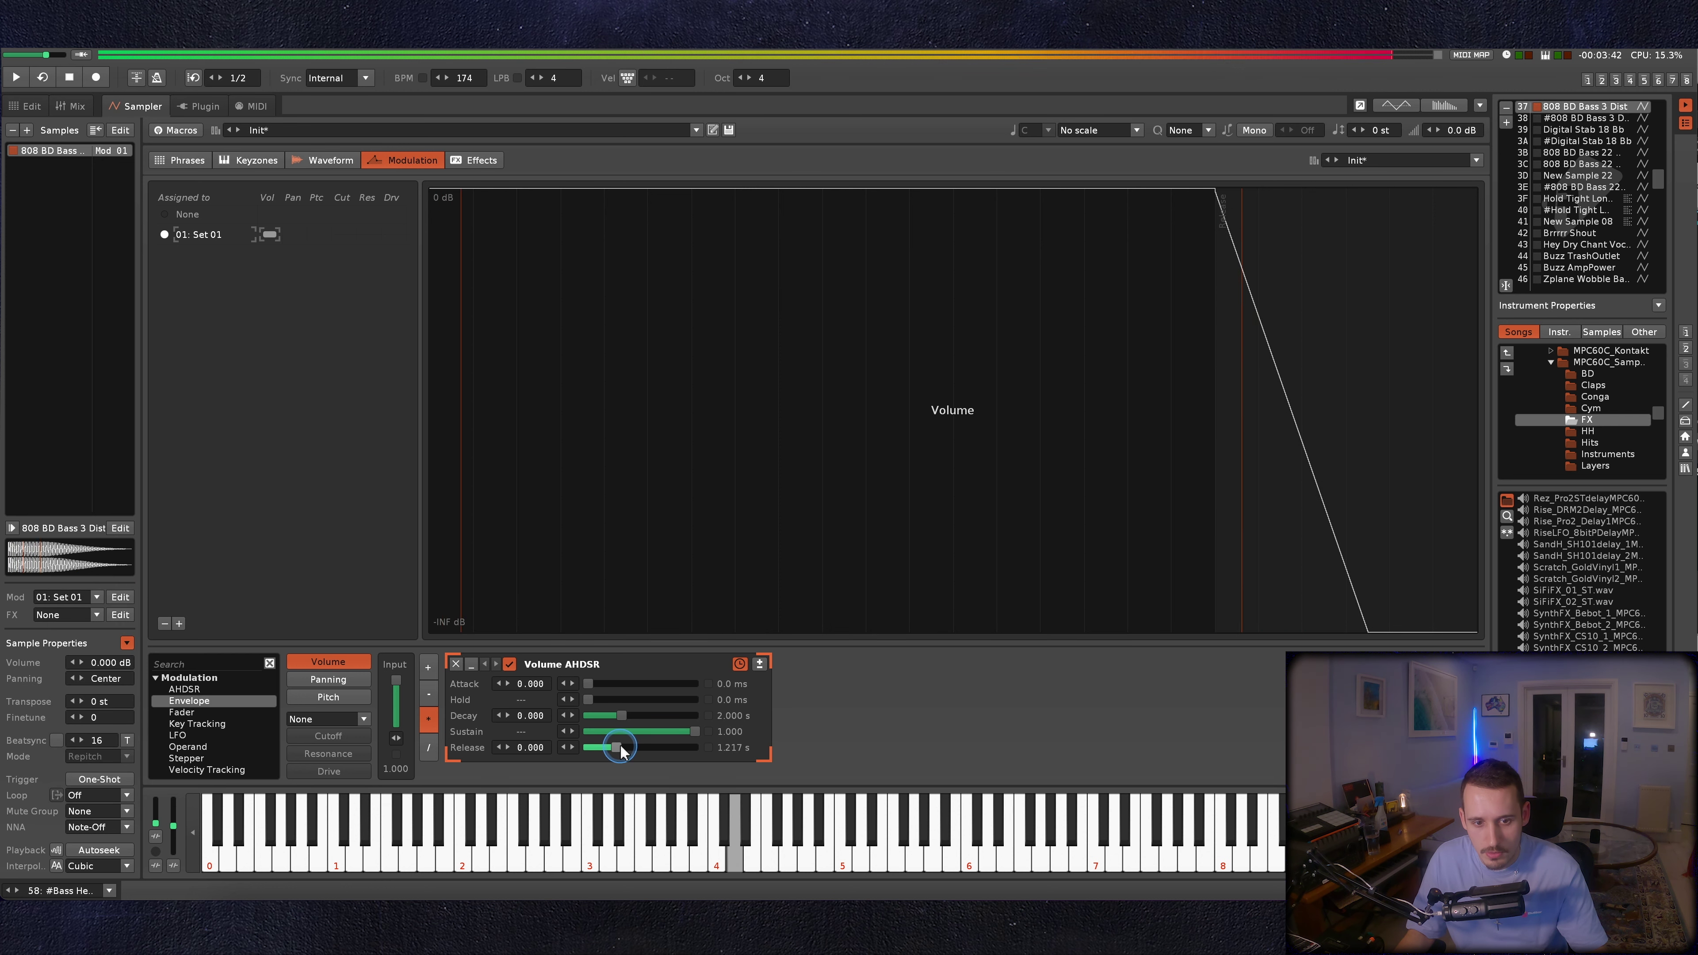
pyautogui.moveTo(617, 747); pyautogui.dragTo(604, 748)
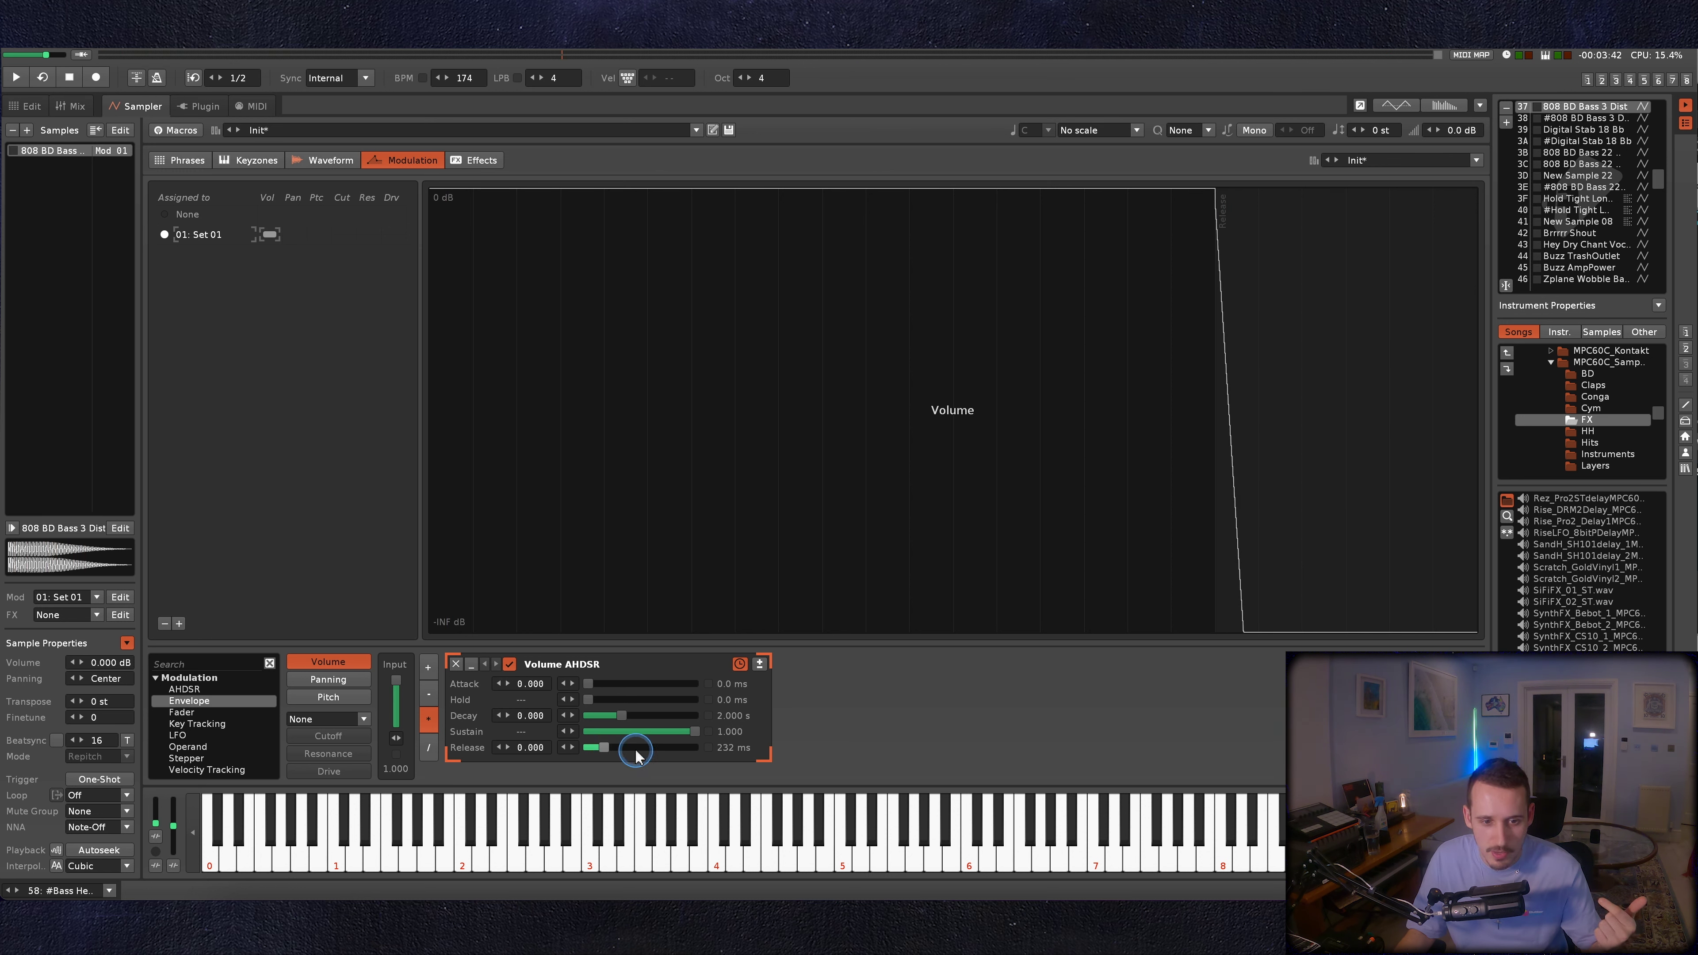
pyautogui.hotkey('ctrl', 'z')
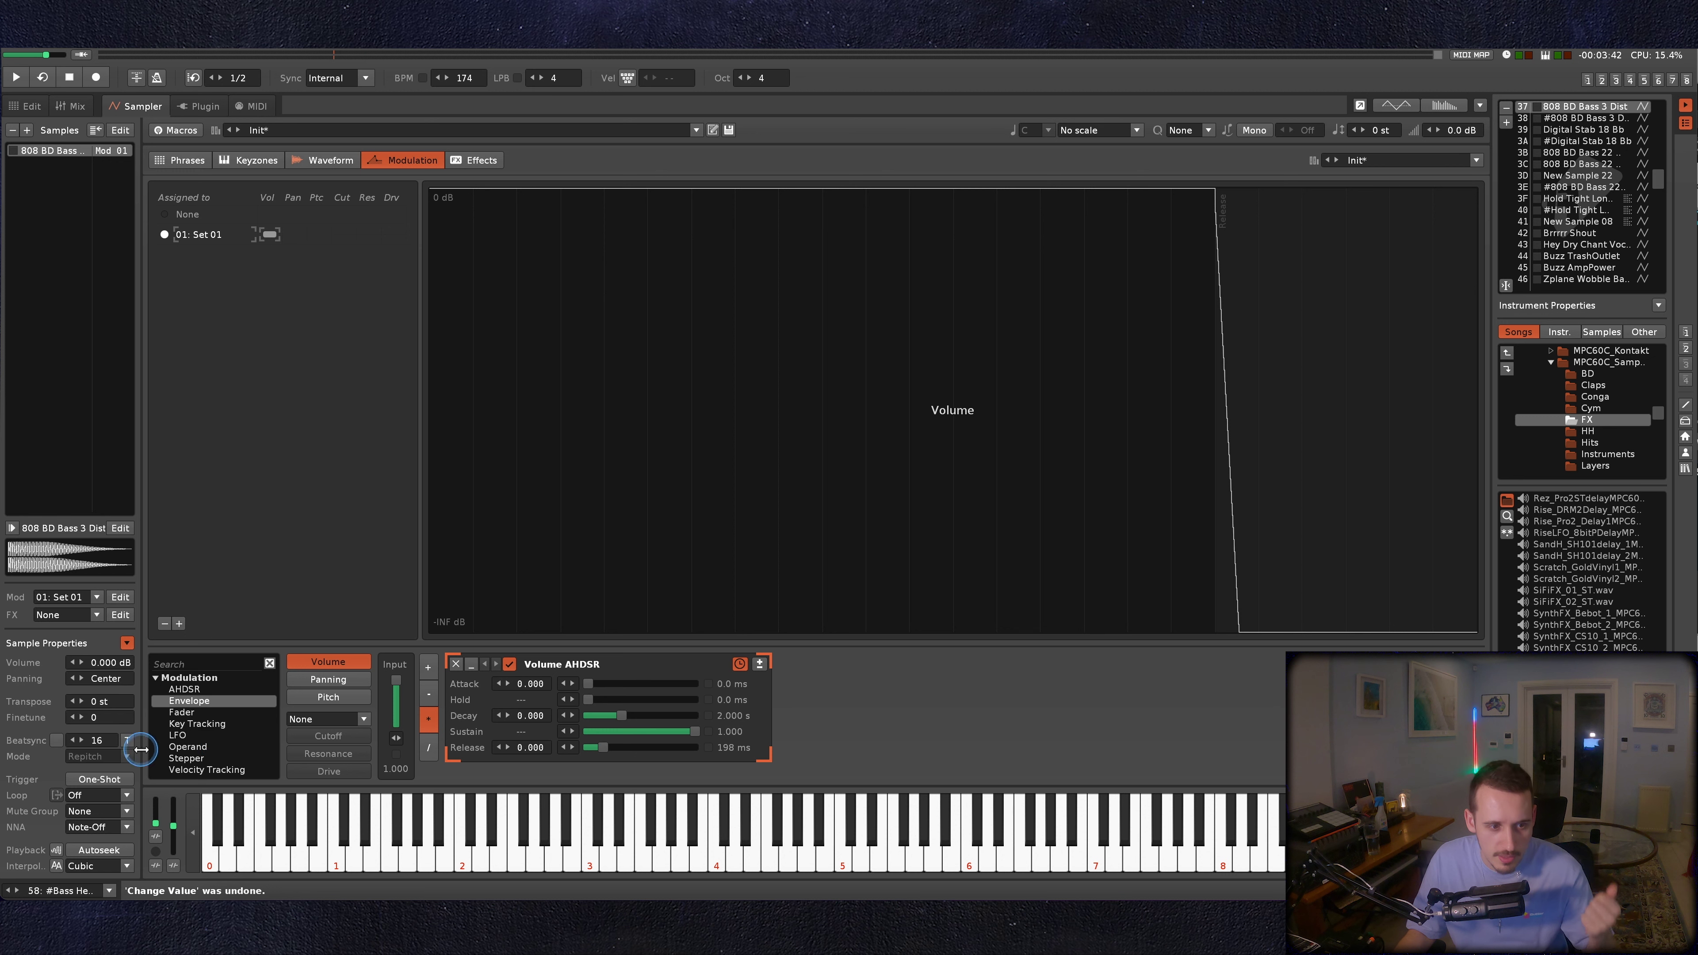
# Set the sample's mute group to Group 1 and audition it with a short run of different notes.
pyautogui.click(113, 811)
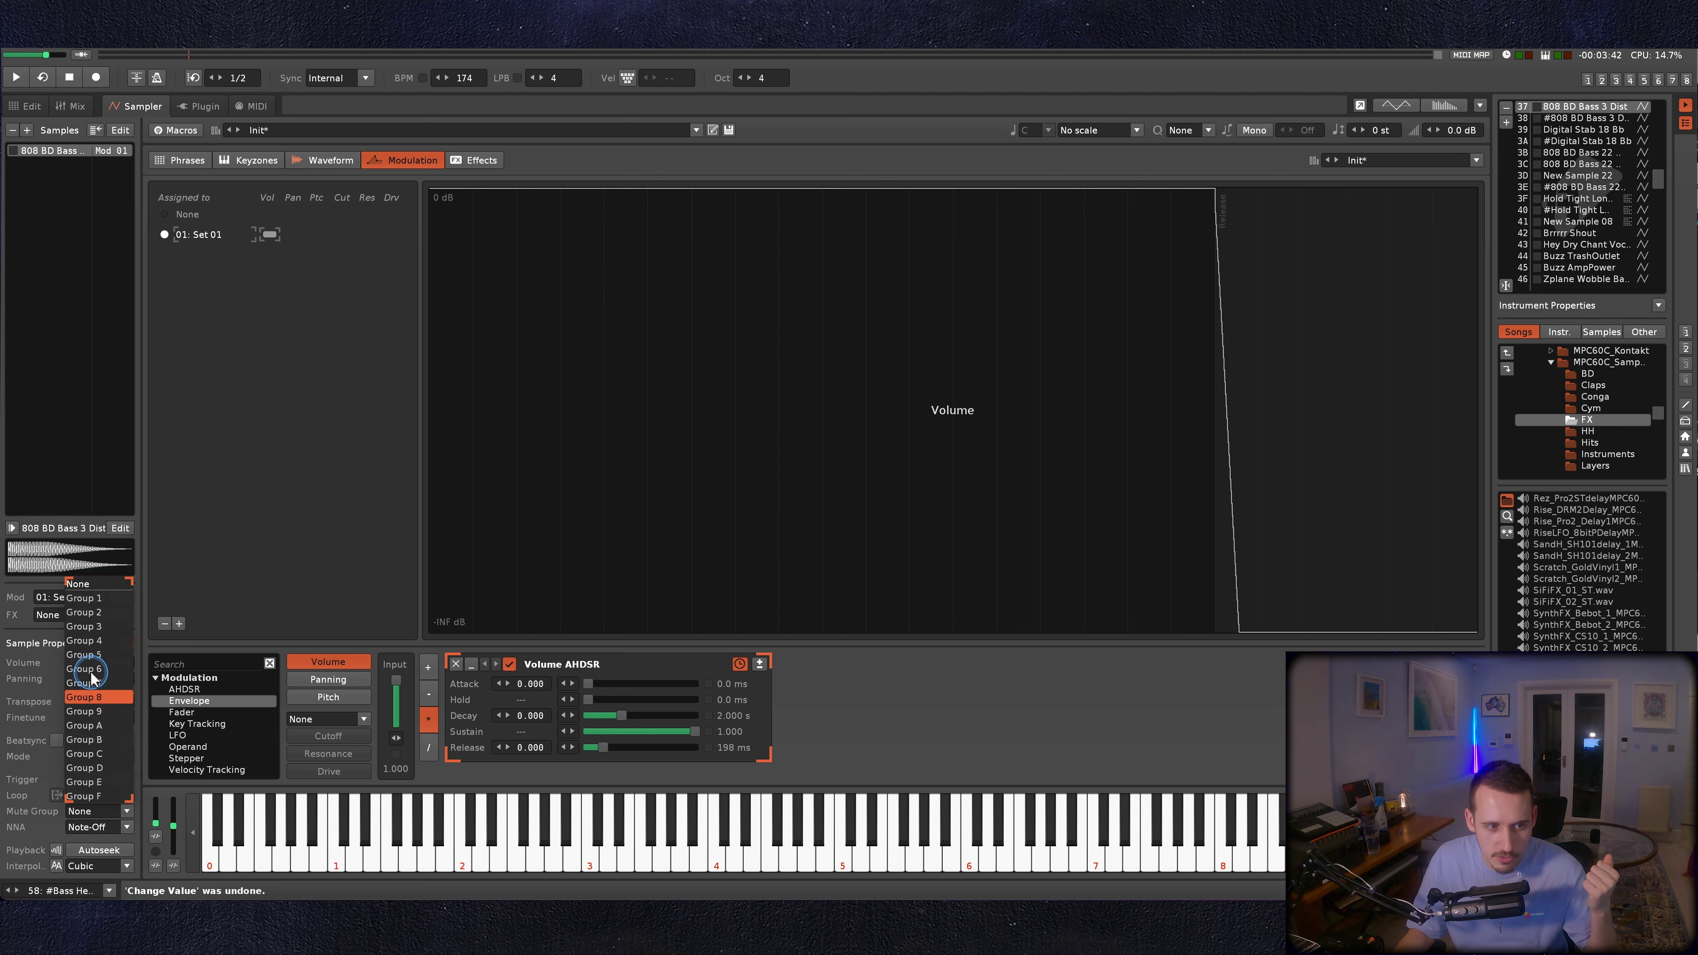
pyautogui.click(95, 604)
pyautogui.press('x')
pyautogui.press('g')
pyautogui.press('b')
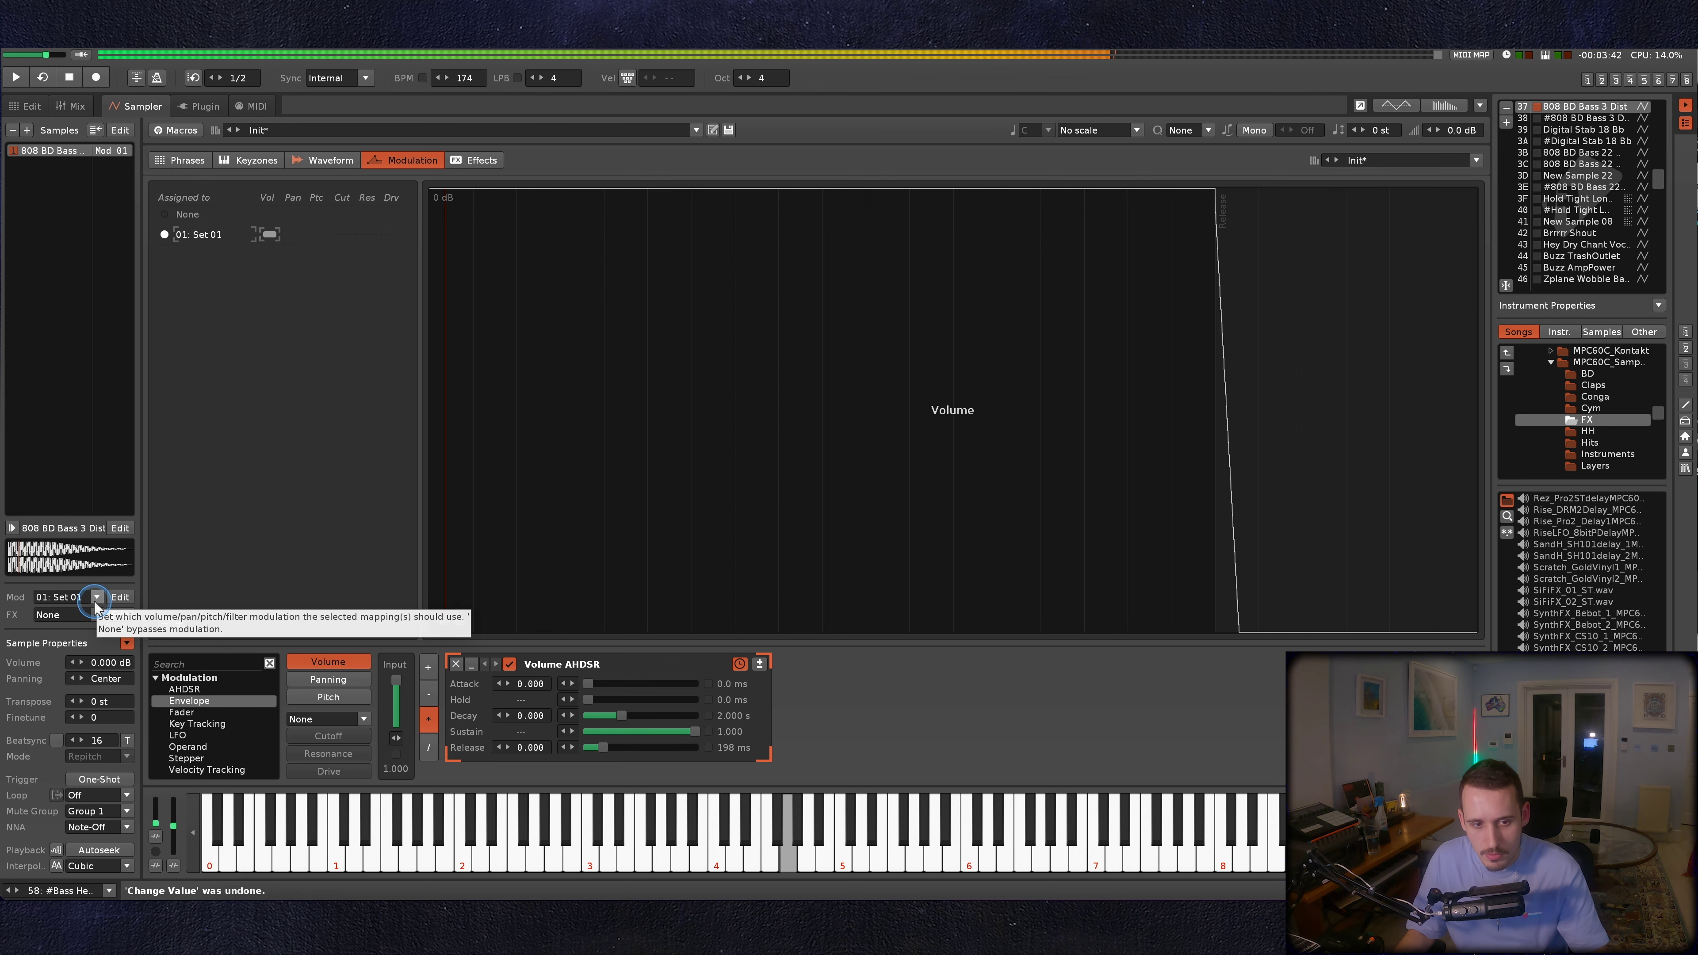
pyautogui.press('z')
pyautogui.press('s')
pyautogui.press('x')
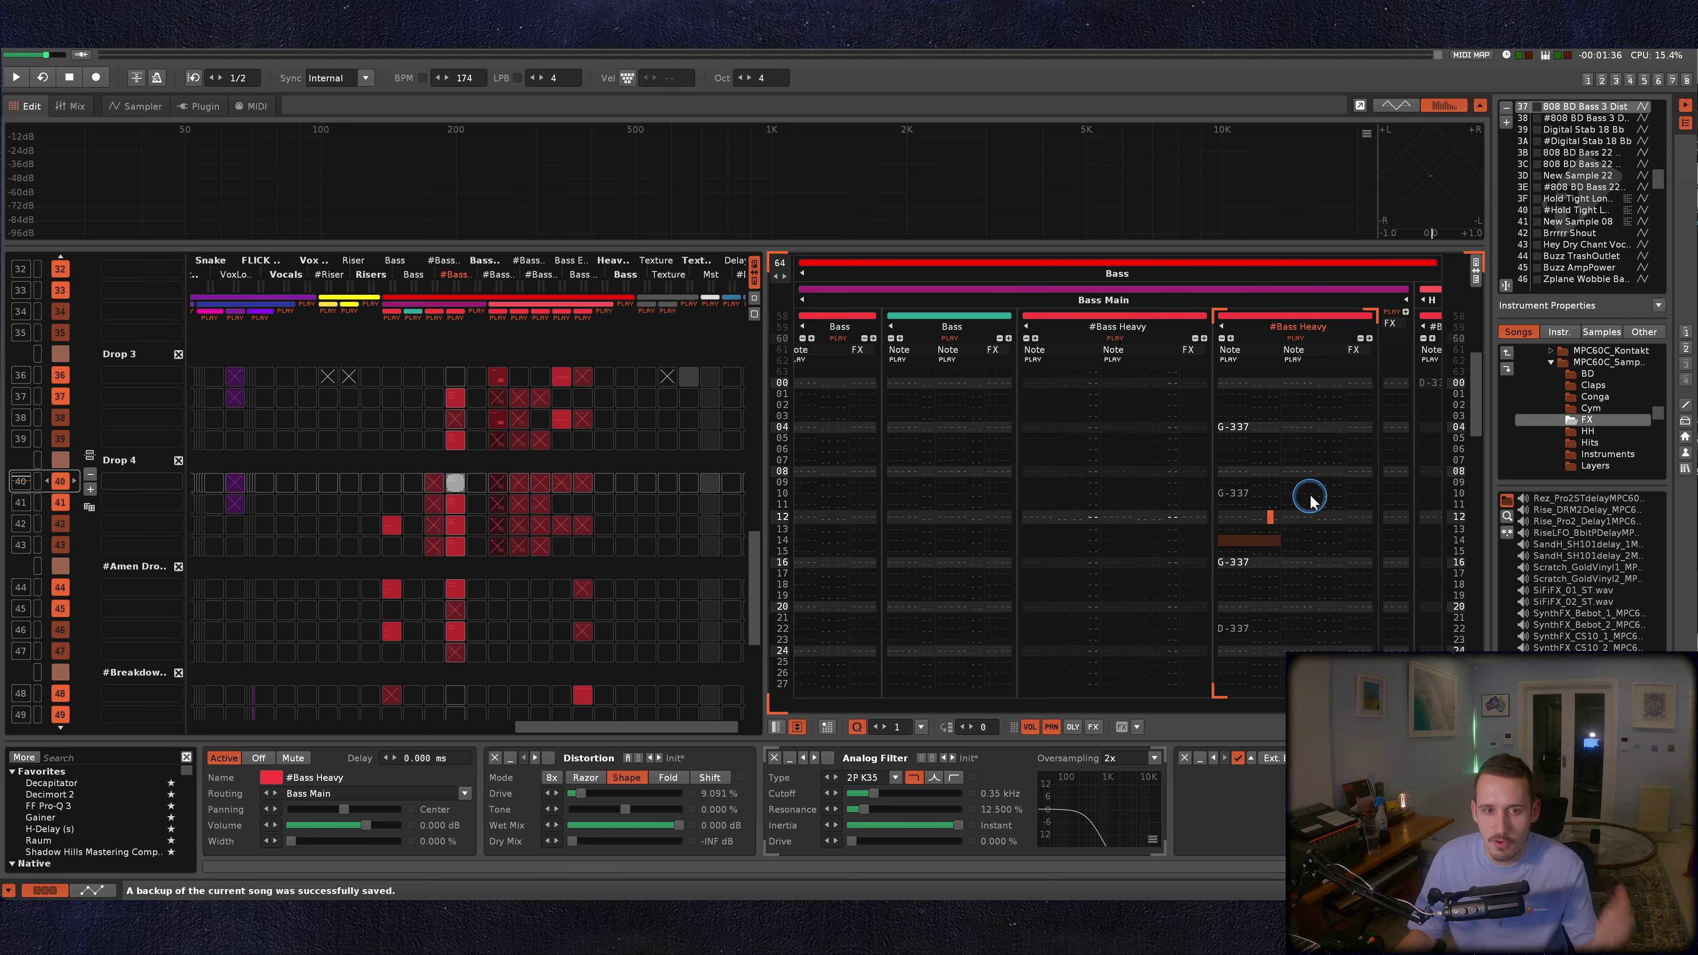
# Examine the soloed #Bass Heavy track's note pattern in patterns 40 and 41 of Drop 4.
pyautogui.click(1236, 428)
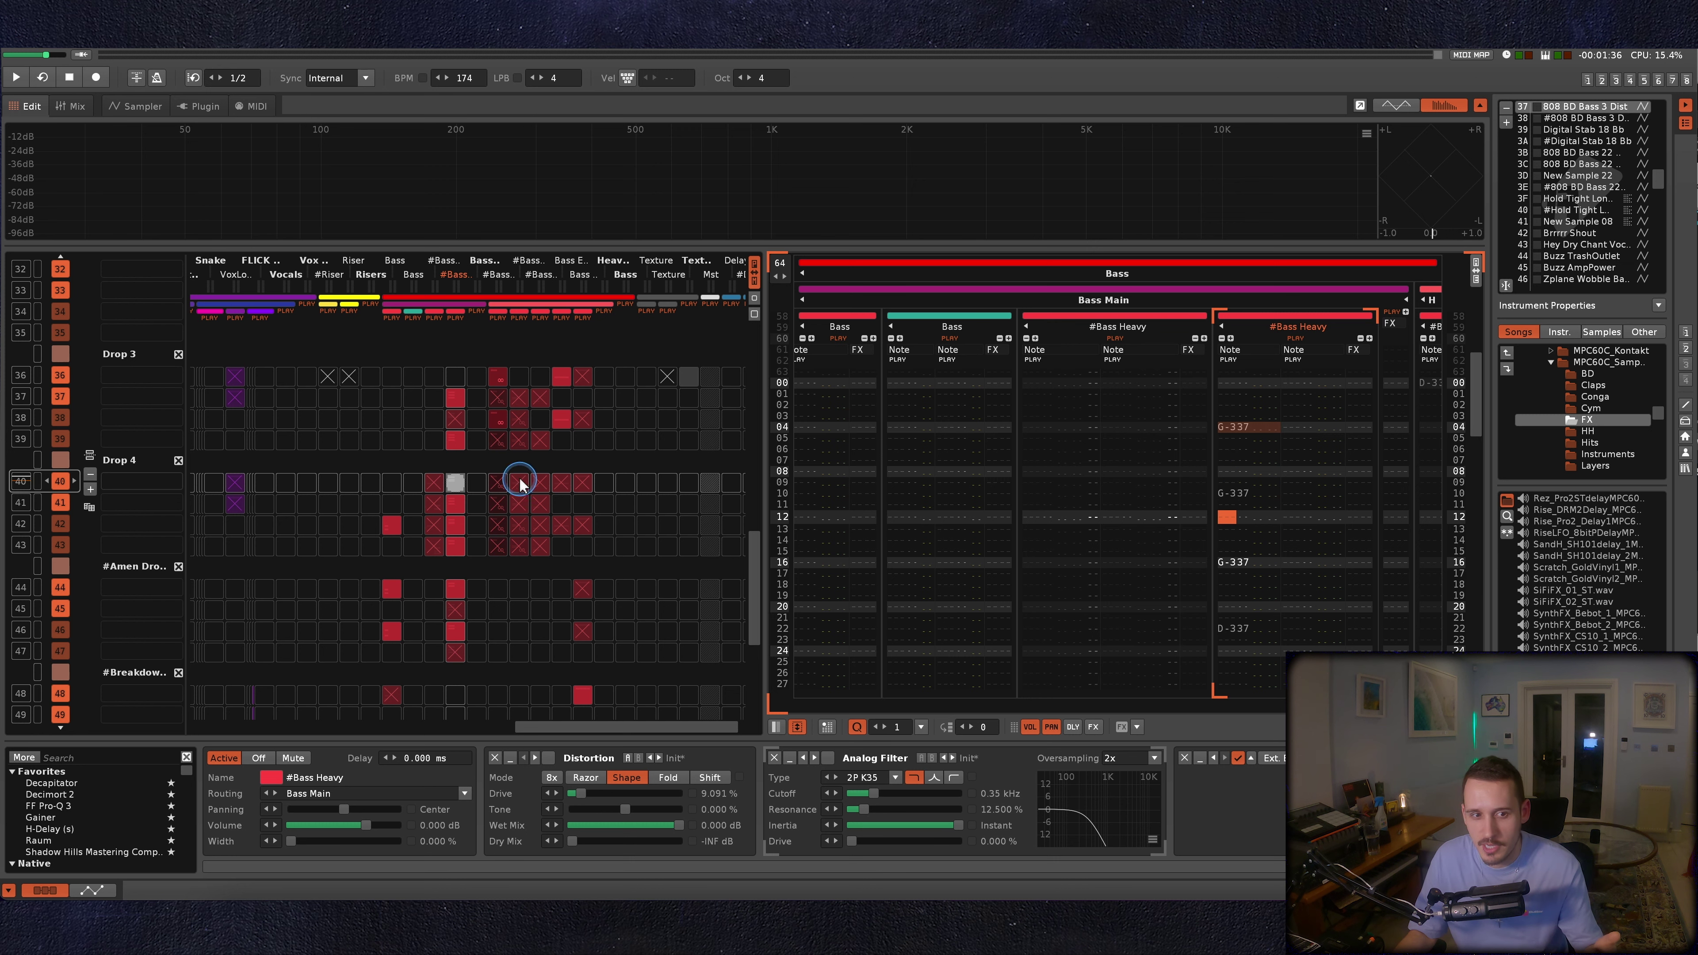
pyautogui.scroll(-1, 462, 483)
pyautogui.scroll(-3, 1240, 526)
pyautogui.scroll(-2, 1247, 533)
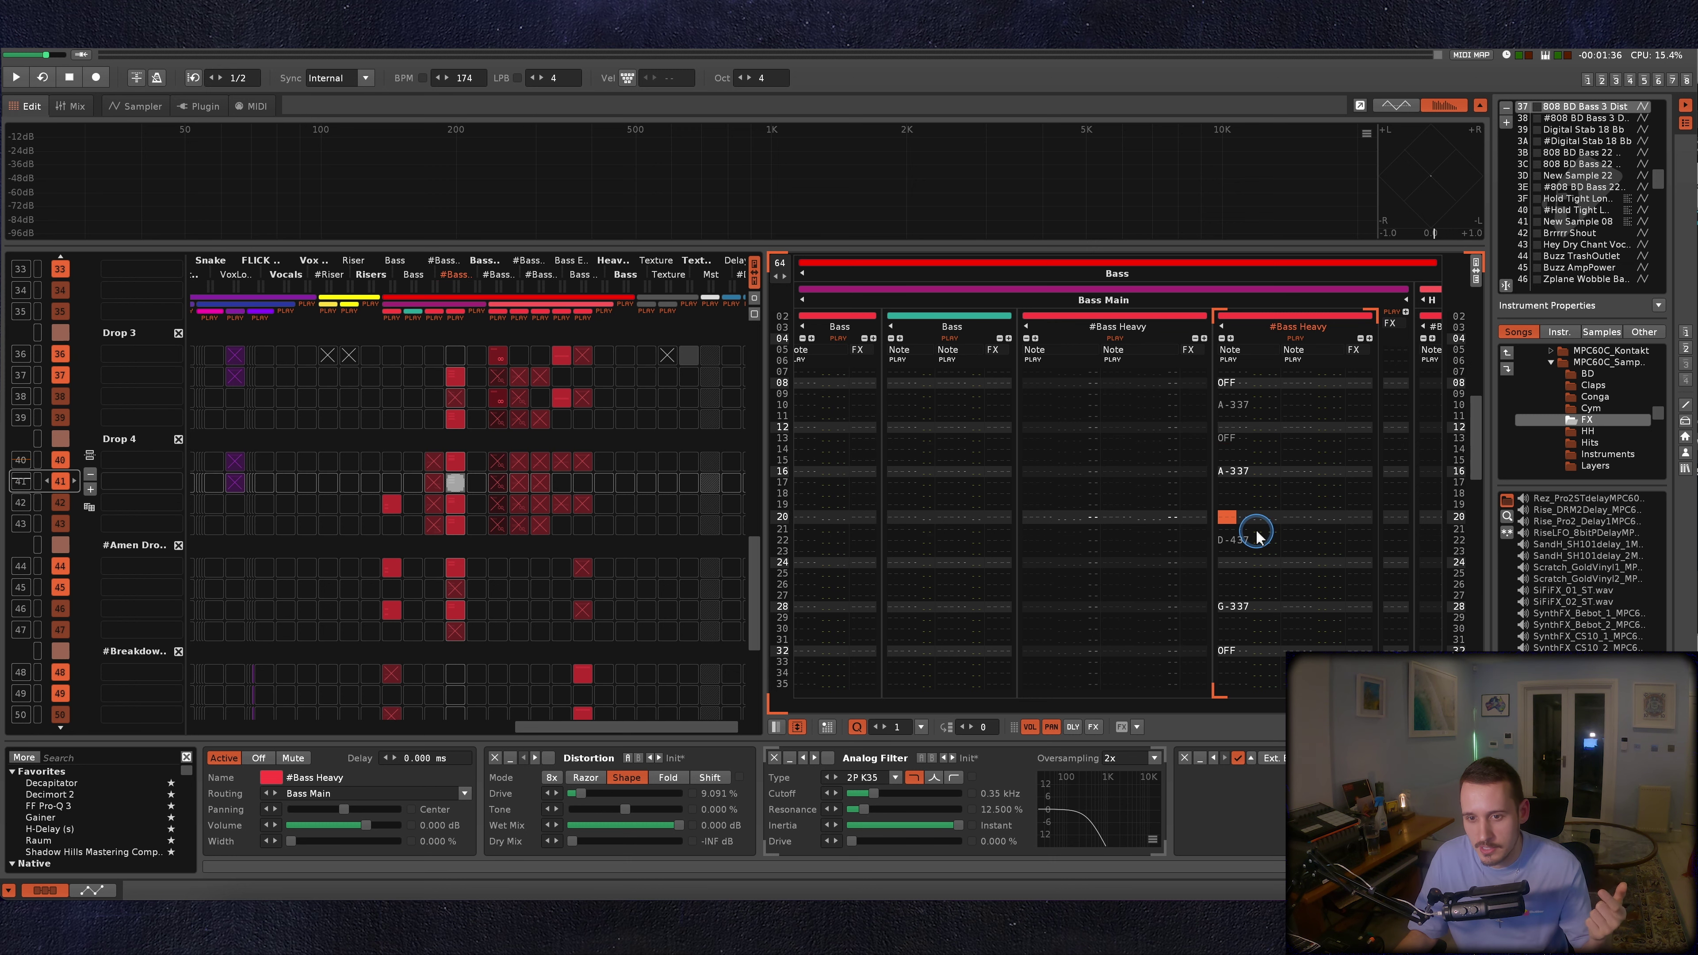
pyautogui.scroll(4, 1257, 535)
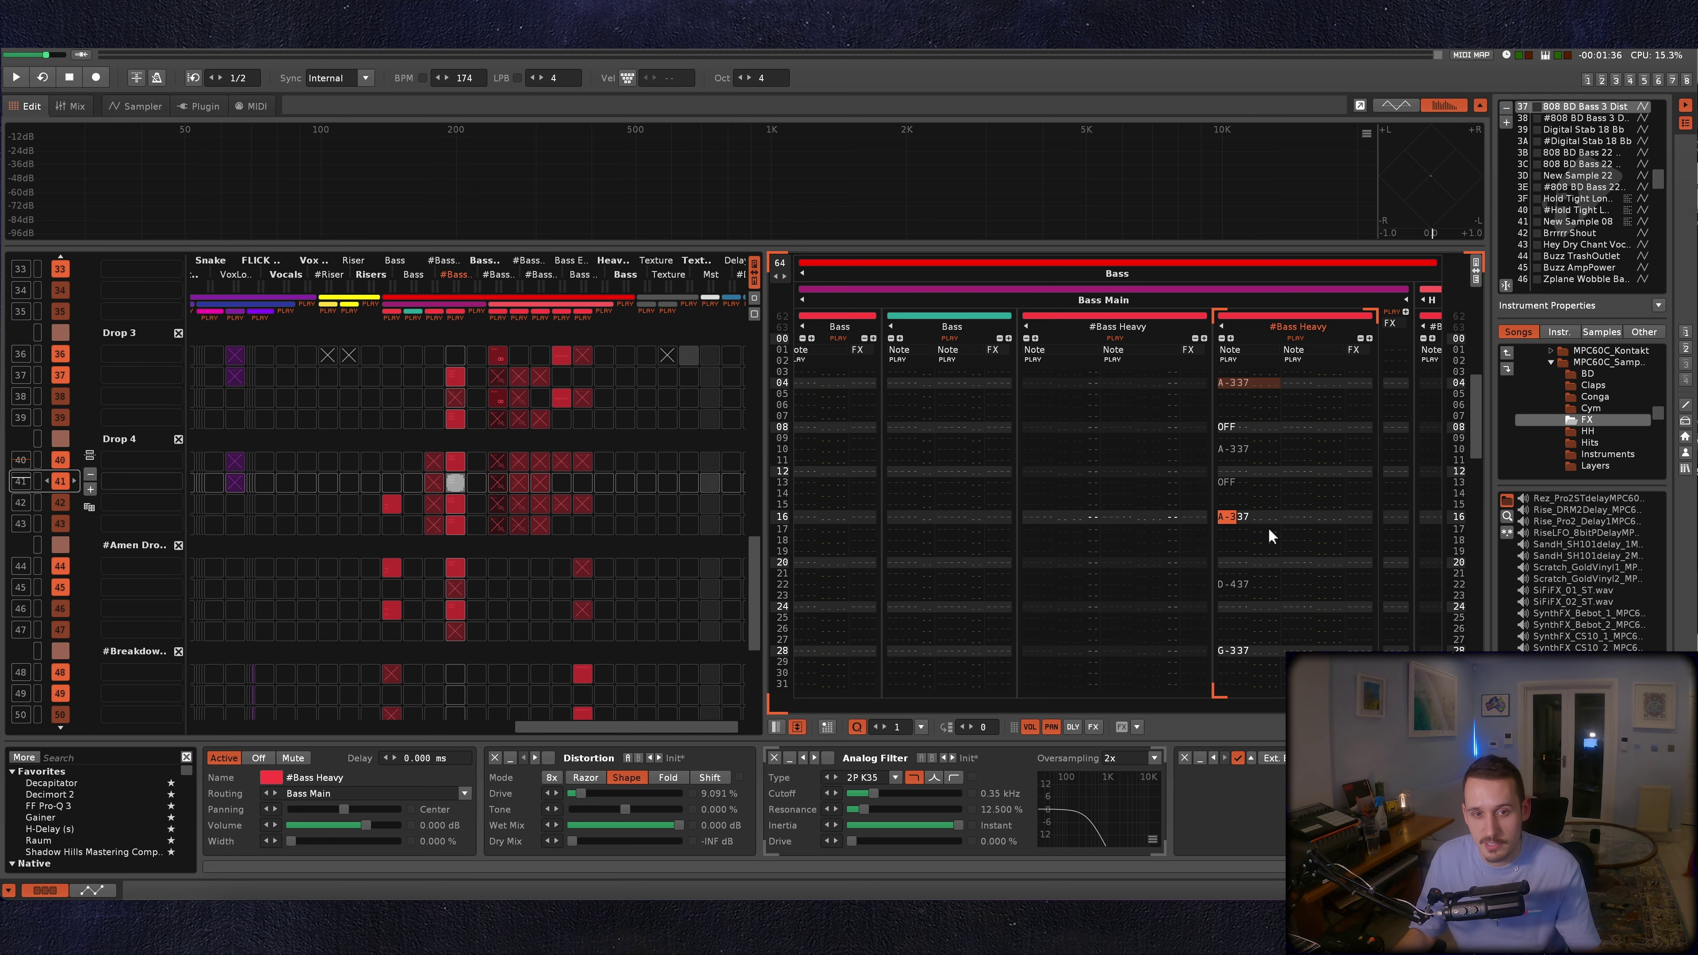
# Play pattern 17 of Drop 1 and examine the notes on the two #Bass Heavy tracks.
pyautogui.press('space')
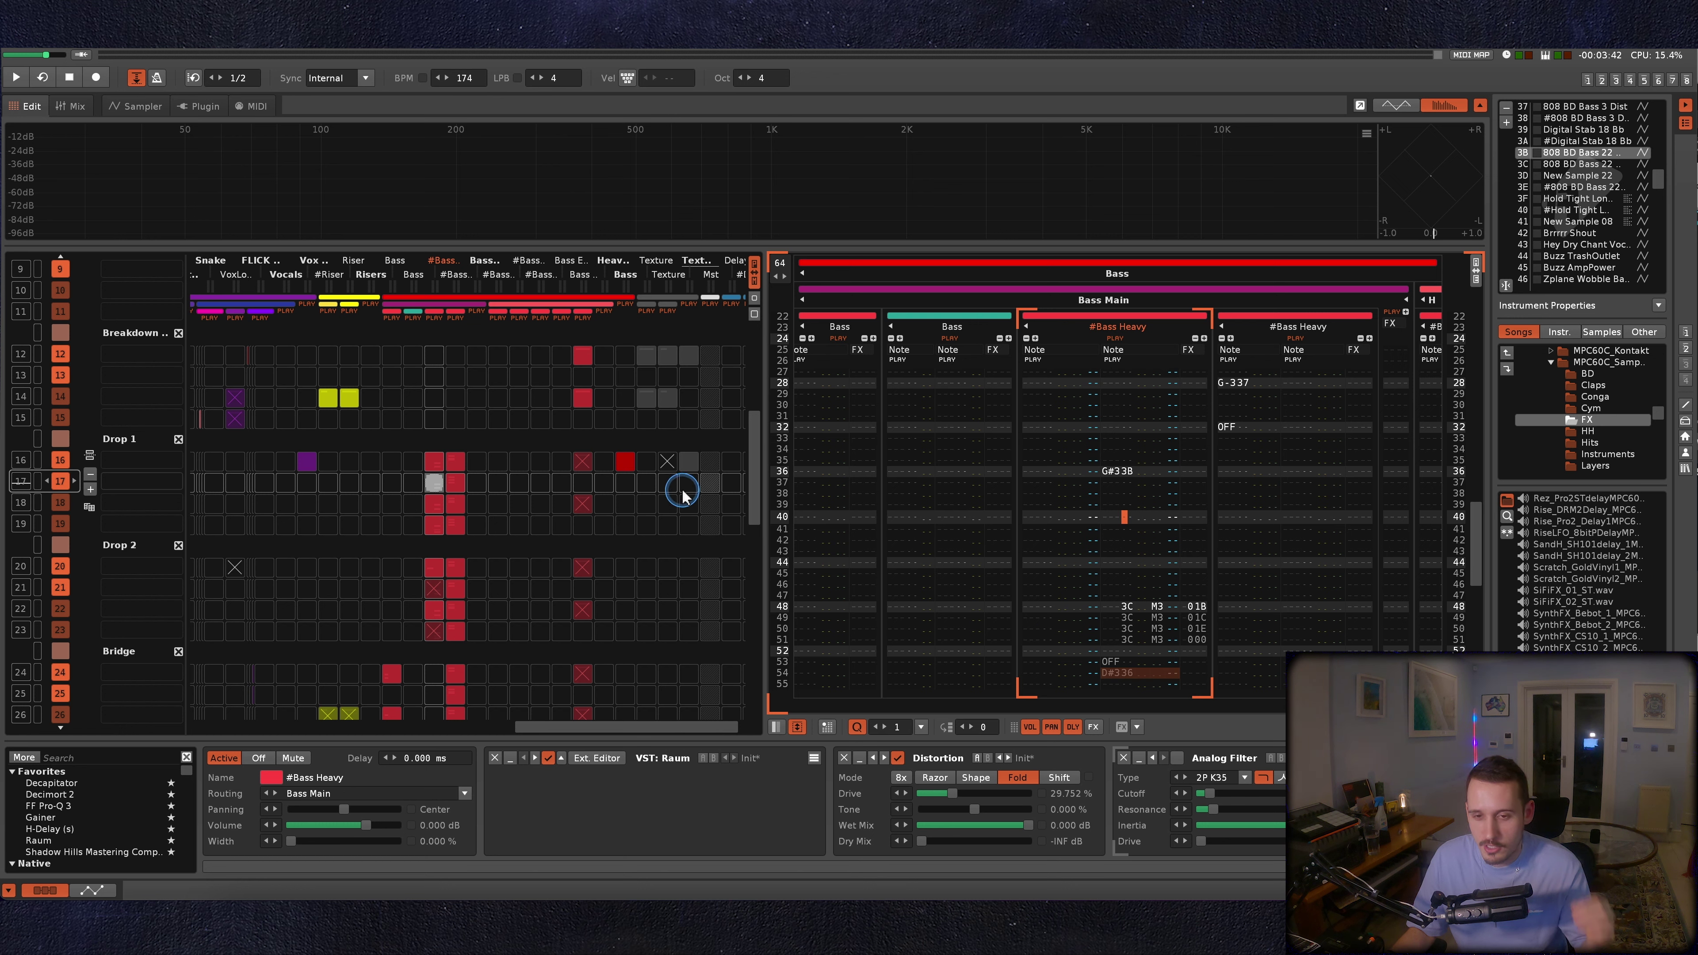
pyautogui.press('space')
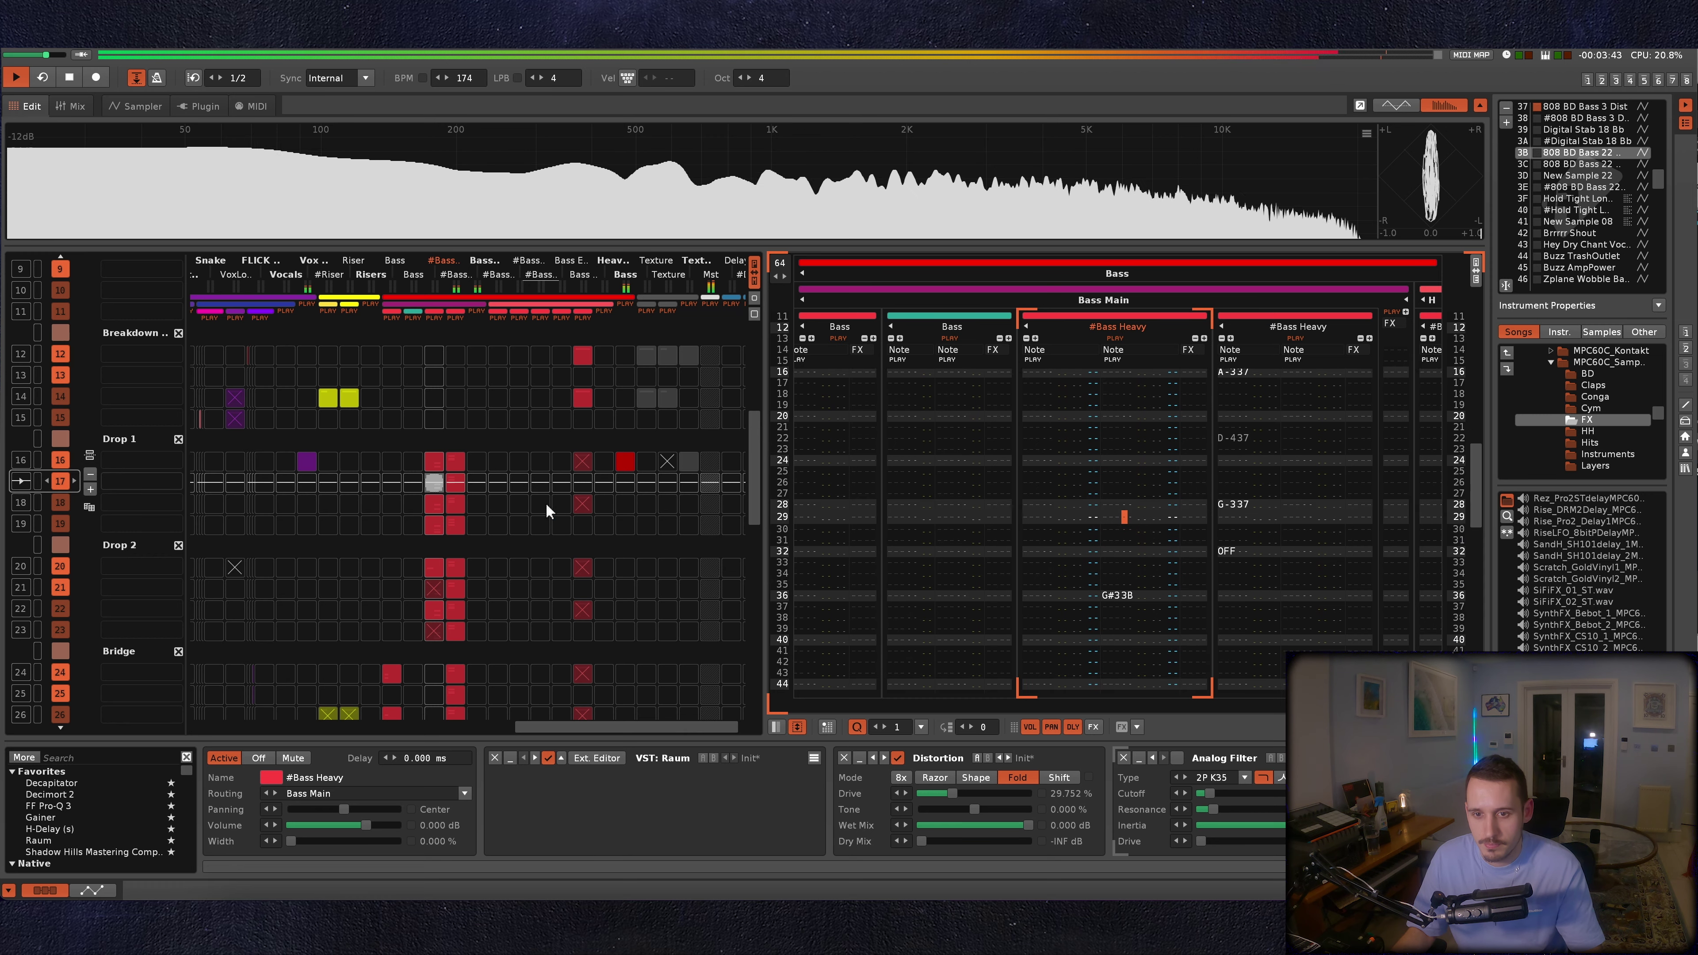
pyautogui.click(545, 506)
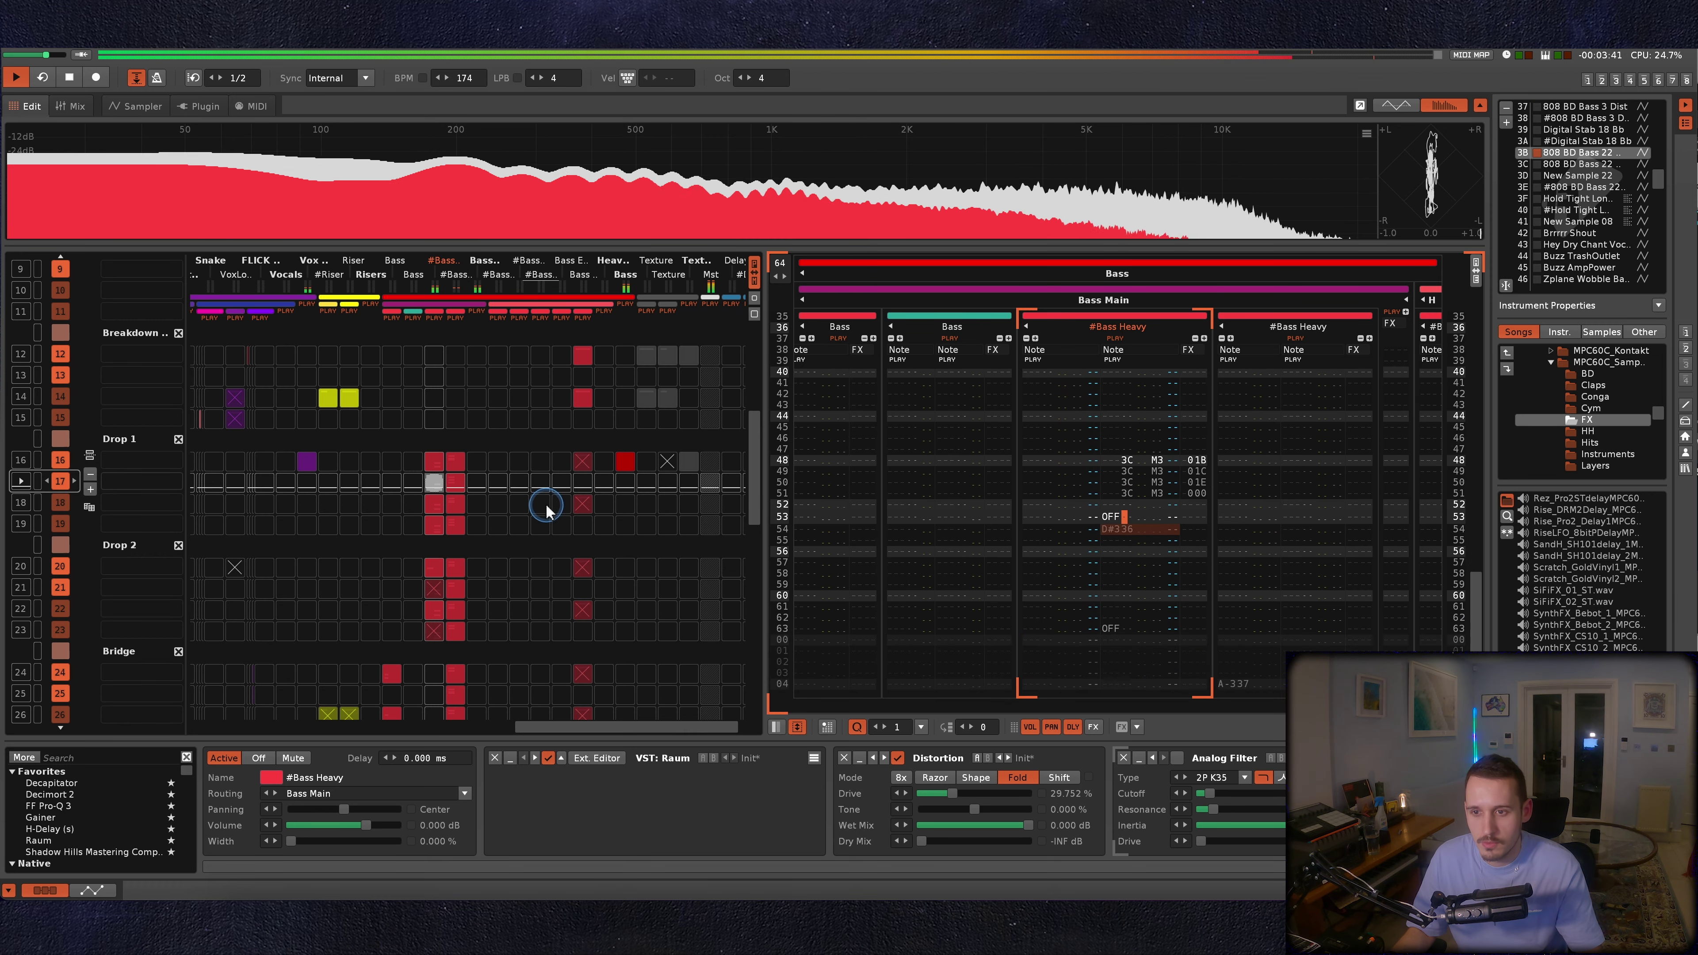
pyautogui.press('space')
pyautogui.scroll(1, 511, 500)
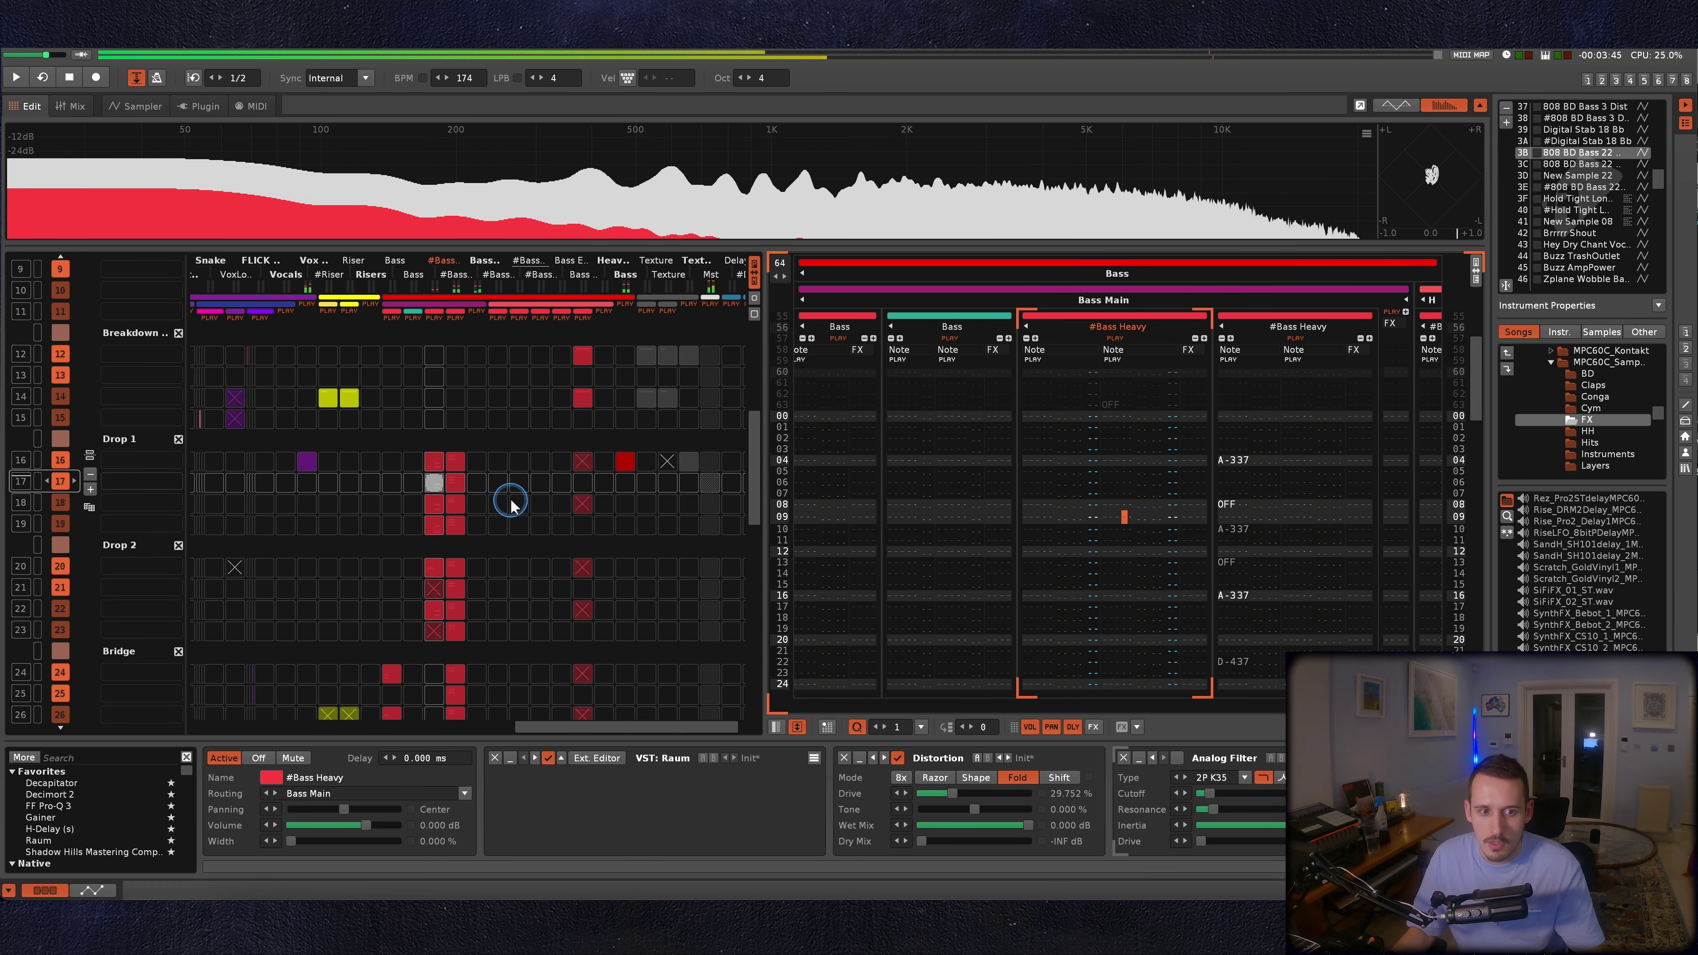
pyautogui.scroll(-10, 1117, 511)
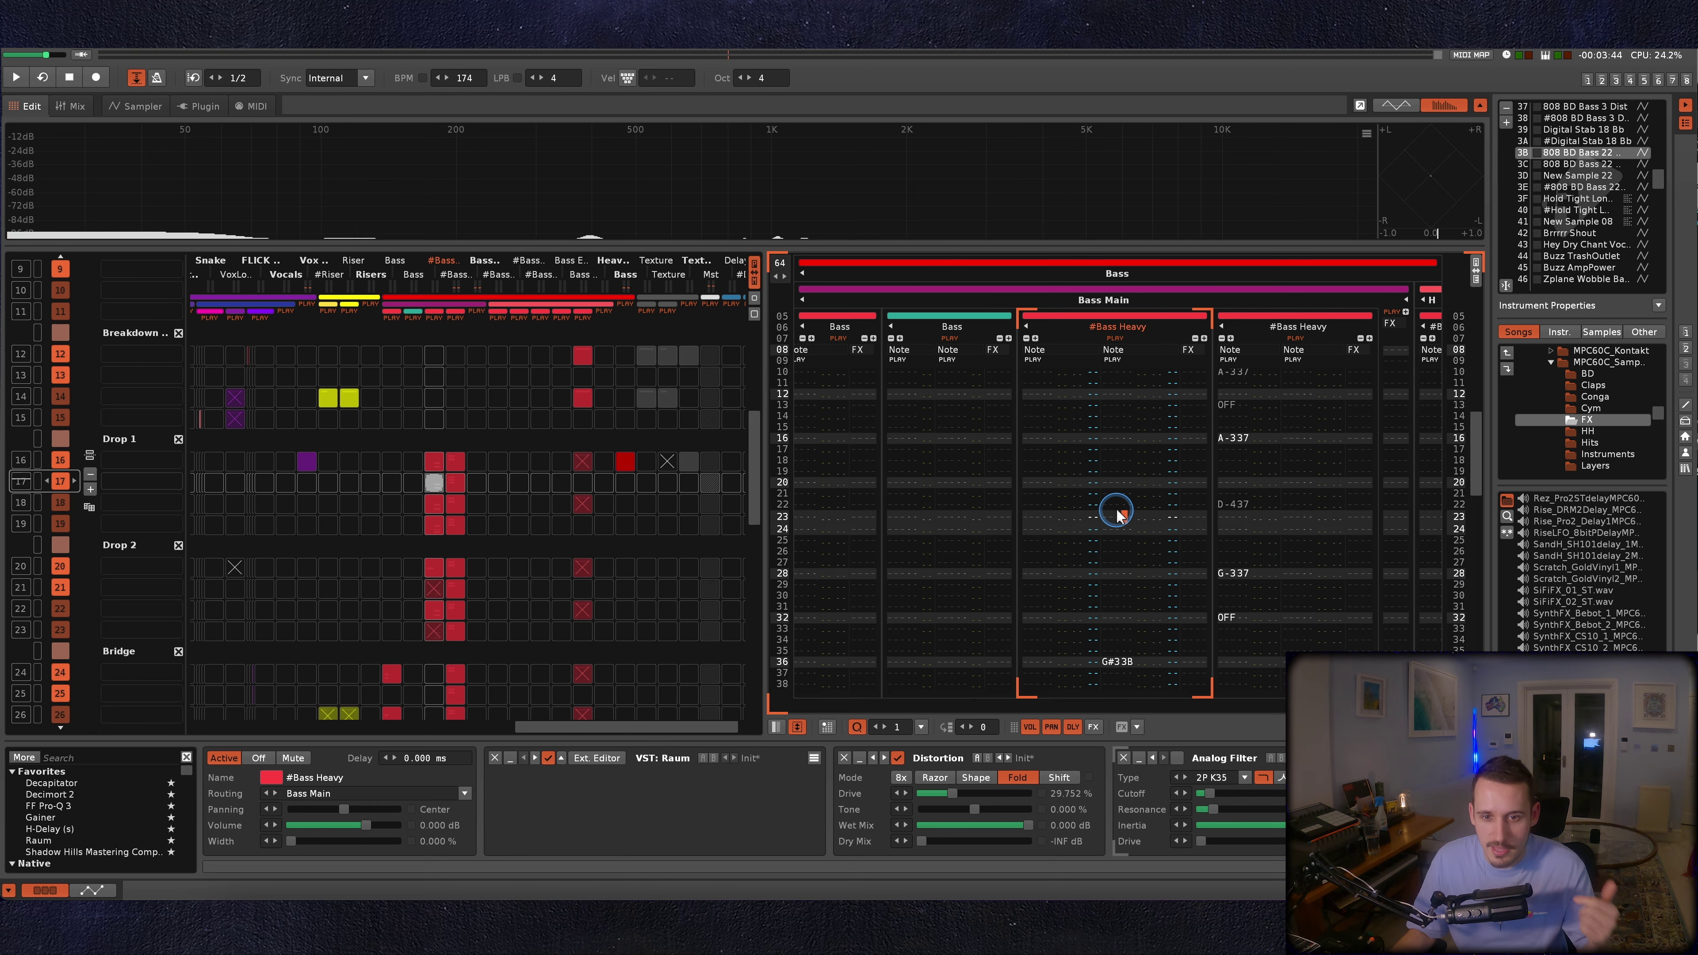
pyautogui.scroll(-10, 1118, 515)
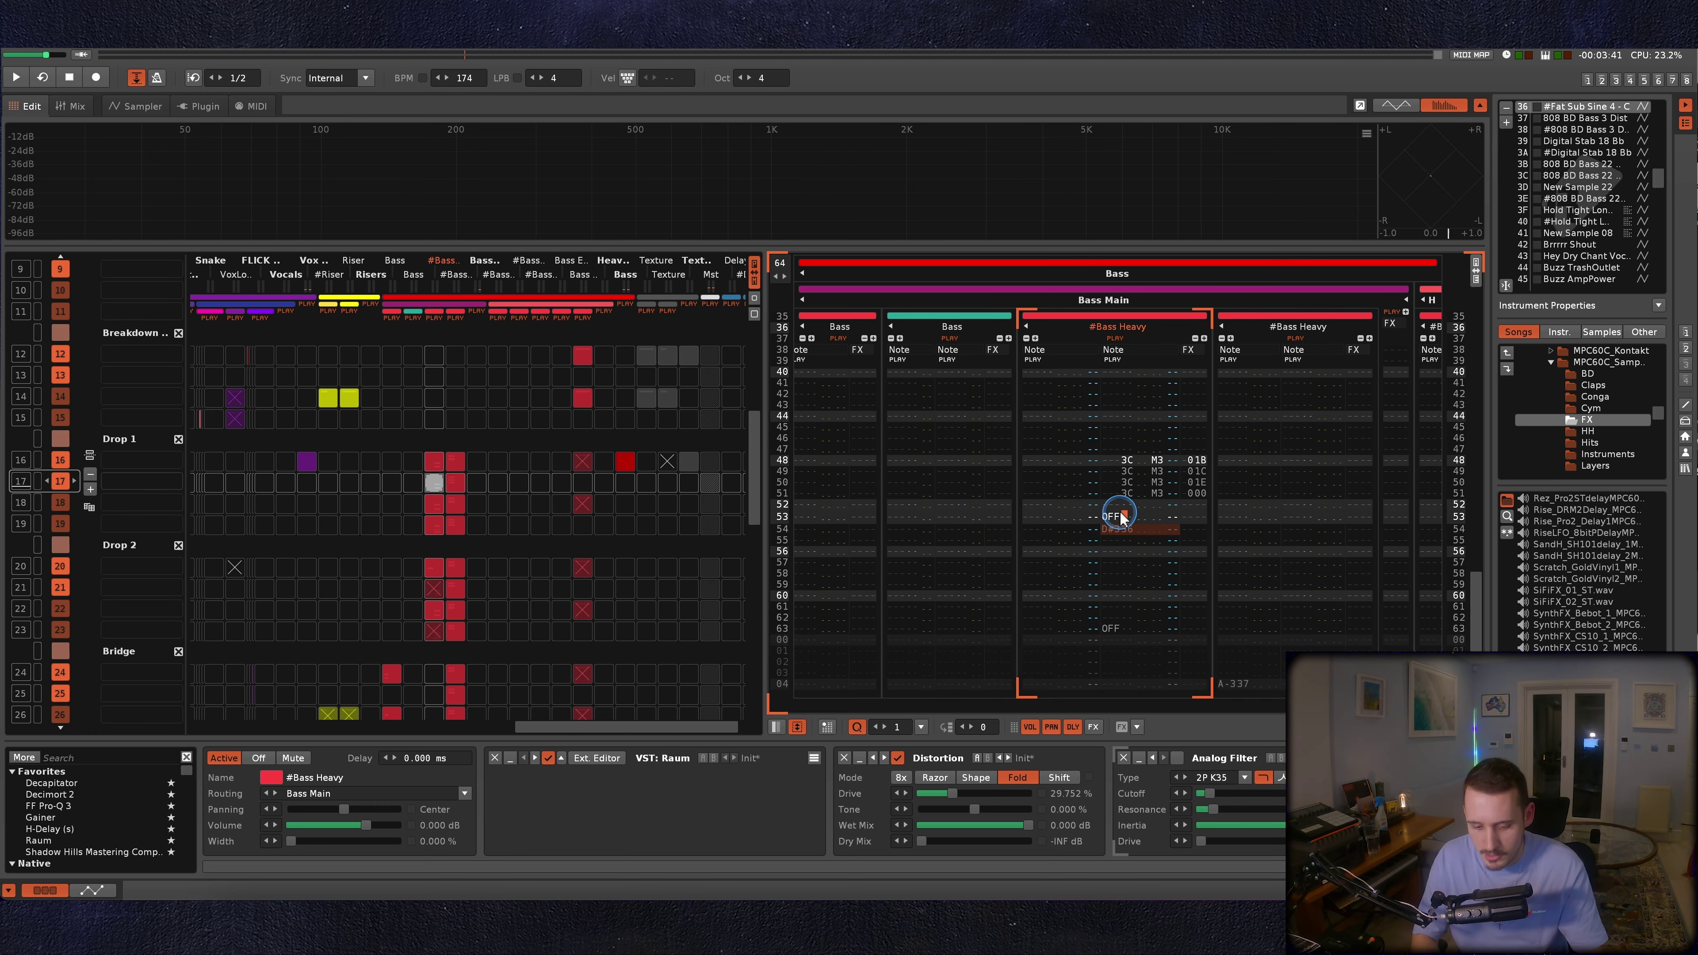
# Open the pitch modulation of the #Fat Sub Sine 4 - C instrument, viewing its waveform and volume AHDSR on the way.
pyautogui.press('F4')
pyautogui.press('F2')
pyautogui.press('F3')
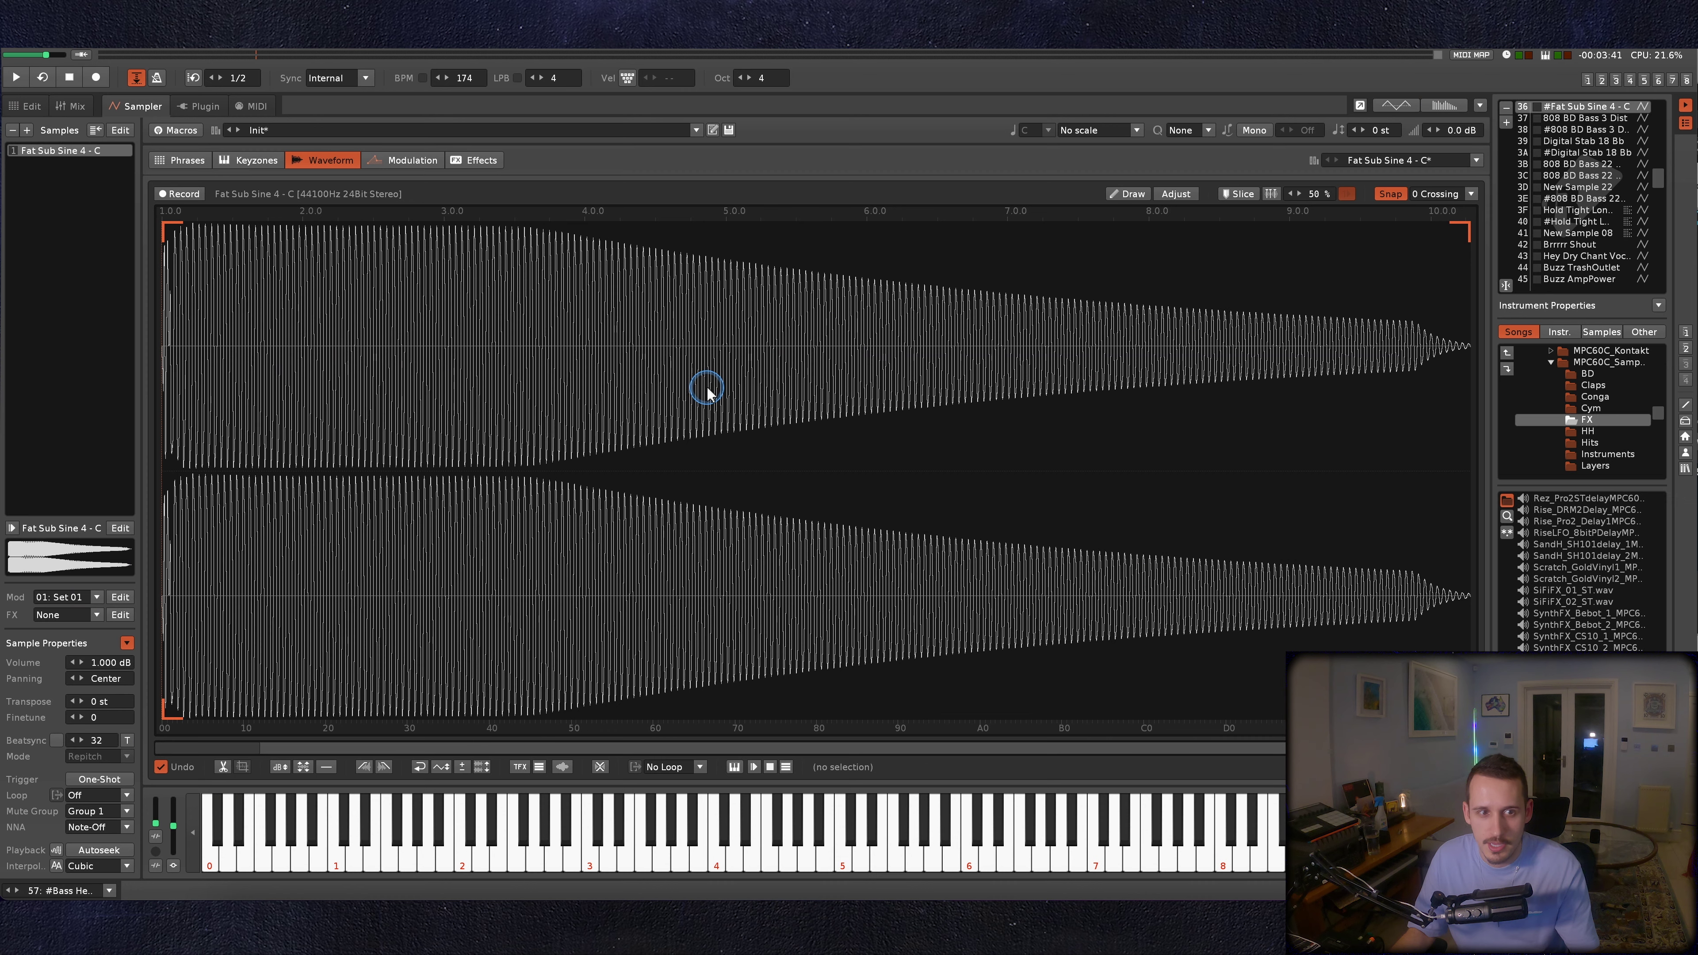
pyautogui.click(398, 160)
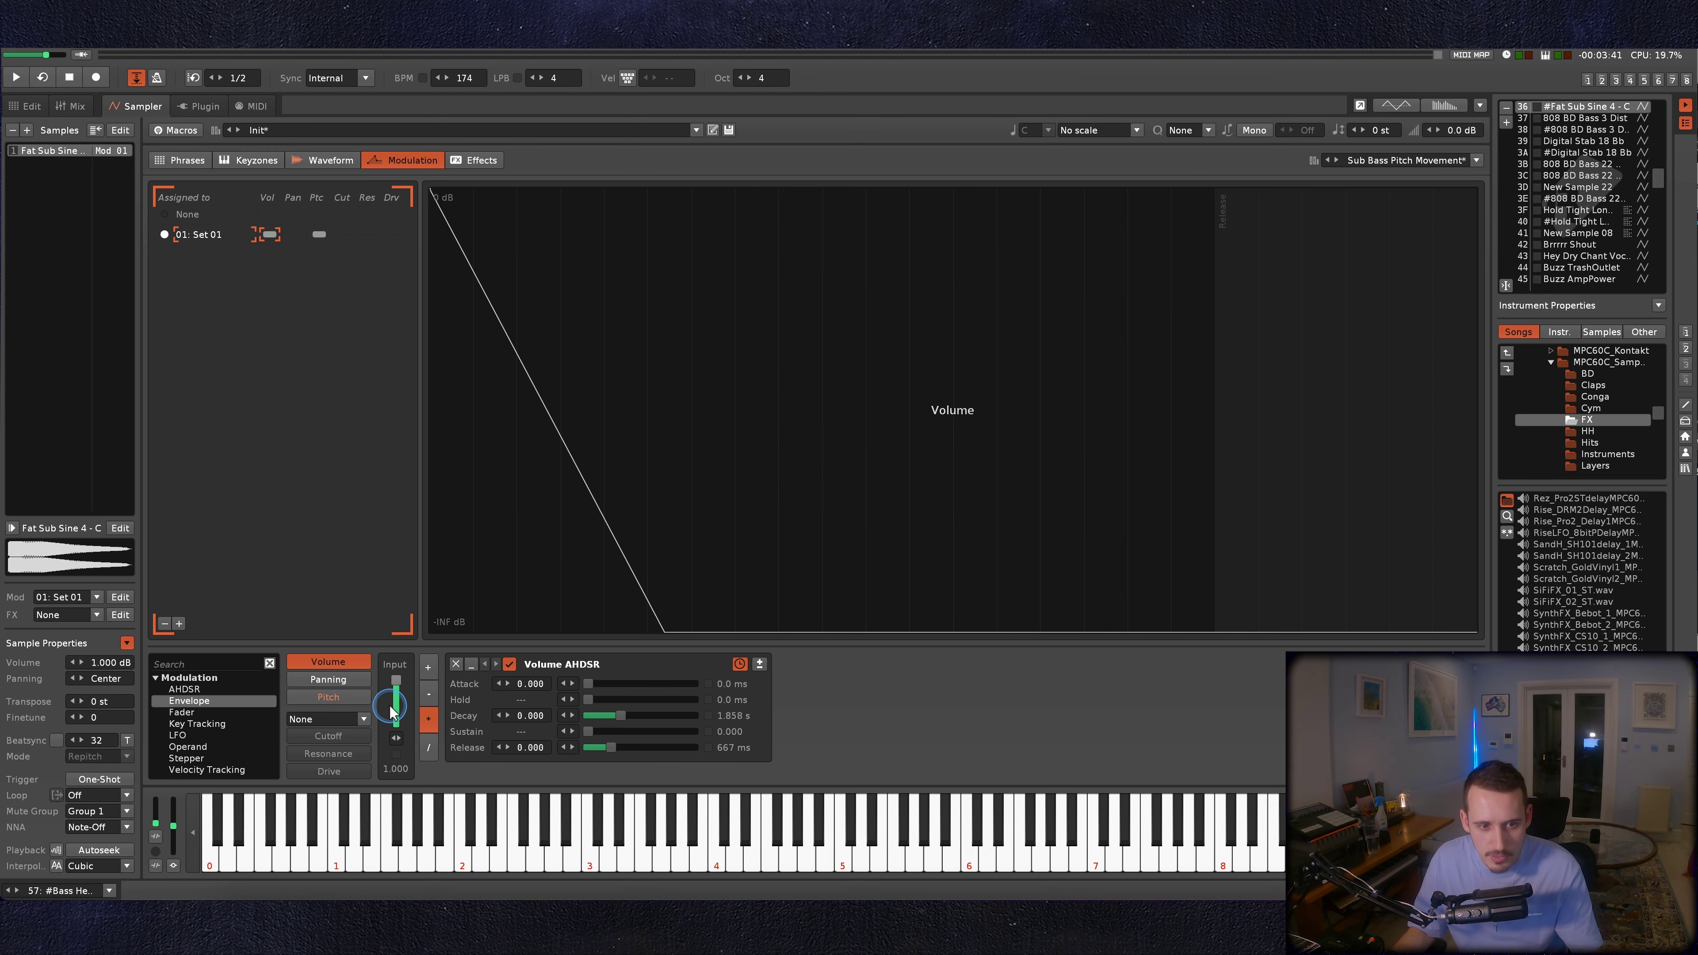
pyautogui.click(328, 697)
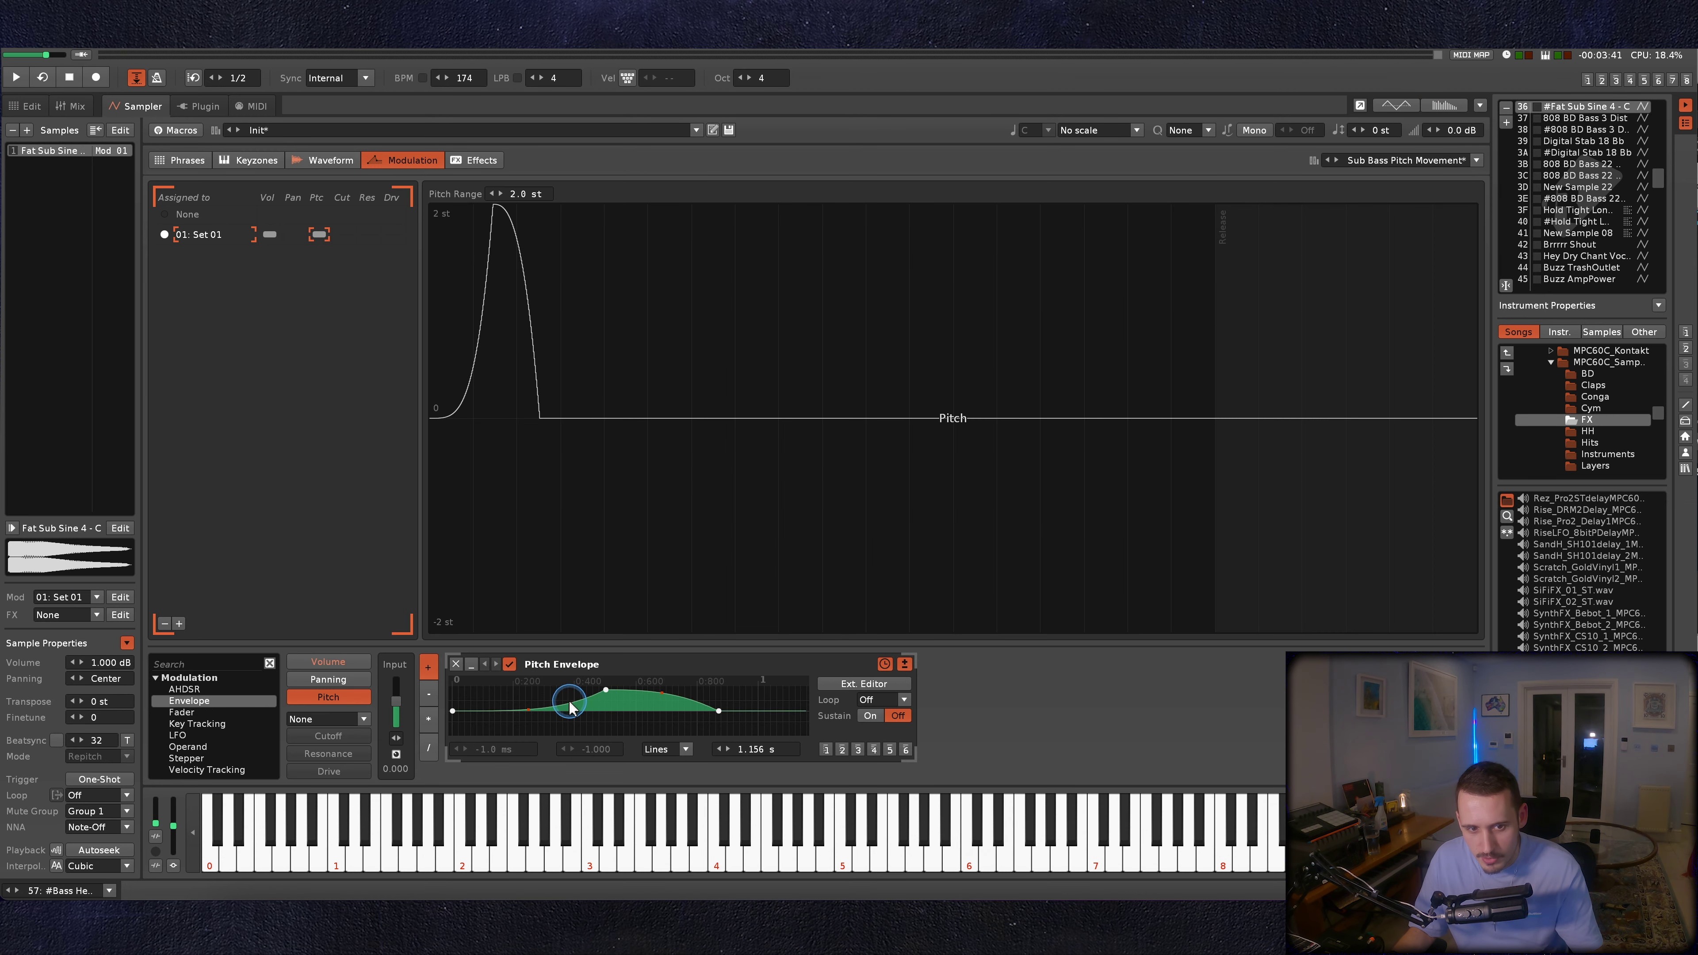
# Bypass the sub sine's pitch envelope to audition the bass without it, and re-enable the envelope for comparison.
pyautogui.click(508, 664)
pyautogui.press('space')
pyautogui.press('space')
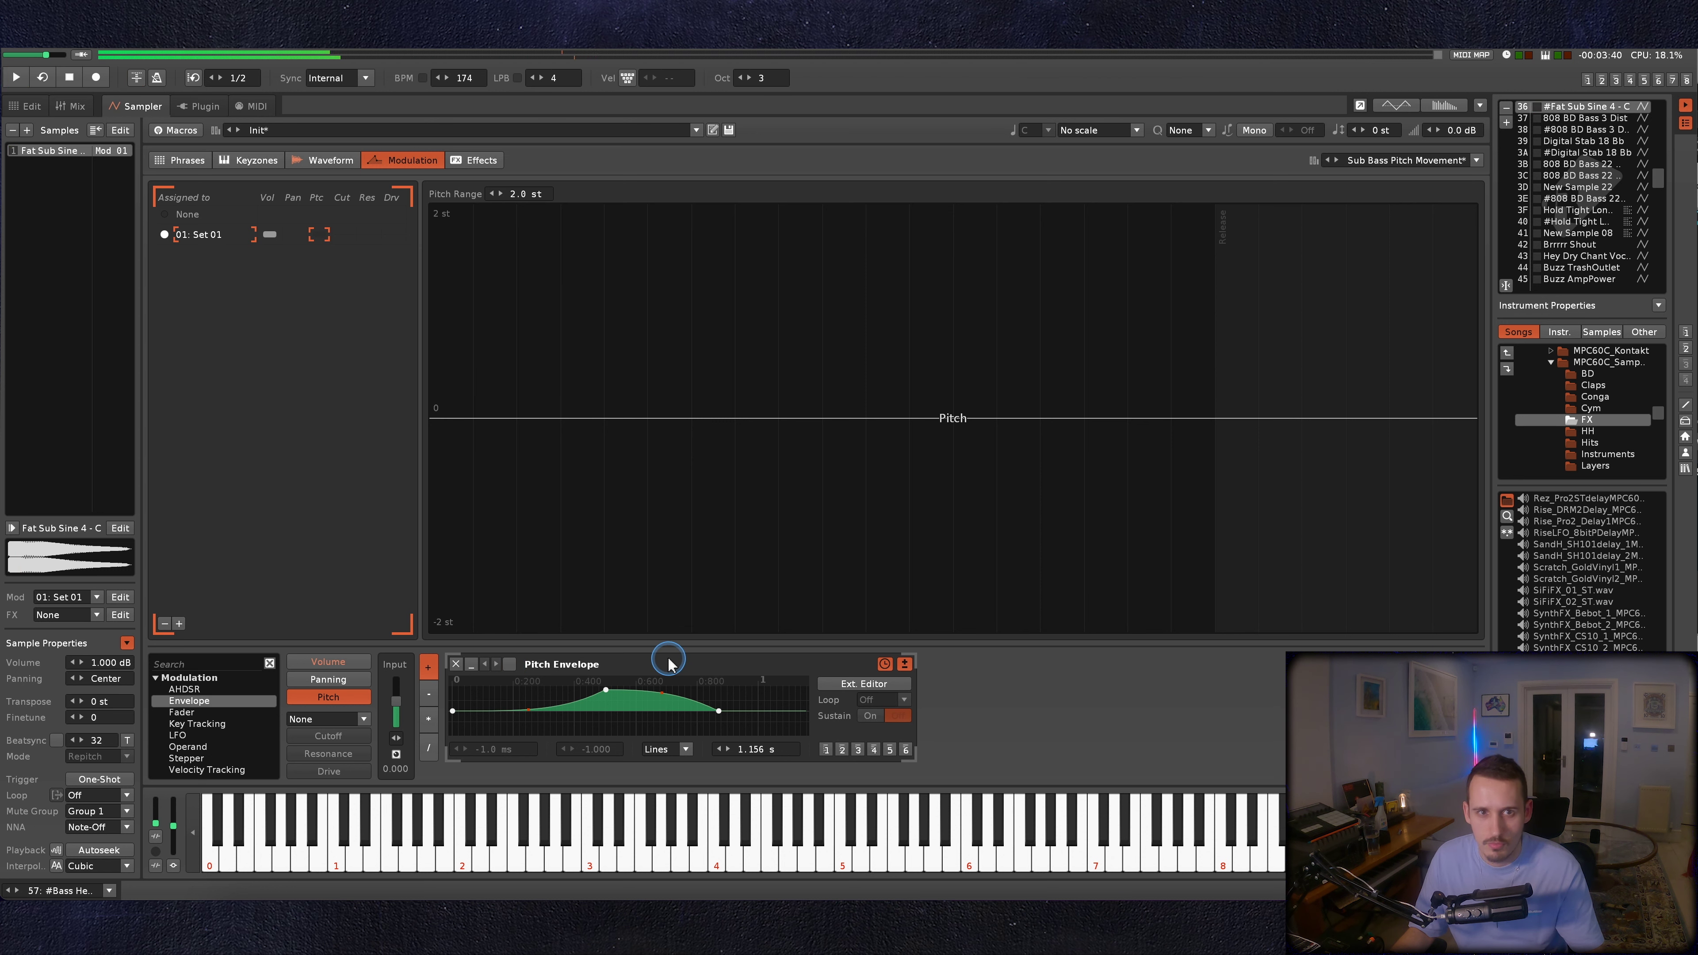
pyautogui.click(511, 665)
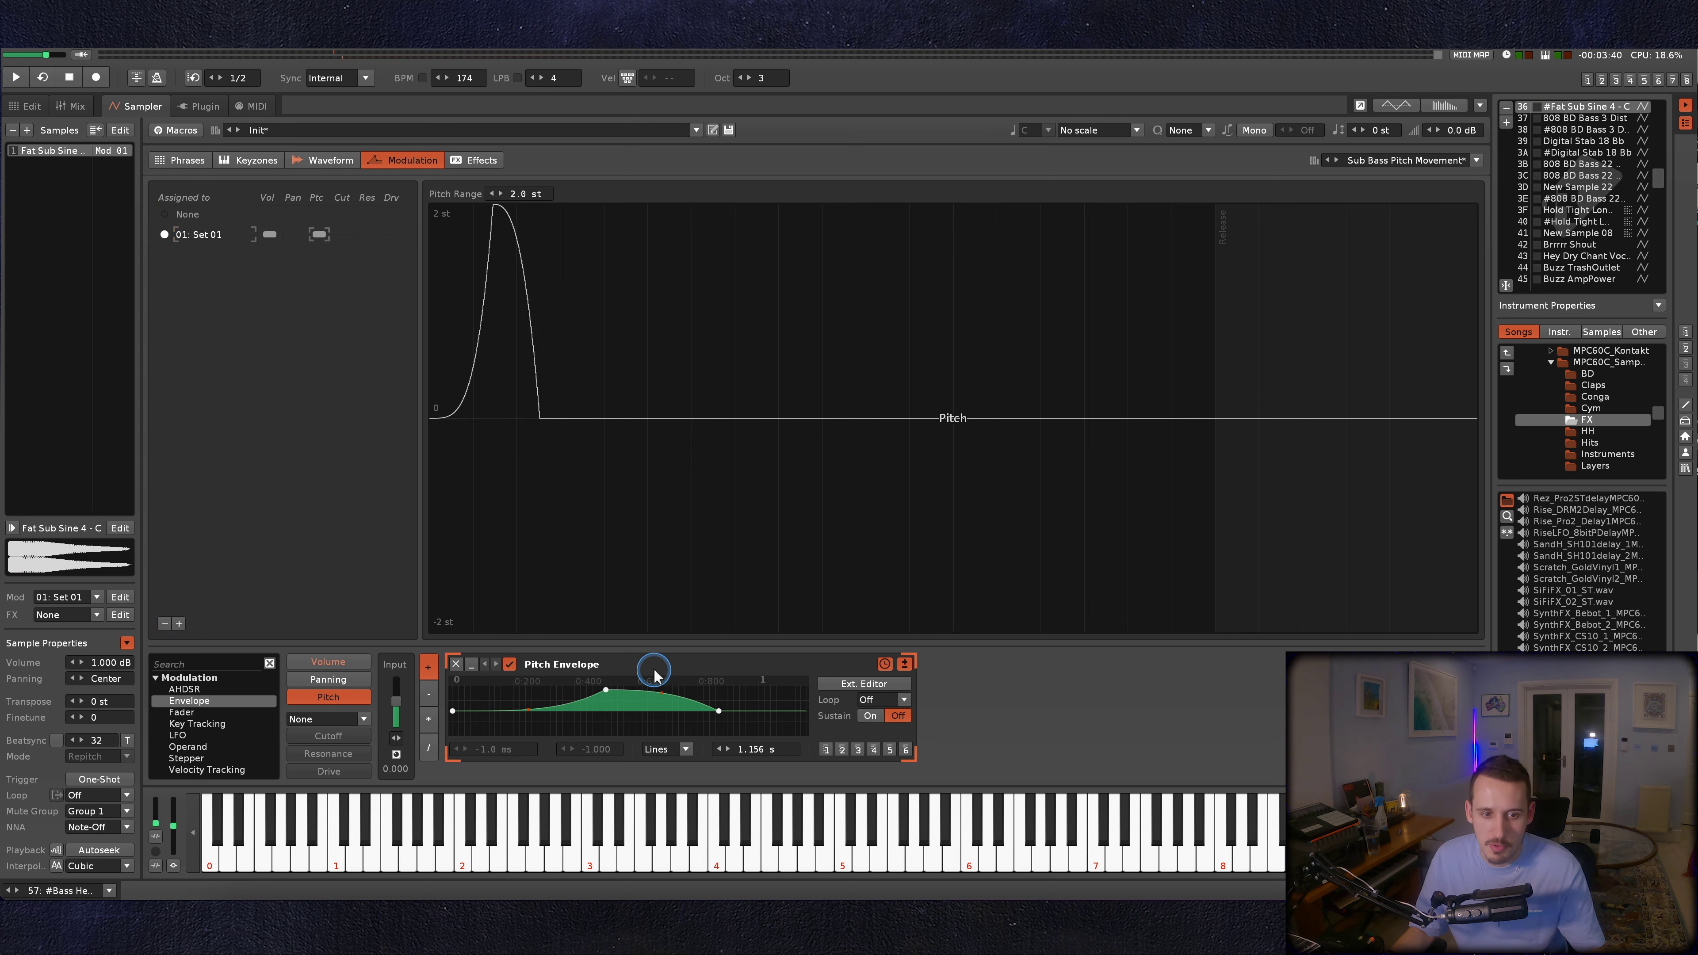
pyautogui.press('space')
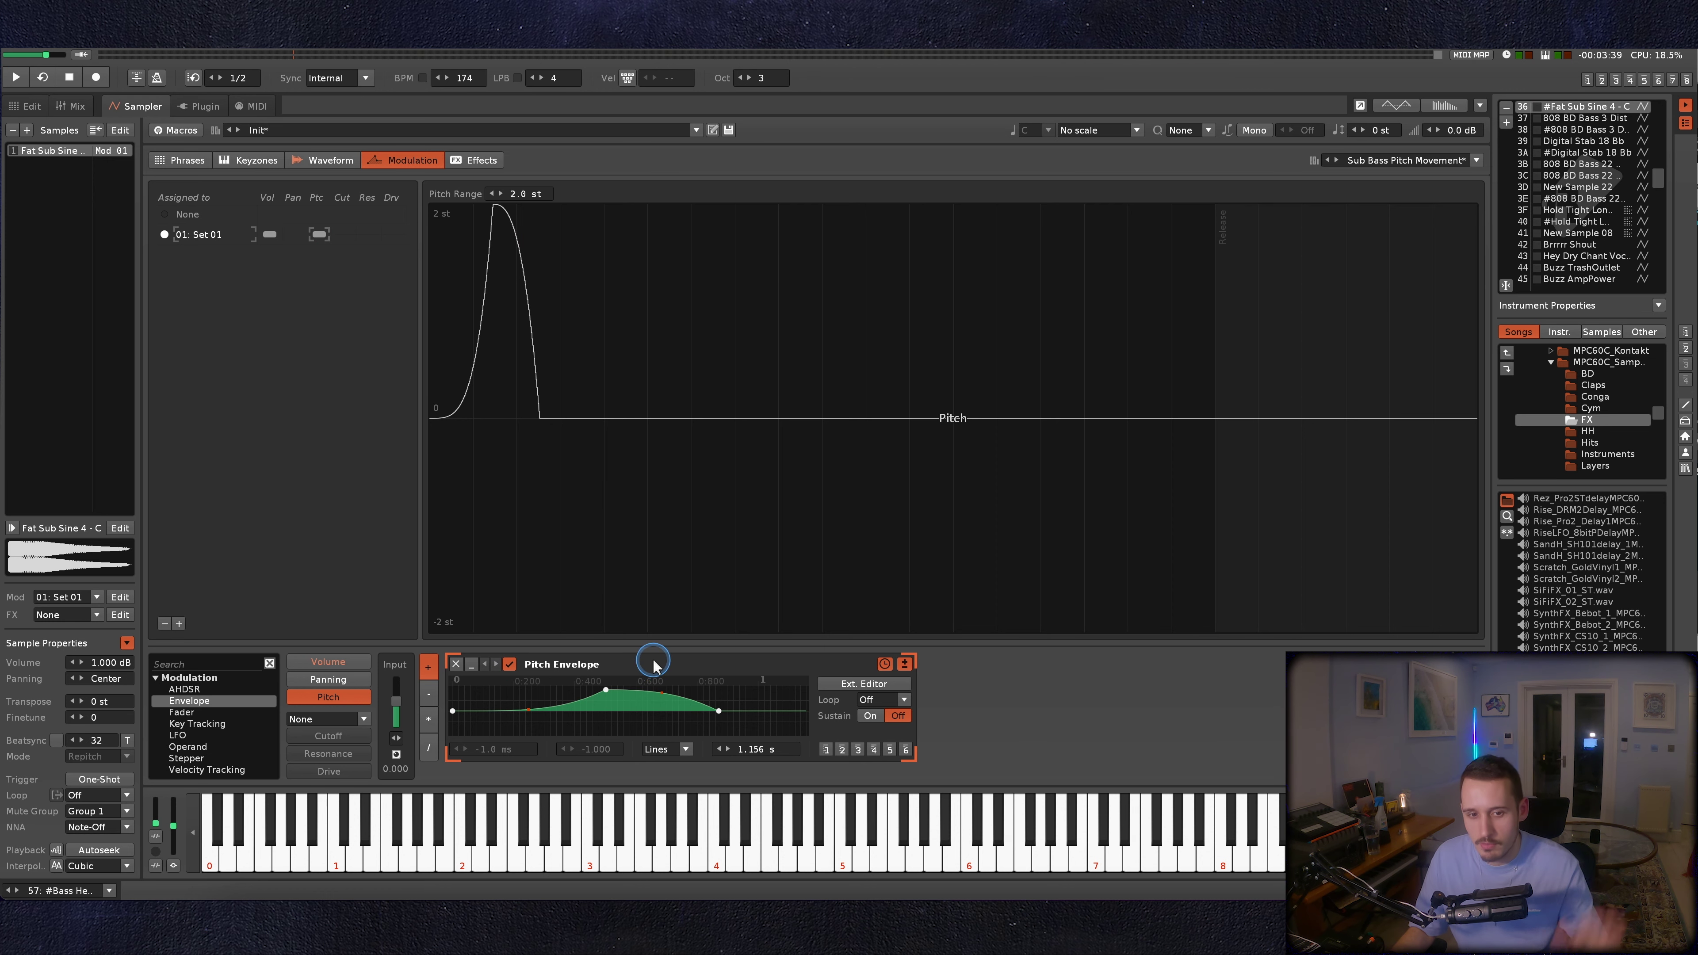
# Return to the pattern editor and play the #Bass Heavy part of Drop 1 from pattern 17 into pattern 18.
pyautogui.press('F1')
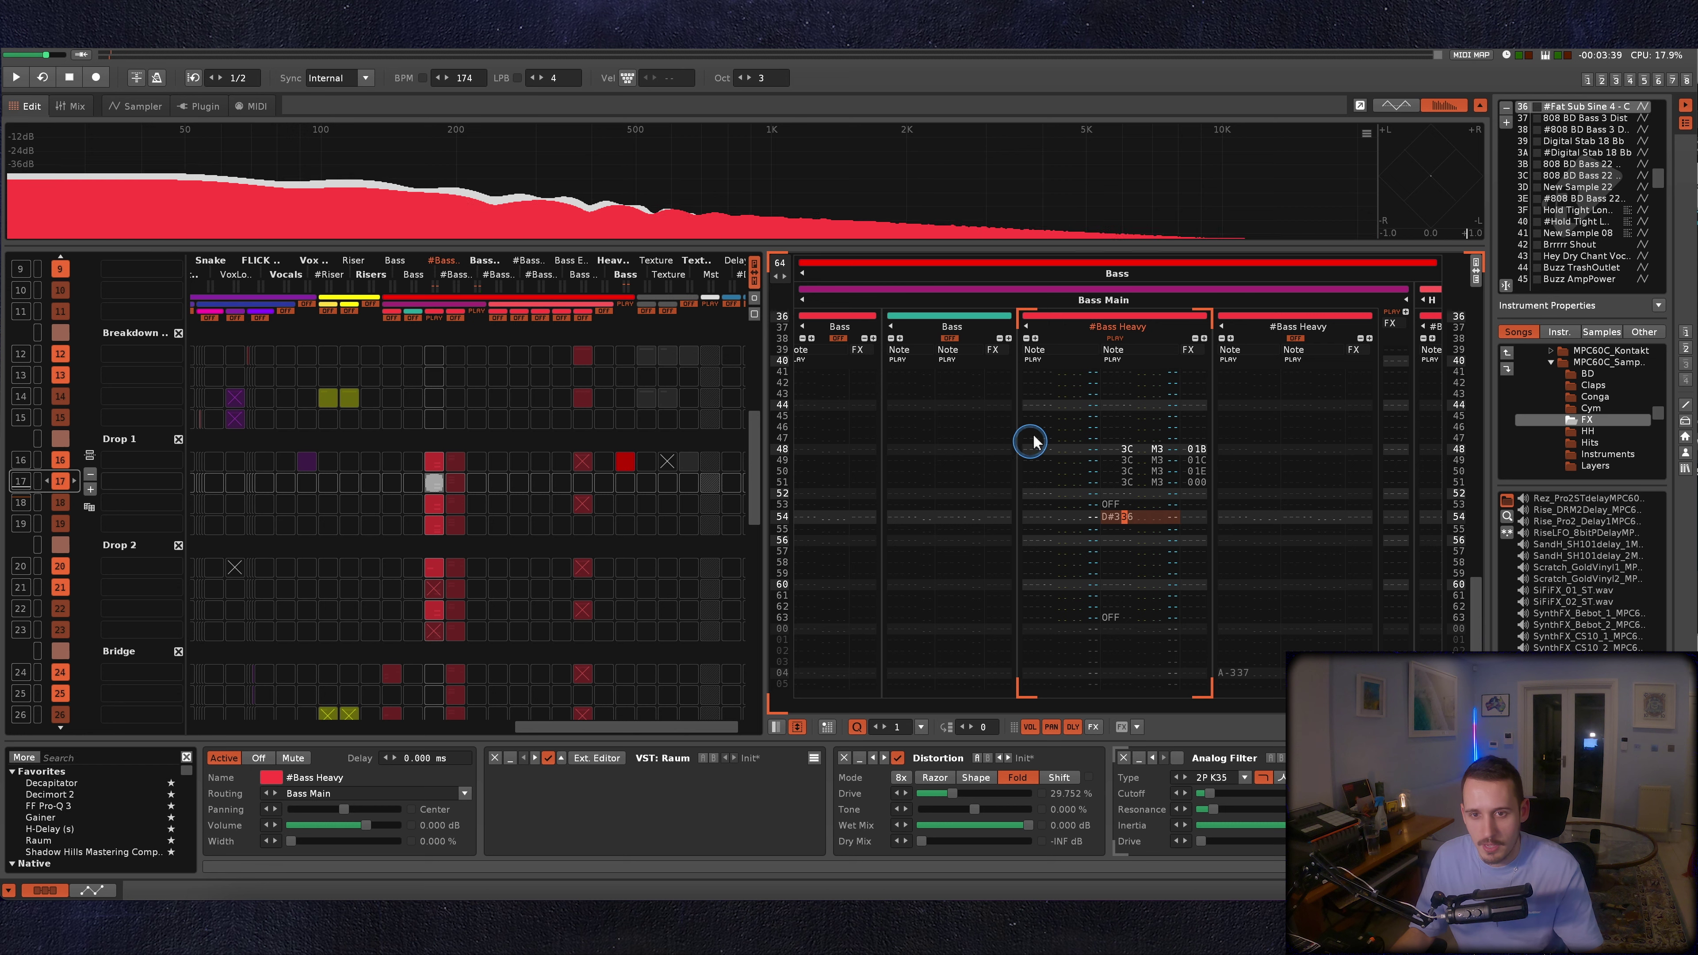
pyautogui.press('space')
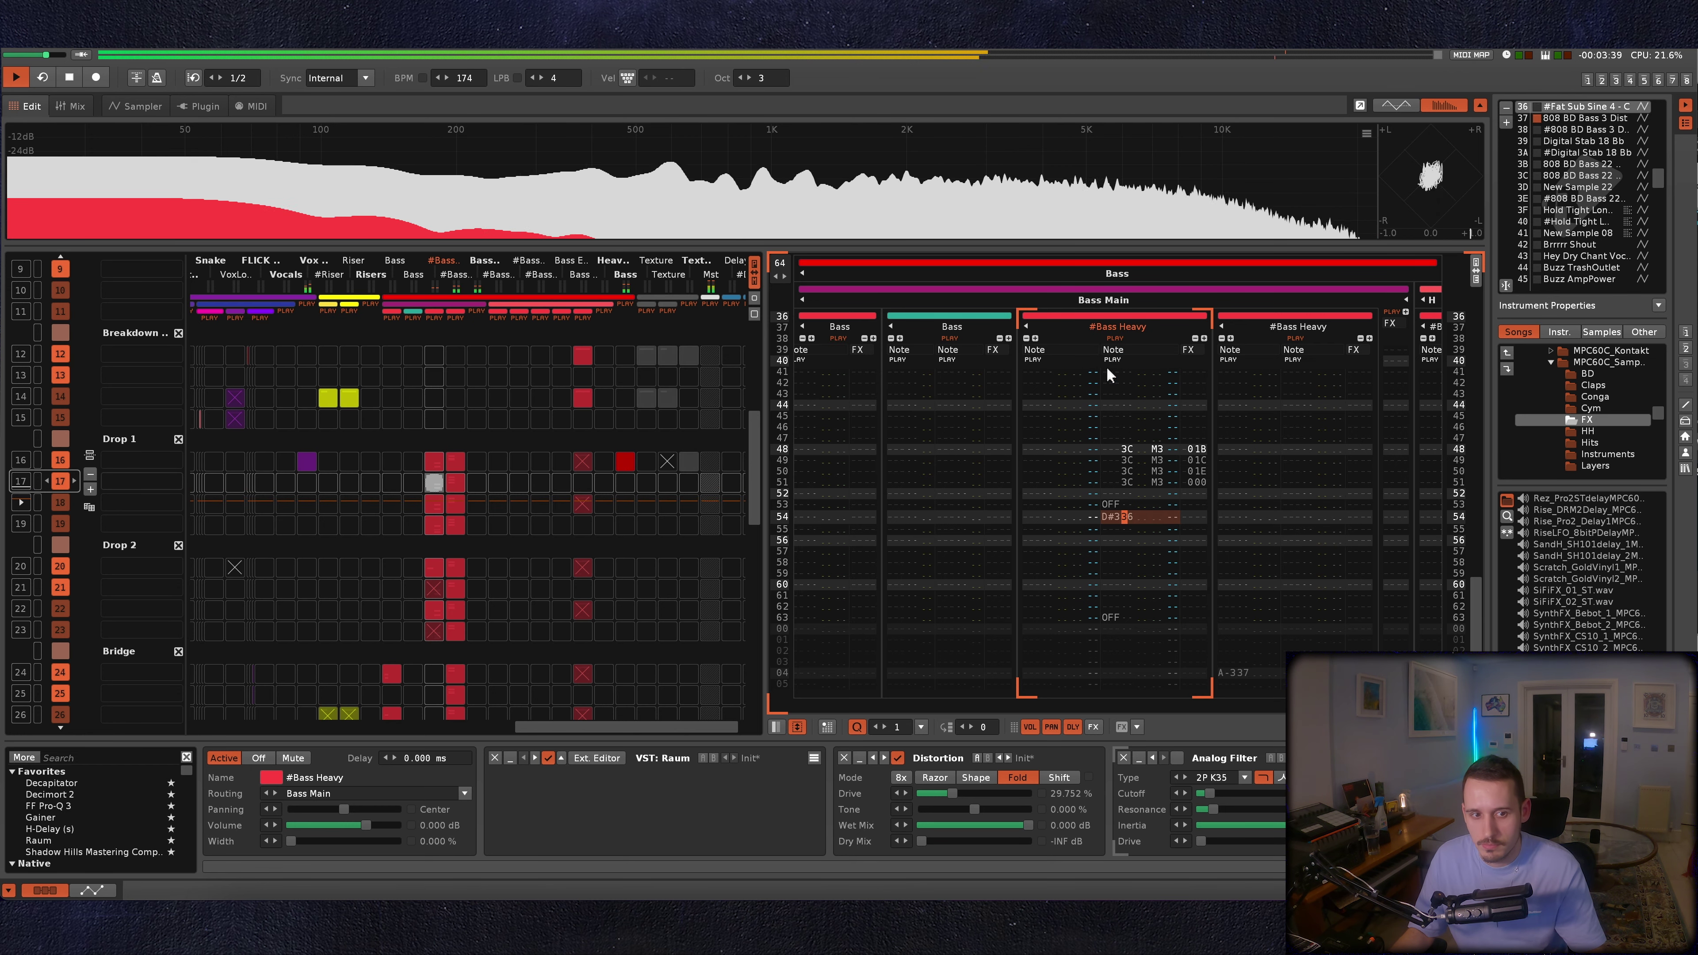
pyautogui.click(1107, 368)
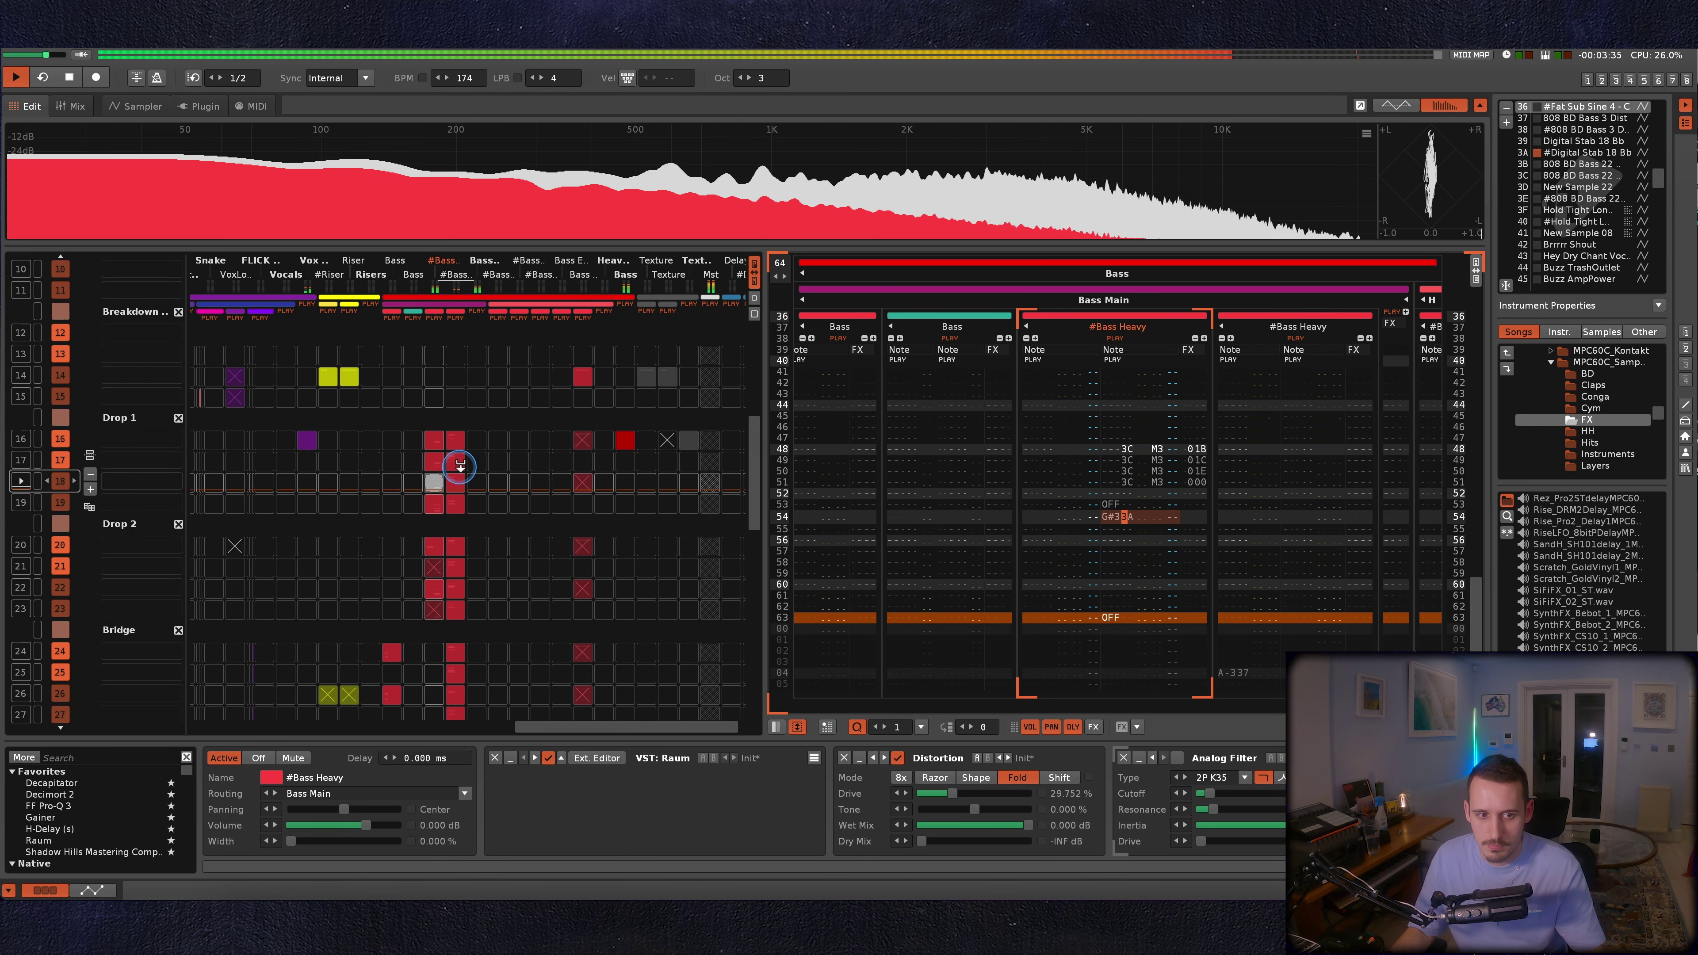
pyautogui.press('space')
# Inspect the #808 BD Bass 22 instrument's waveform, pitch envelope and volume LFO.
pyautogui.click(773, 364)
pyautogui.press('F4')
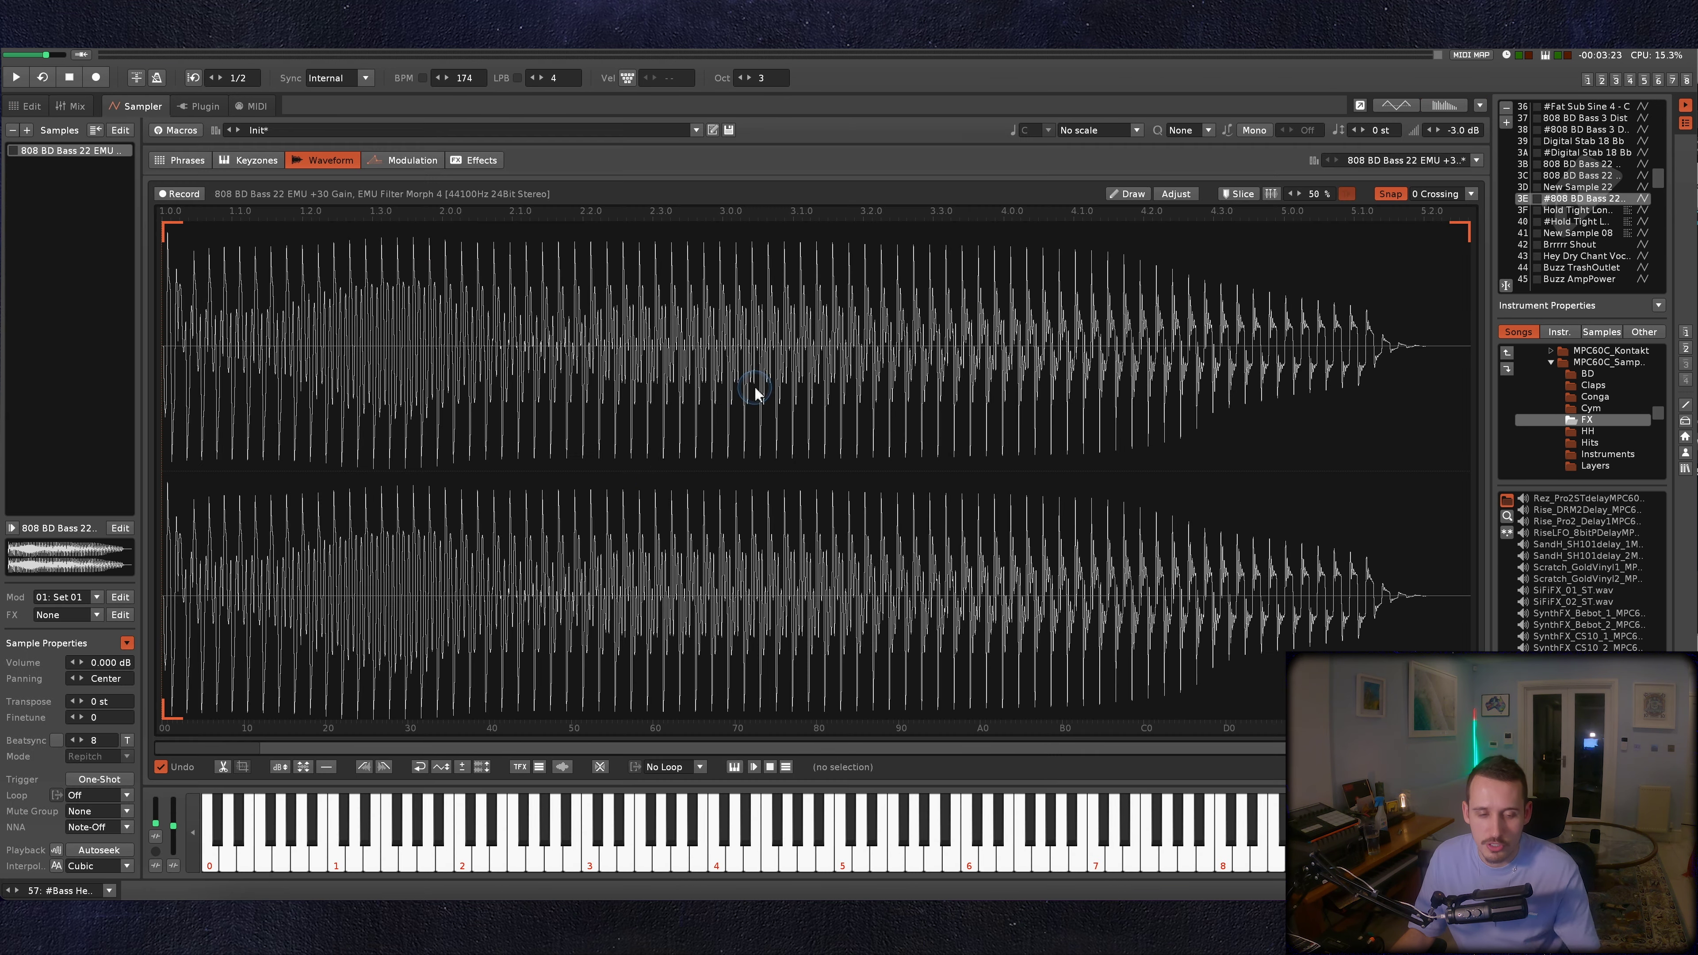
pyautogui.click(391, 162)
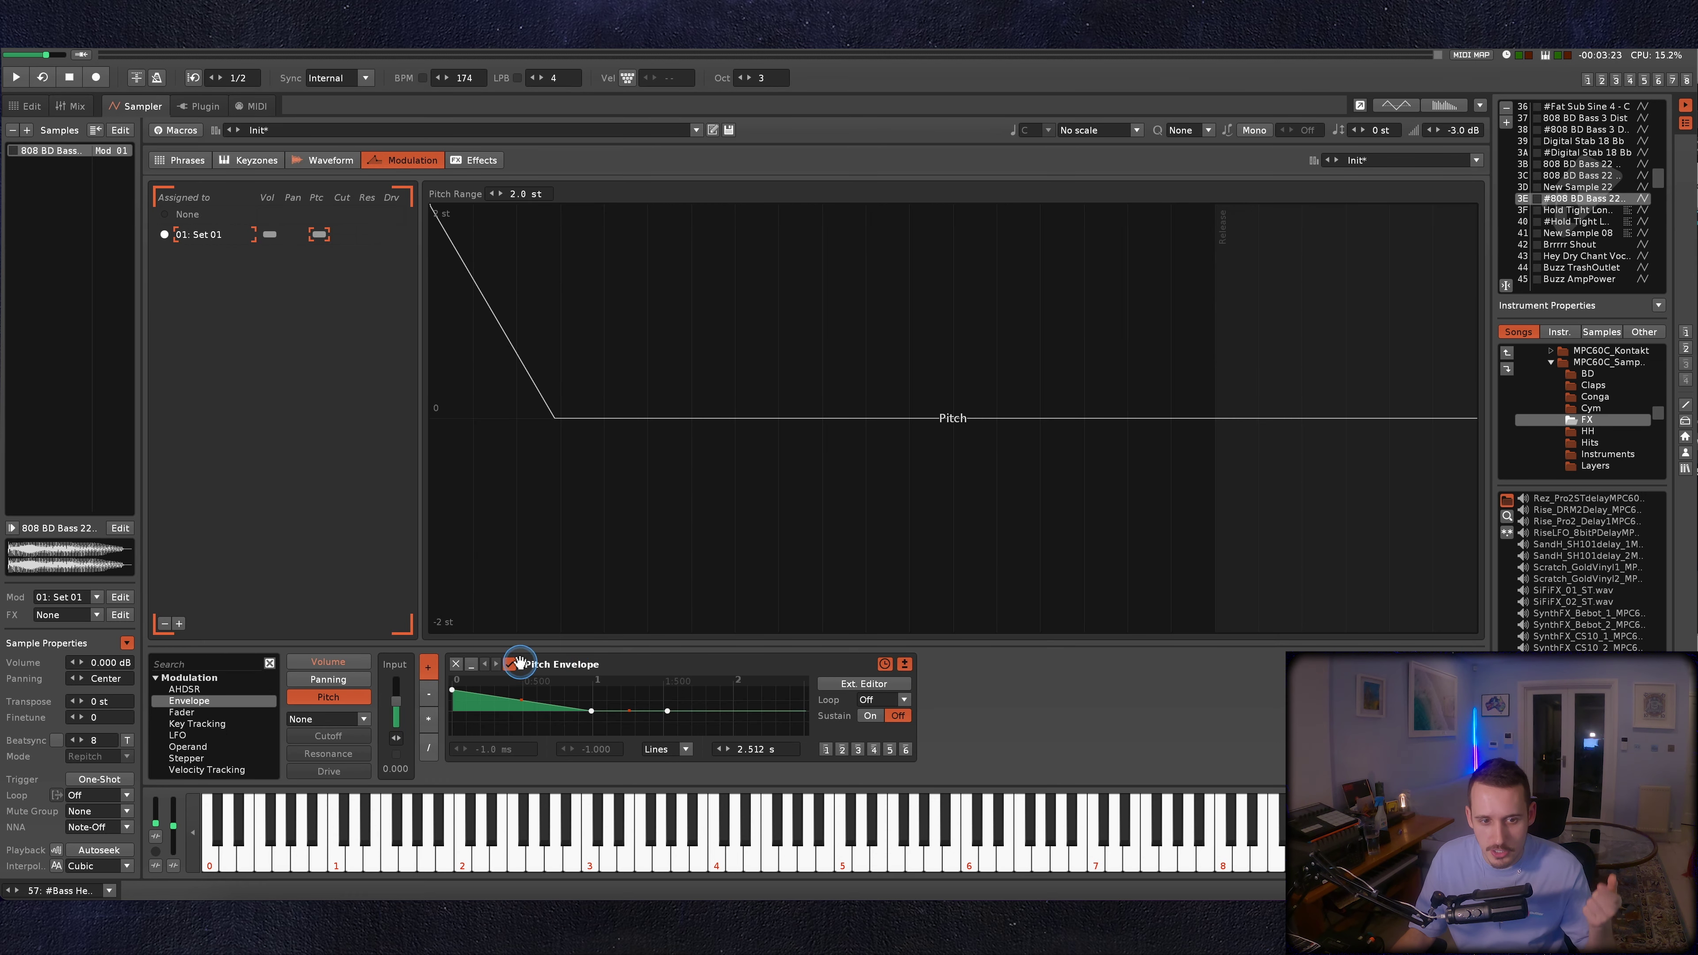
pyautogui.click(342, 661)
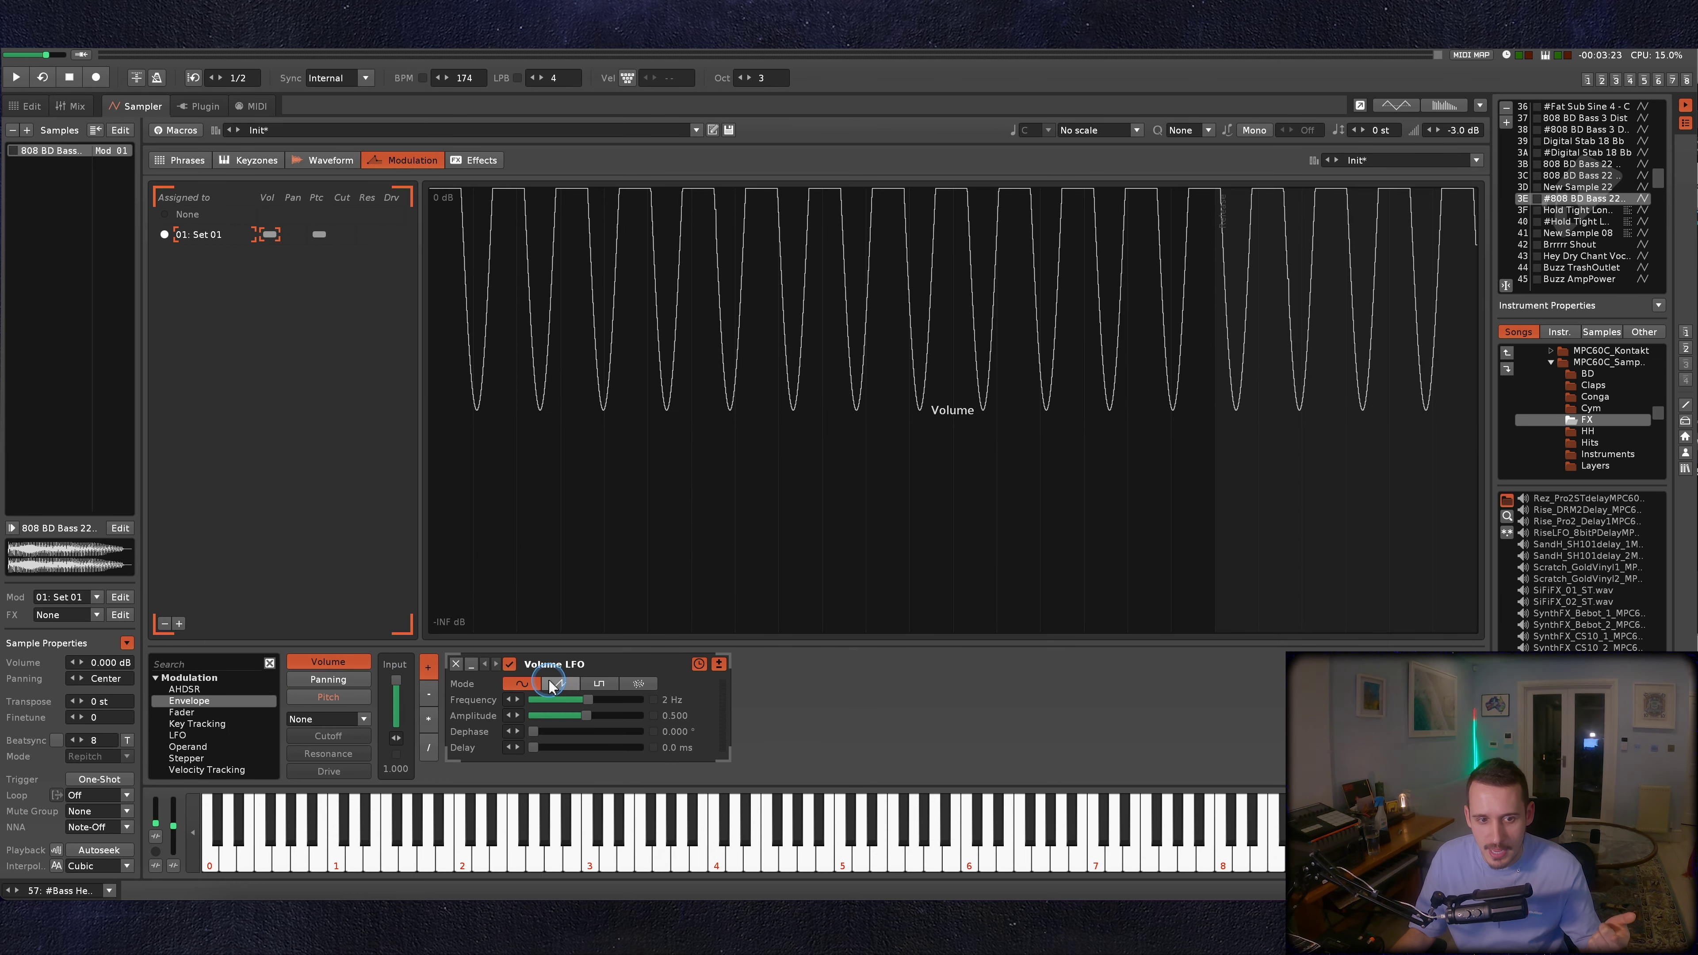
# Play the #808 BD Bass 22 part in Drop 1 and show its note at line 32 of pattern 18.
pyautogui.press('space')
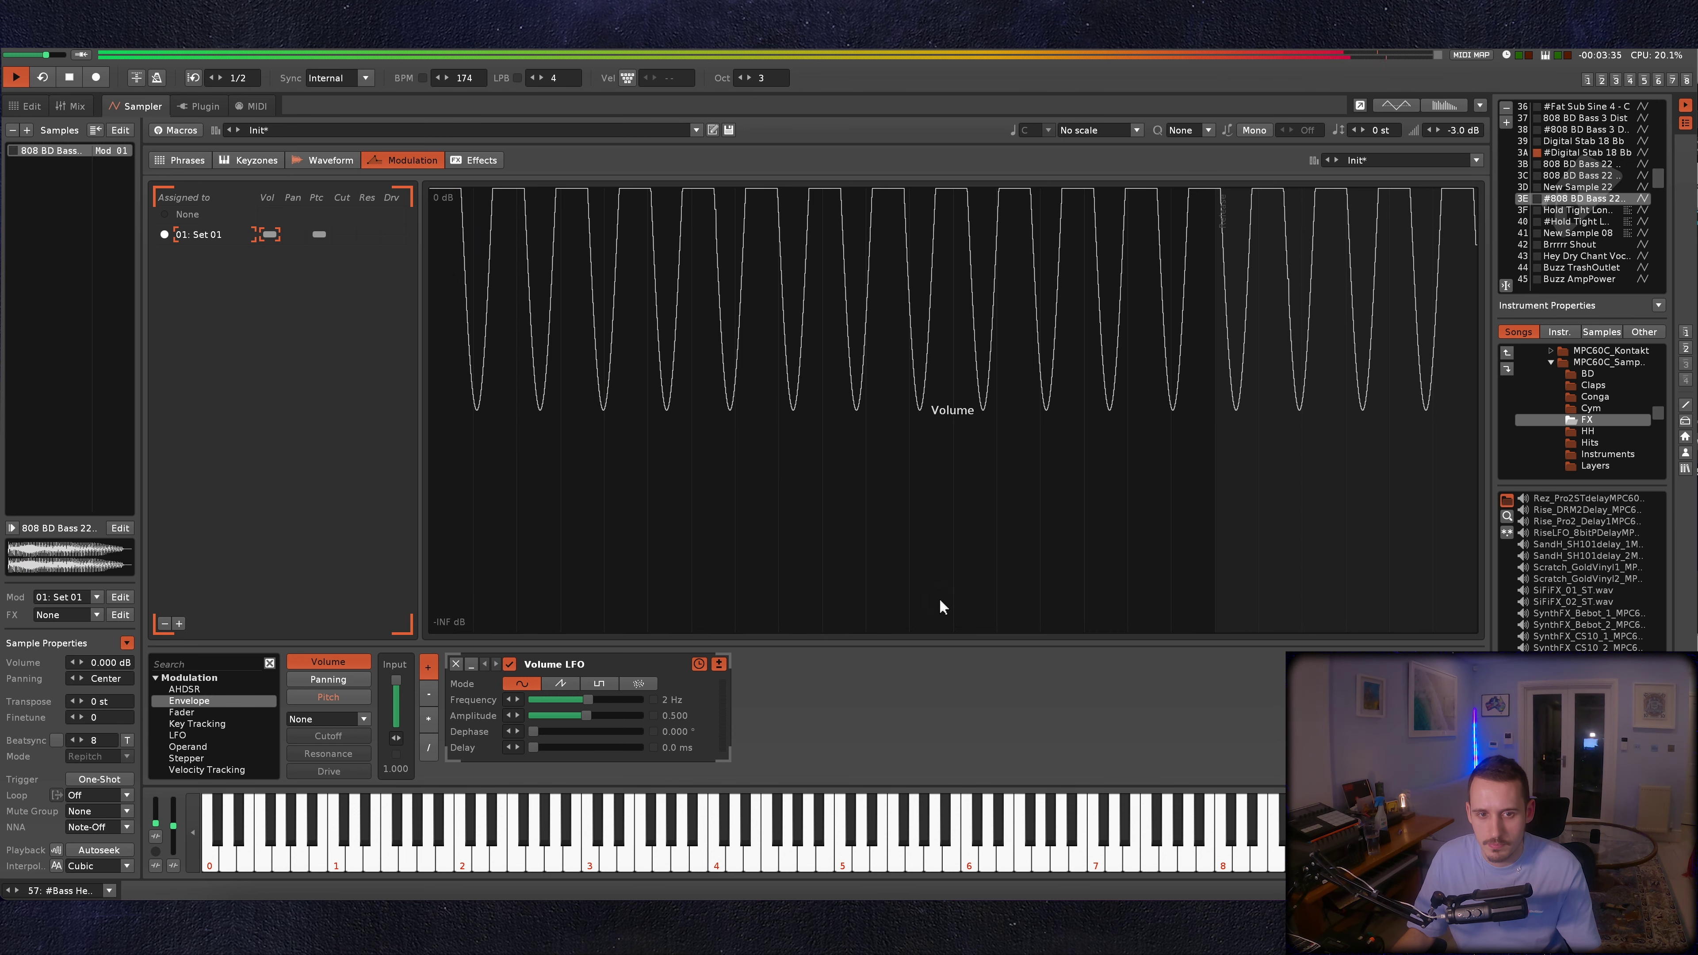
pyautogui.press('space')
pyautogui.press('F2')
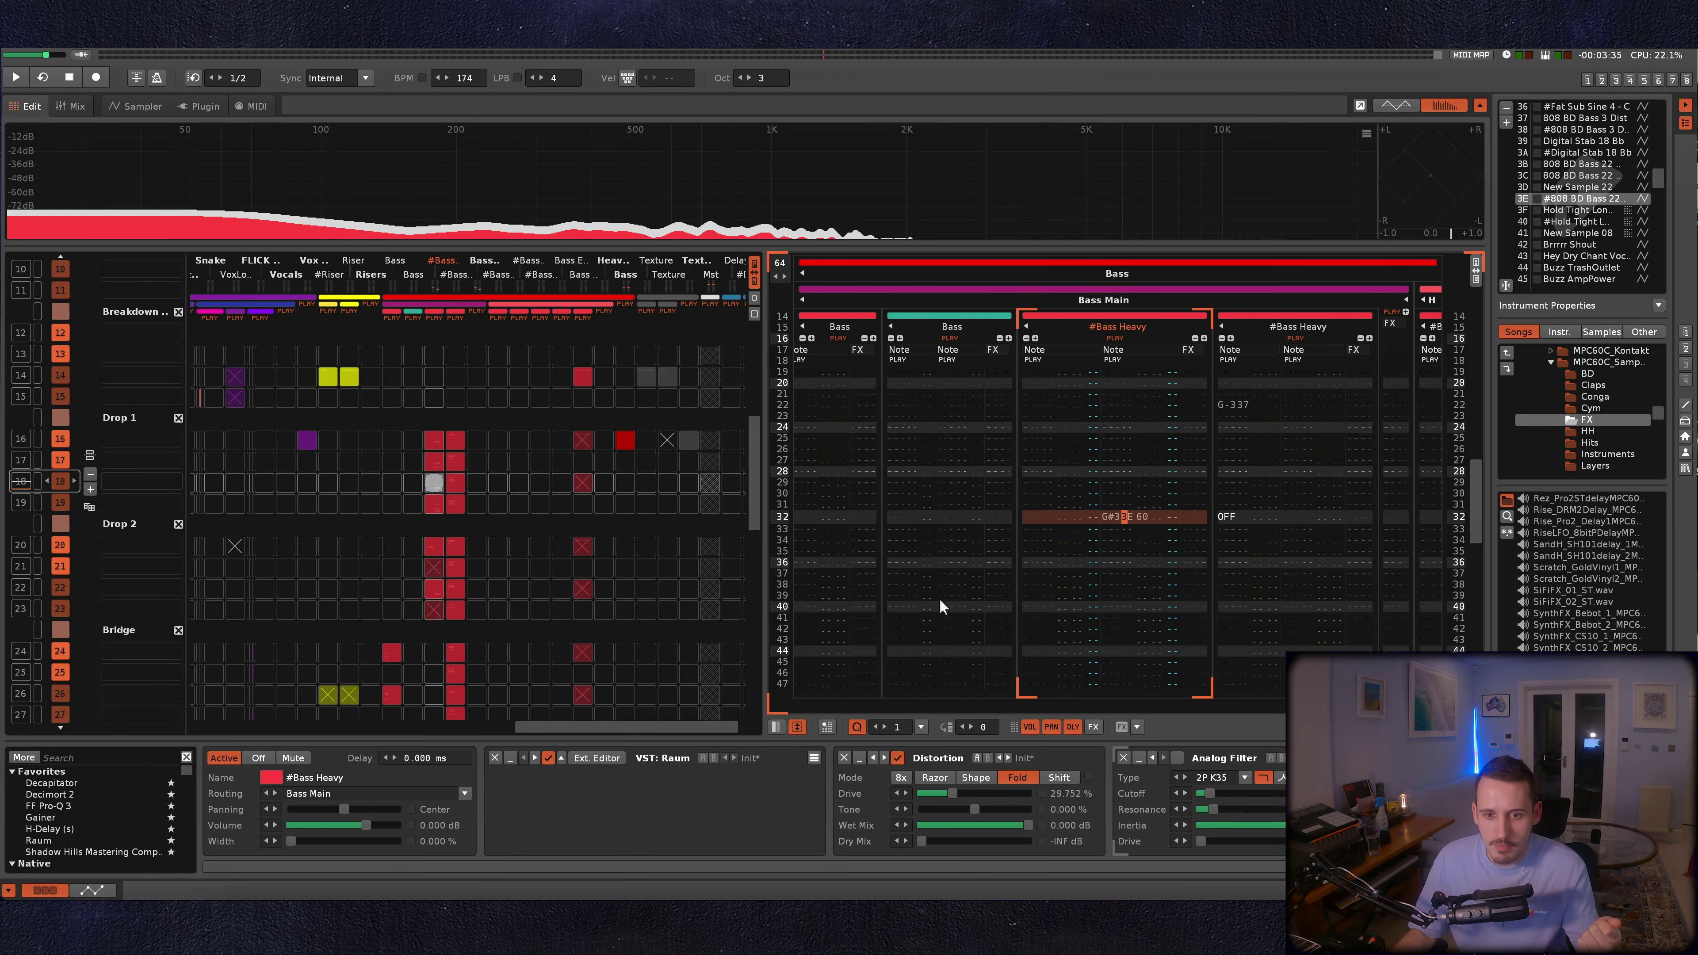
pyautogui.click(951, 599)
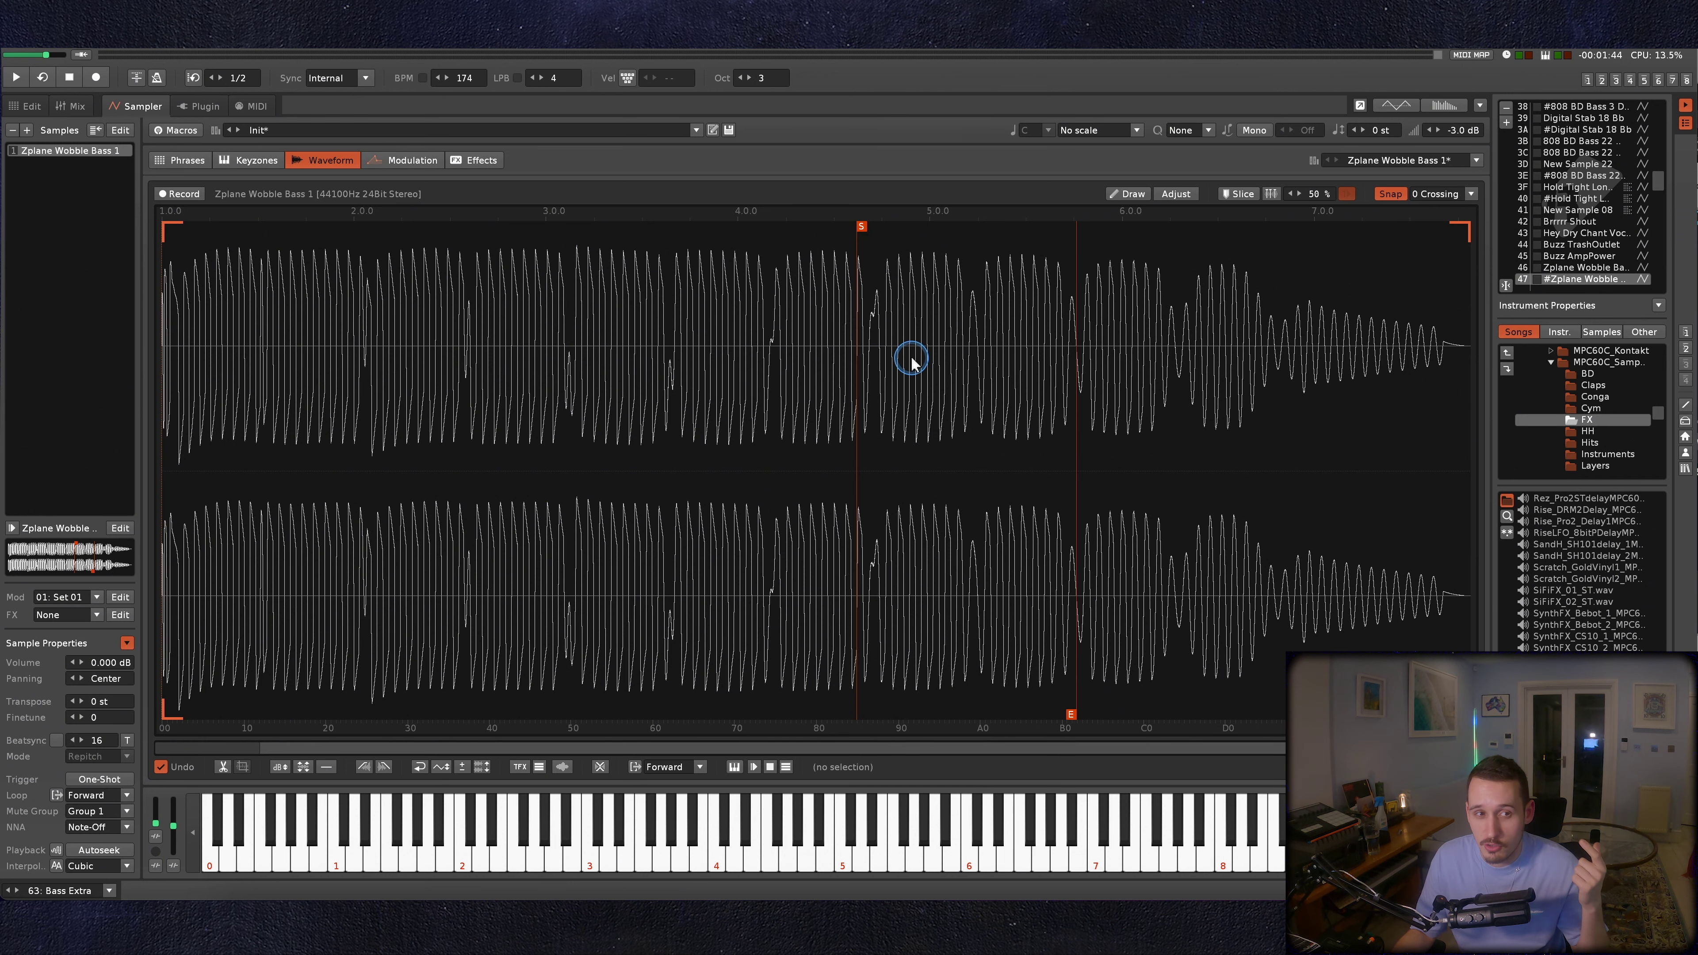
# Inspect the Bass Extra note in pattern 38 of Drop 3 and the pitch envelope and waveform of Zplane Wobble Bass 1.
pyautogui.press('F1')
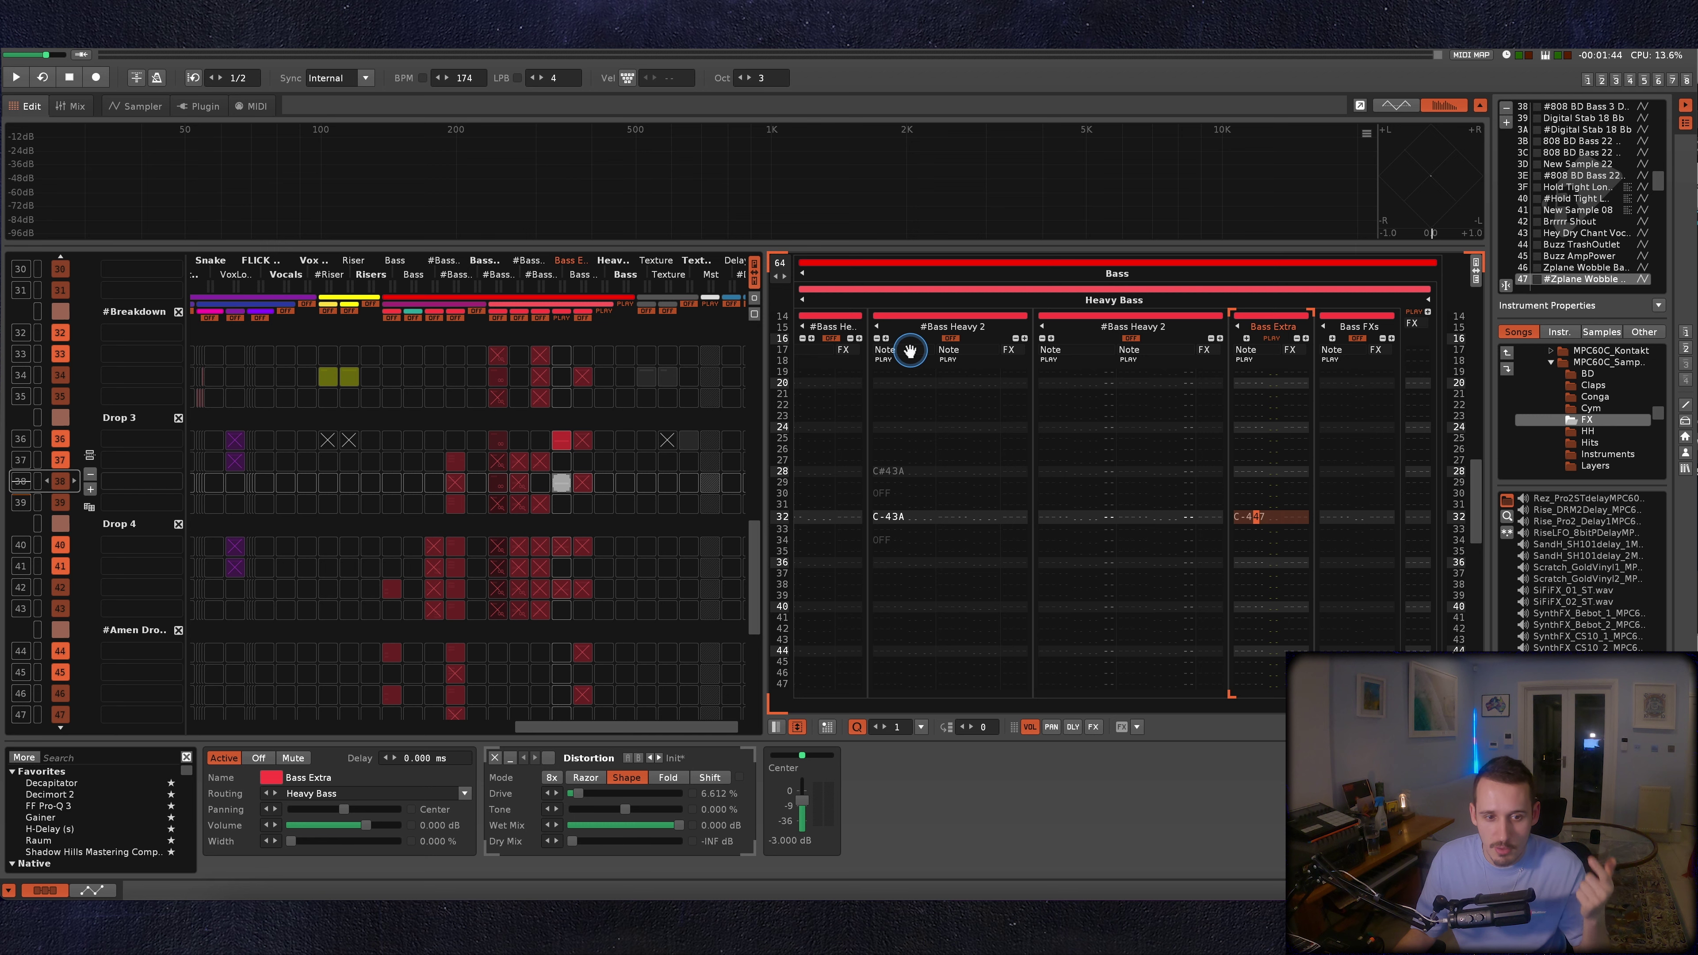
pyautogui.click(140, 106)
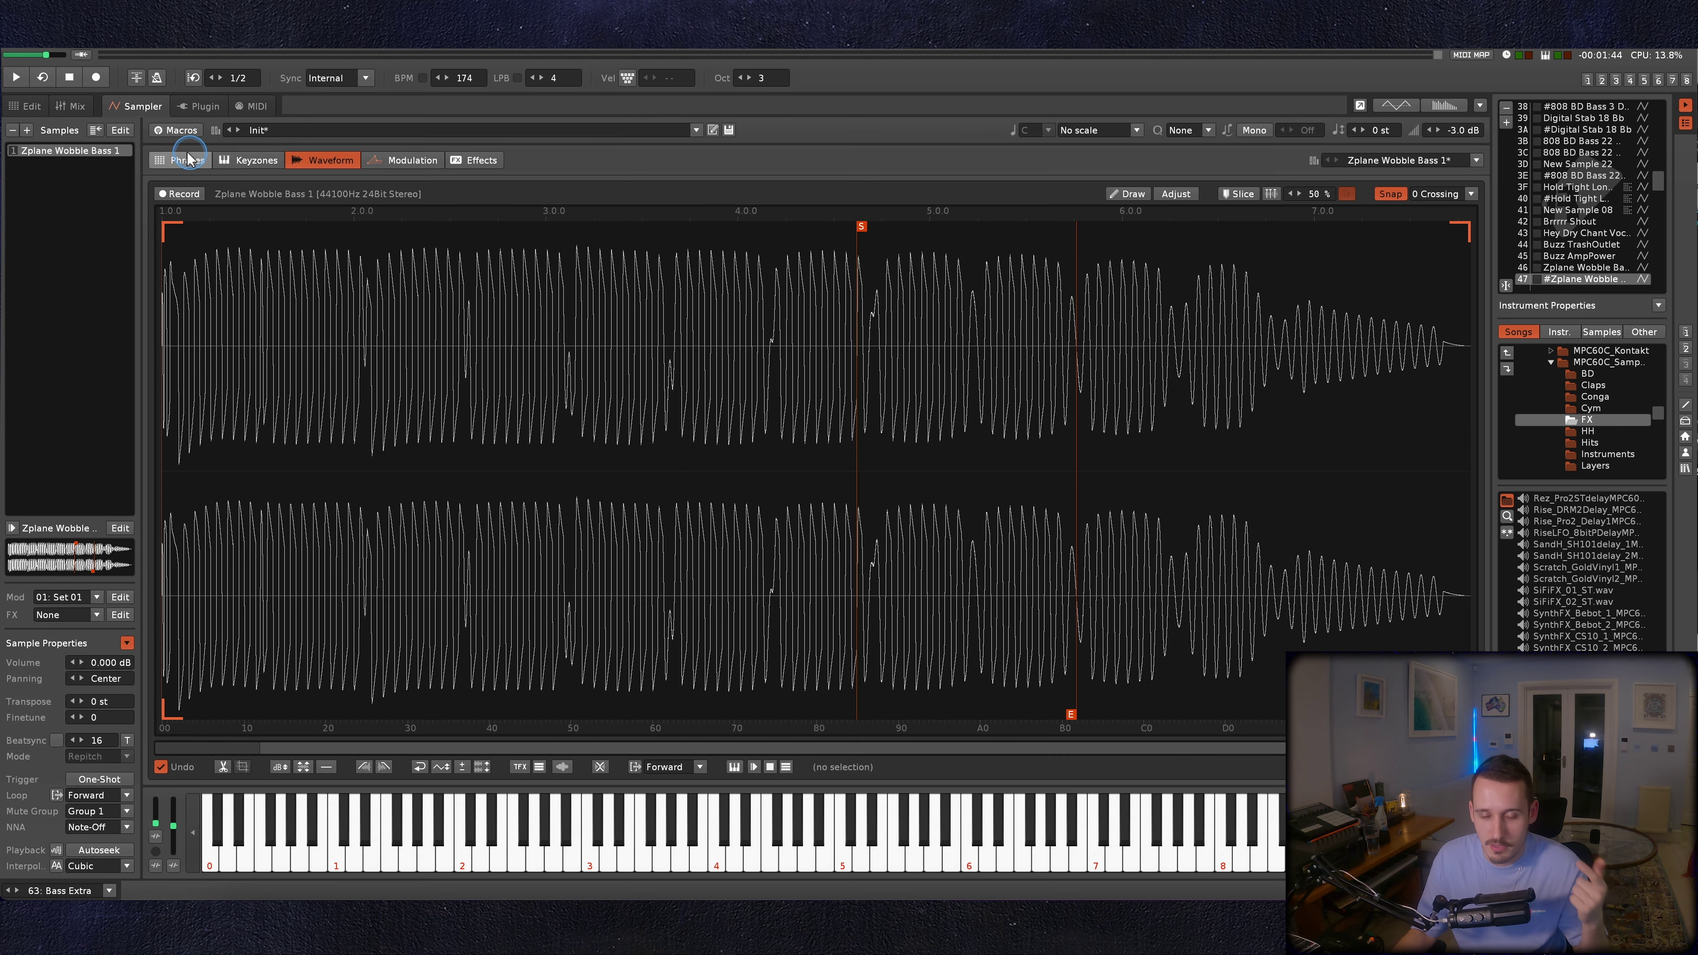
pyautogui.click(409, 160)
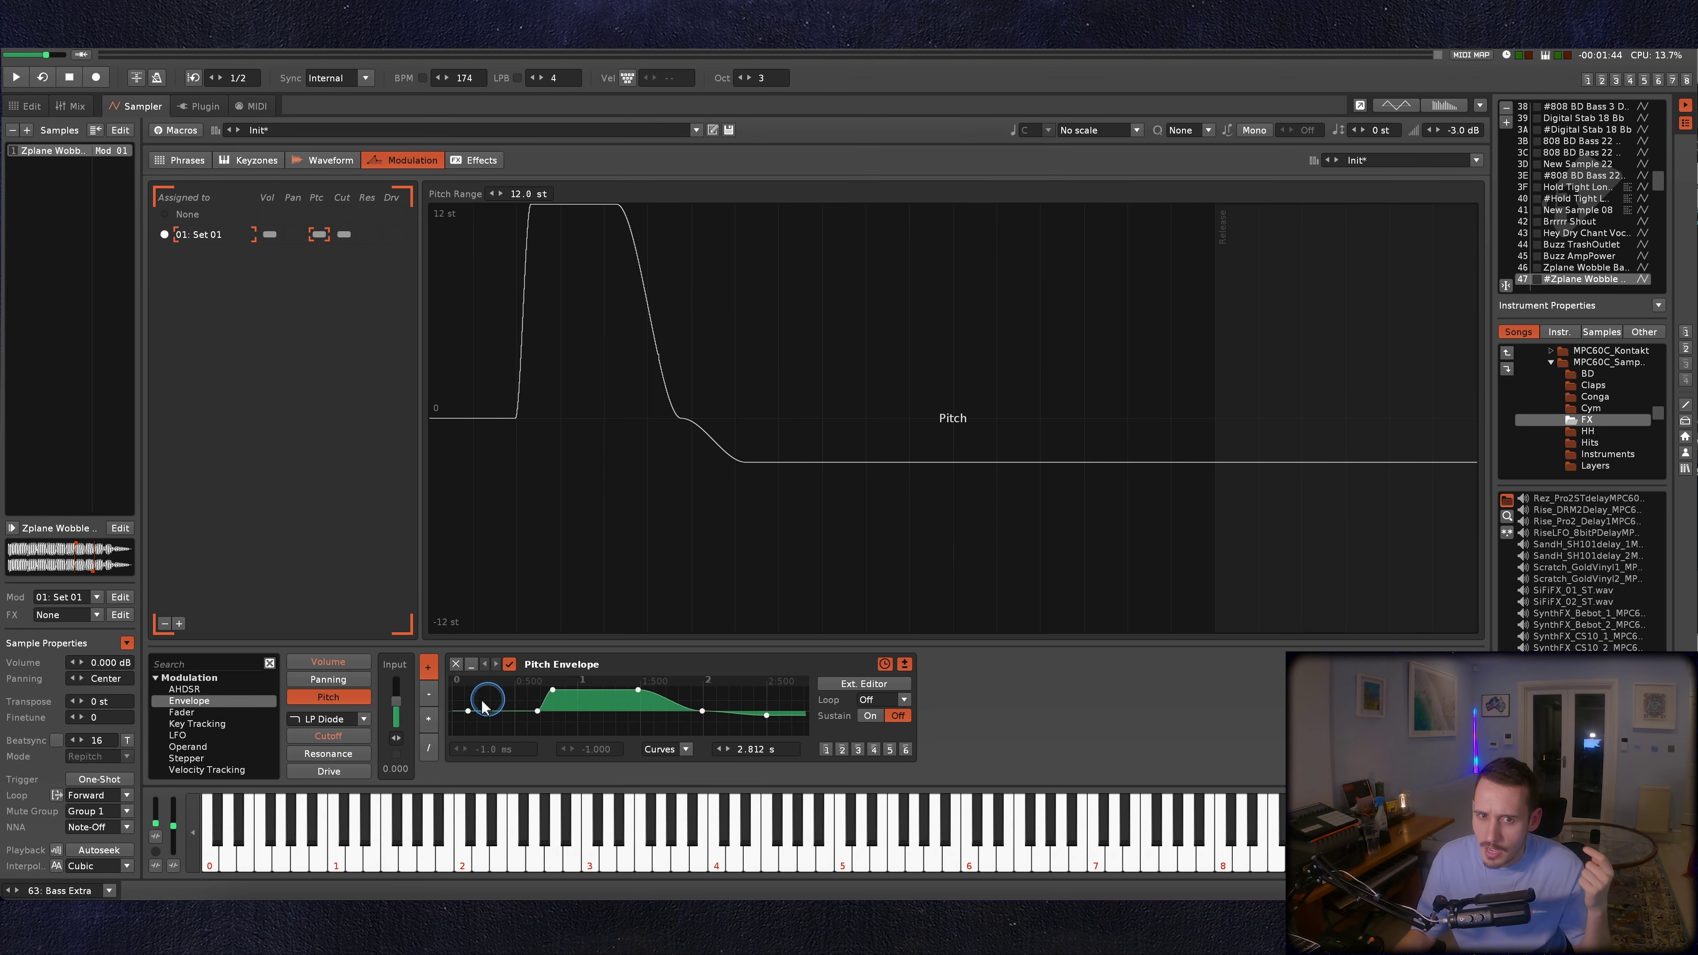
pyautogui.click(327, 160)
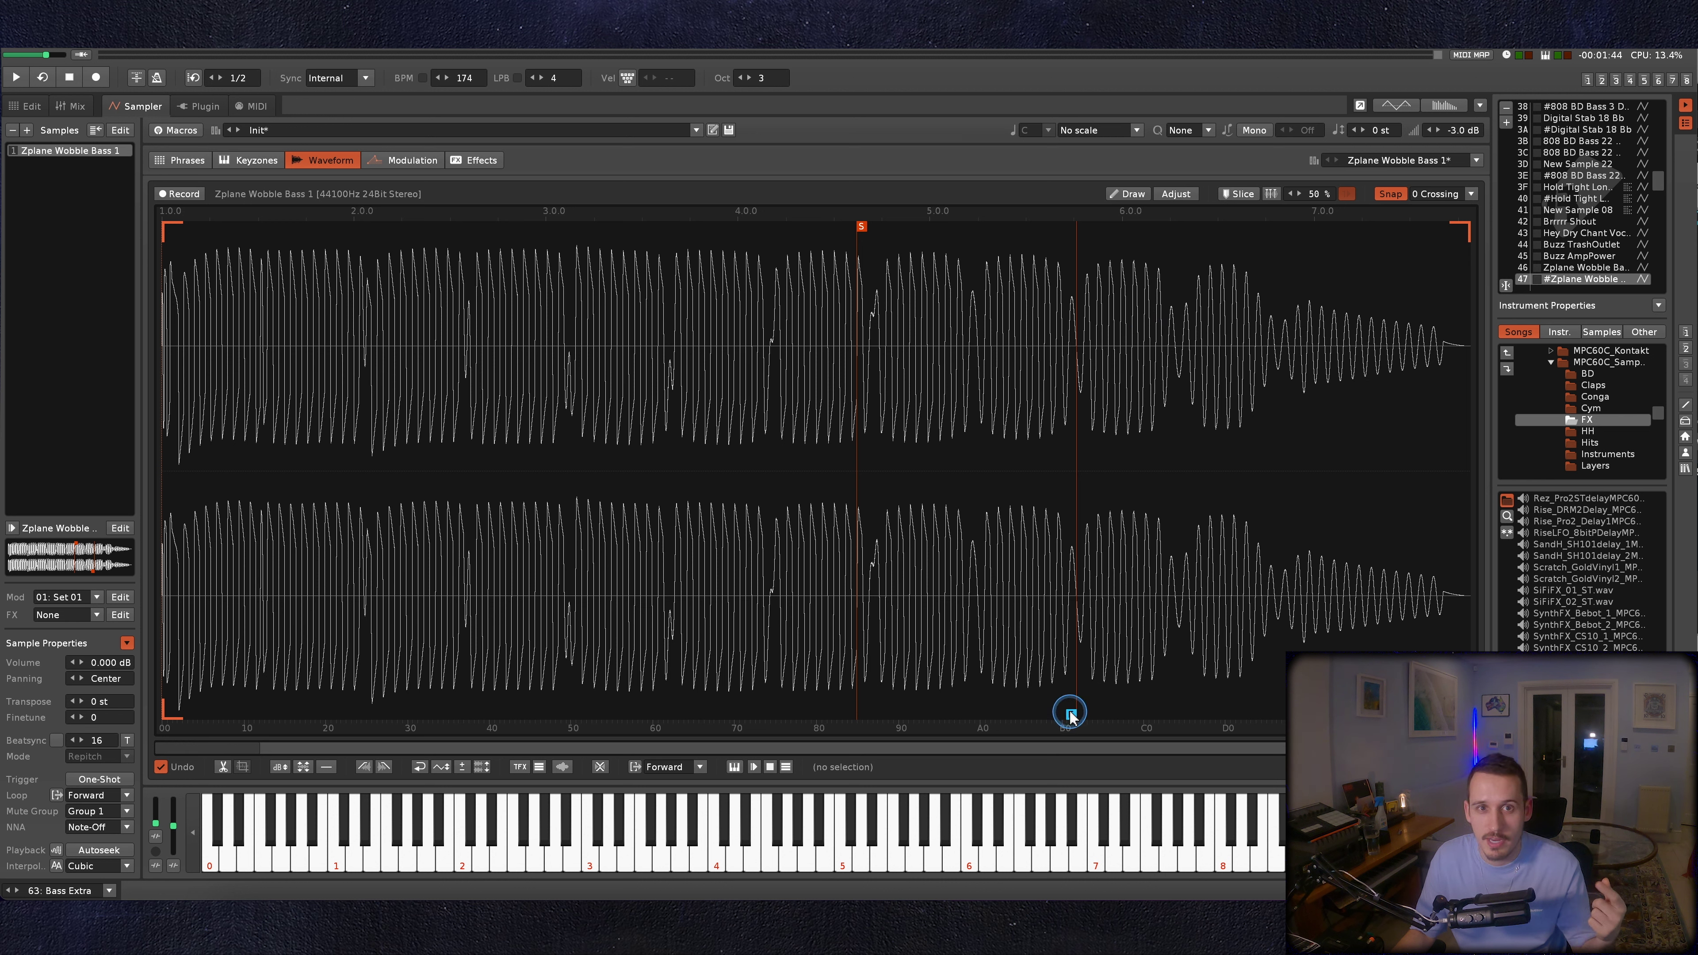
# Try a later loop end point on Zplane Wobble Bass 1, undo the change and audition the looped sample.
pyautogui.moveTo(1070, 713); pyautogui.dragTo(1172, 710)
pyautogui.hotkey('ctrl', 'z')
pyautogui.press('q')
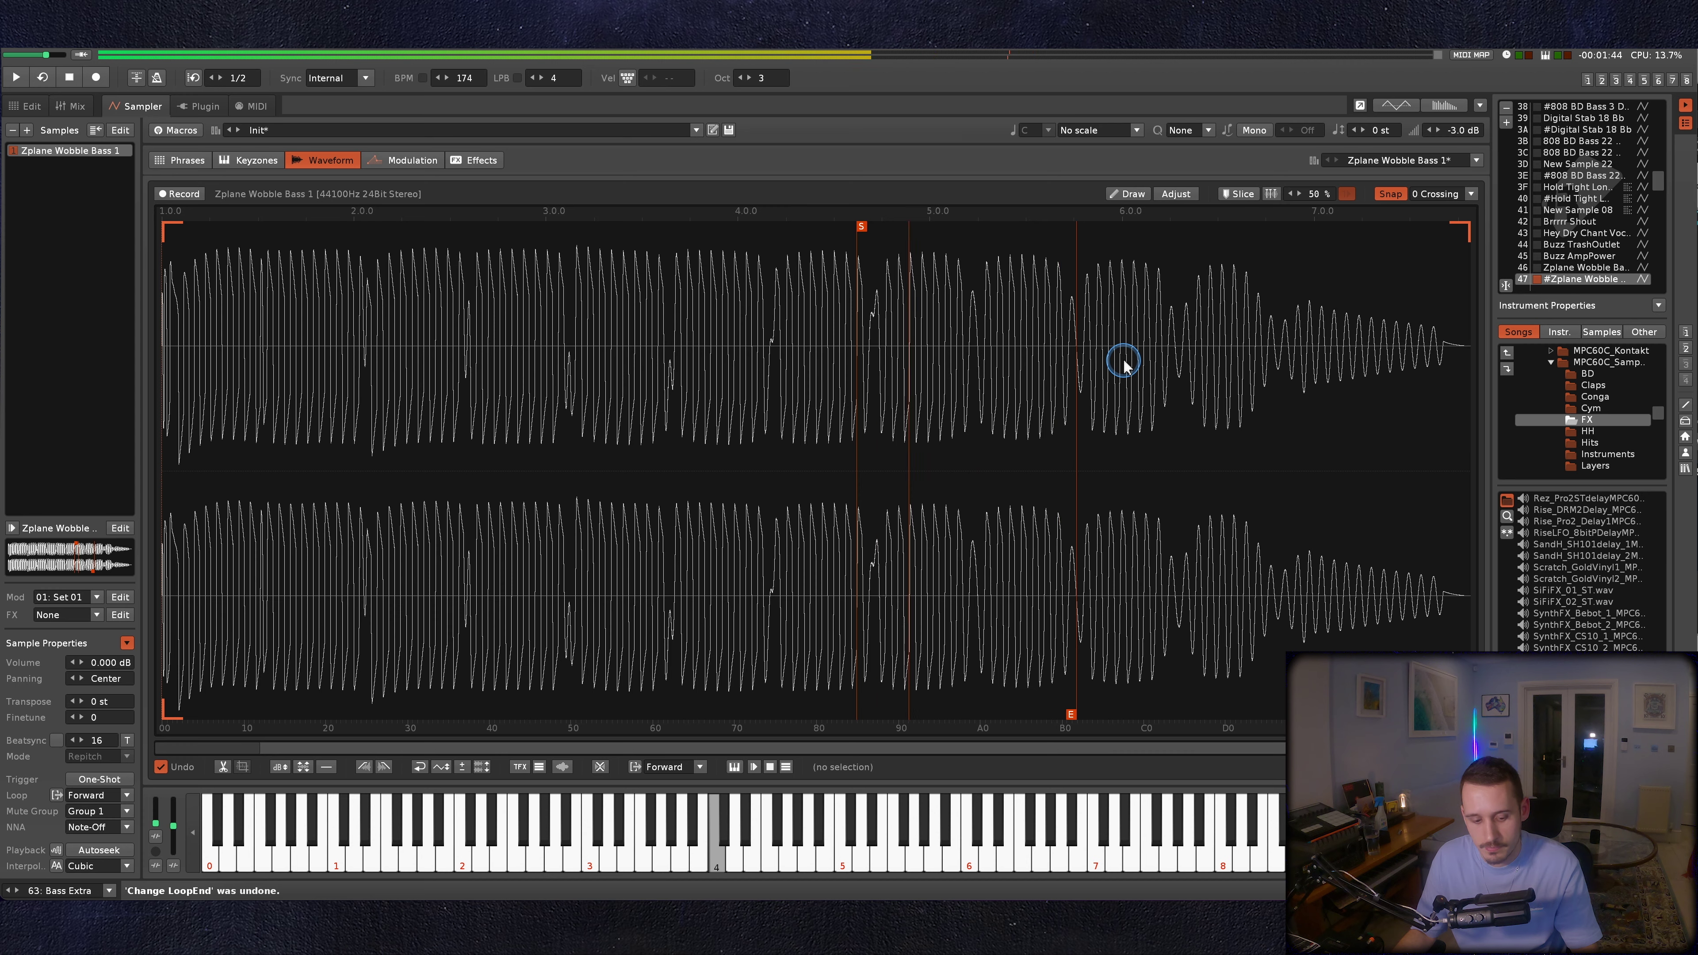
# Open the modulation of Arcade Dub Sample 14 from the Inst track's C-4 note in pattern 17 of Drop 1.
pyautogui.press('F1')
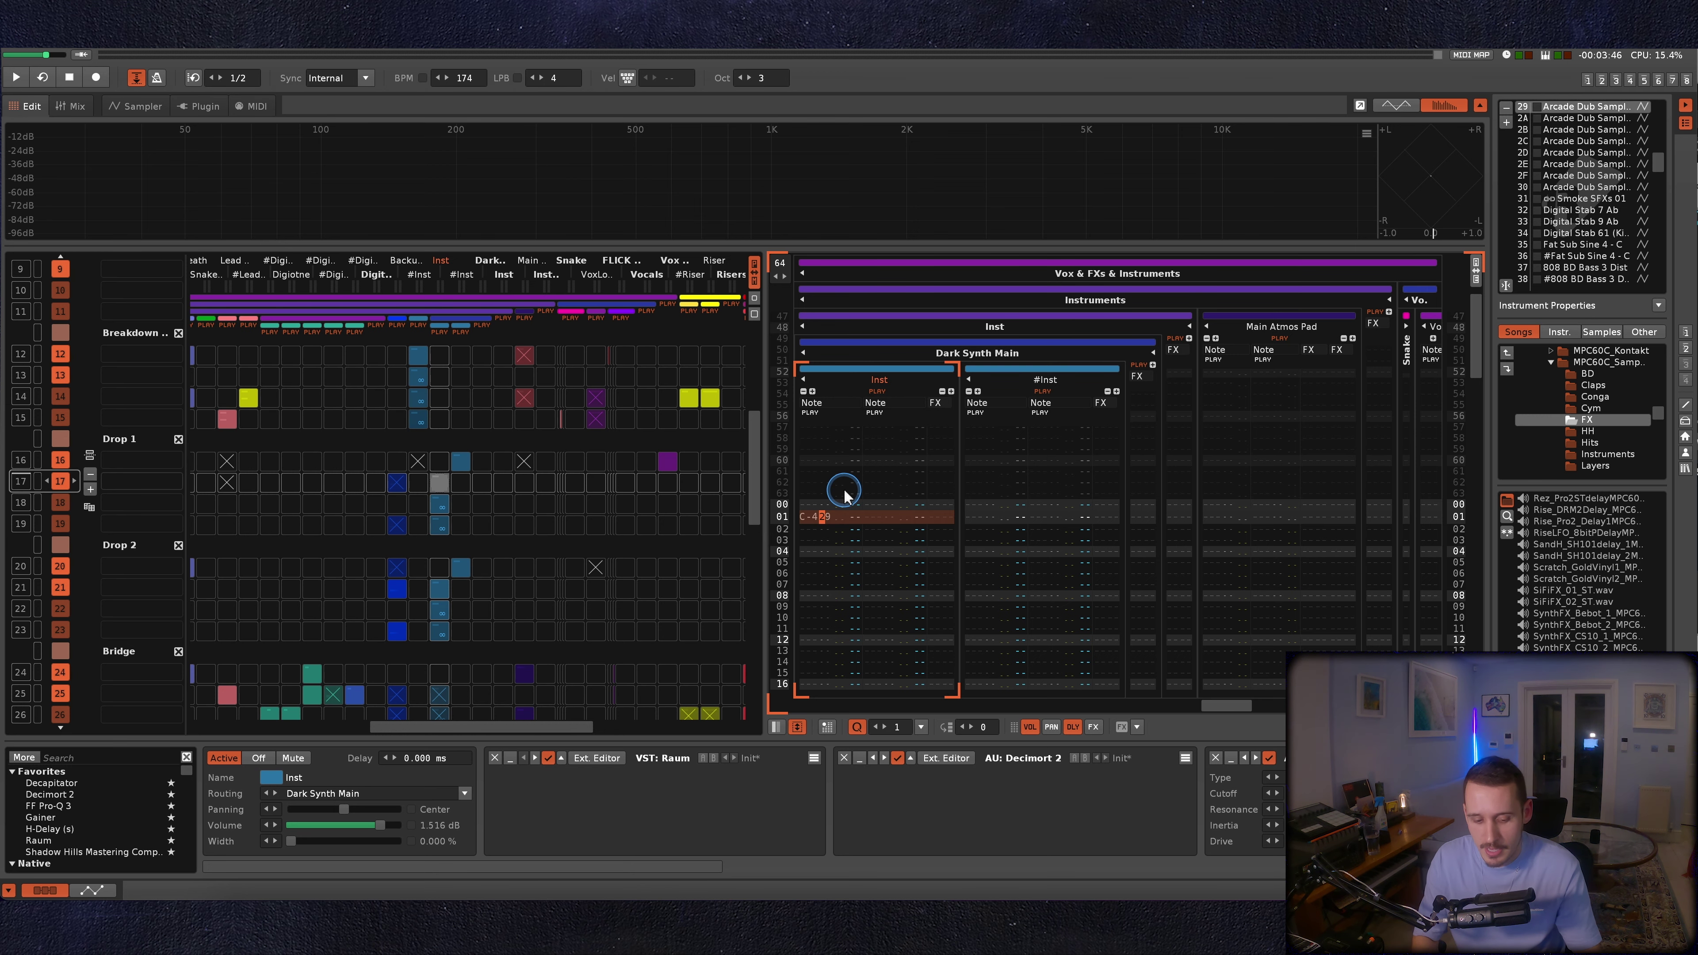
pyautogui.press('F5')
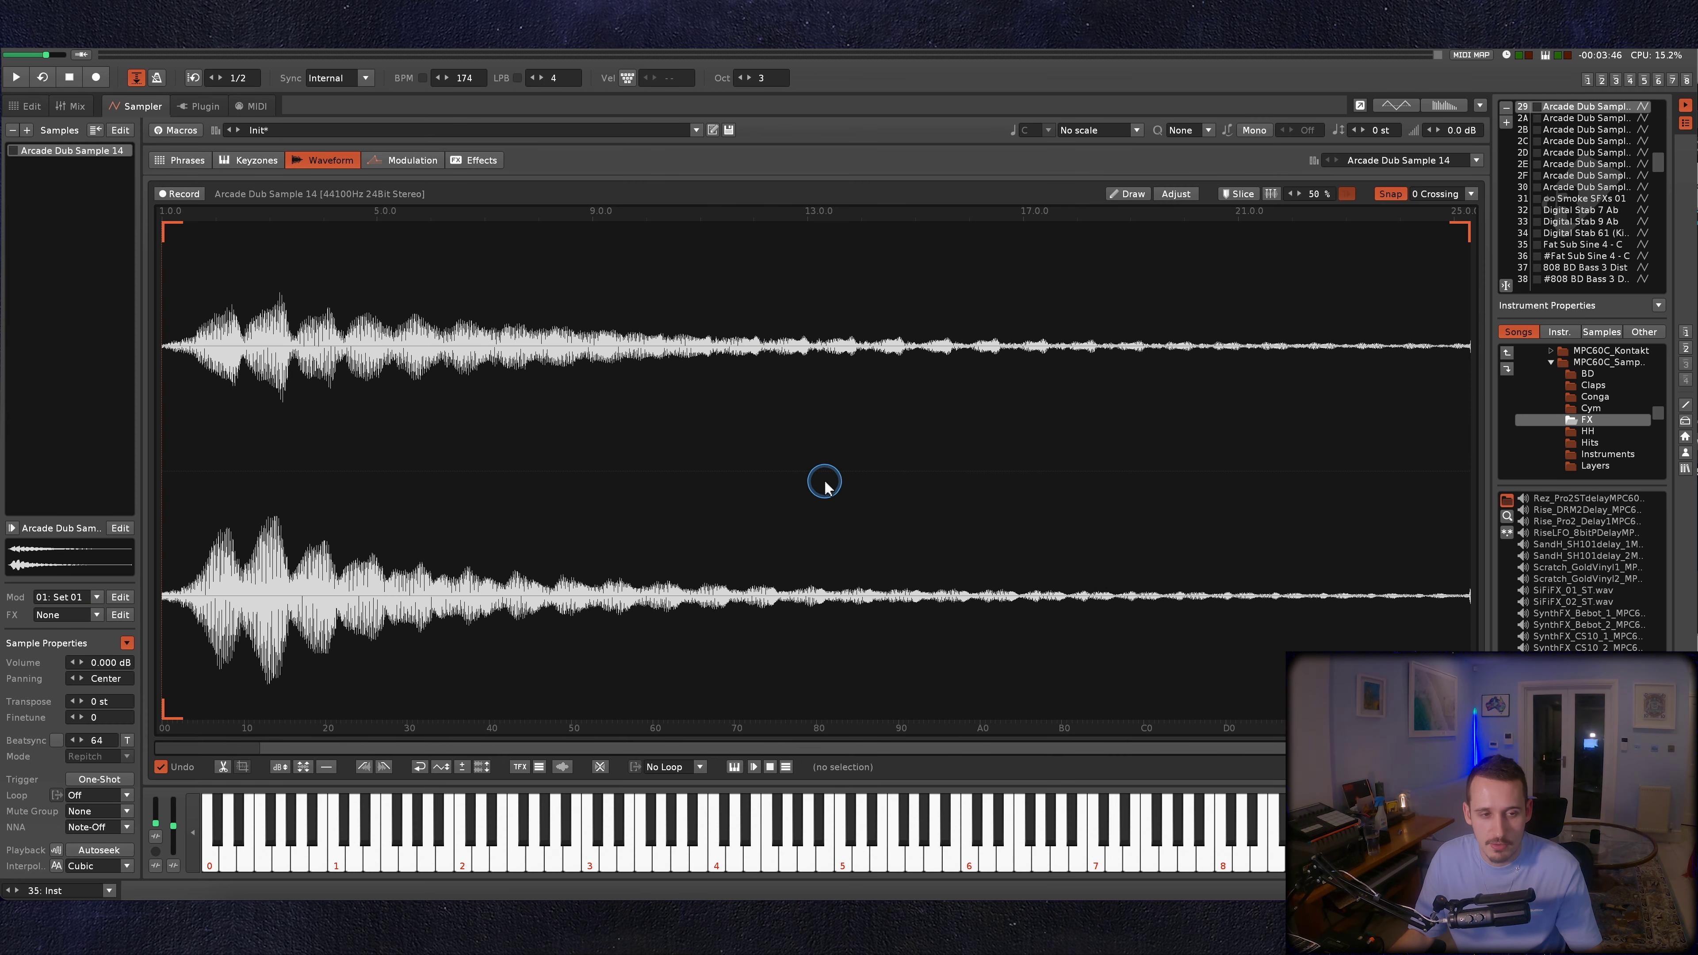
pyautogui.click(409, 161)
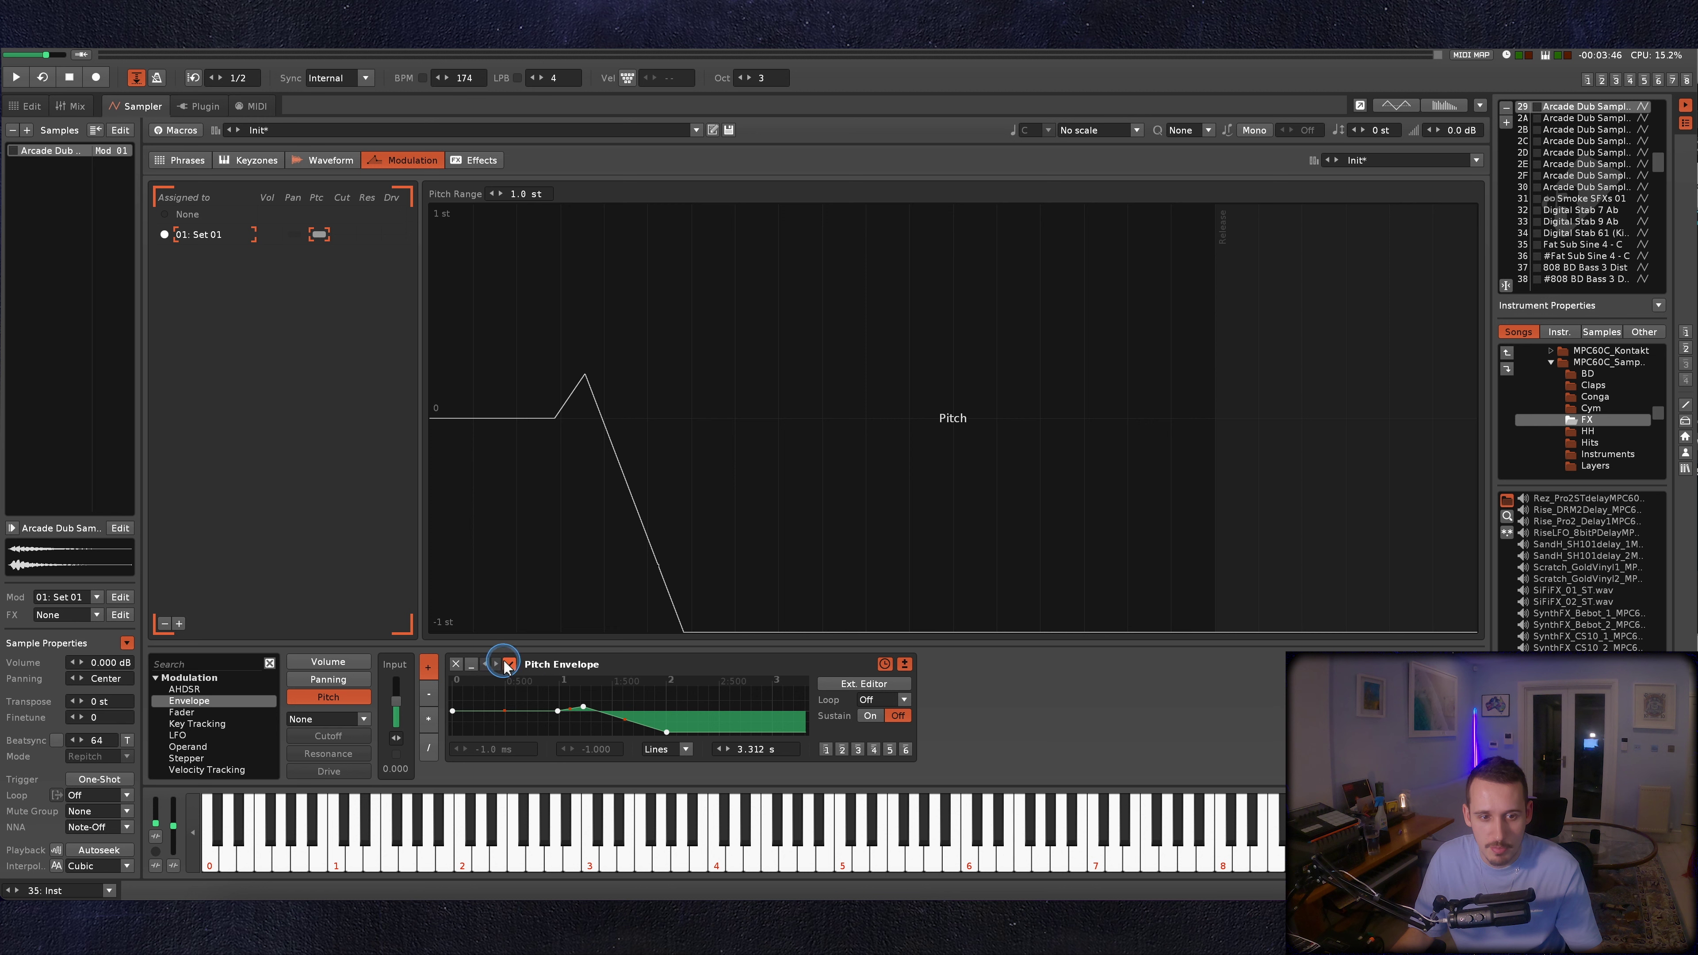
# Toggle Arcade Dub Sample 14's pitch envelope off and back on, and audition the sample with the envelope enlarged.
pyautogui.click(507, 665)
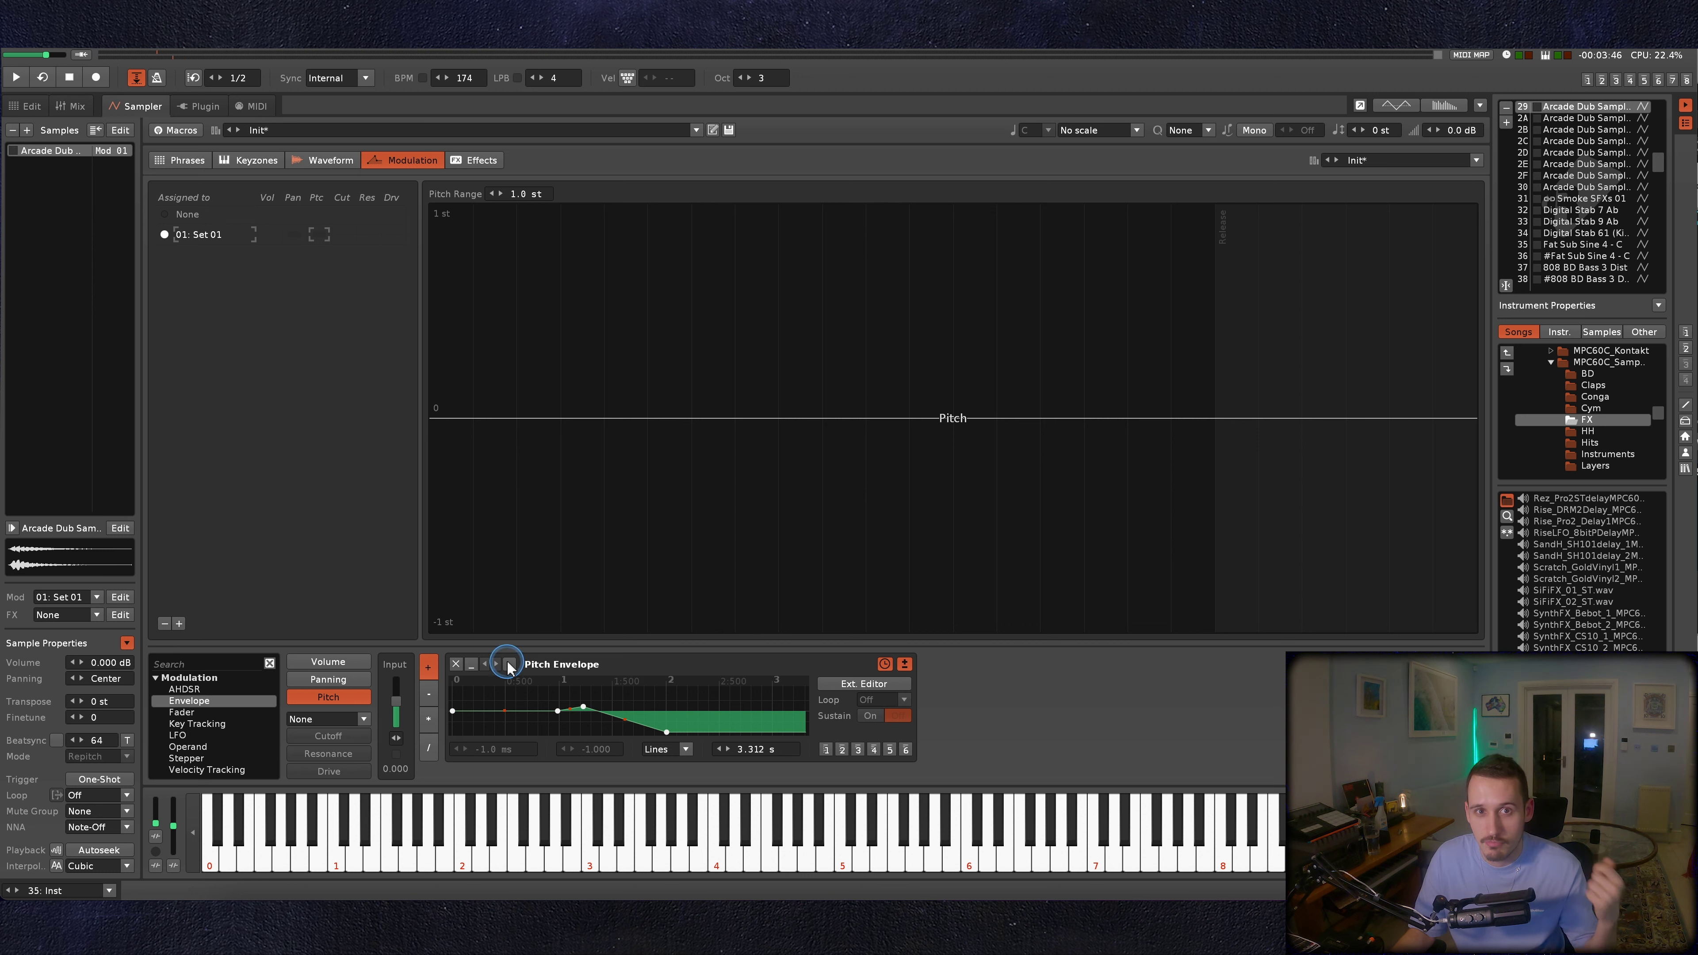
pyautogui.click(508, 665)
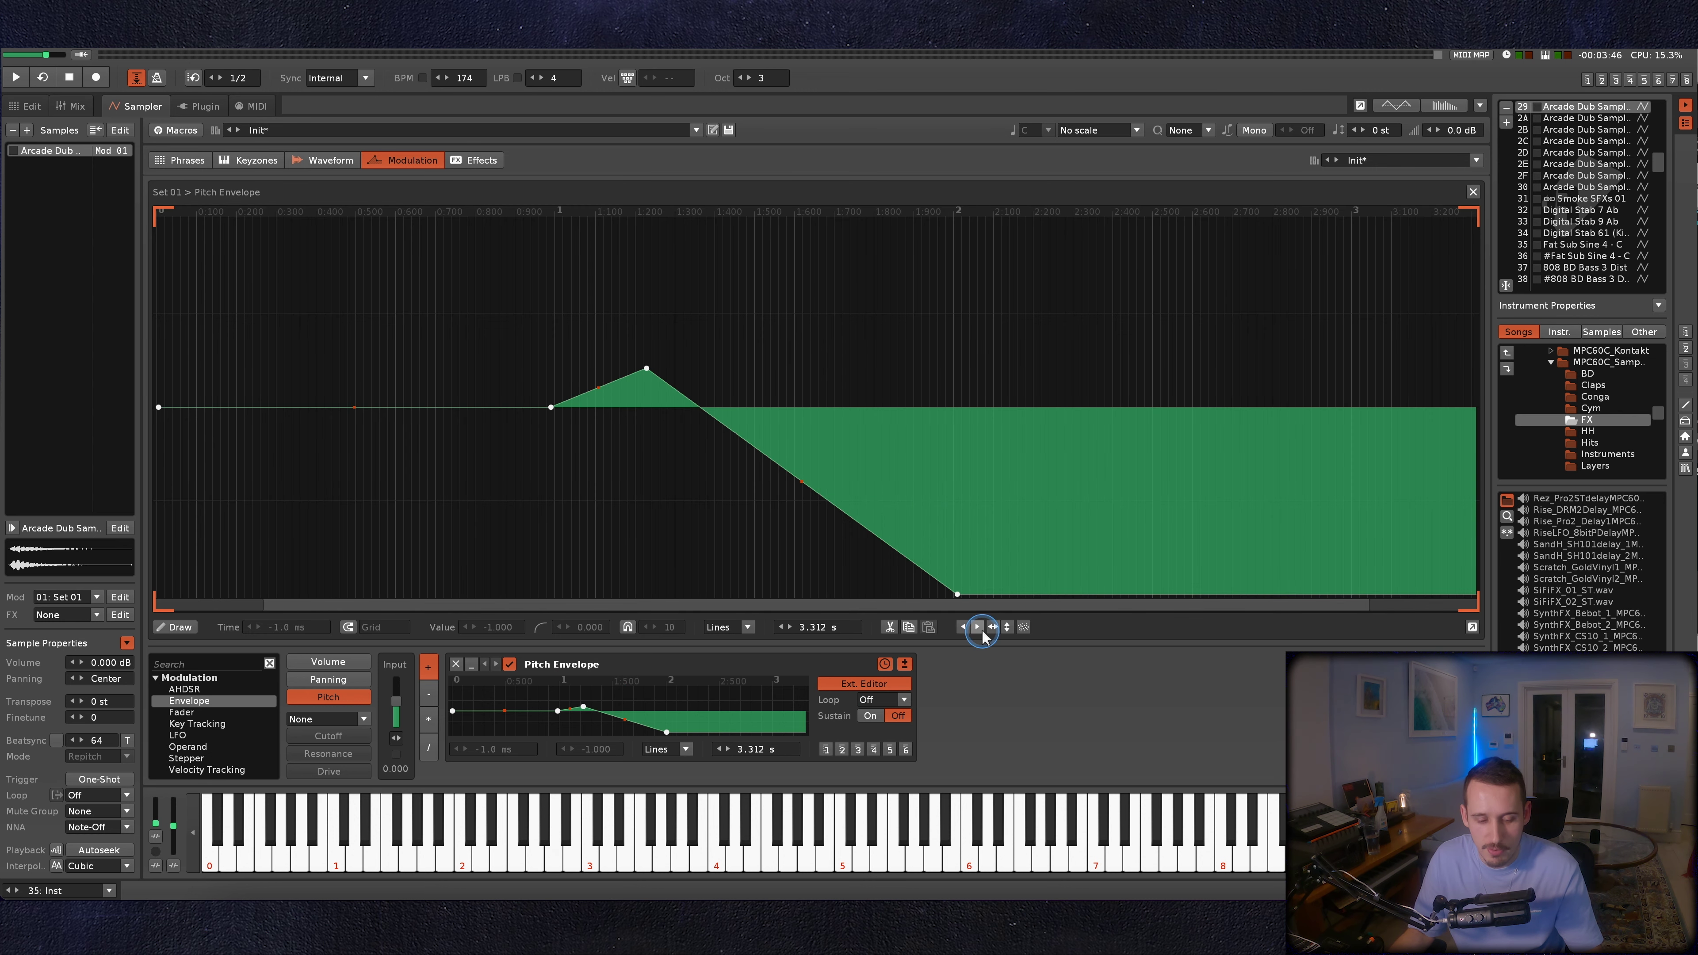
pyautogui.press('q')
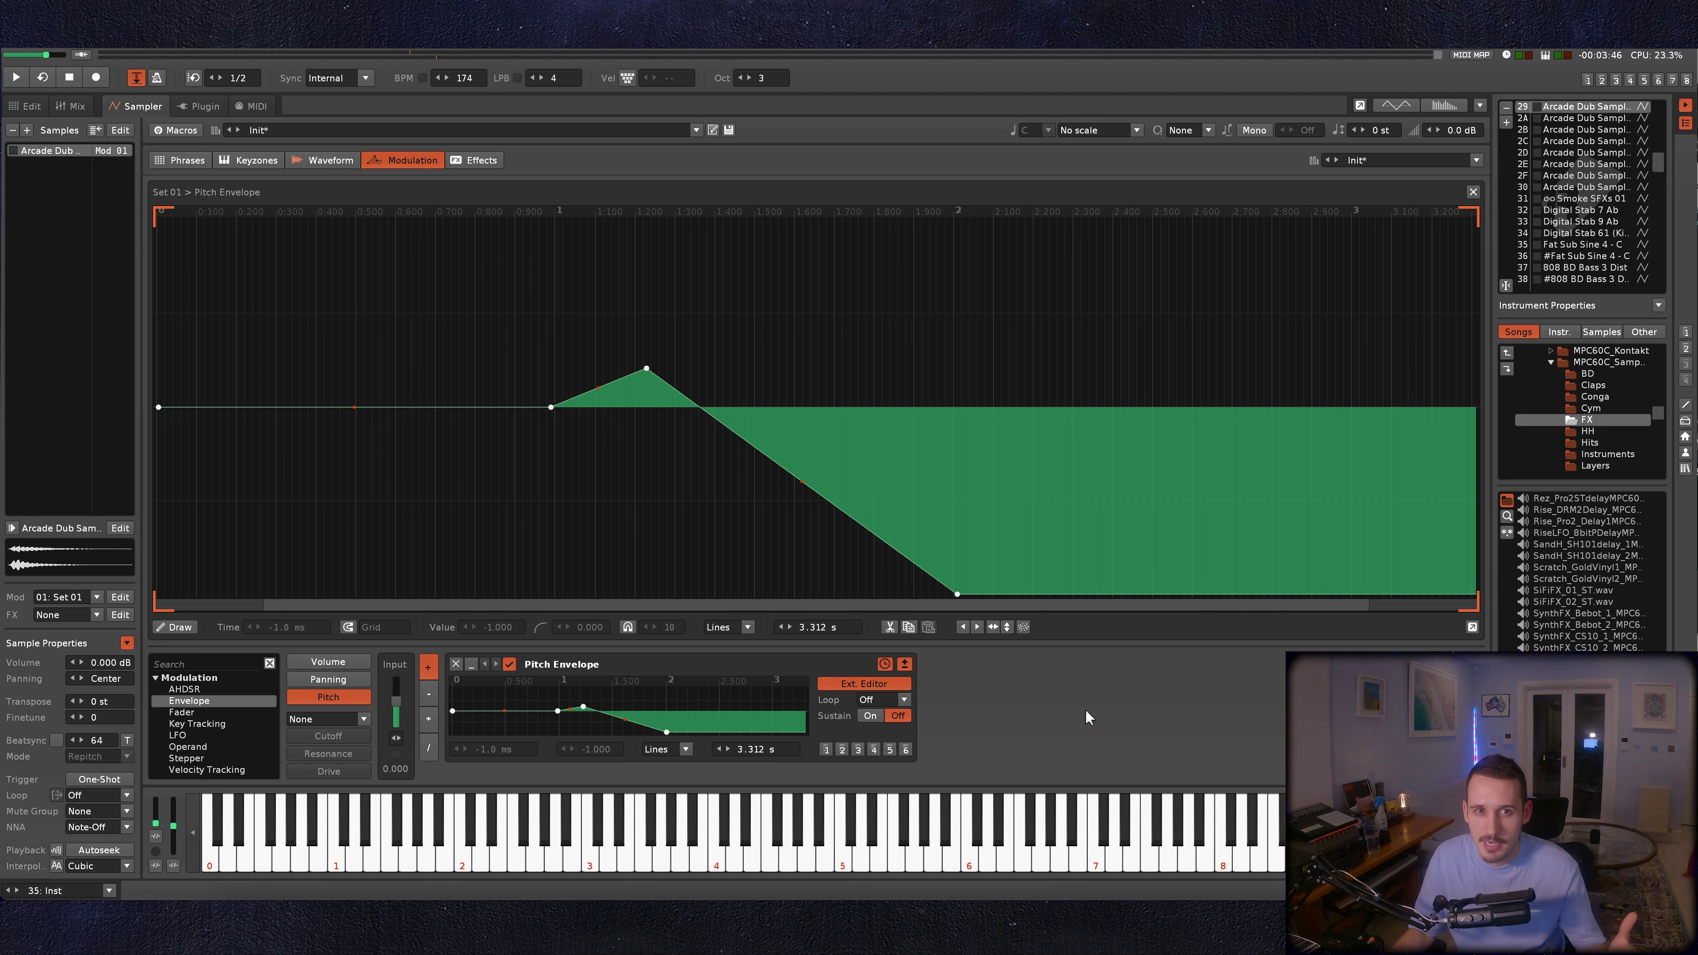
# Return to the pattern editor, play the Inst part and examine the #Inst track's C-4 note in pattern 15 of the breakdown.
pyautogui.click(27, 105)
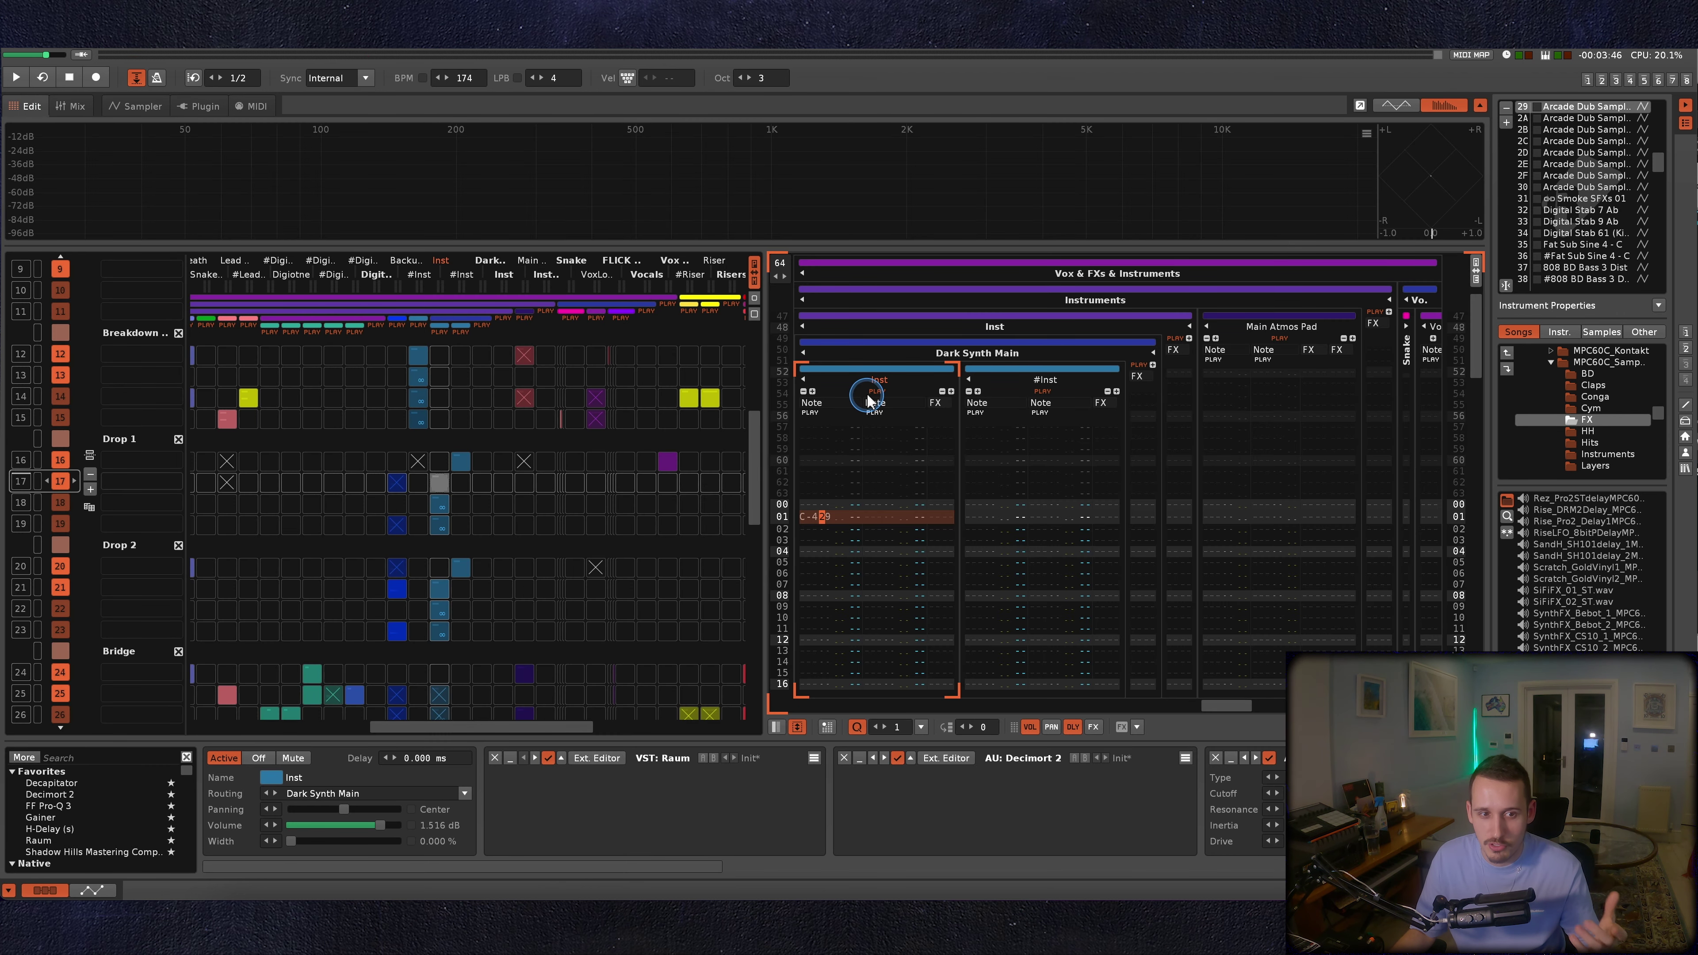
pyautogui.press('space')
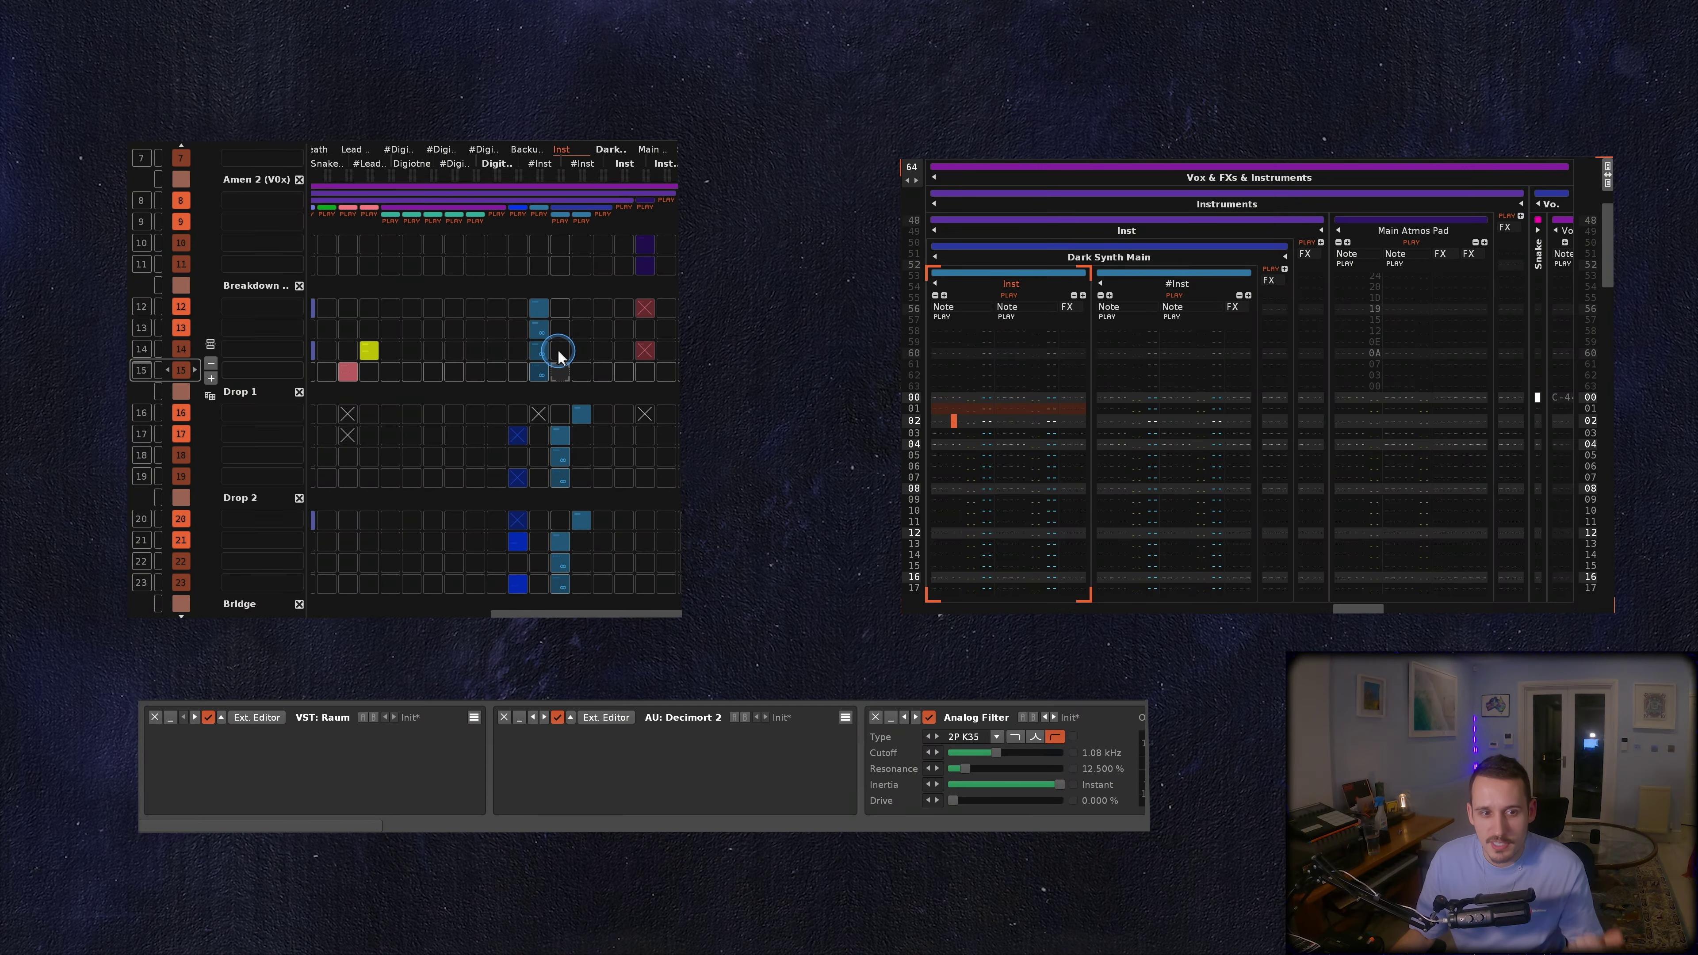
pyautogui.click(543, 374)
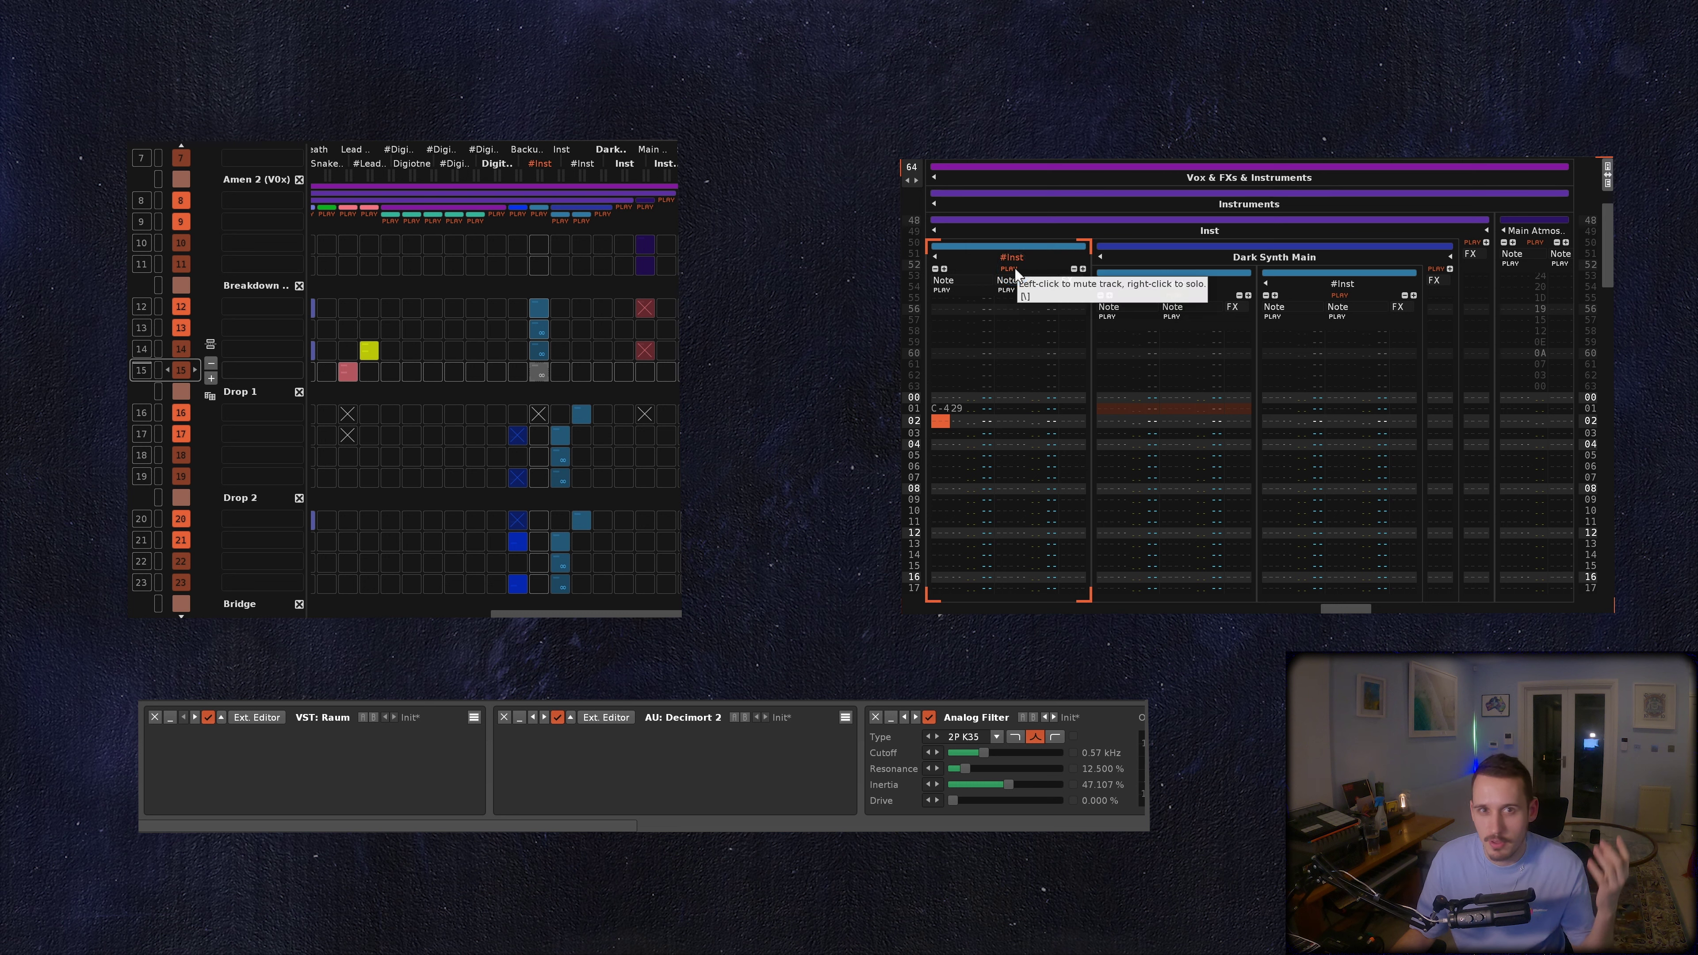
pyautogui.click(518, 302)
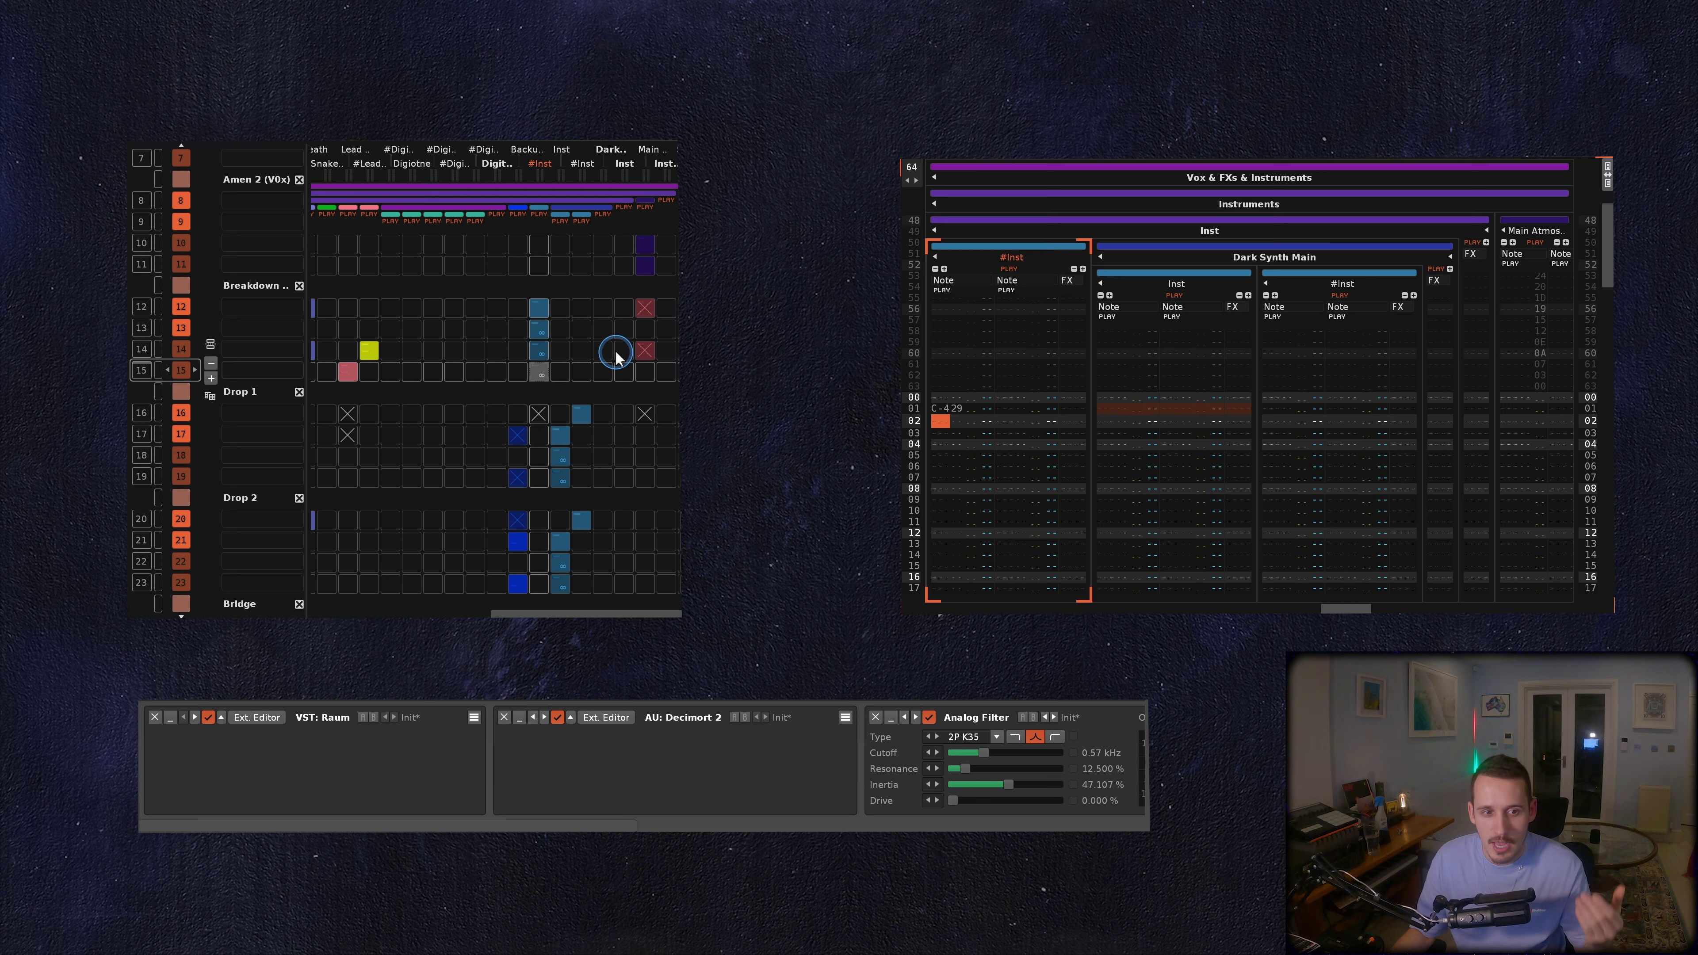
# Solo the #Inst track, play its C-4 note in pattern 15 while examining its Analog Filter, and unsolo it.
pyautogui.click(1008, 269)
pyautogui.click(953, 413)
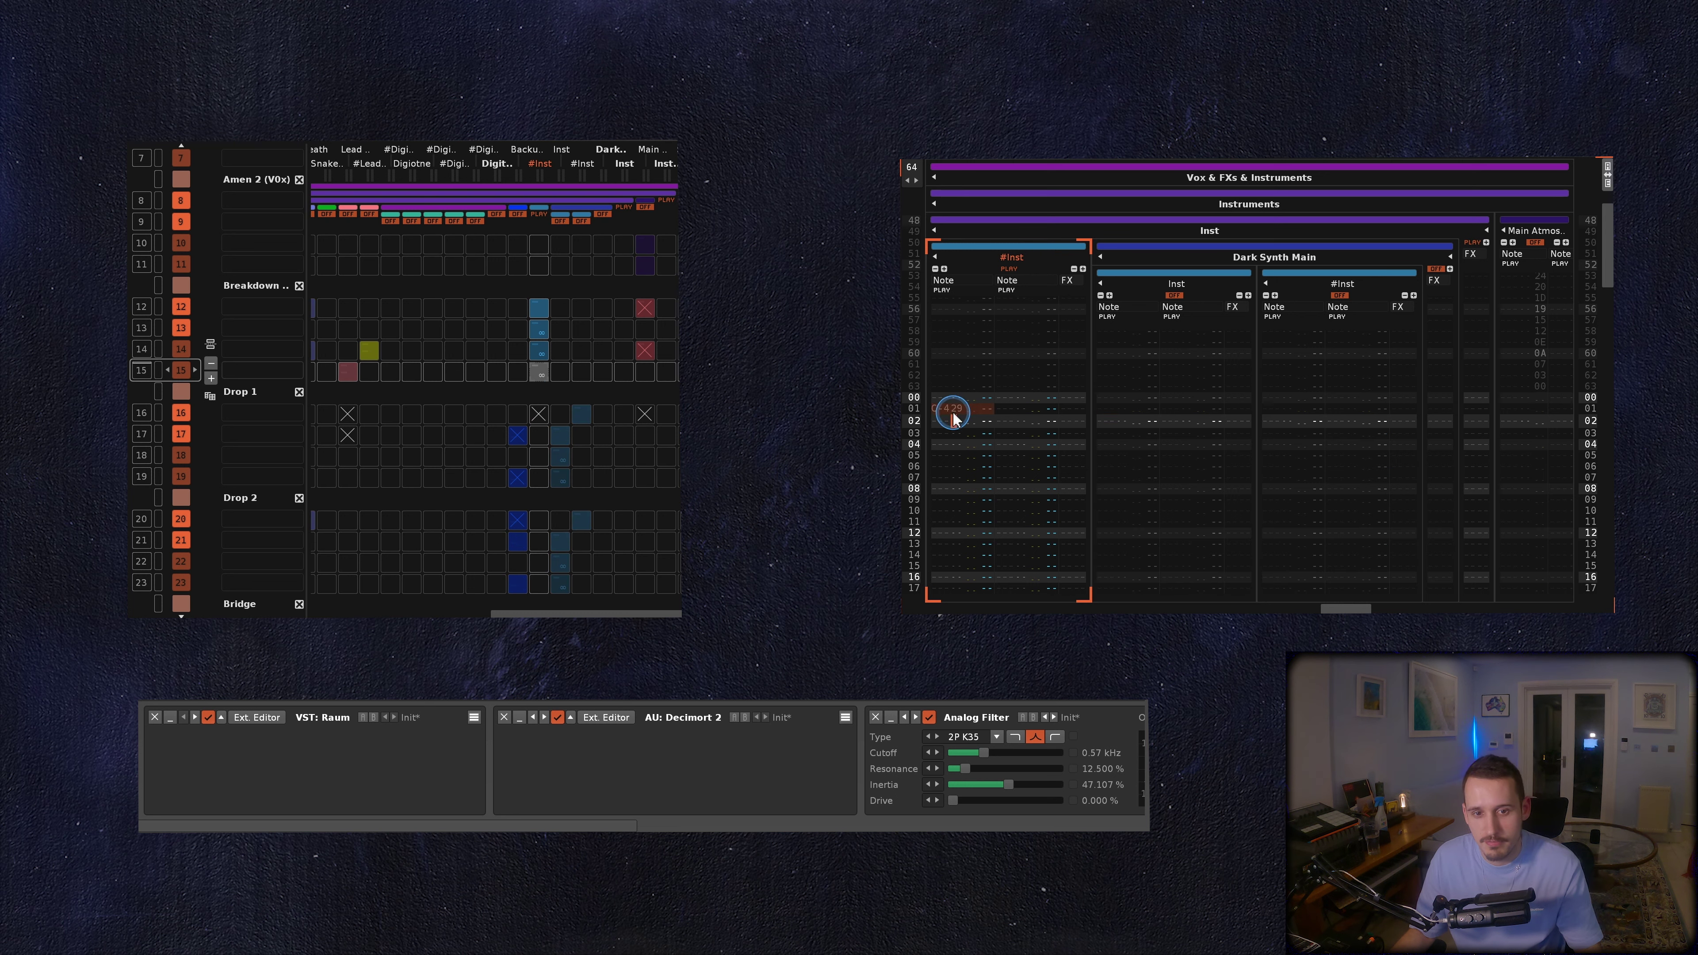
pyautogui.press('space')
pyautogui.hscroll(5, 530, 736)
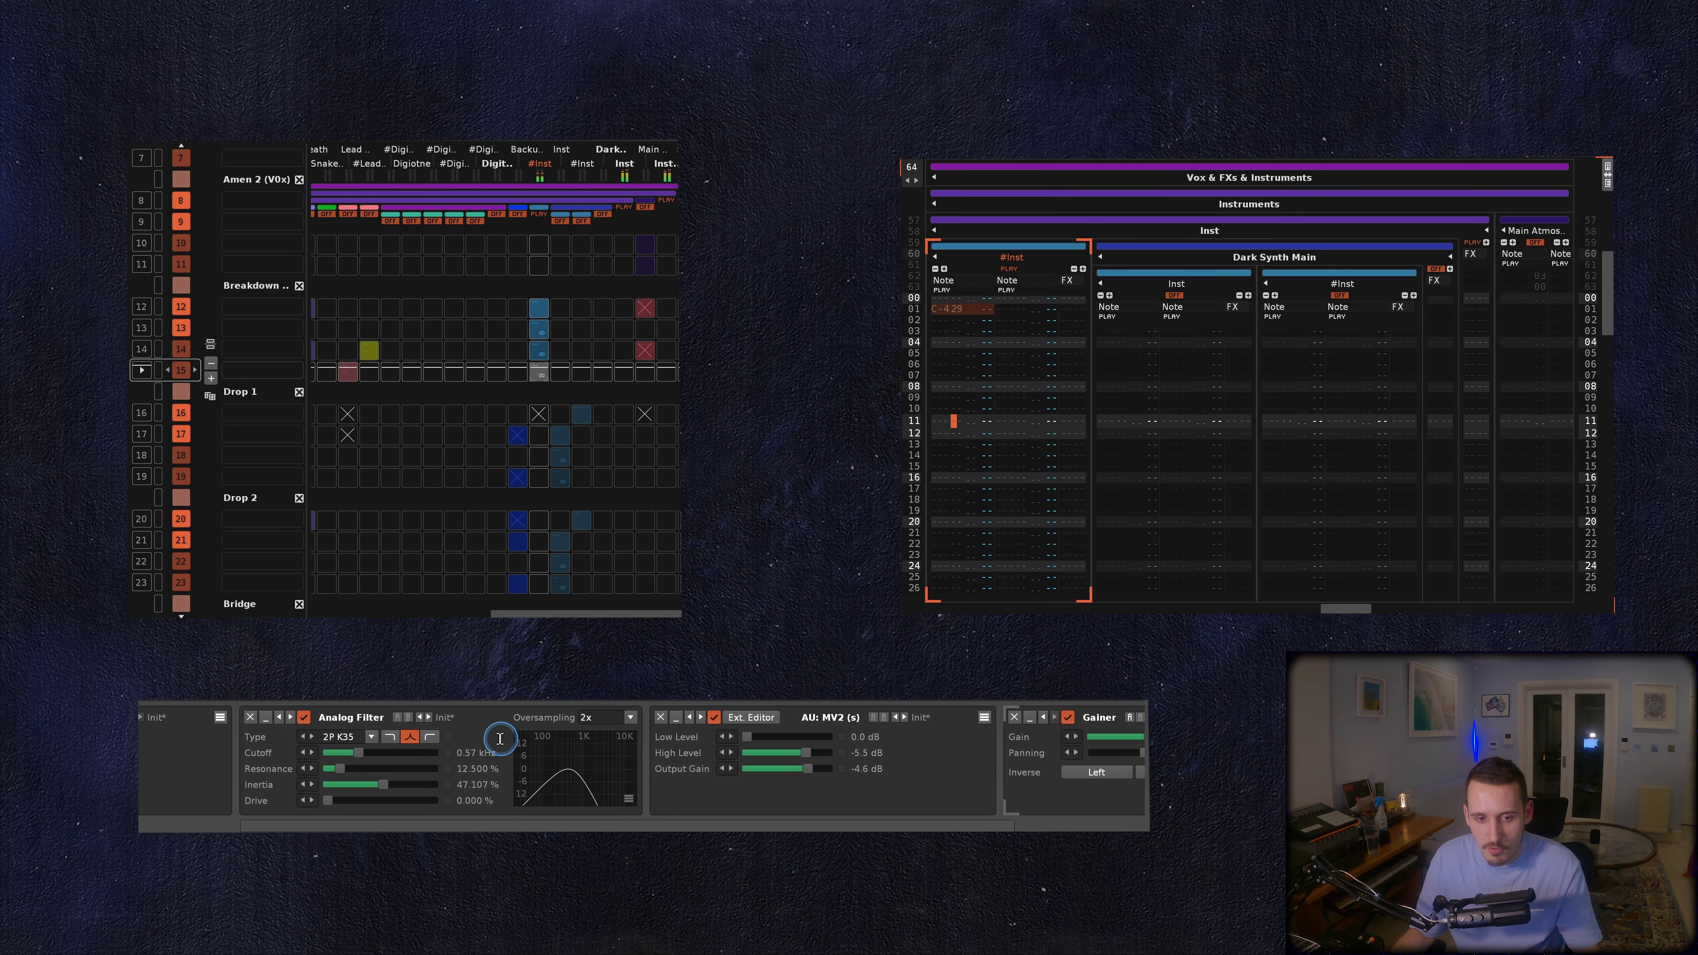
pyautogui.click(459, 769)
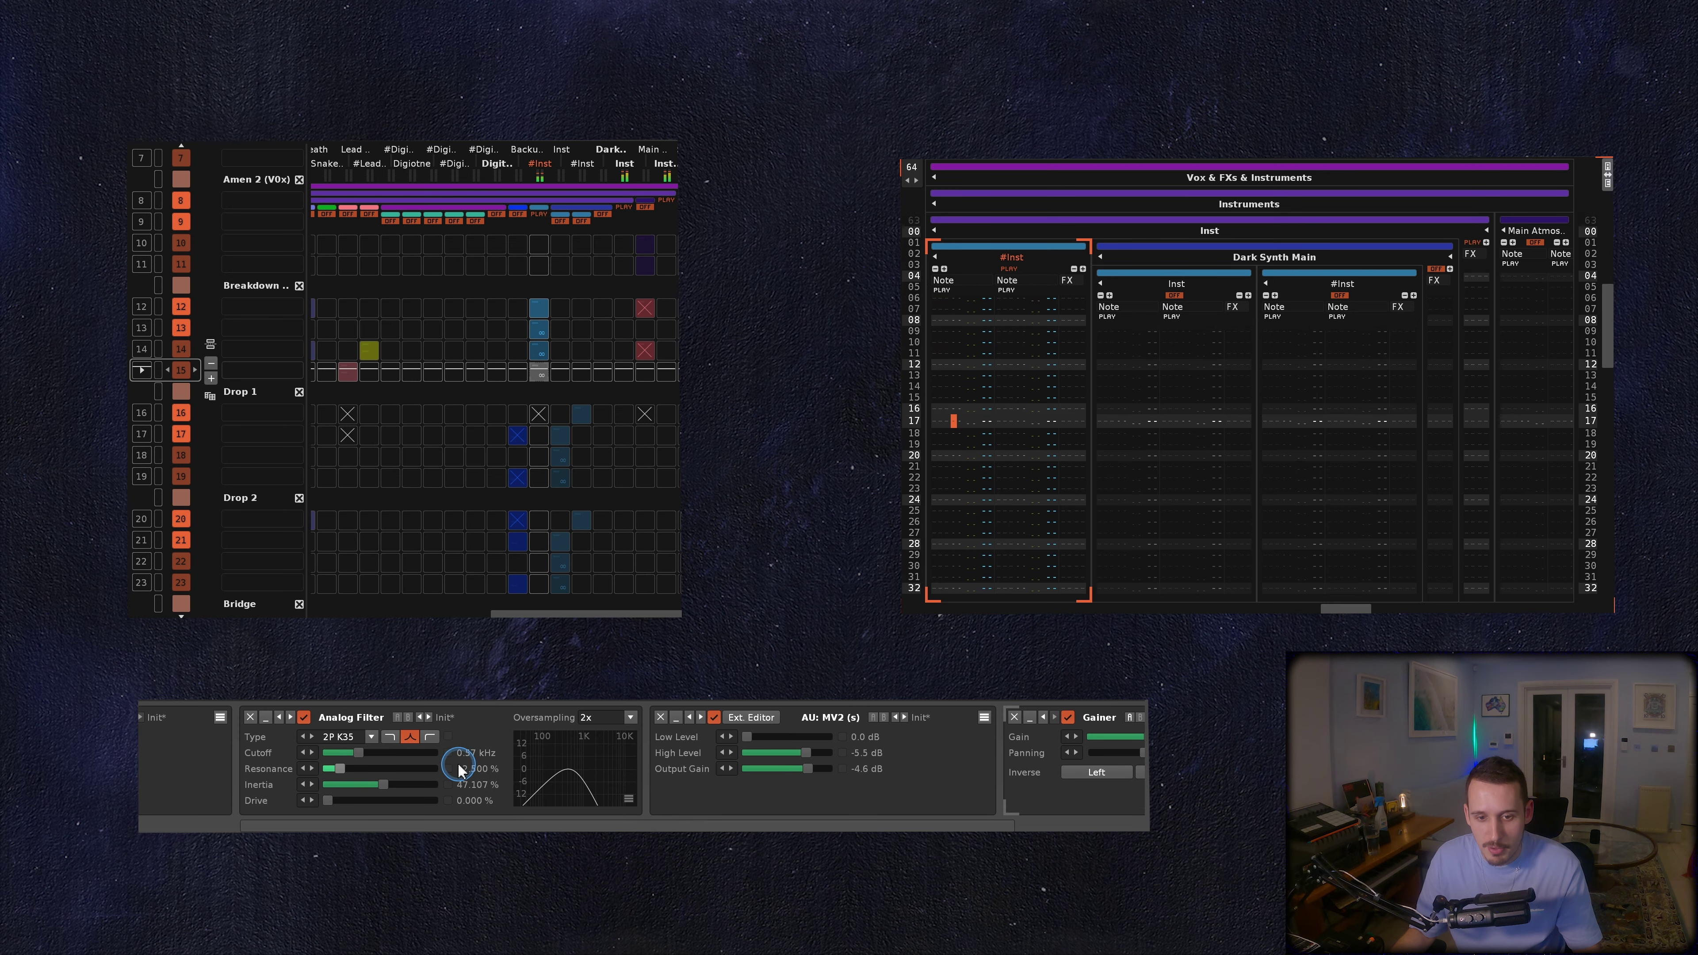
pyautogui.click(298, 723)
pyautogui.click(539, 410)
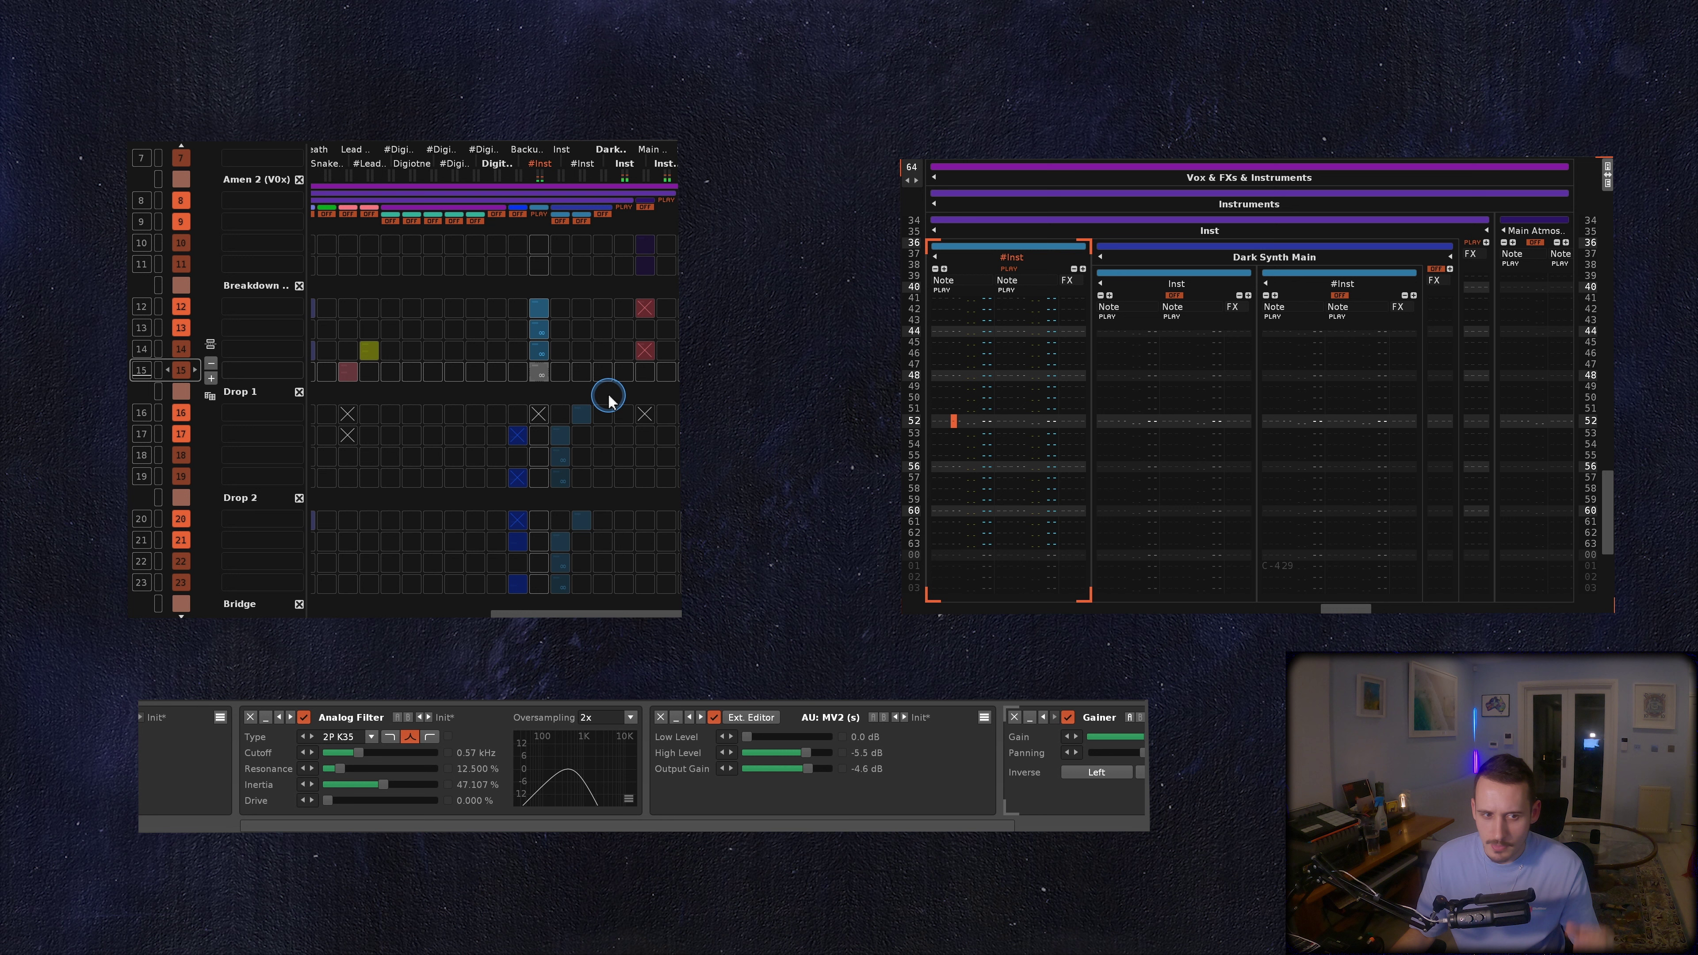
pyautogui.click(1048, 281)
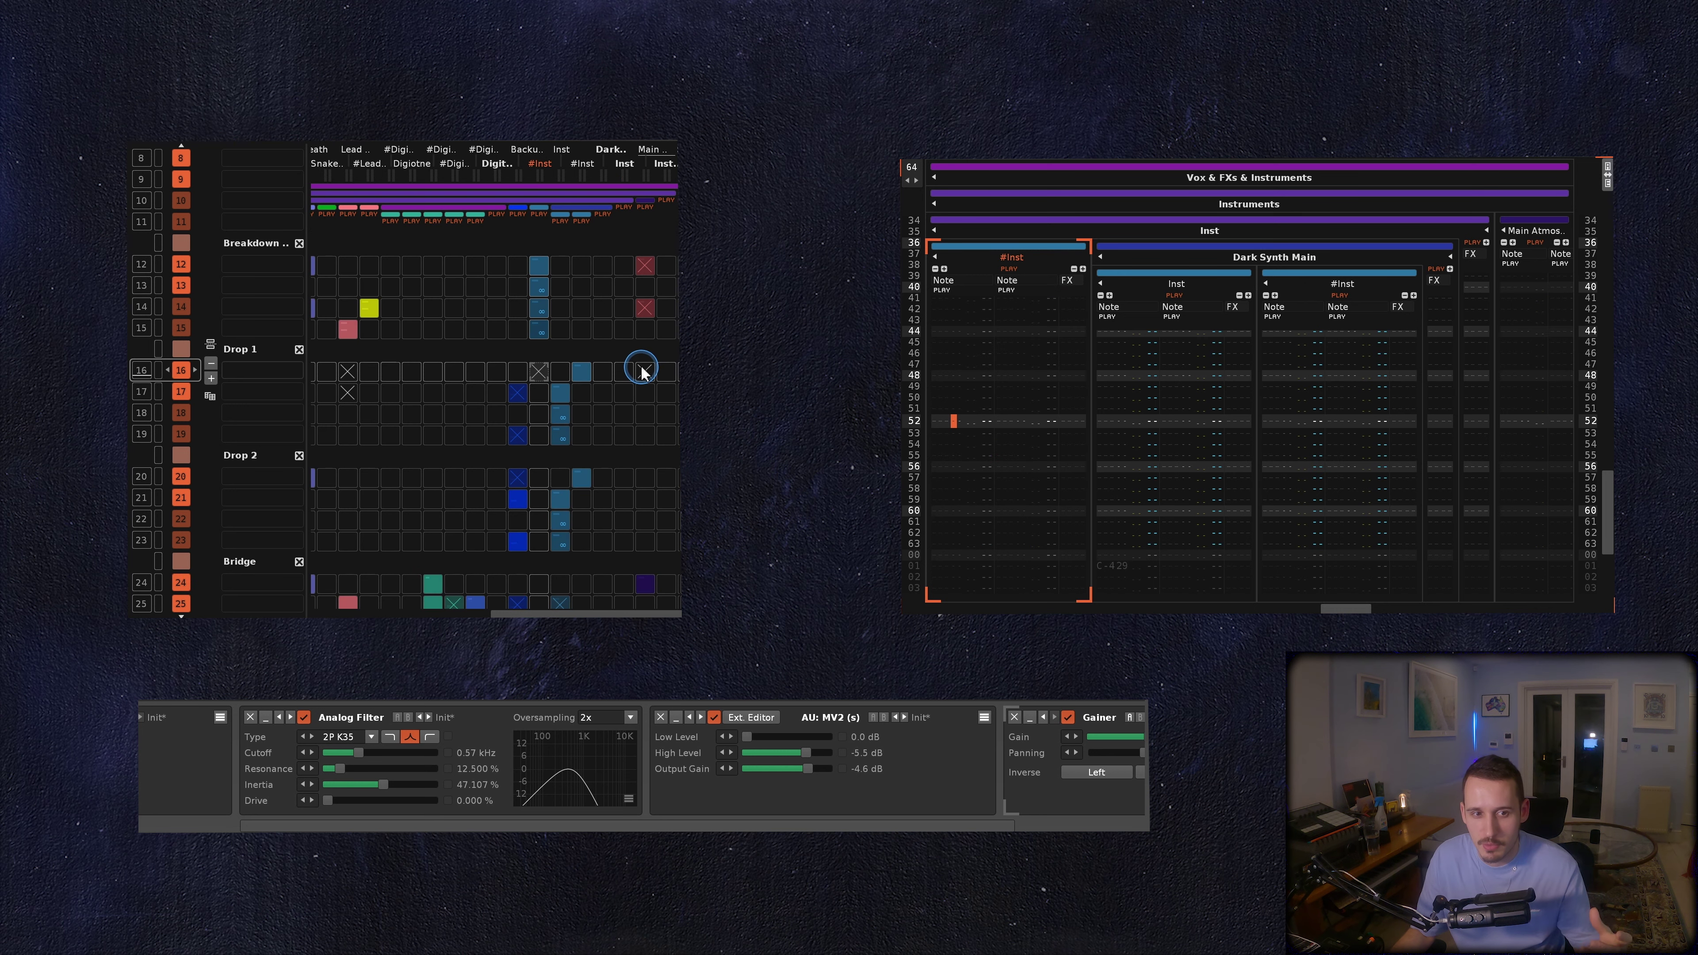
# Solo and play Dark Synth Main's #Inst track in pattern 16 with its Wub Filter LFO devices in view, and unsolo it.
pyautogui.click(580, 370)
pyautogui.click(849, 824)
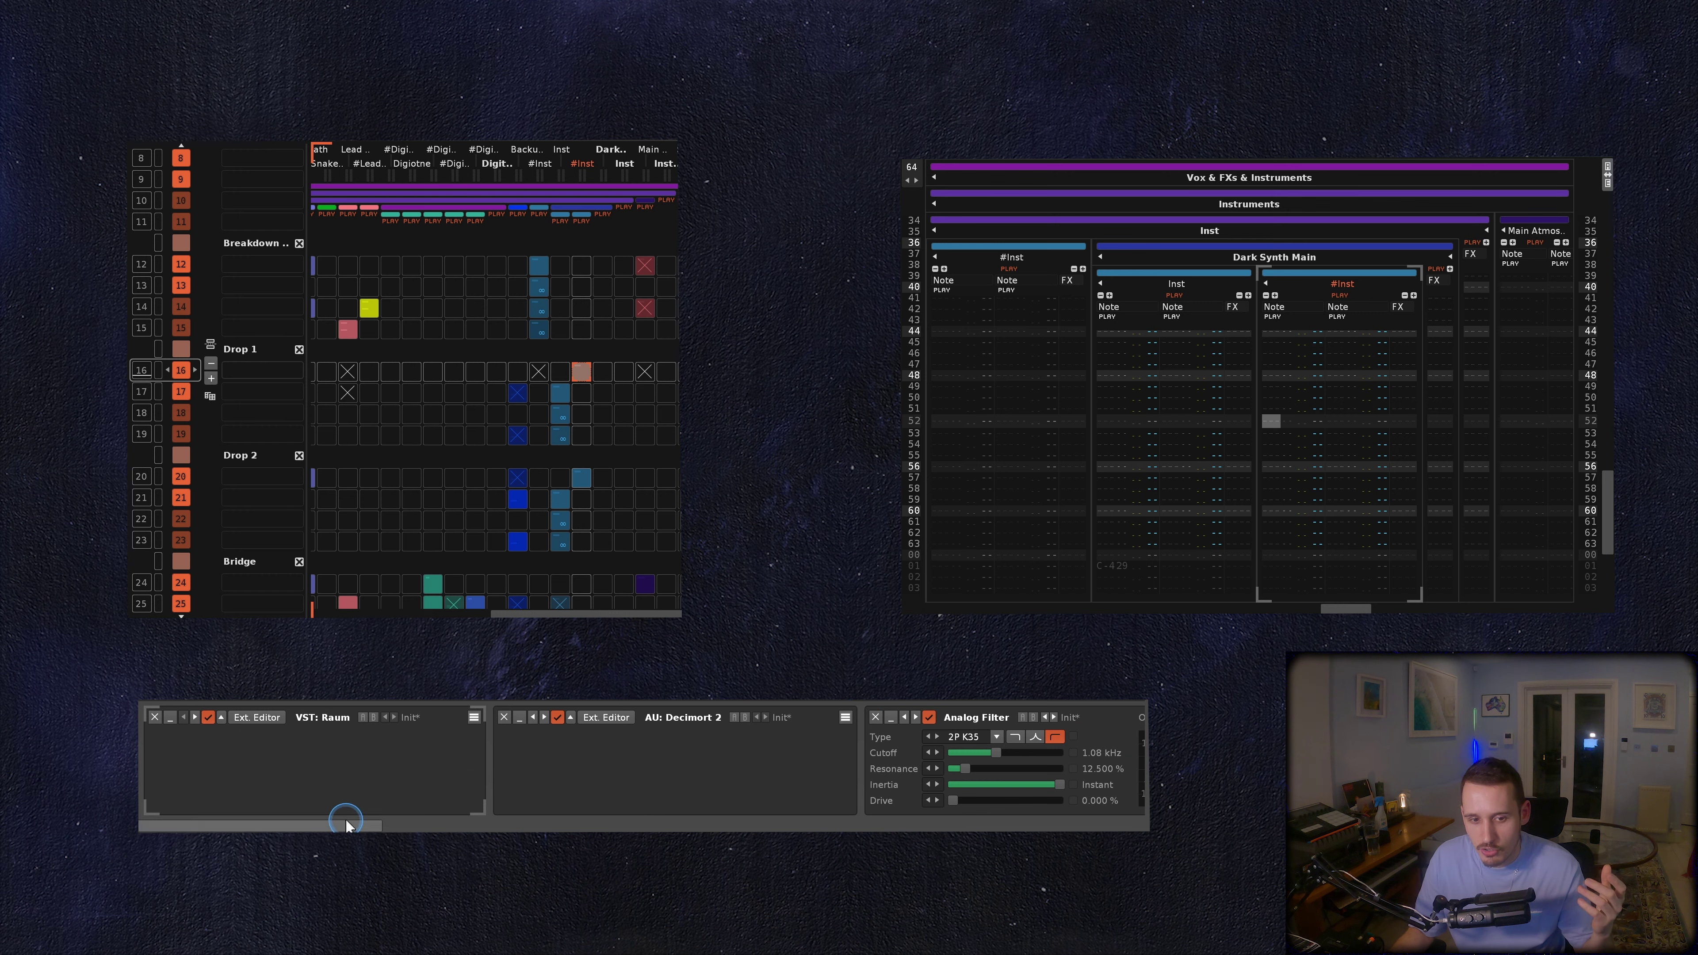
pyautogui.moveTo(349, 826); pyautogui.dragTo(1066, 794)
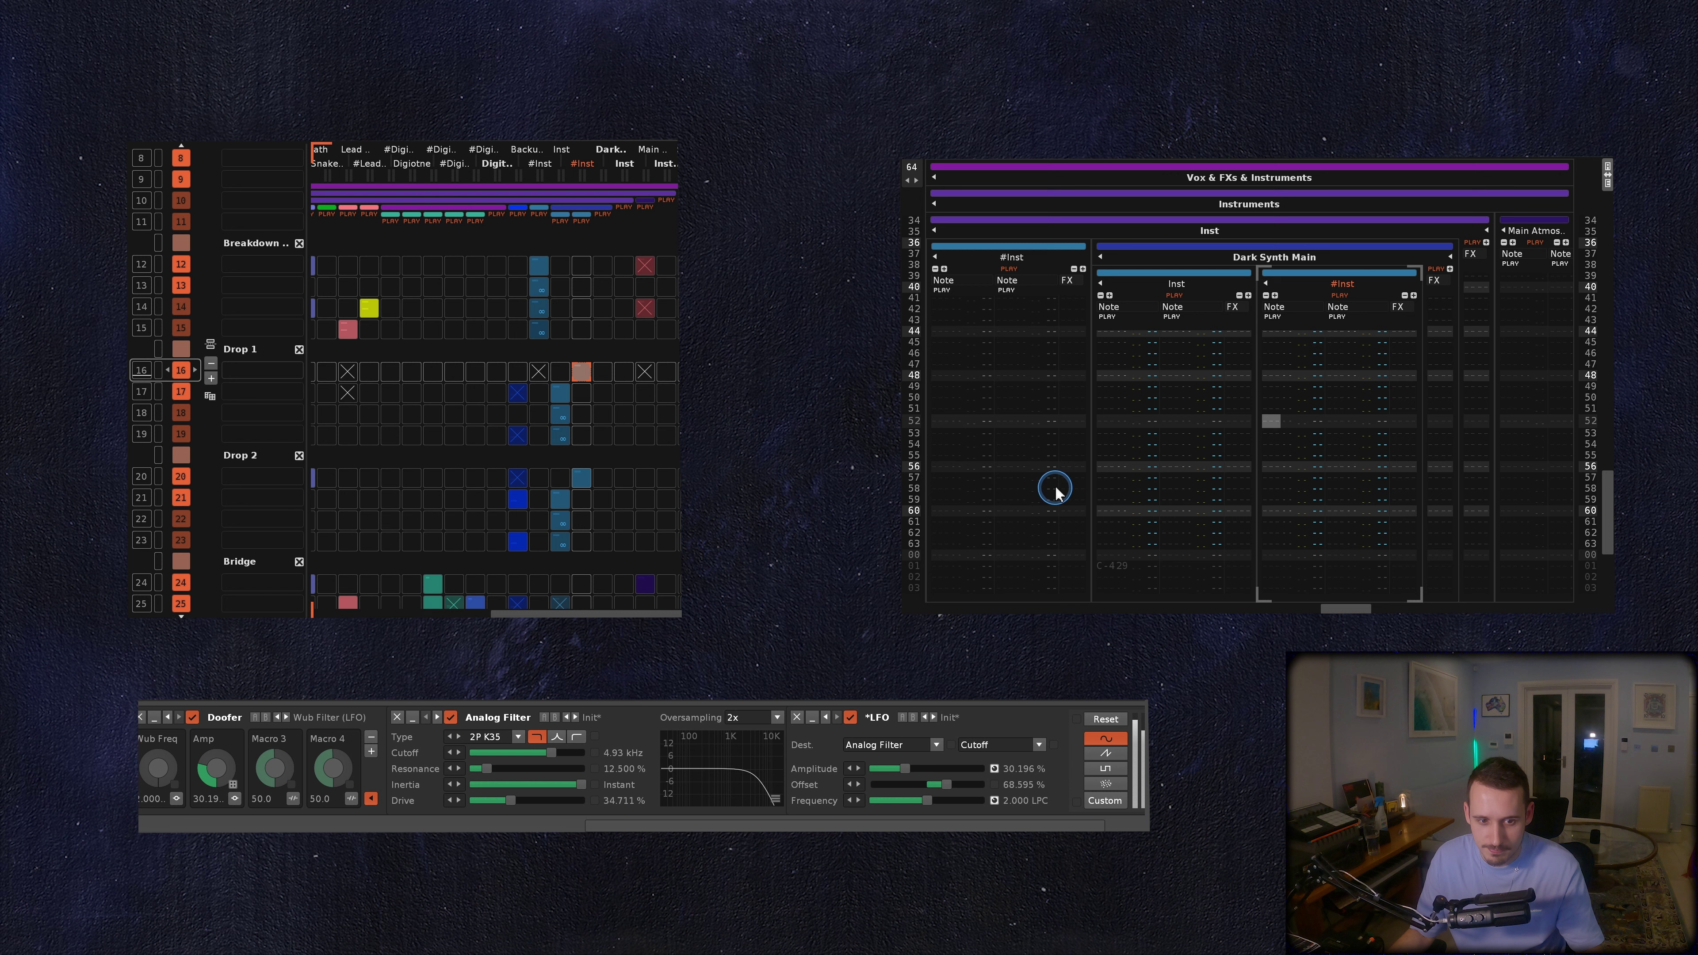
pyautogui.rightClick(1342, 298)
pyautogui.press('space')
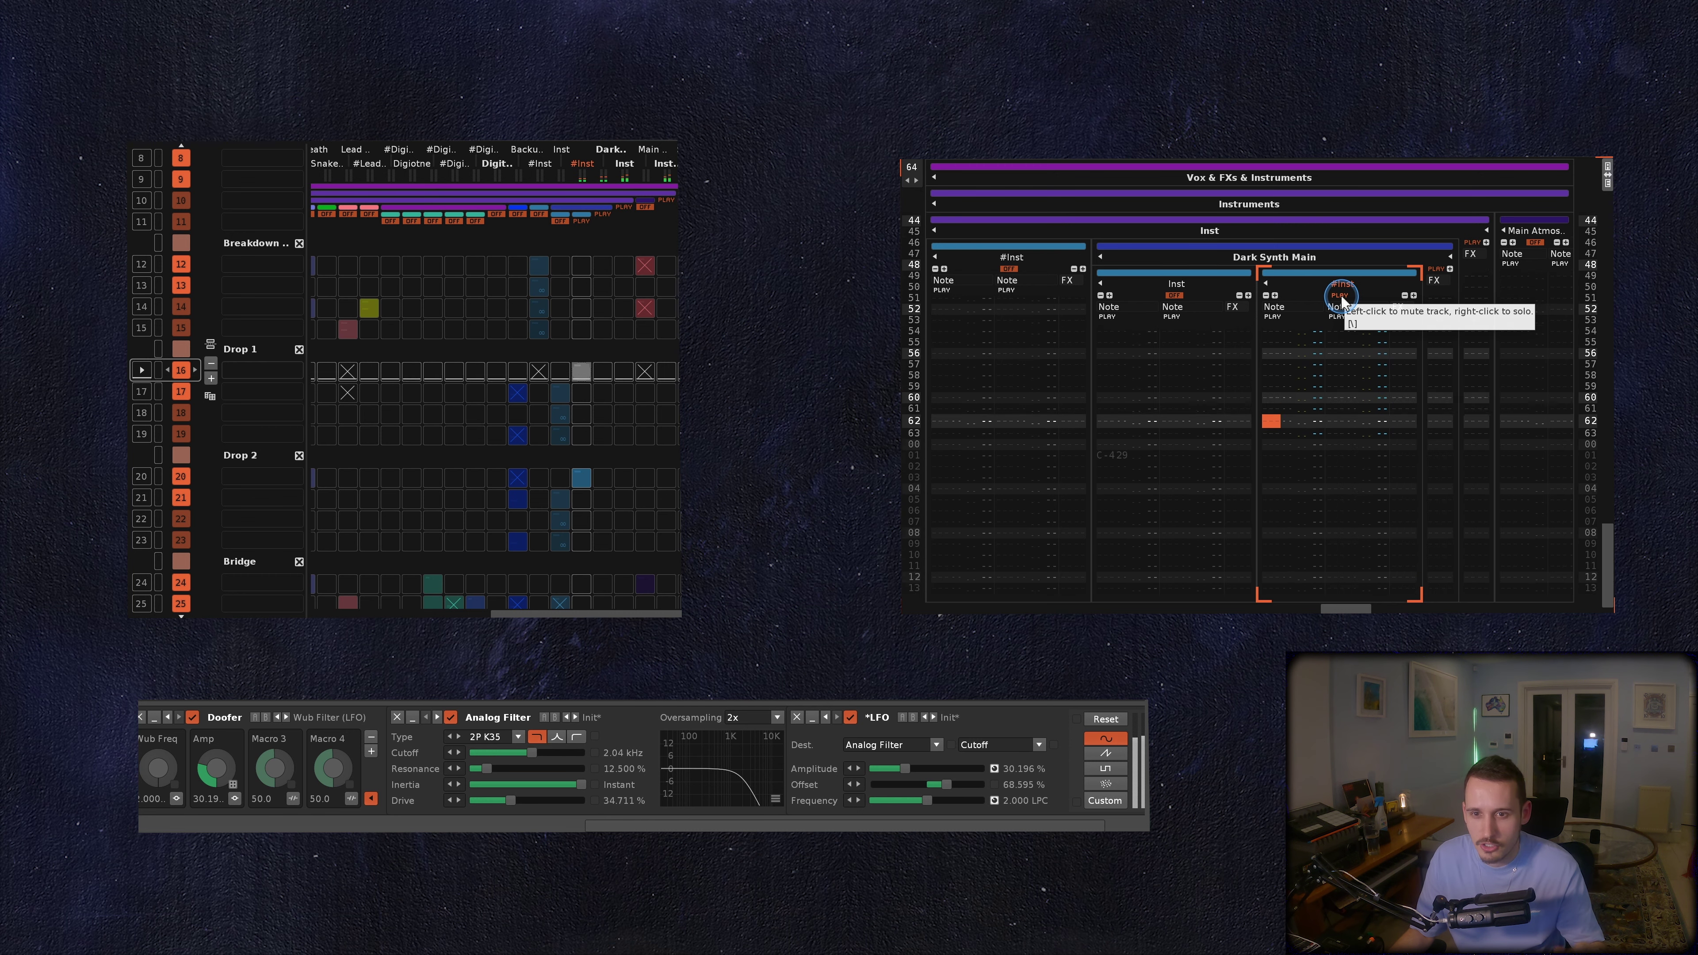
pyautogui.rightClick(1342, 299)
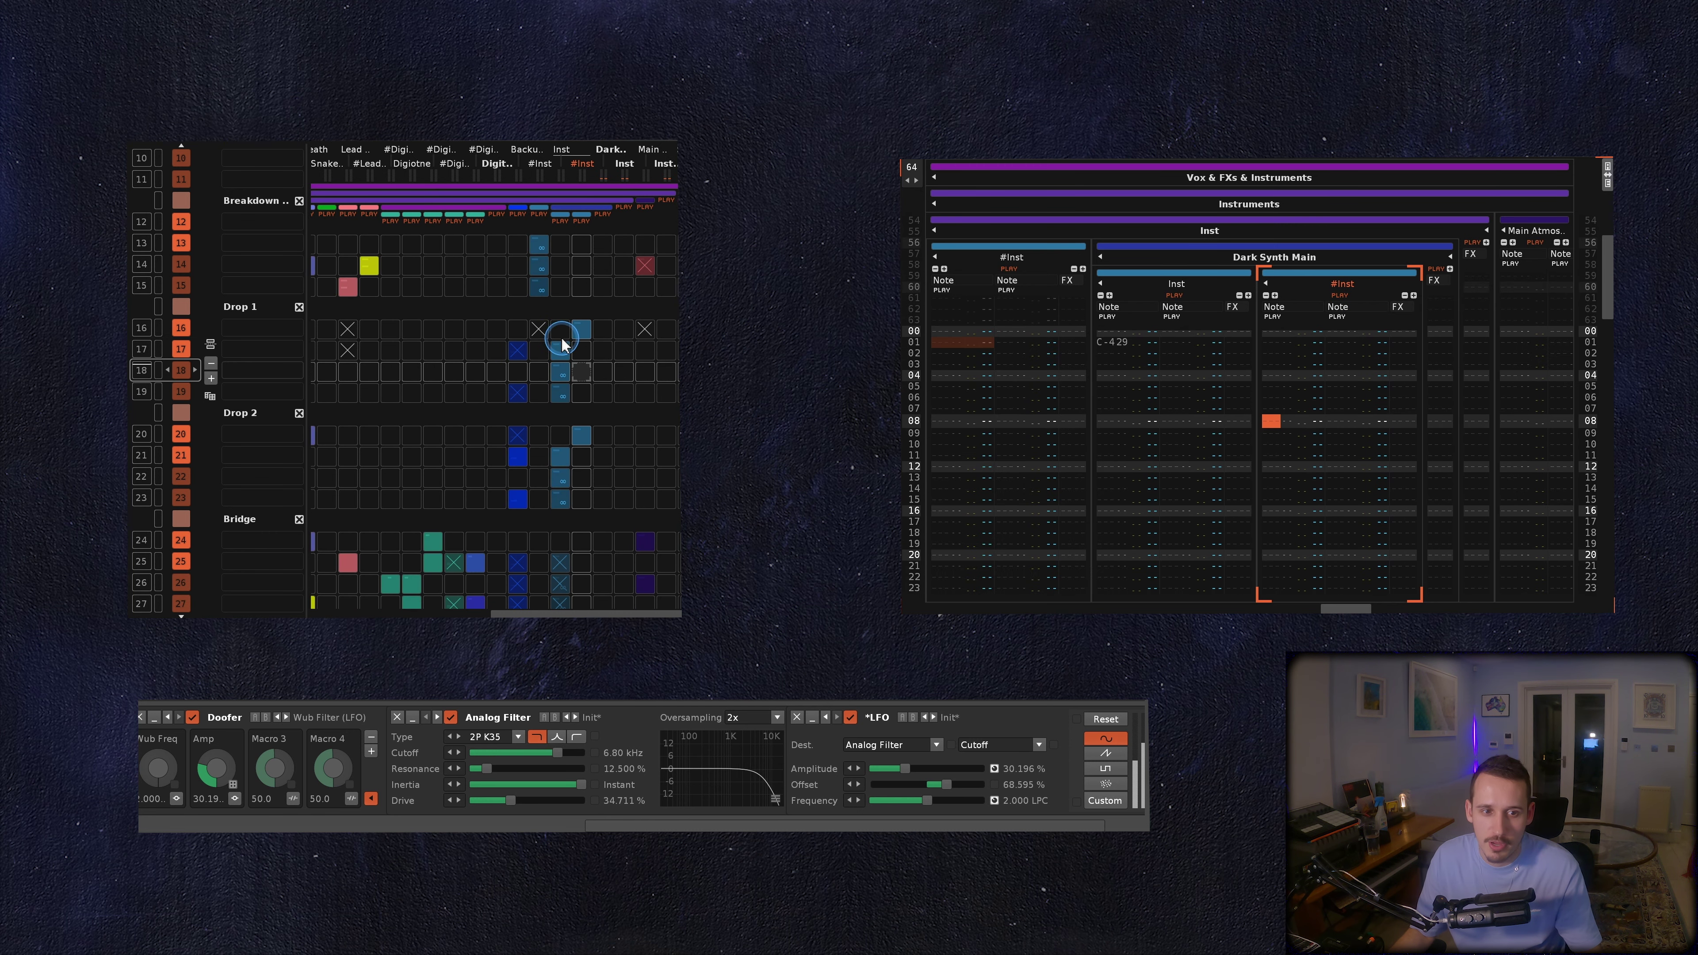
# Audition Dark Synth Main's Inst track alone in pattern 17 with its Wub Filter Doofer and Analog Filter in view.
pyautogui.click(561, 351)
pyautogui.moveTo(359, 825); pyautogui.dragTo(997, 824)
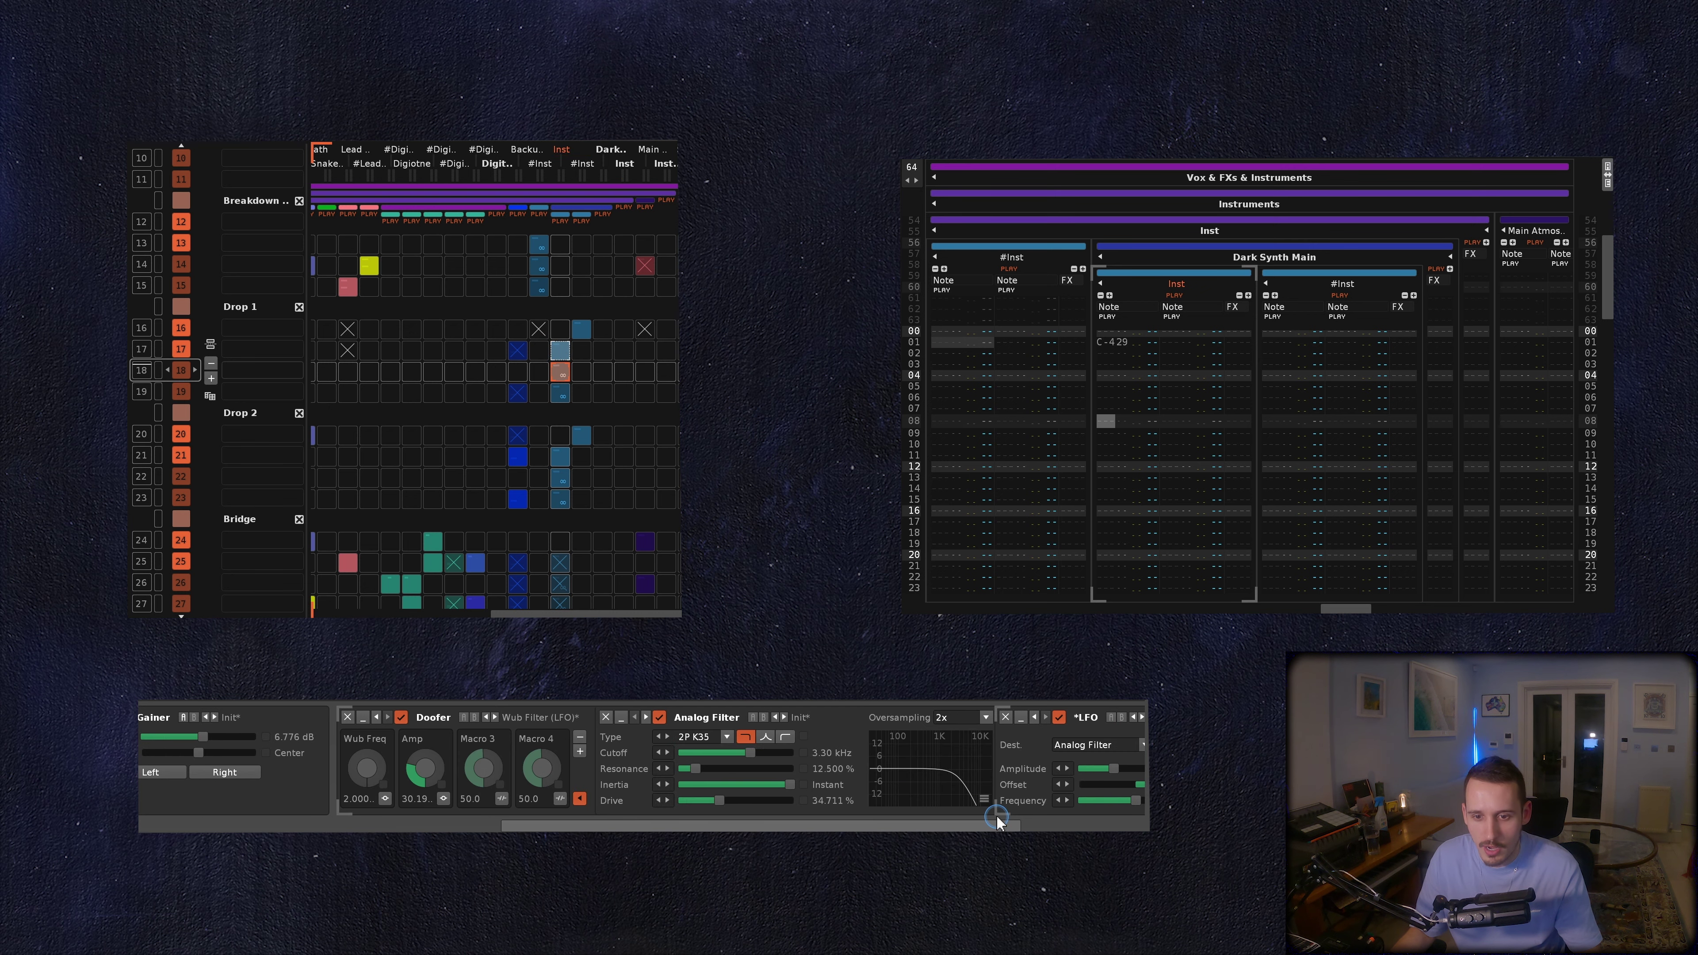
pyautogui.press('space')
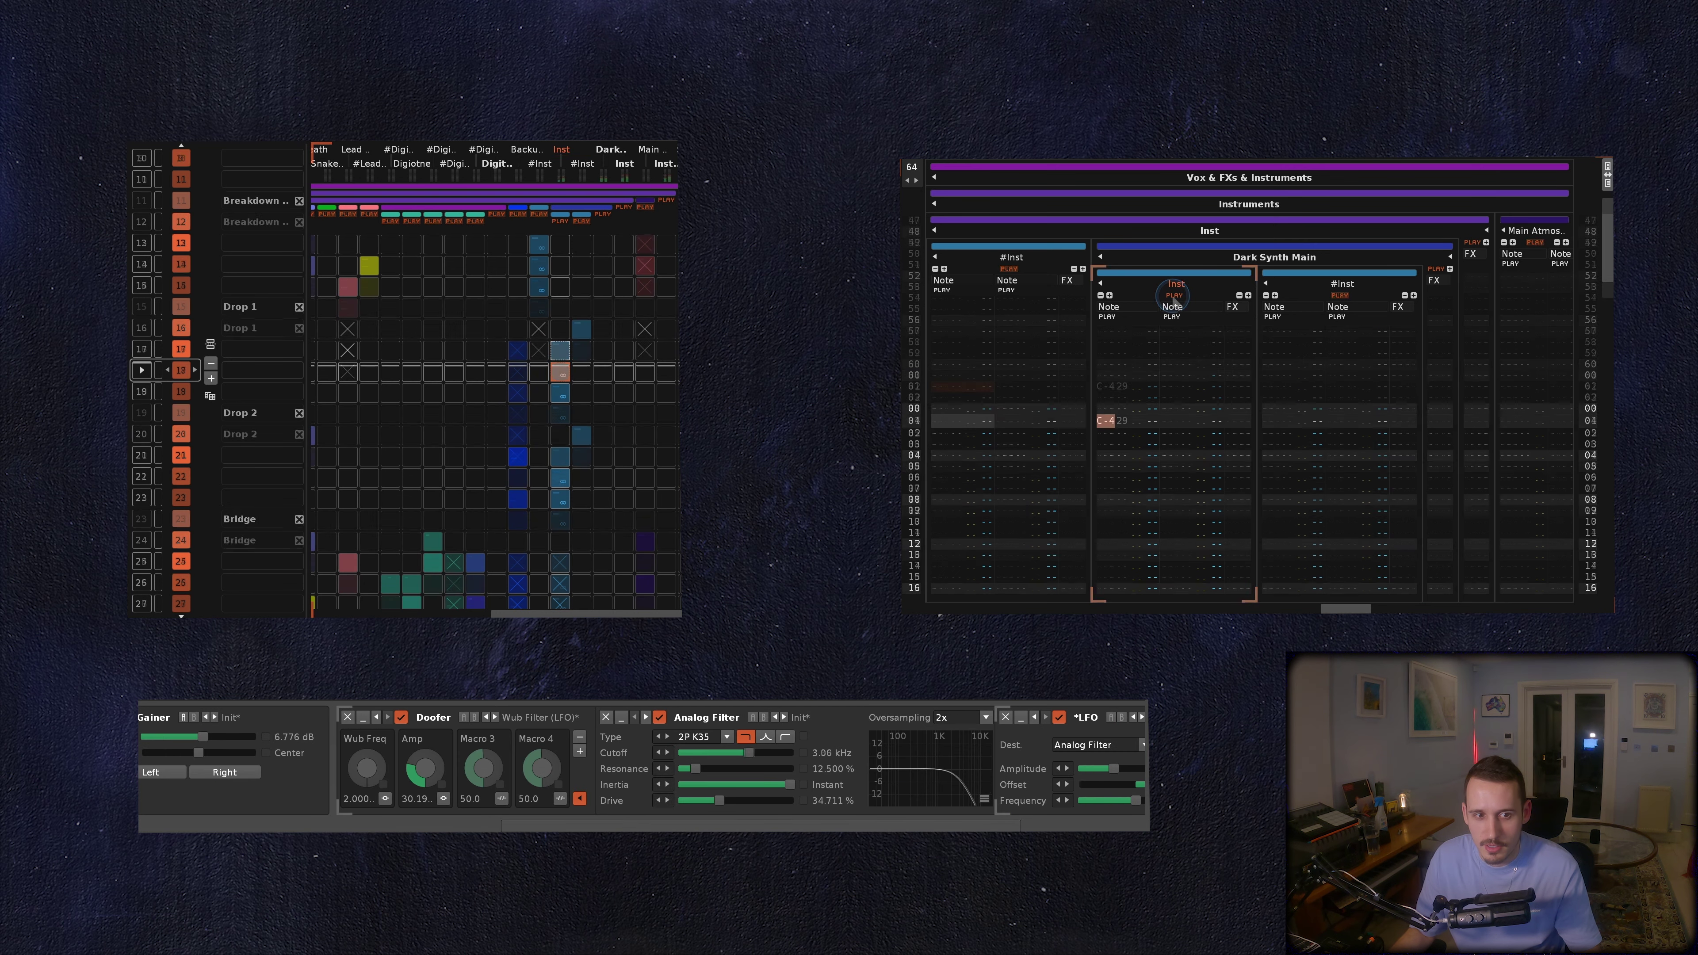
pyautogui.rightClick(1174, 295)
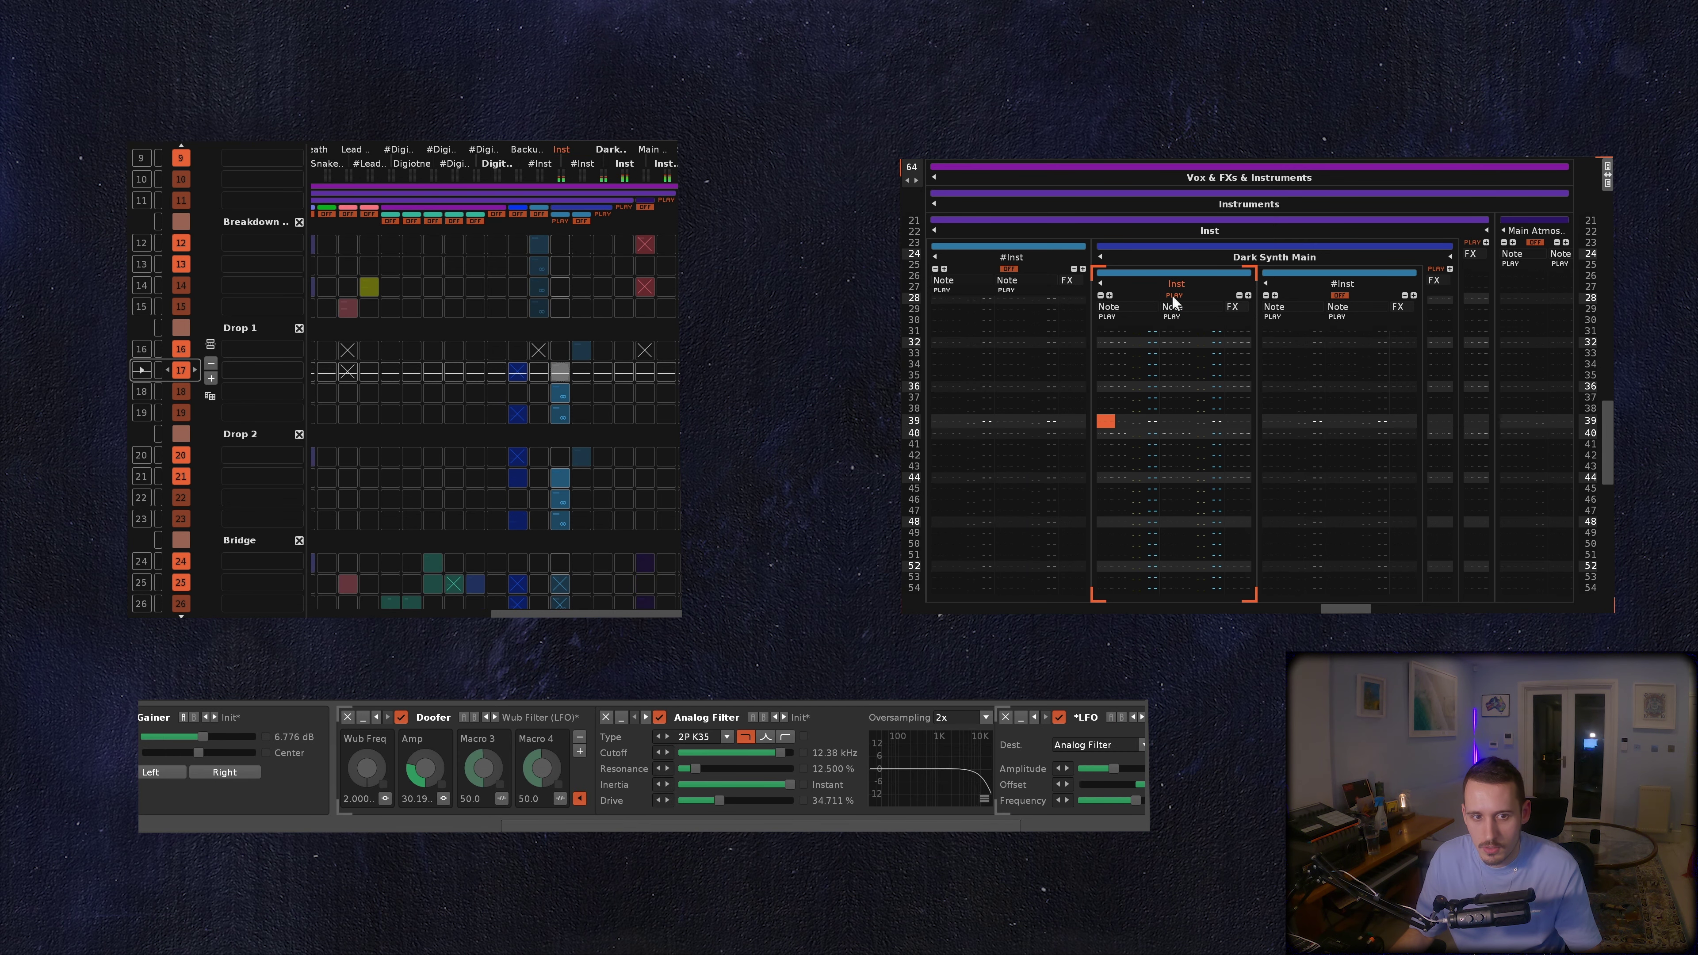
pyautogui.rightClick(1174, 296)
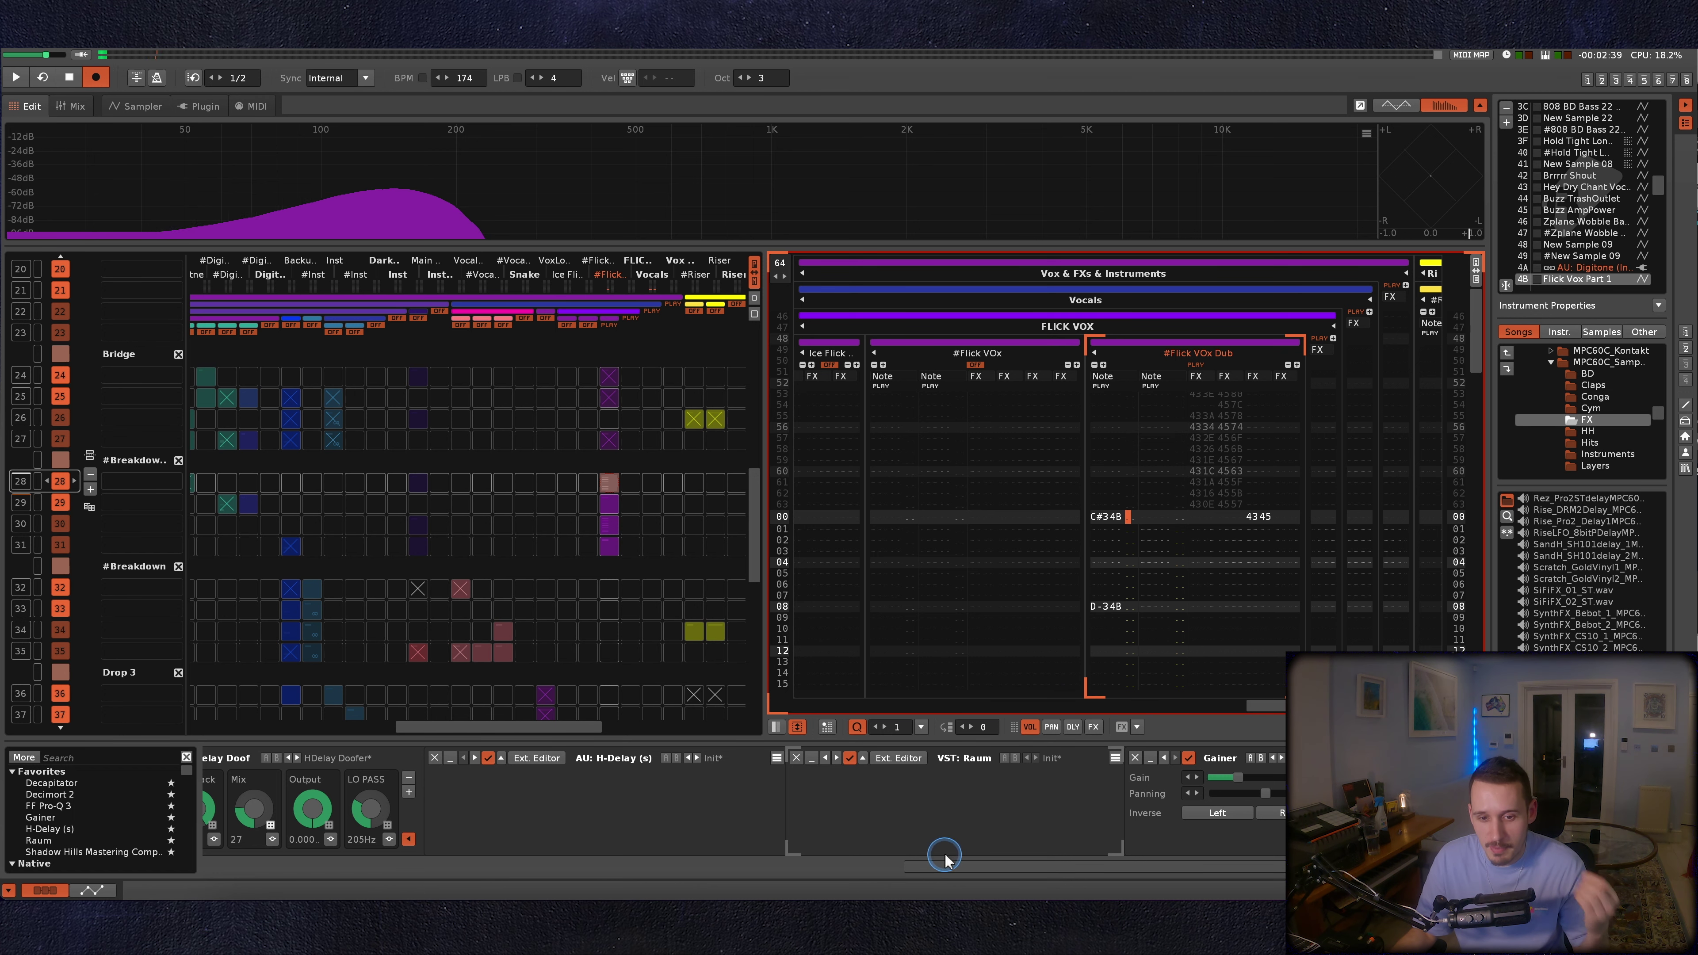
# Examine the #Flick VOx Dub effect chain from Waves Tune Real-Time to Raum and play its soloed vocal.
pyautogui.moveTo(945, 863); pyautogui.dragTo(318, 866)
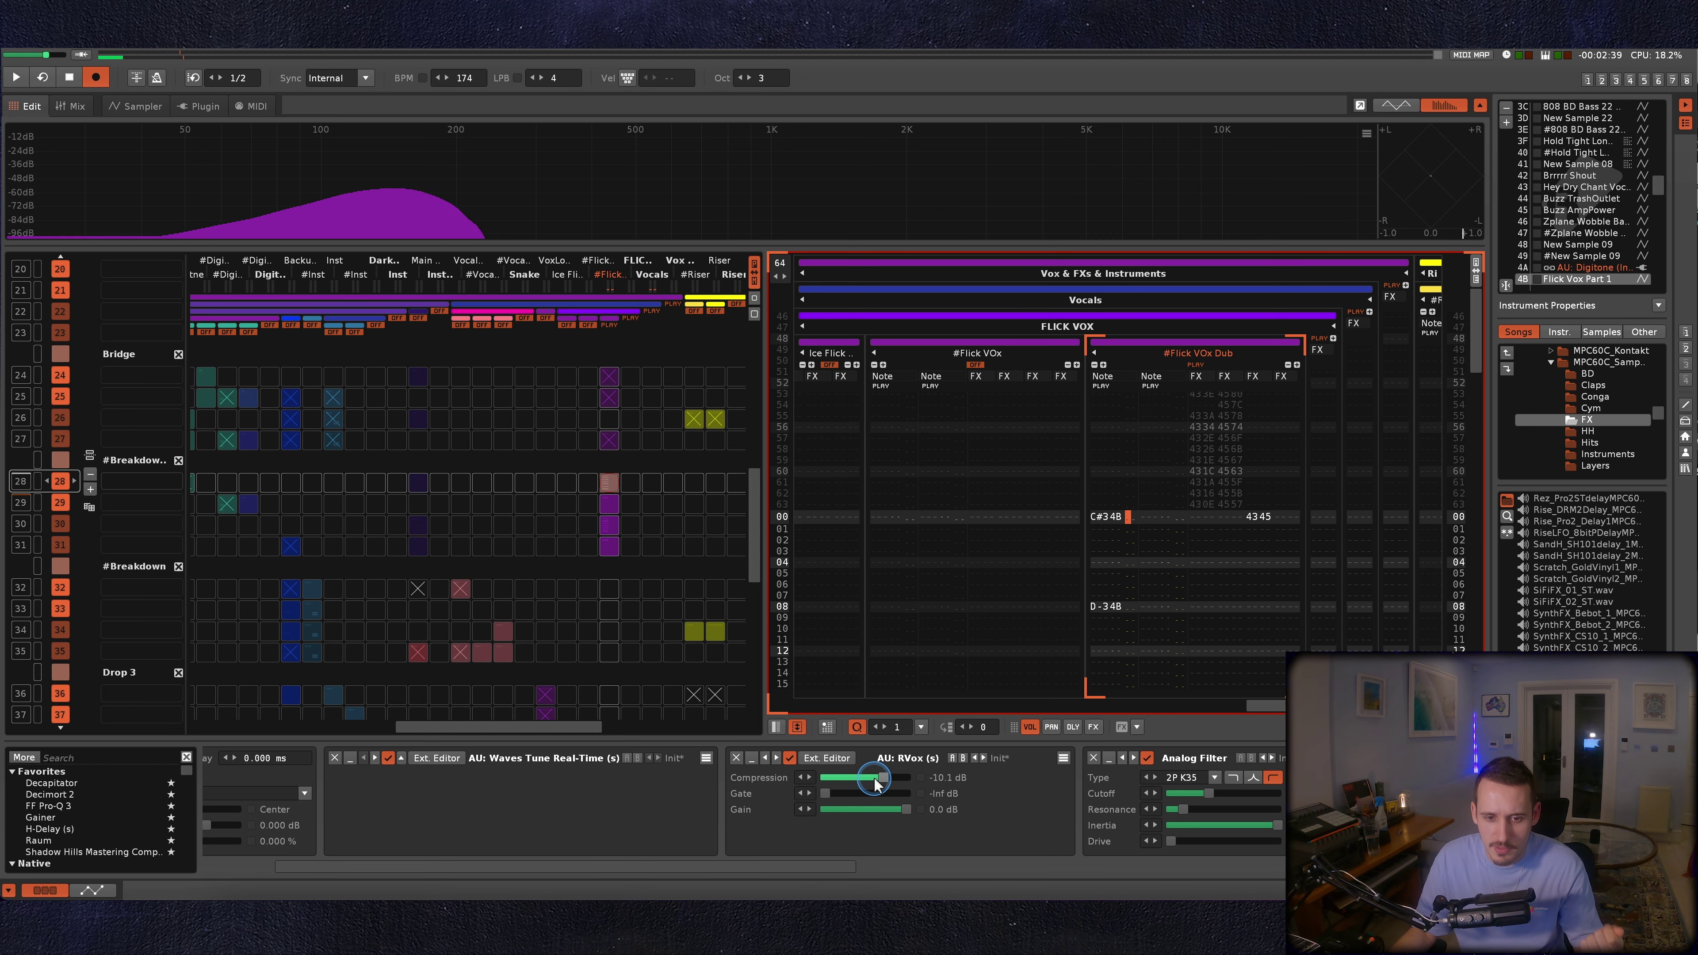
pyautogui.moveTo(809, 862); pyautogui.dragTo(1148, 864)
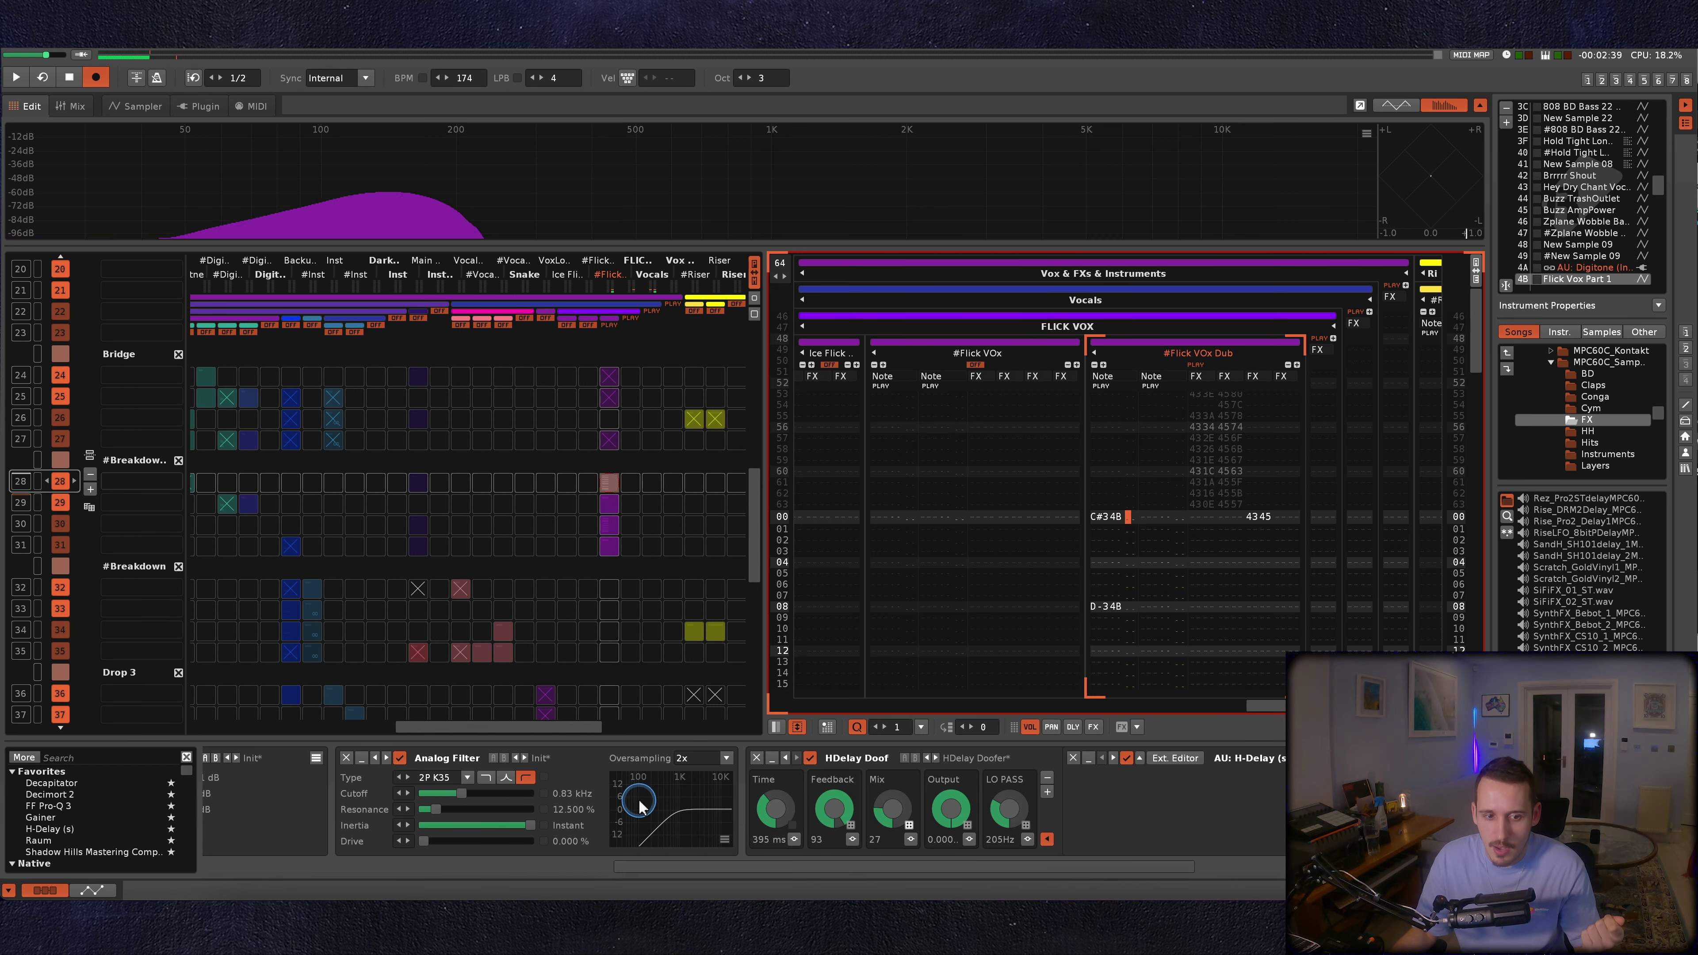
pyautogui.moveTo(655, 866); pyautogui.dragTo(966, 863)
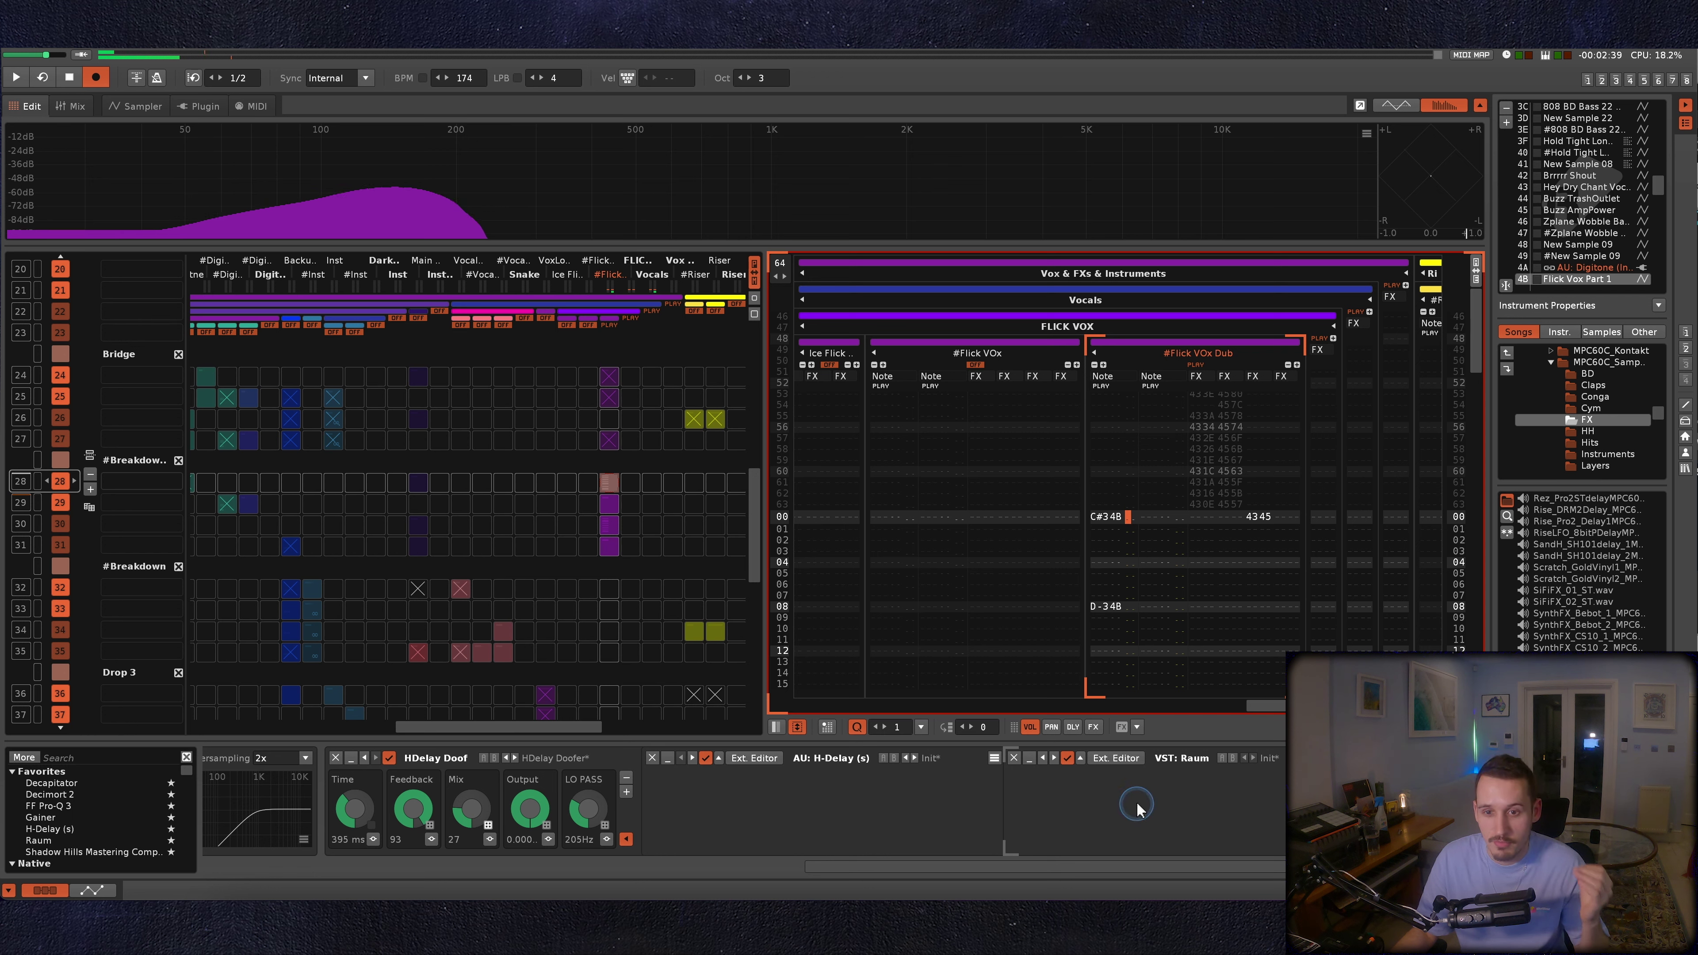
pyautogui.press('space')
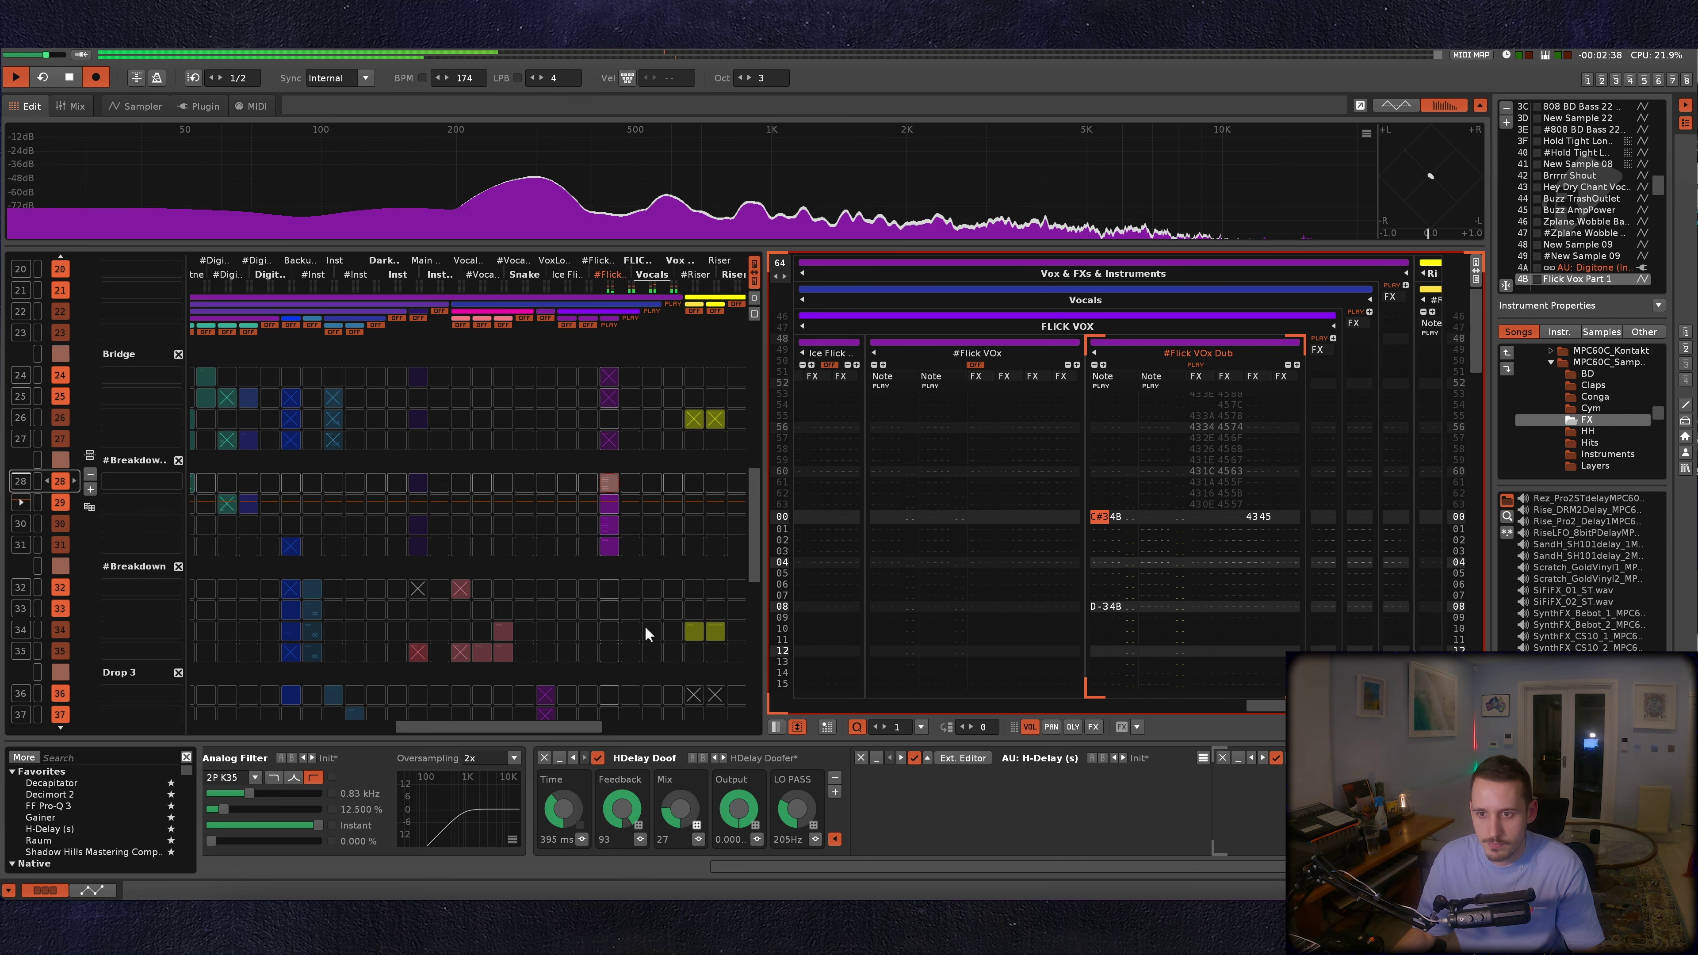
pyautogui.press('space')
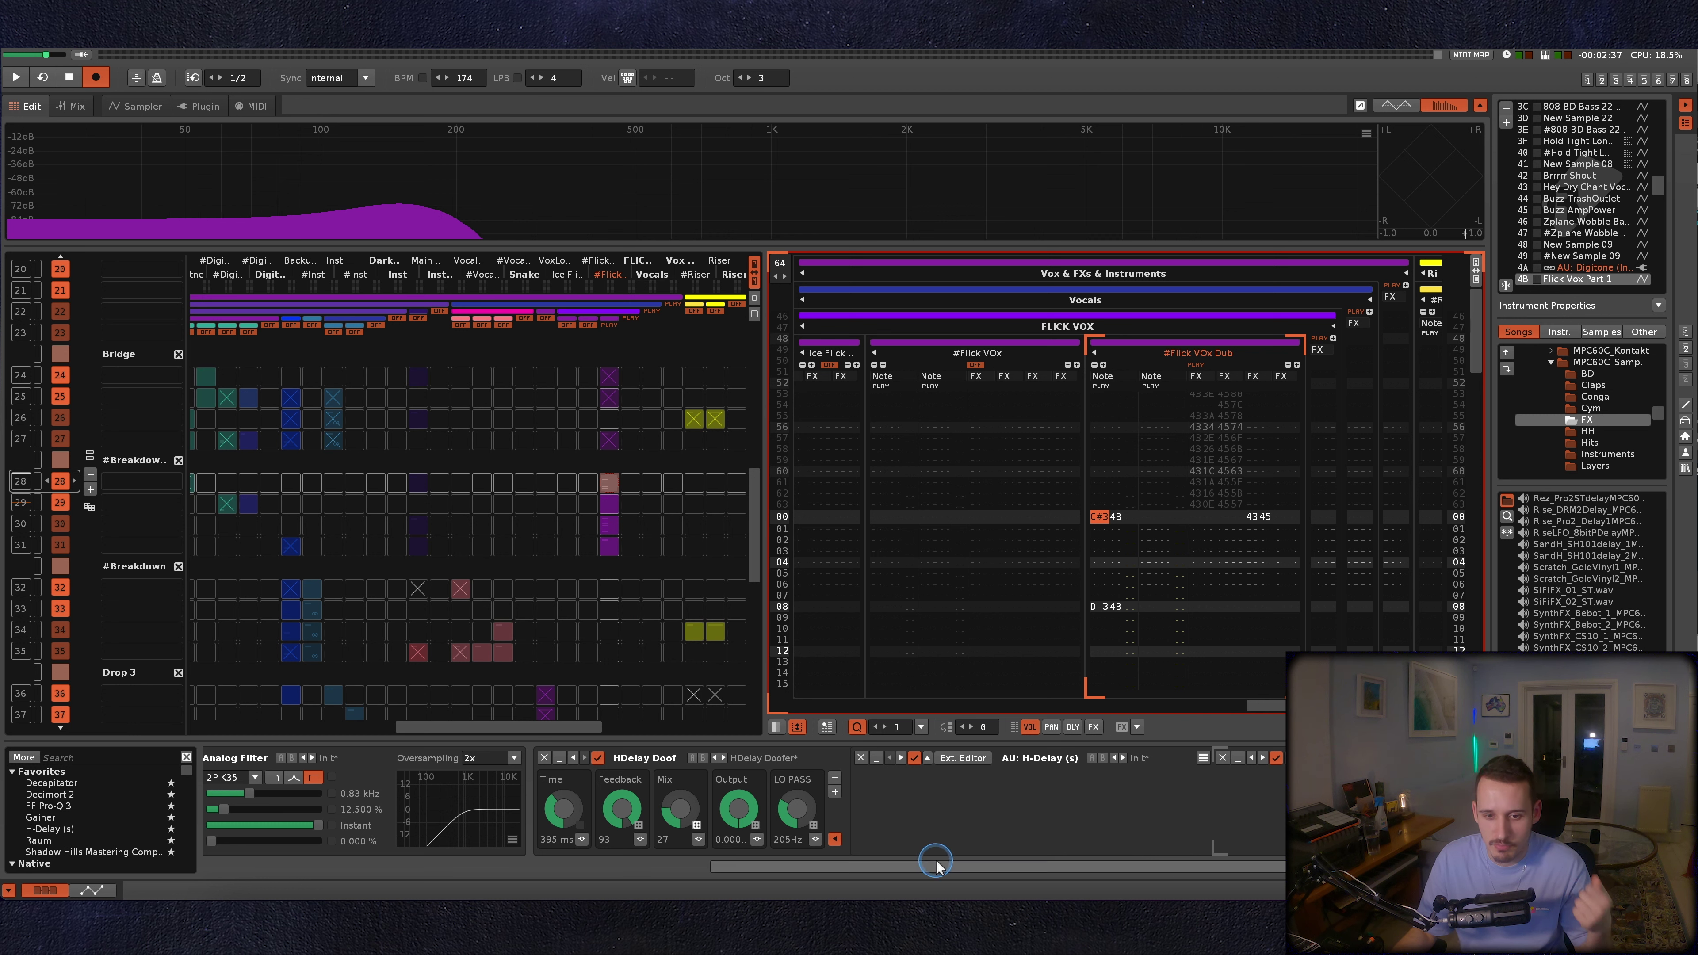
# Bypass Waves Tune Real-Time on #Flick VOx Dub, audition the vocal without it, and re-enable the plugin.
pyautogui.moveTo(936, 865); pyautogui.dragTo(368, 864)
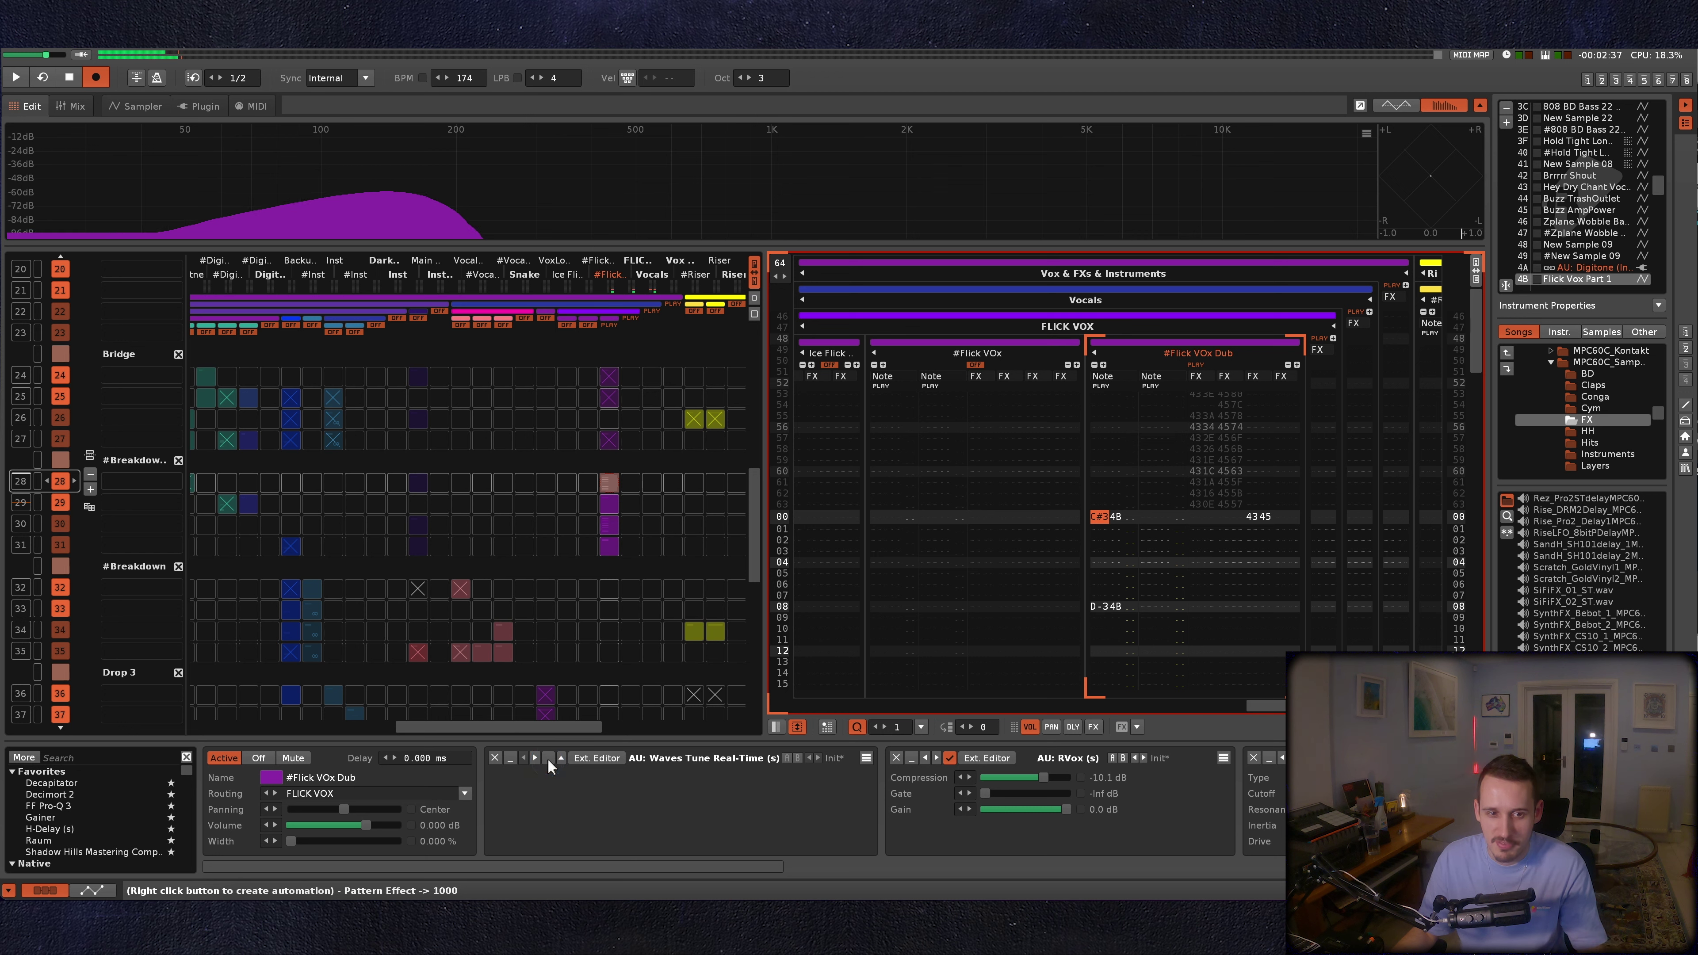
pyautogui.press('space')
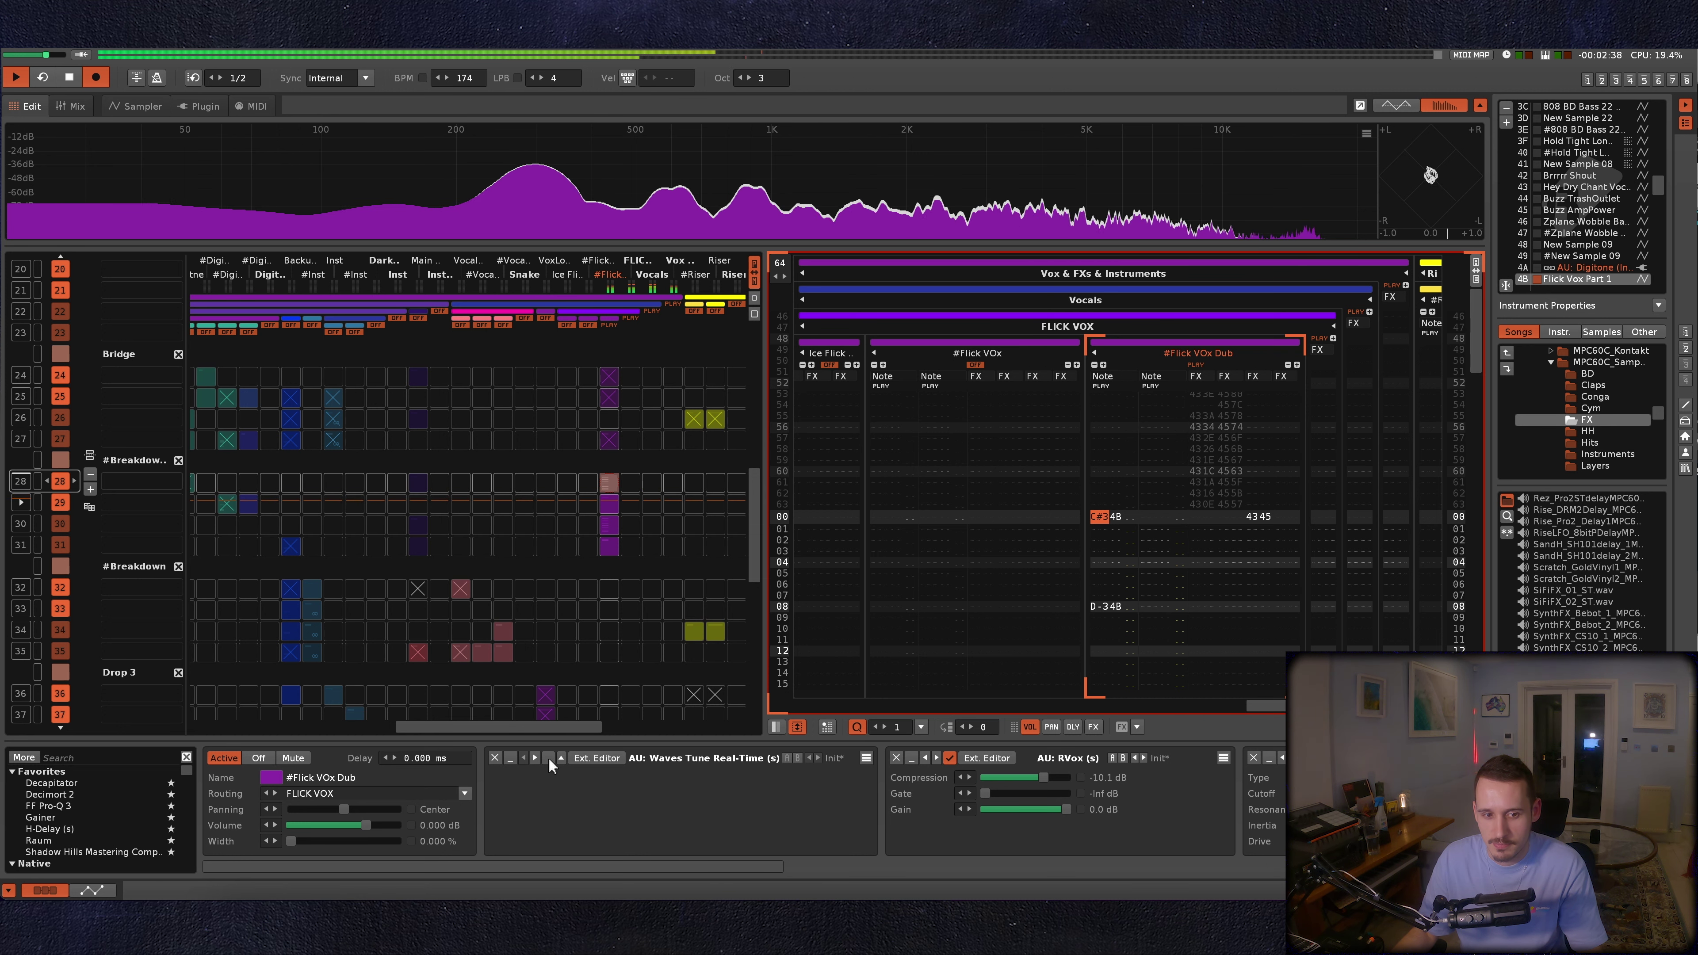
pyautogui.press('space')
pyautogui.click(549, 759)
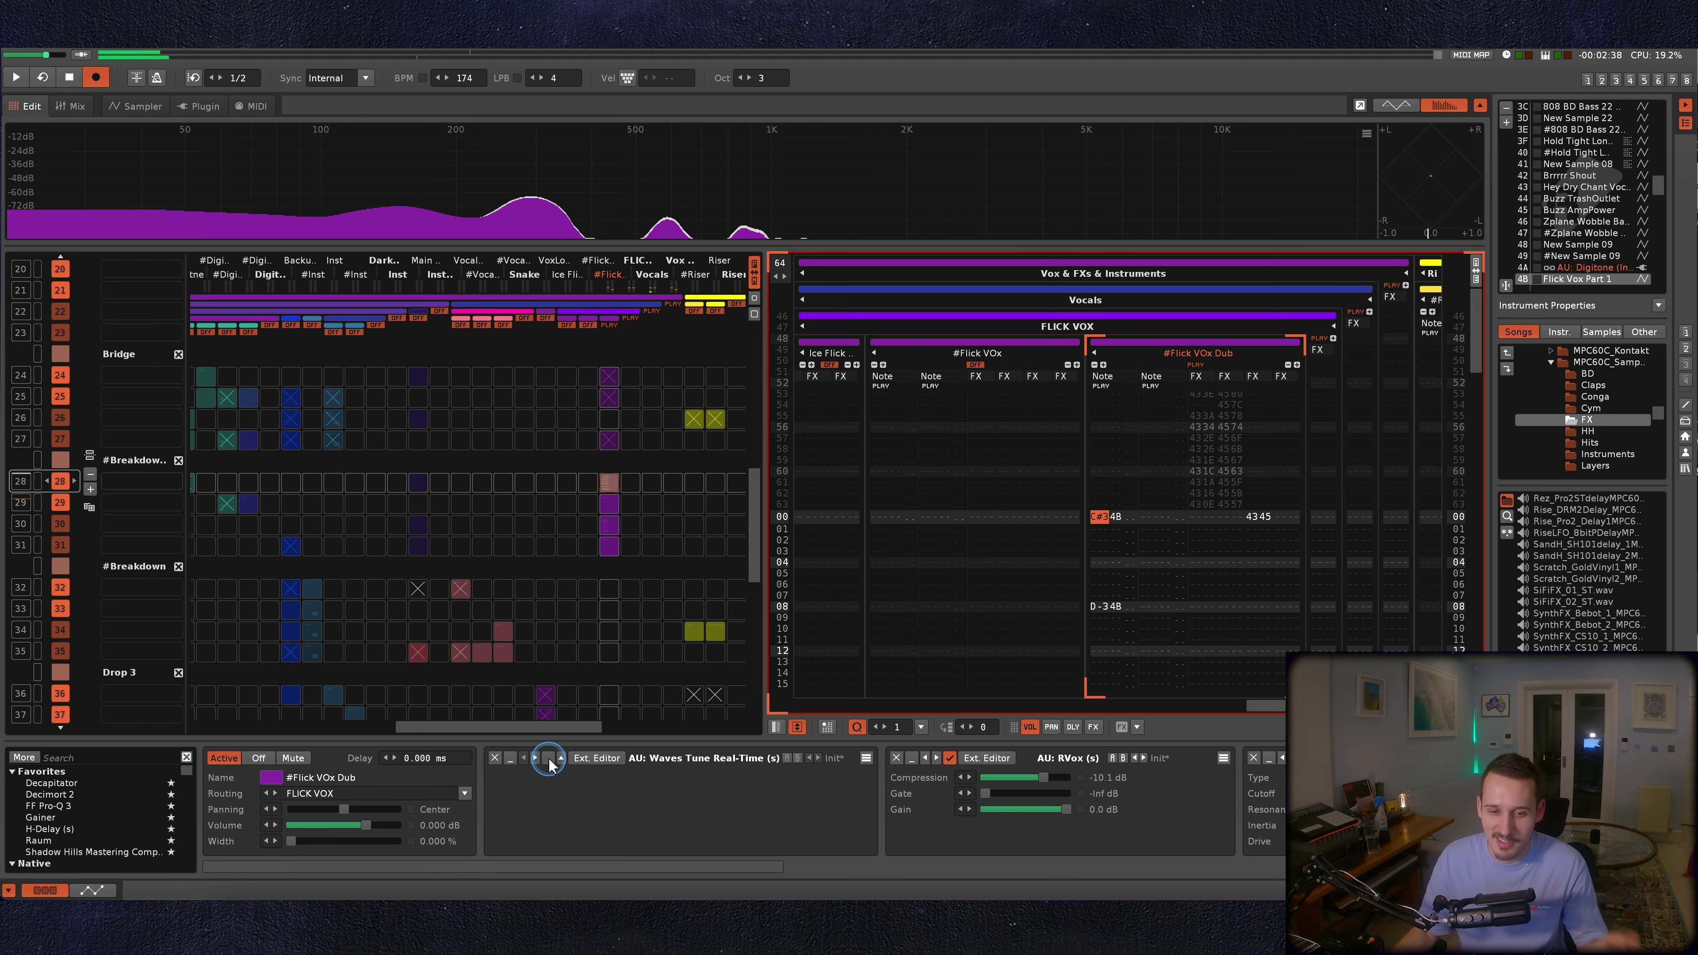
pyautogui.click(691, 829)
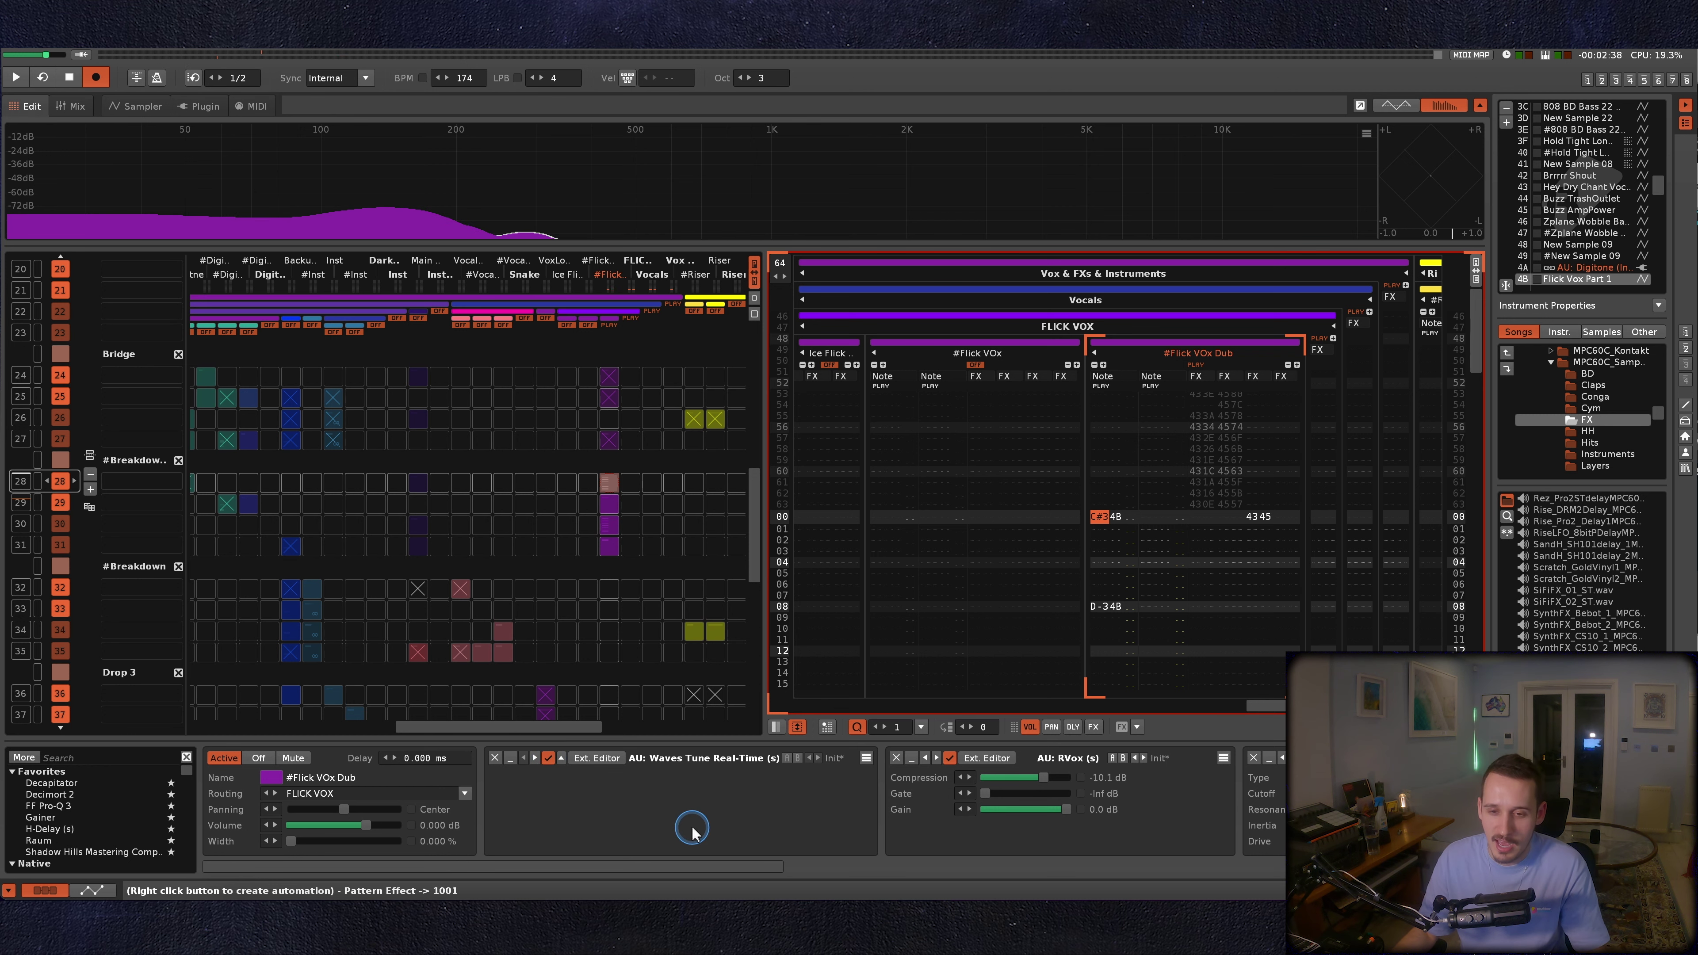
# Open the Waves Tune Real-Time editor, examine its pitch correction and scale settings, and close it.
pyautogui.click(597, 758)
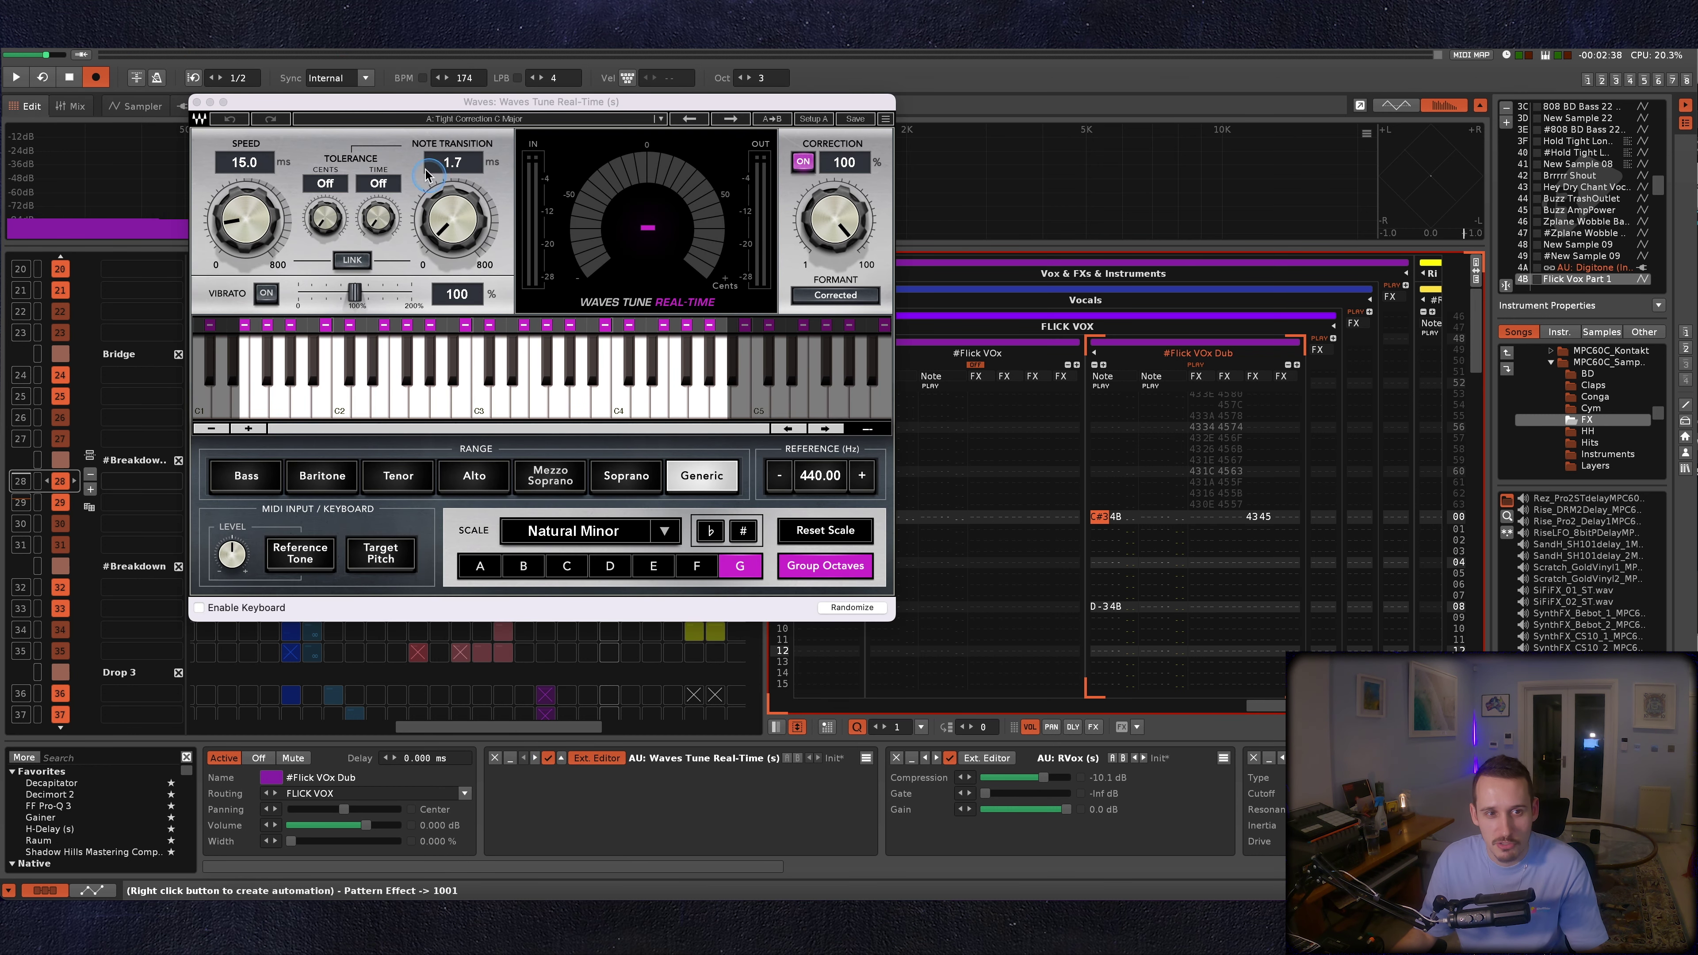
pyautogui.click(198, 101)
pyautogui.click(1116, 78)
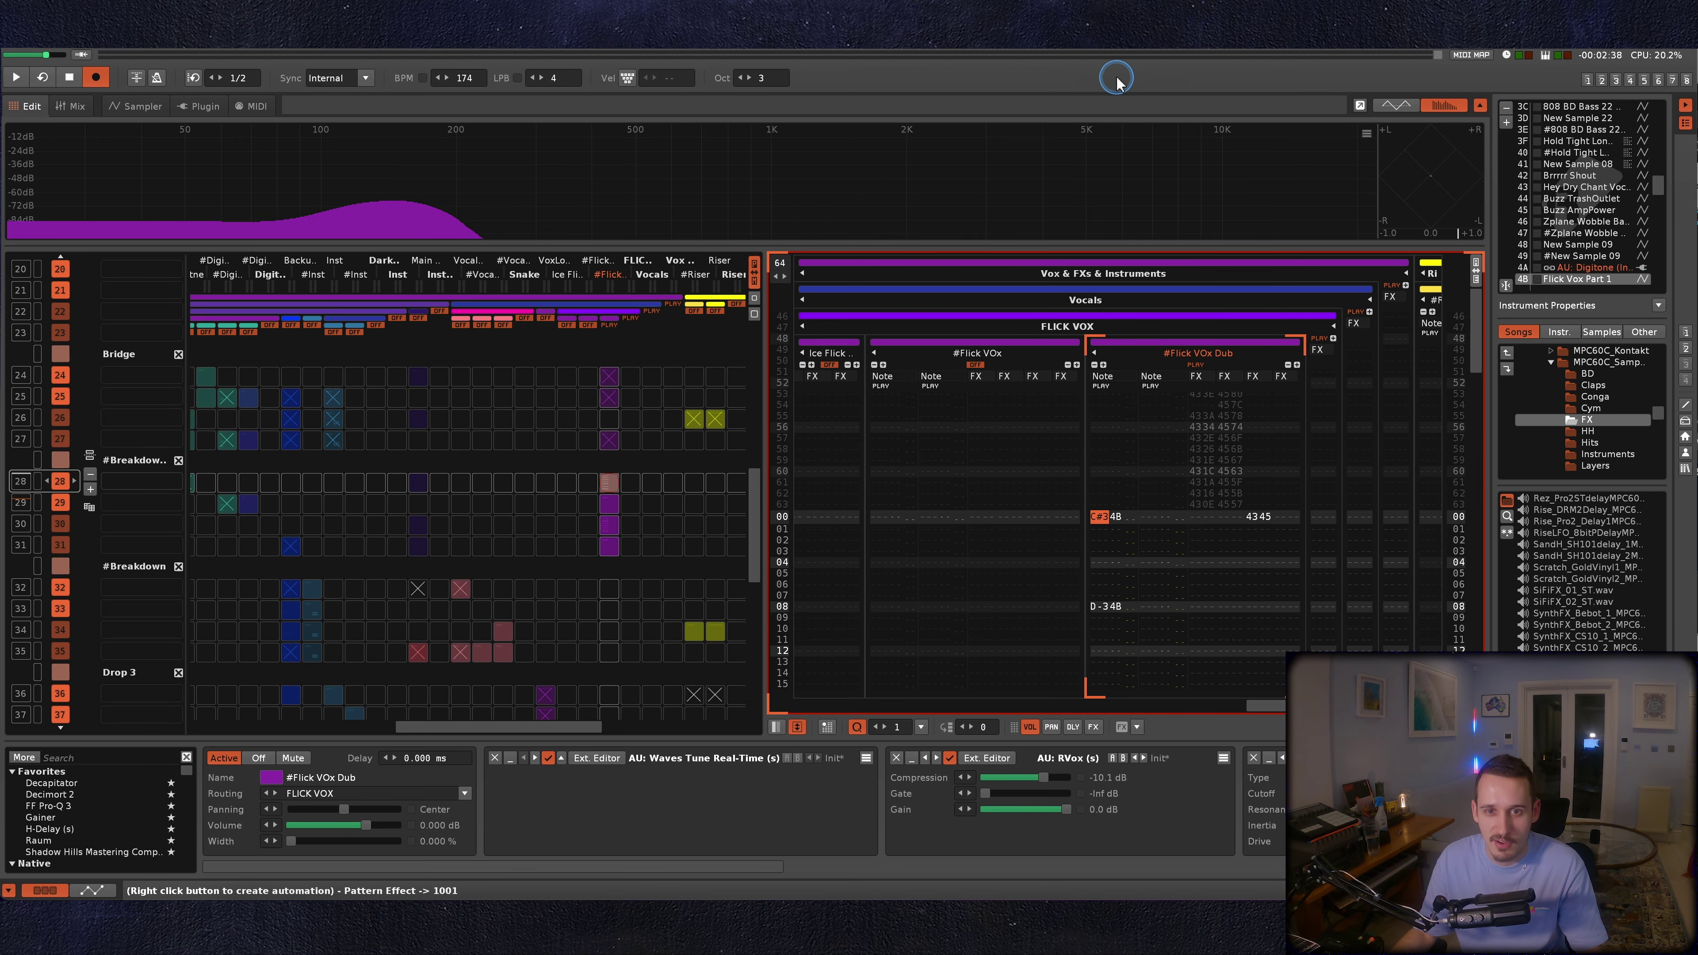
# Play the full arrangement with all tracks unmuted from pattern 28 into pattern 31, and stop playback.
pyautogui.press('space')
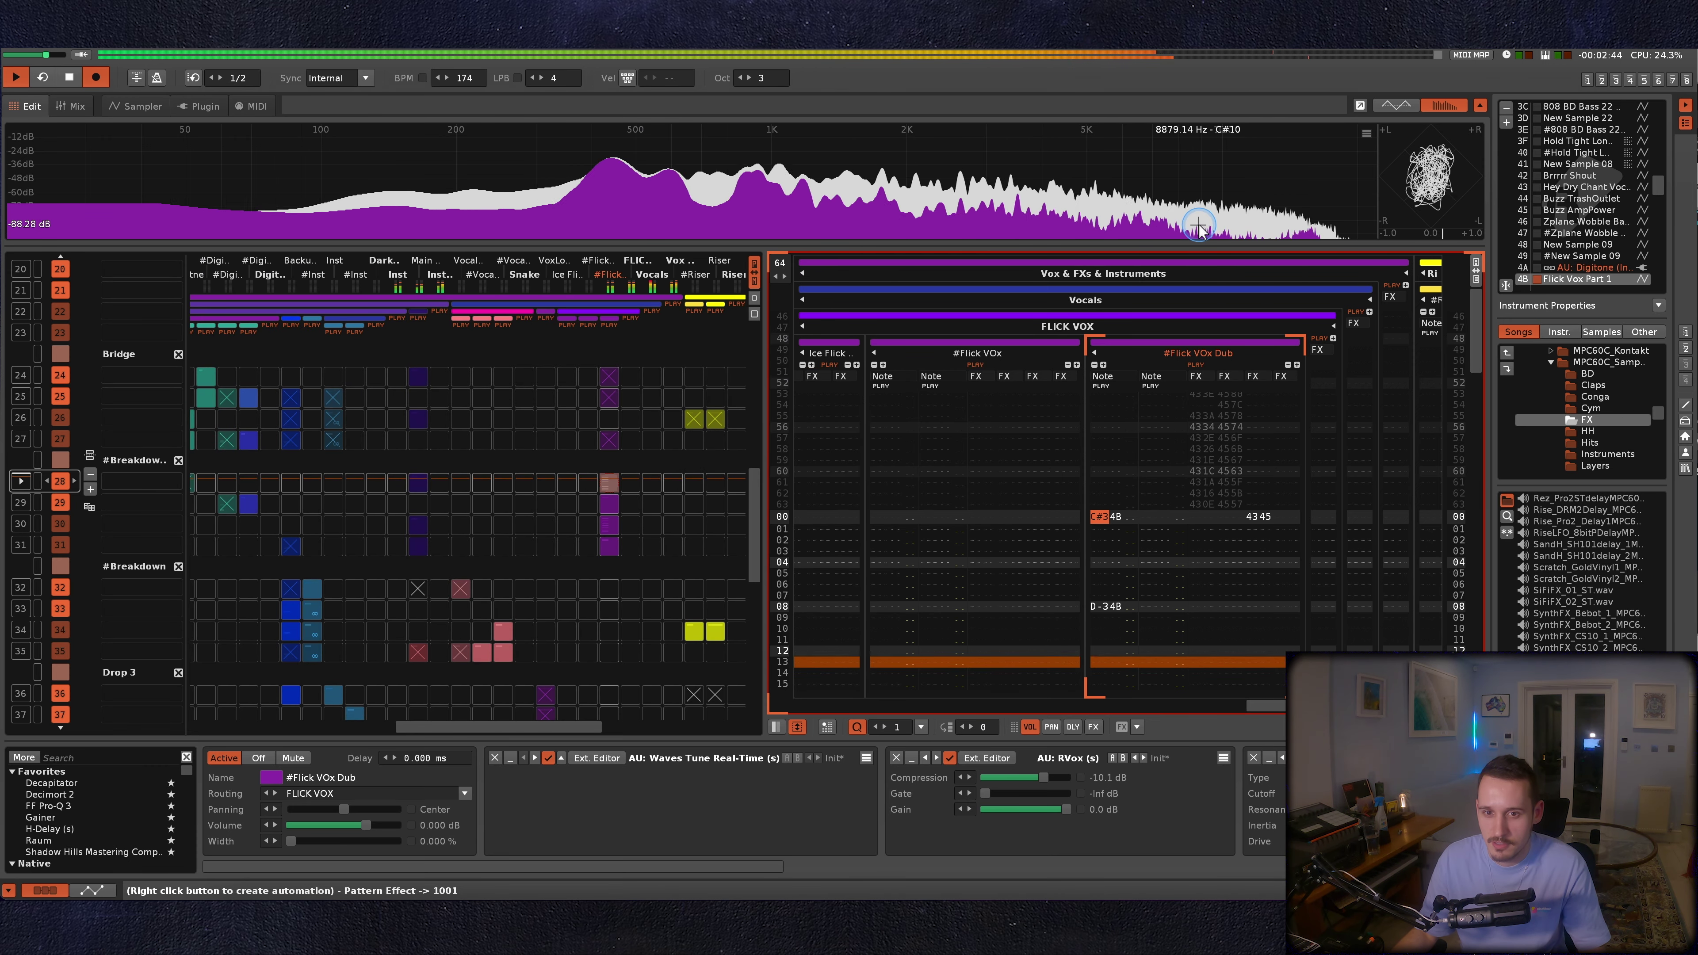
pyautogui.click(1198, 227)
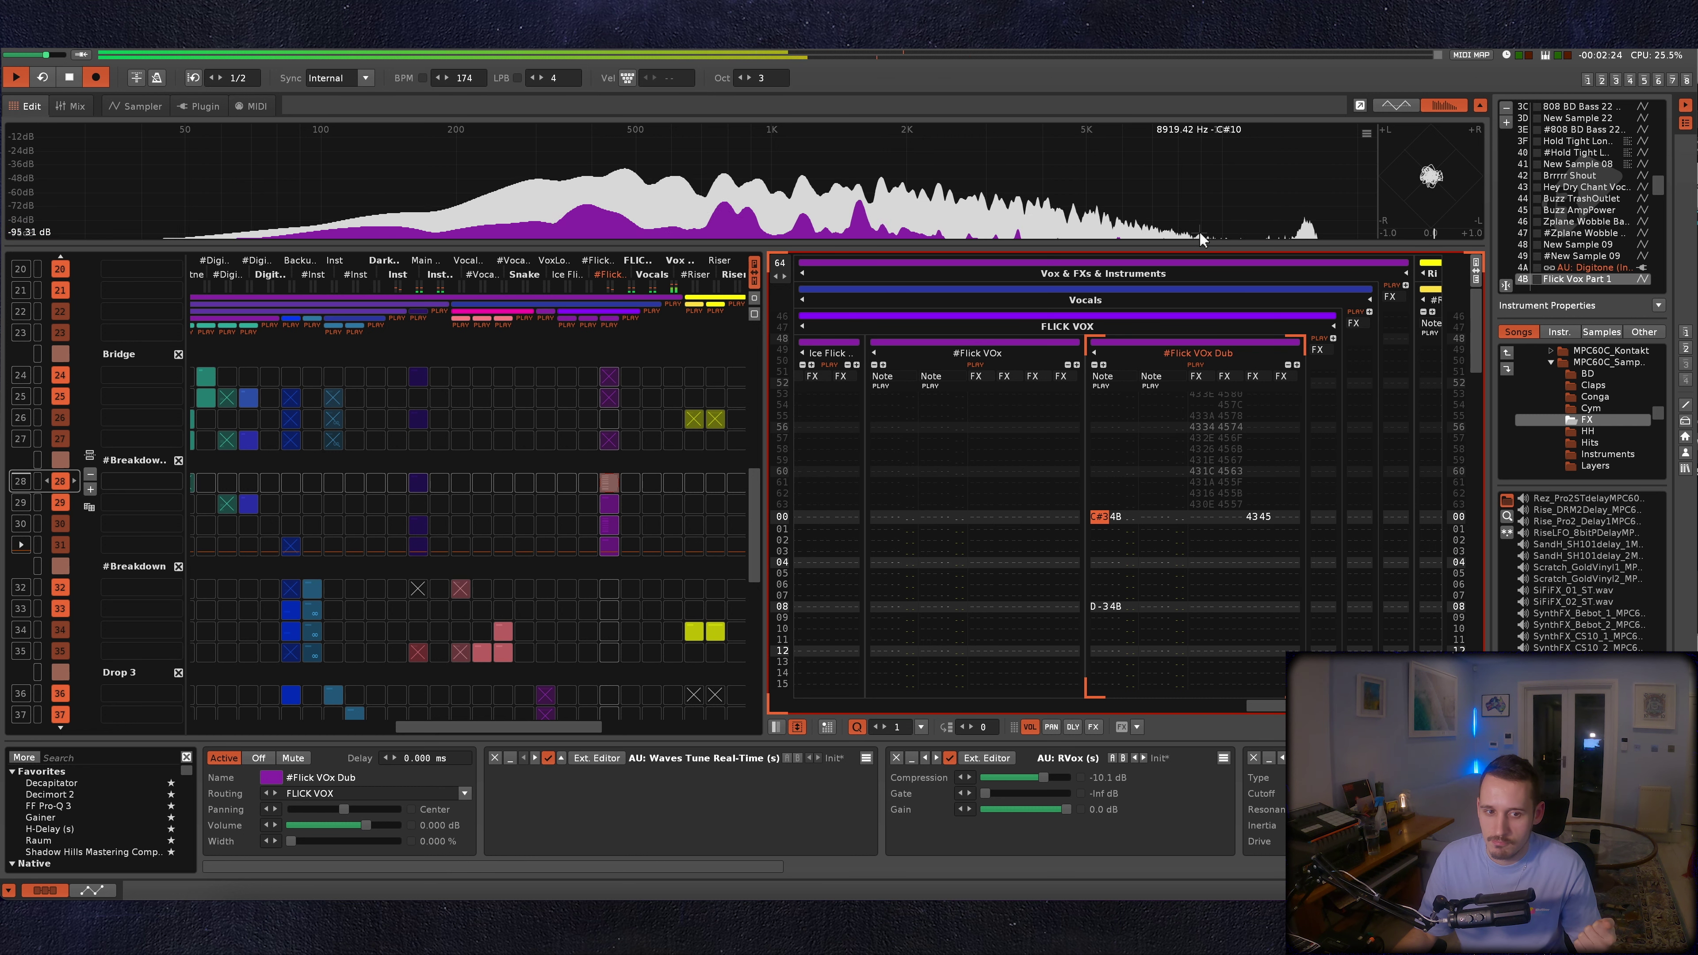
pyautogui.press('space')
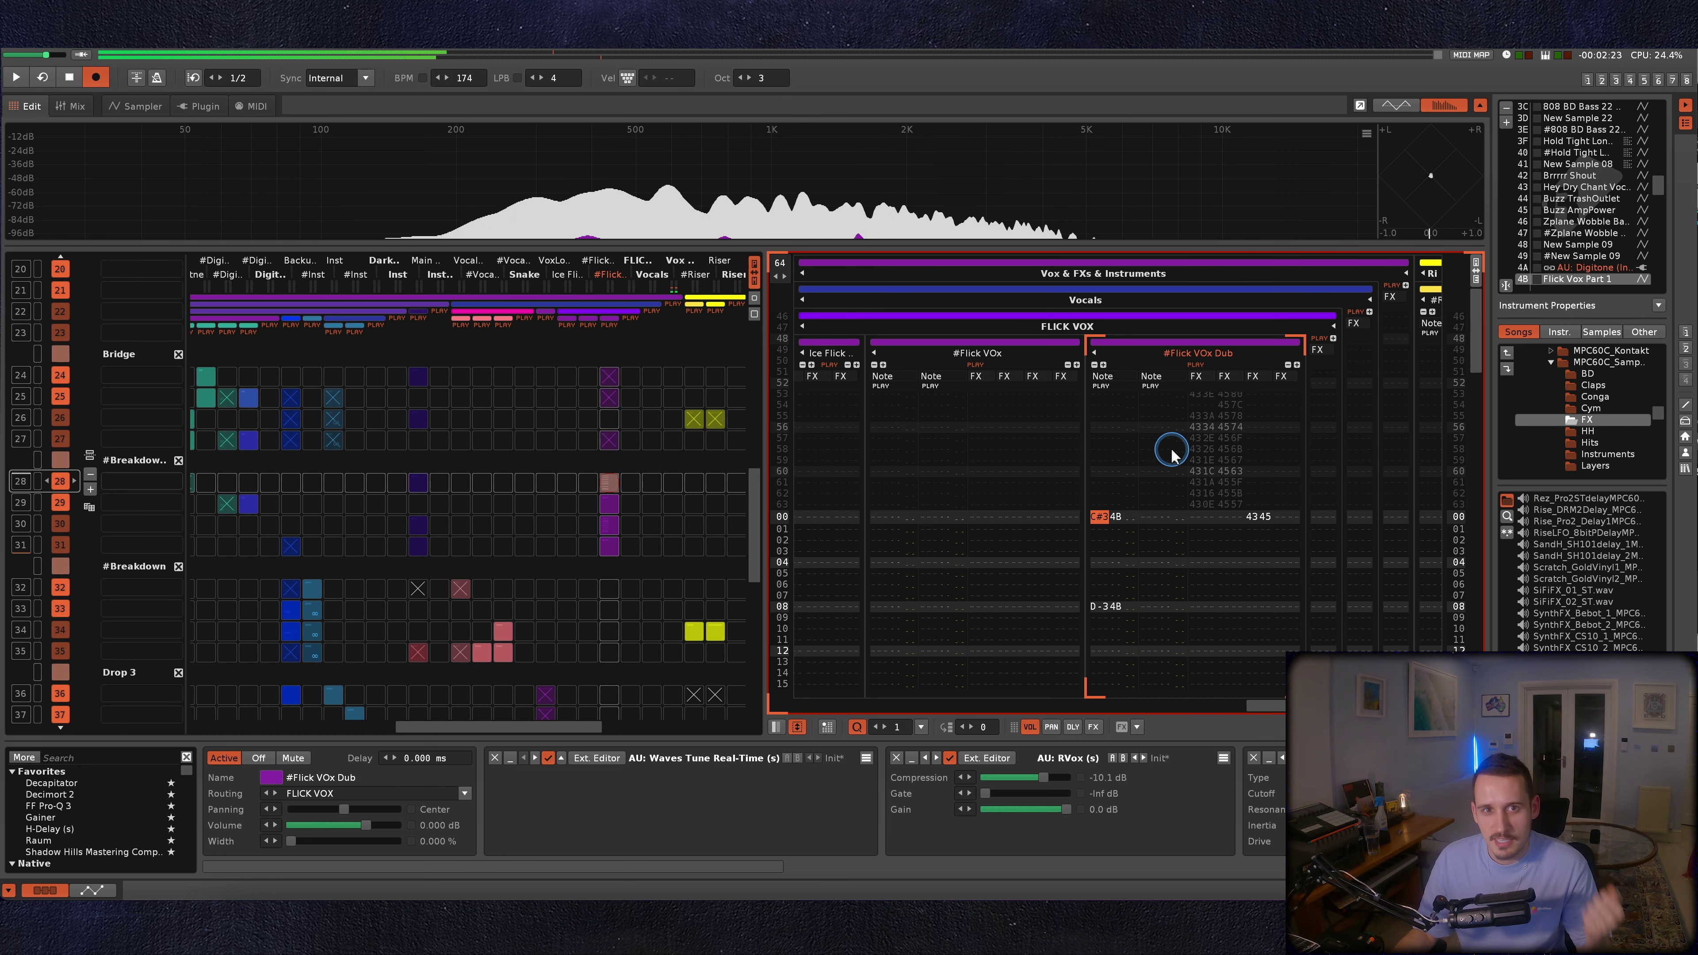
# Open the Flick Vox Part 1 sample from the C#3 note in pattern 28 and show its whole sliced waveform.
pyautogui.click(1107, 518)
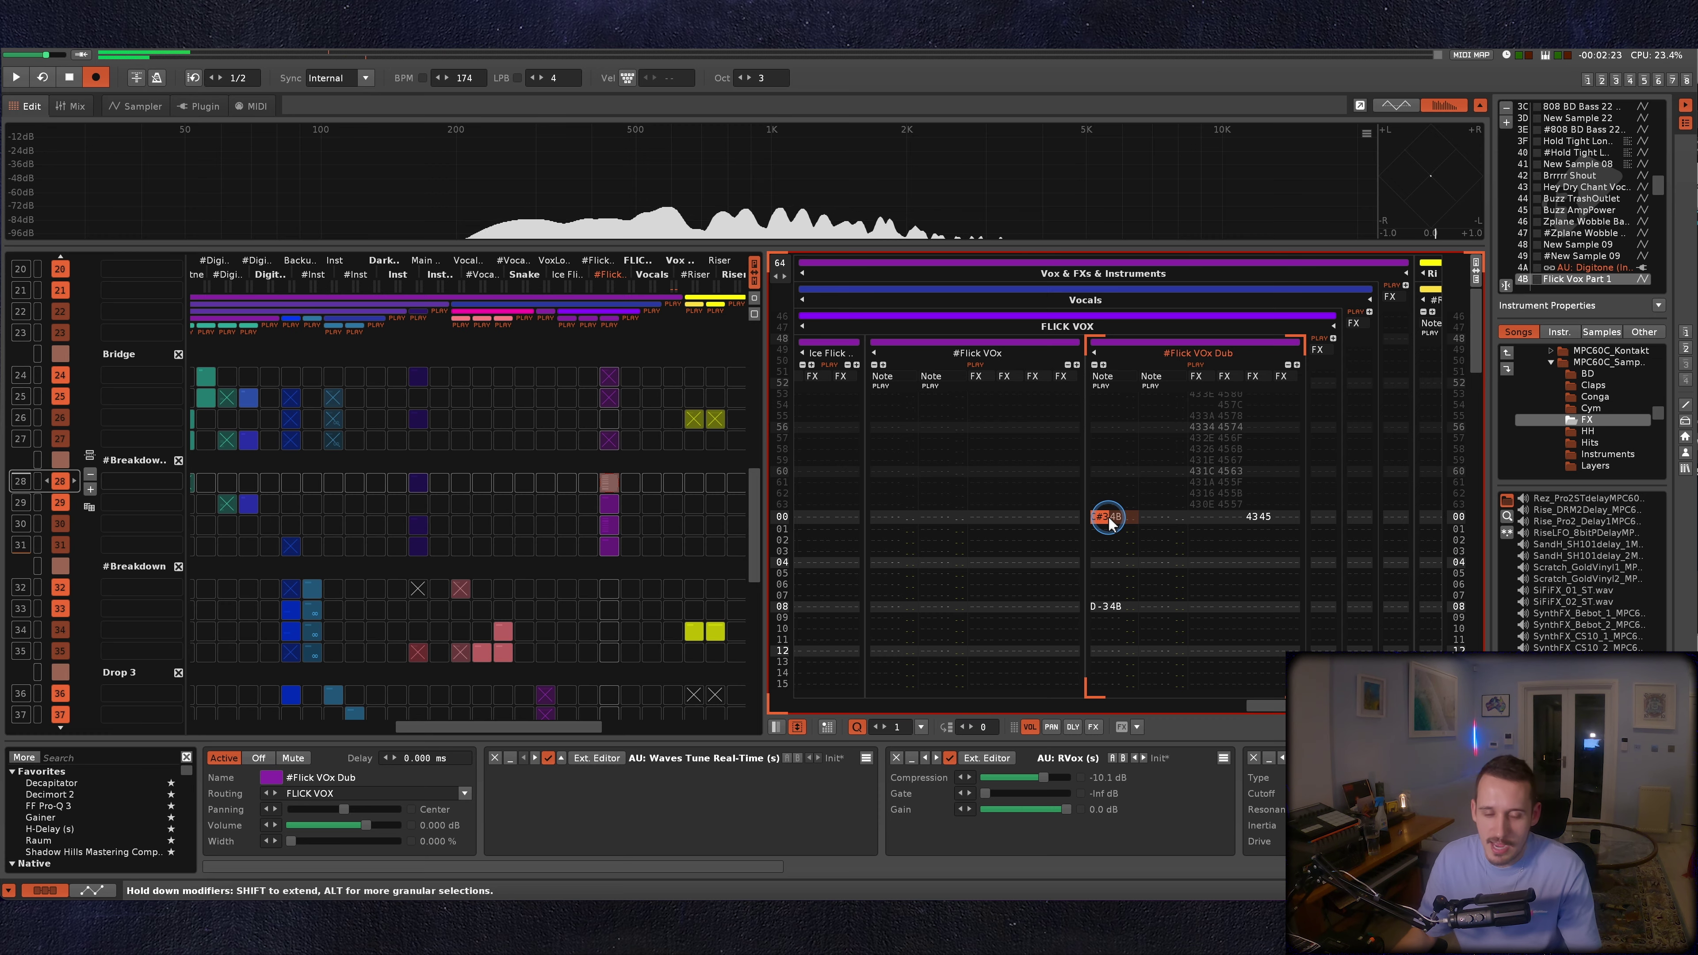
pyautogui.press('F3')
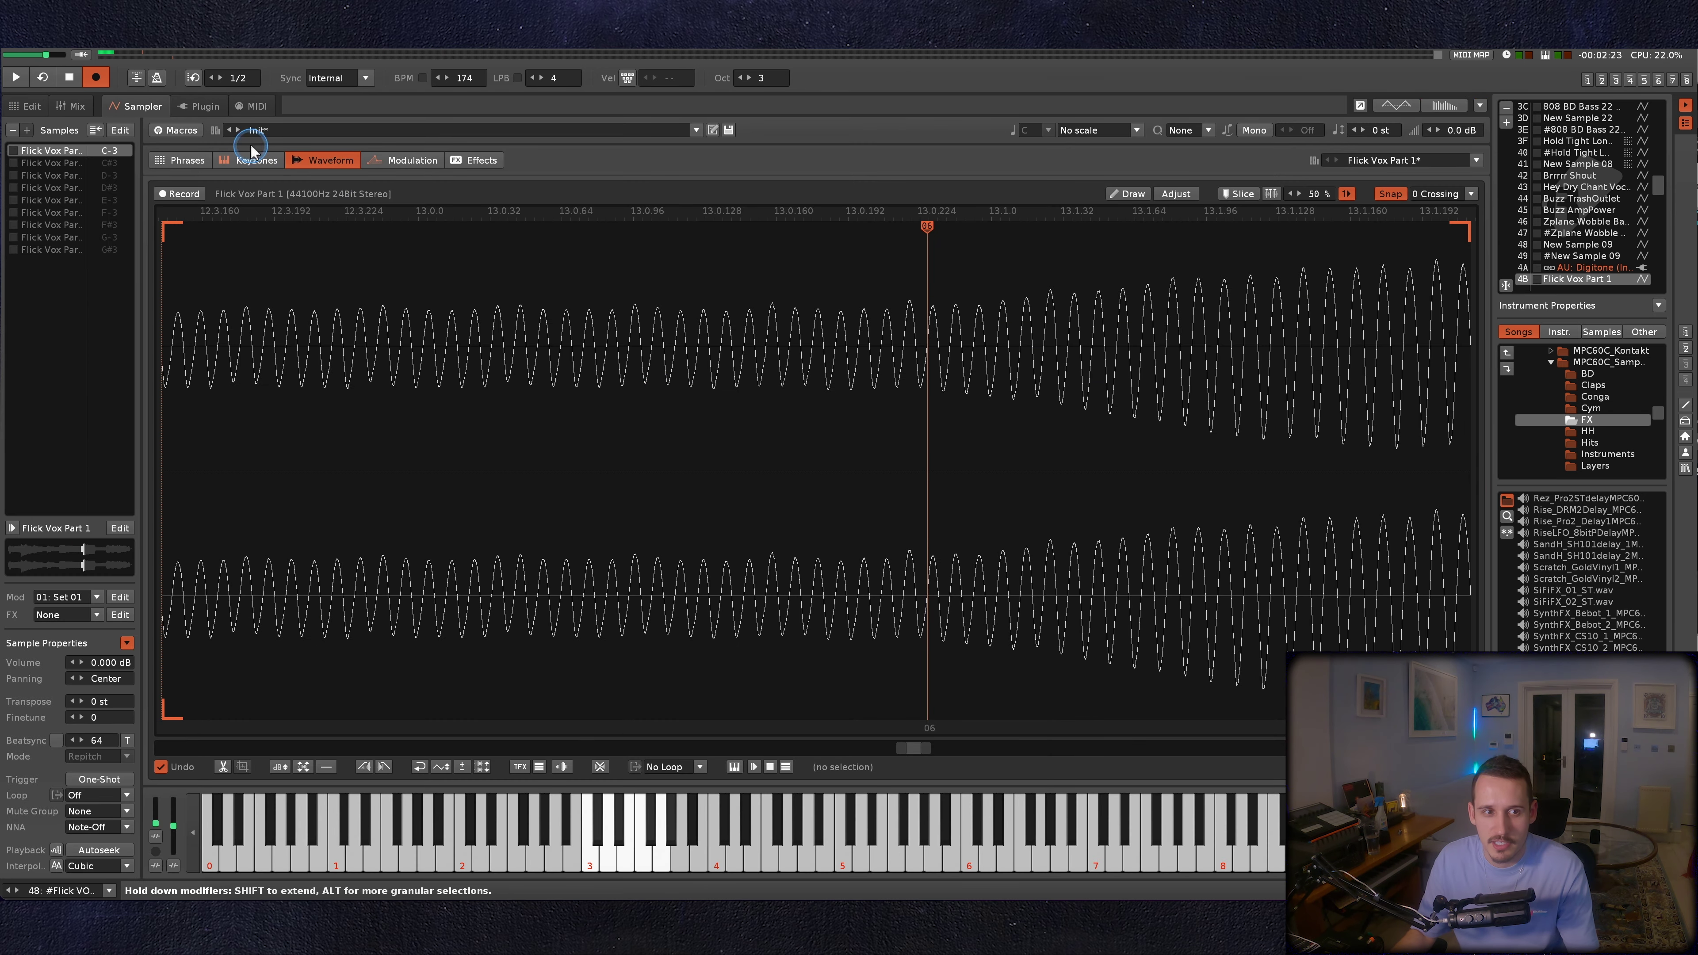
pyautogui.scroll(-8, 867, 340)
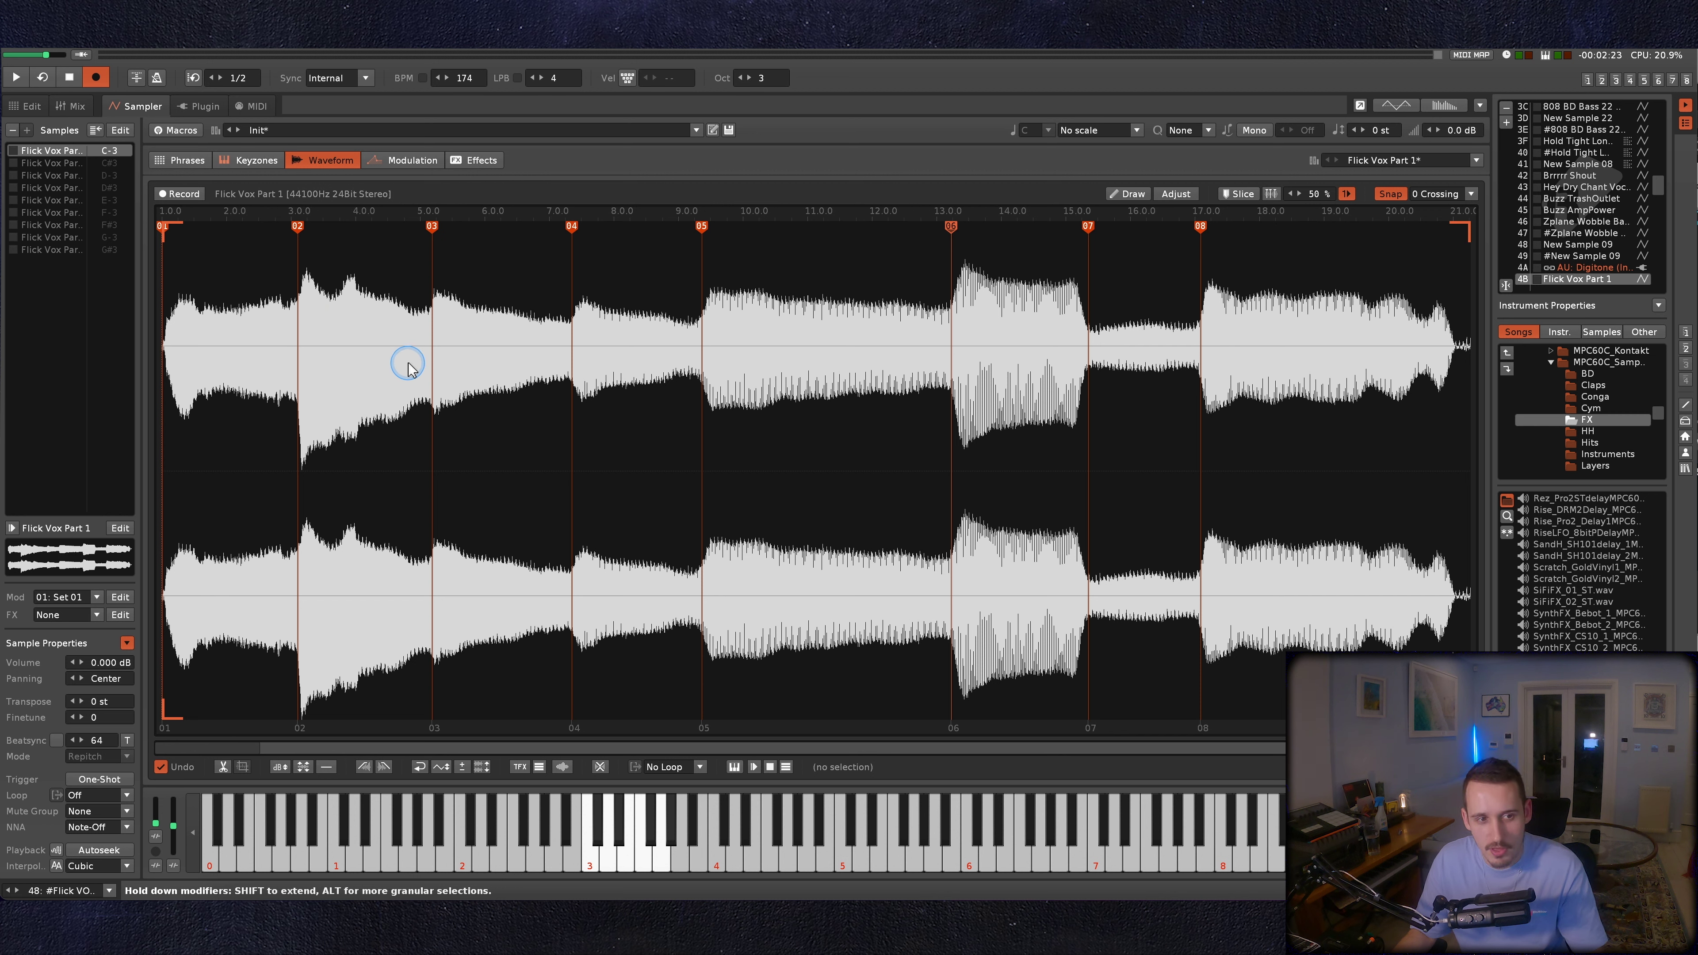
# Audition the slices of Flick Vox Part 1 in order.
pyautogui.press('s')
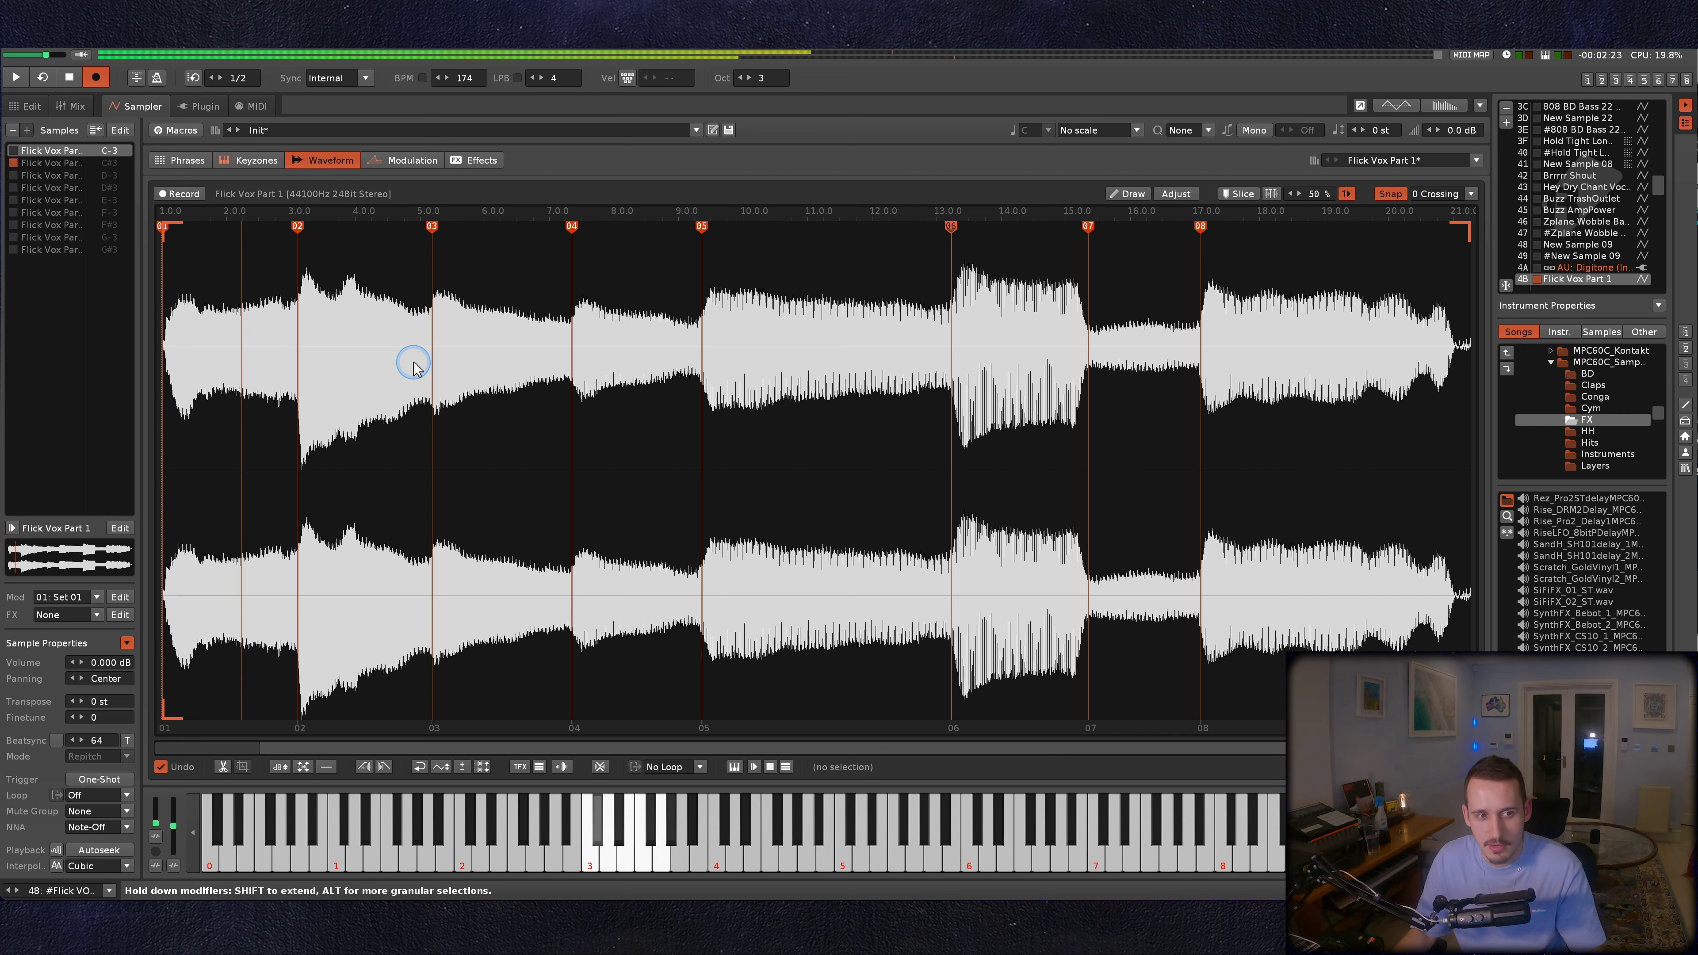
pyautogui.press('x')
pyautogui.press('d')
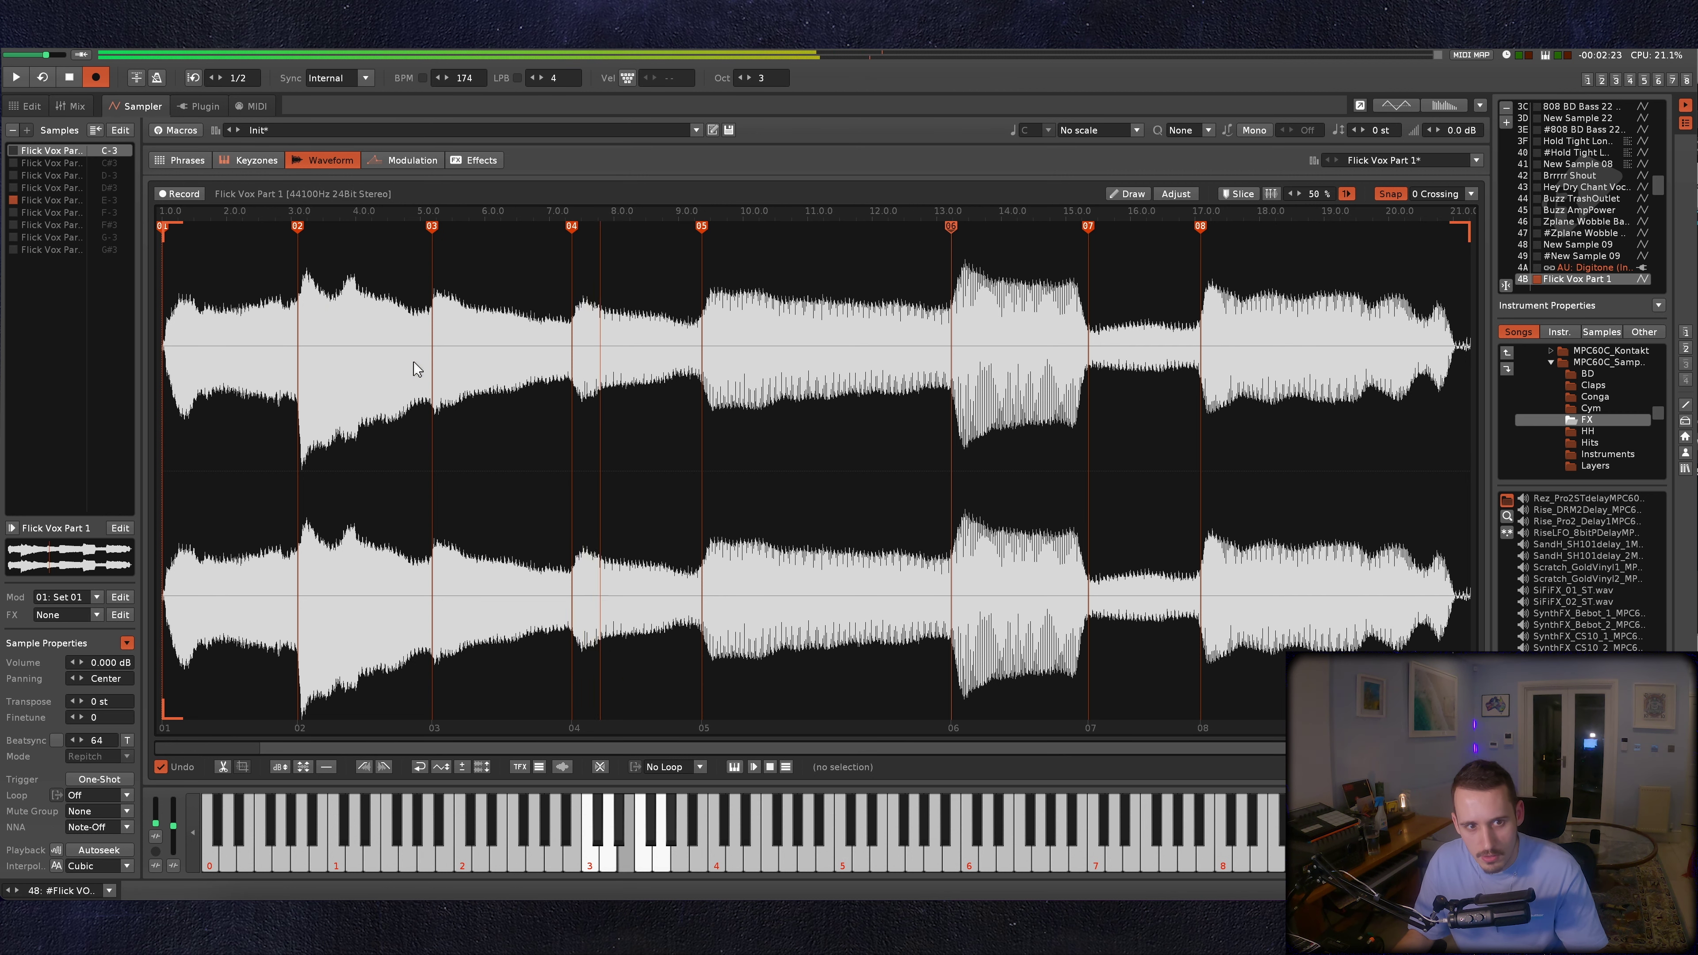
pyautogui.press('v')
pyautogui.press('g')
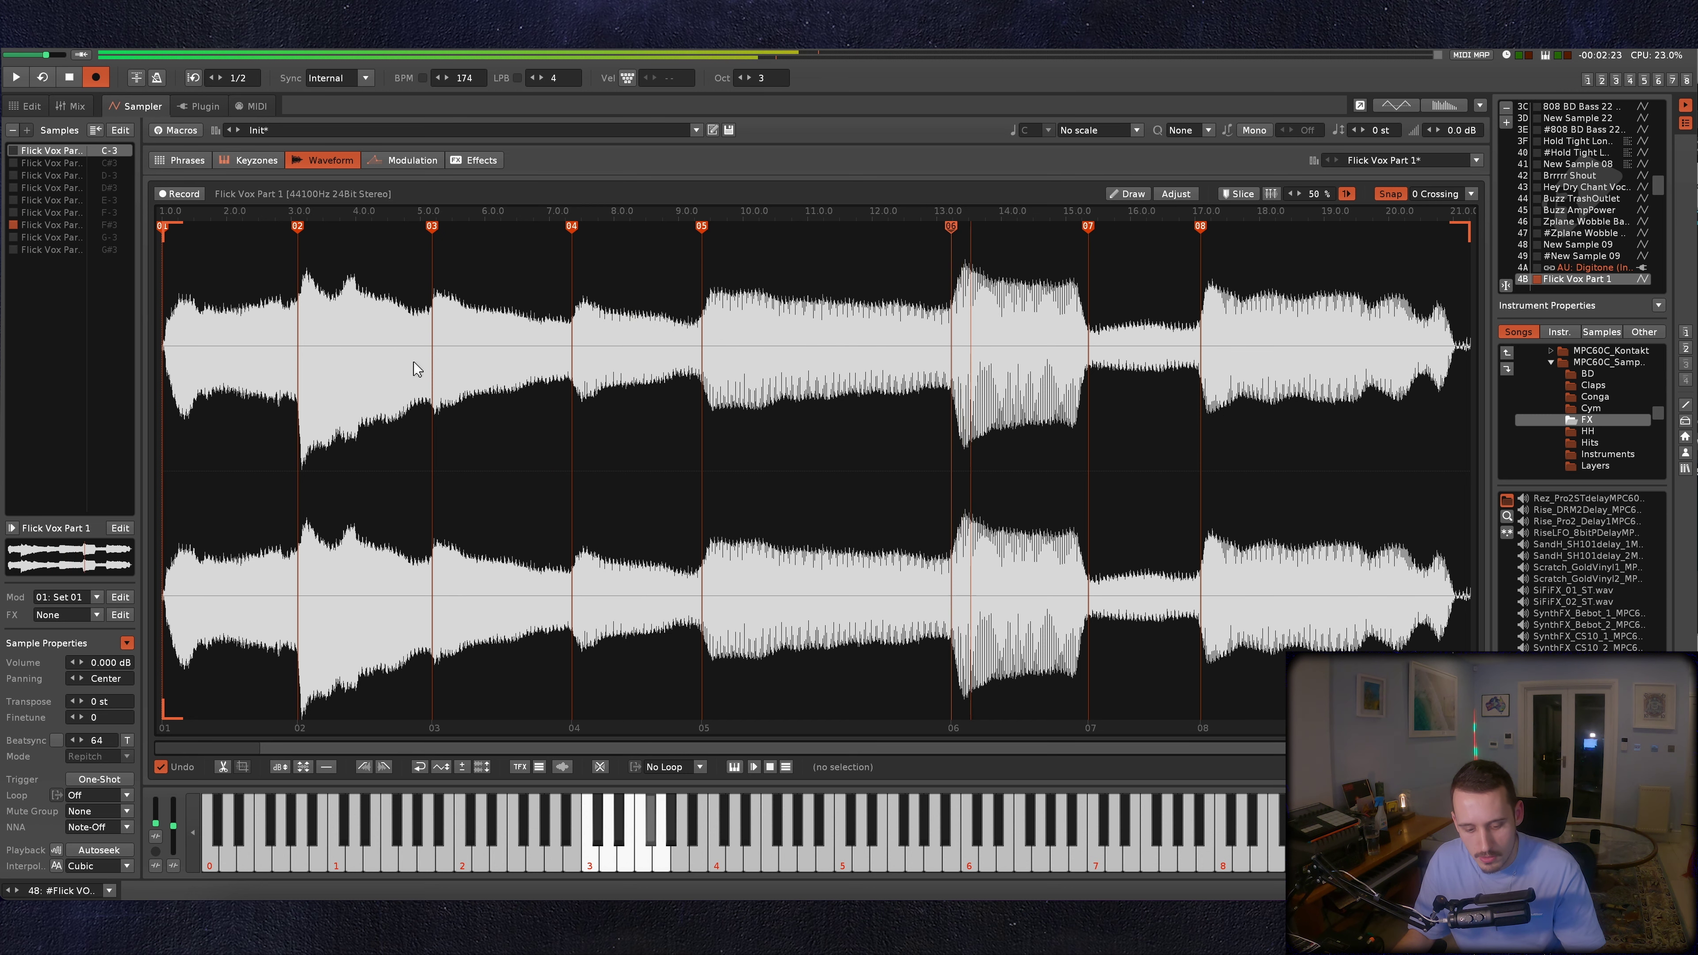
pyautogui.press('b')
pyautogui.press('h')
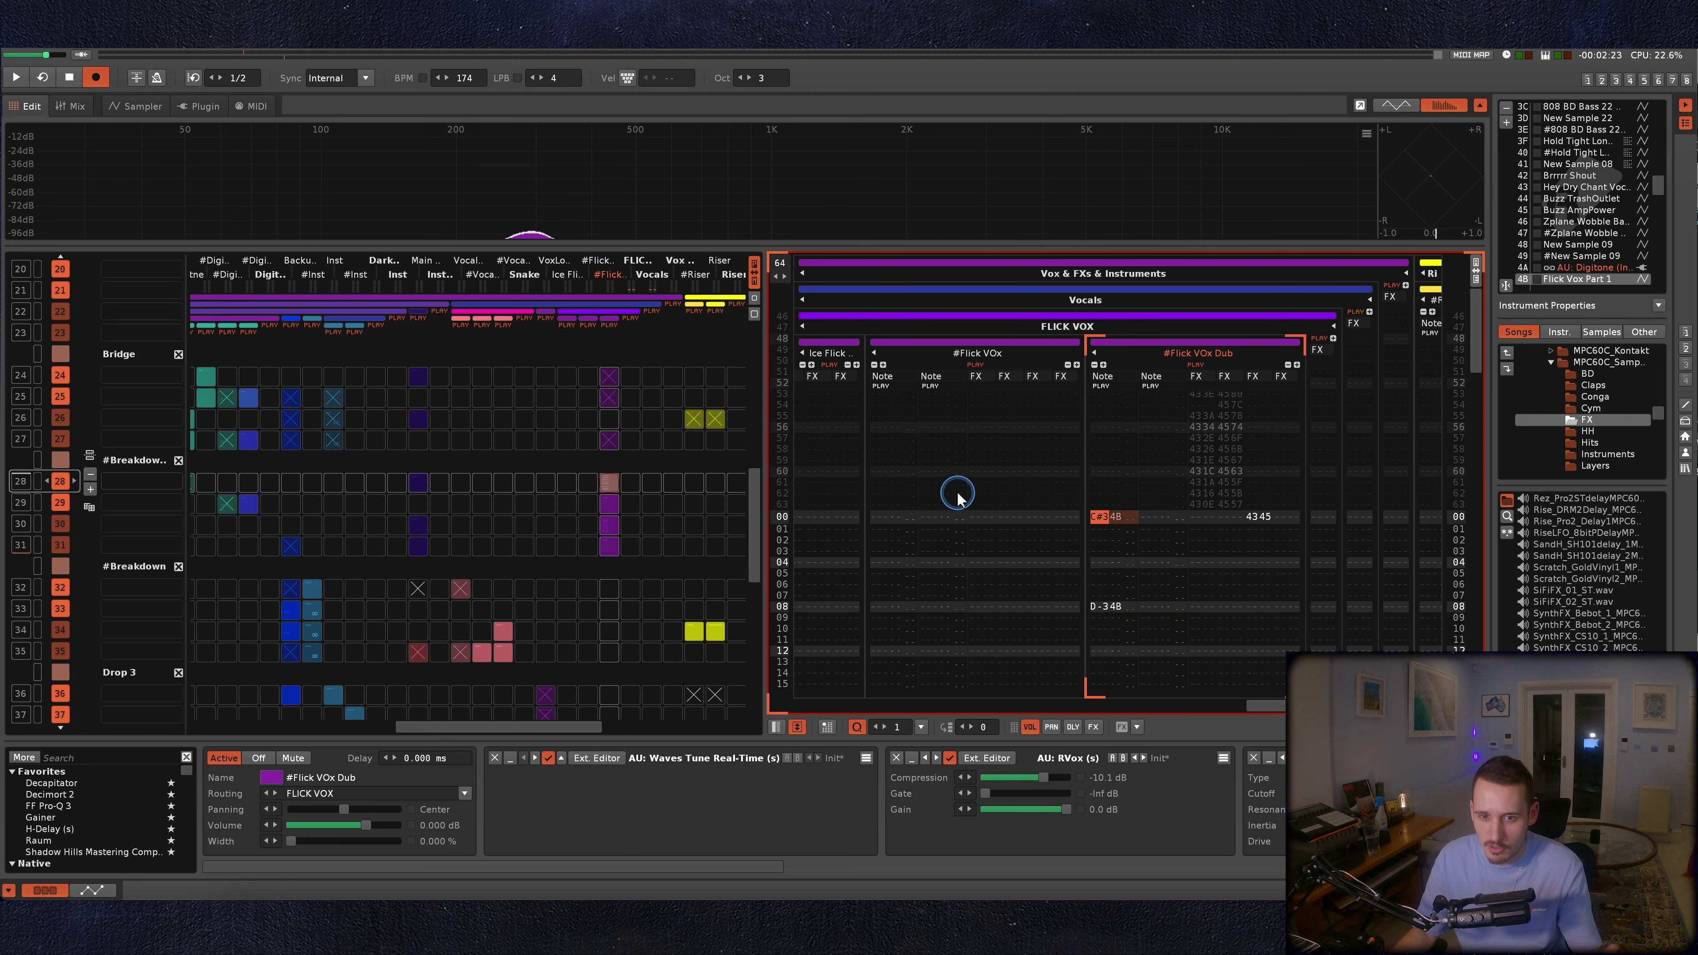
# Return to the pattern editor and open the #Vocal SNake 2 track's part in pattern 34 of the breakdown.
pyautogui.scroll(-6, 636, 511)
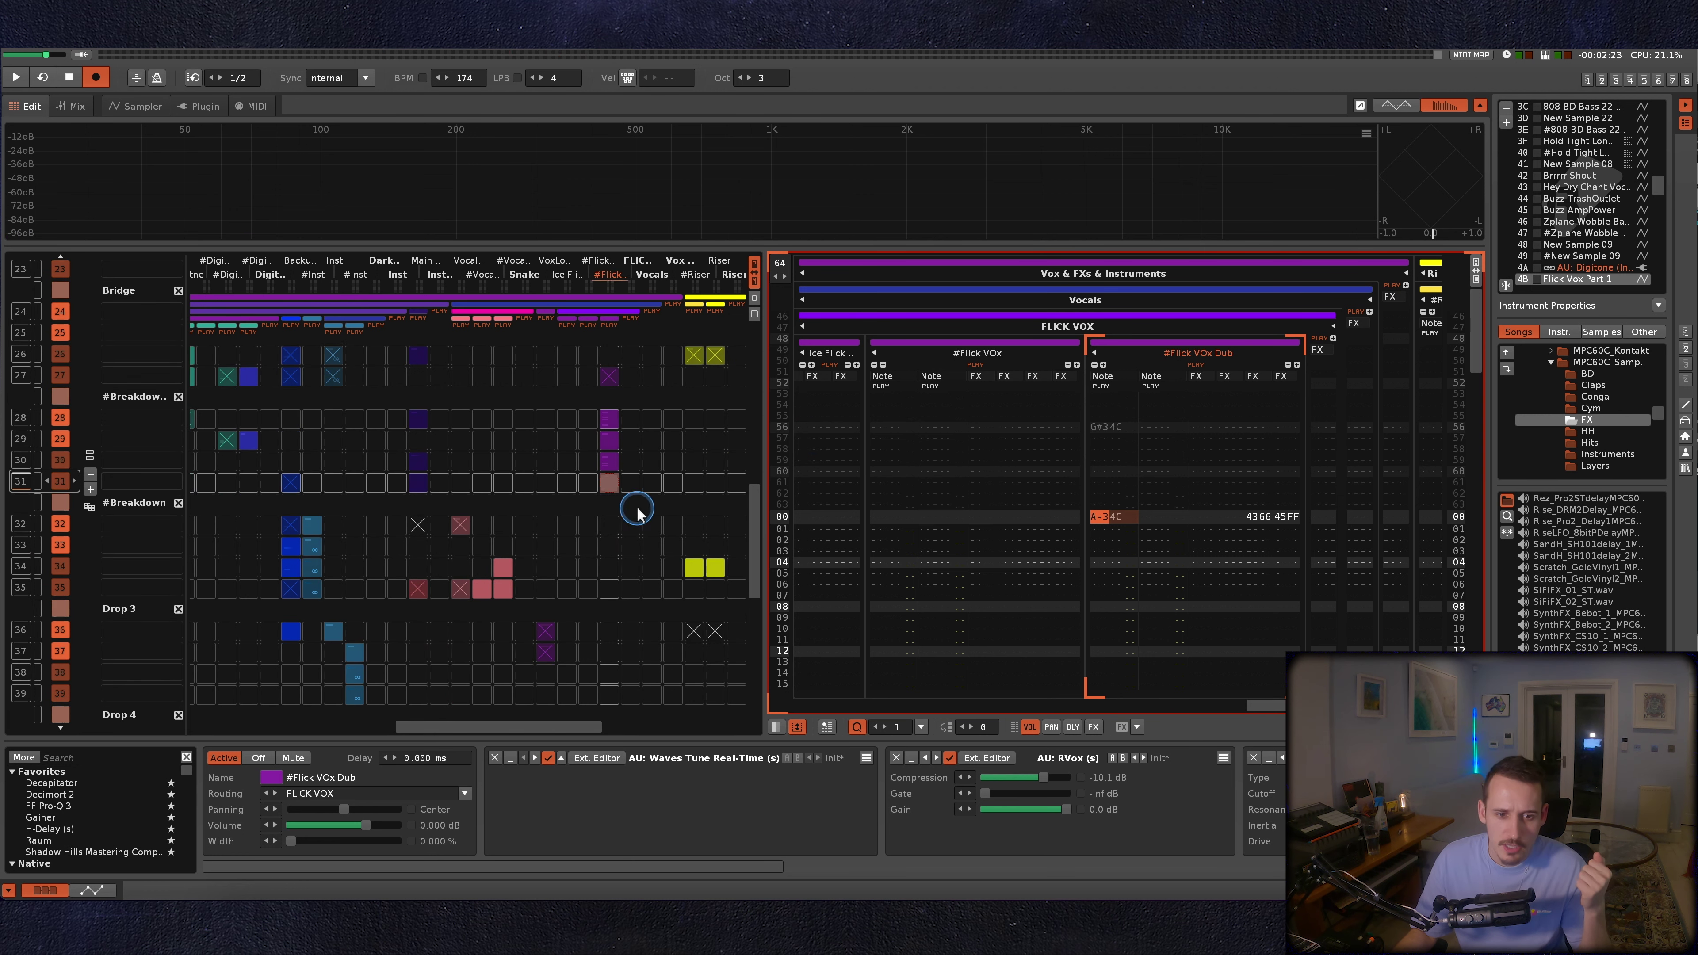
pyautogui.click(693, 487)
pyautogui.click(503, 482)
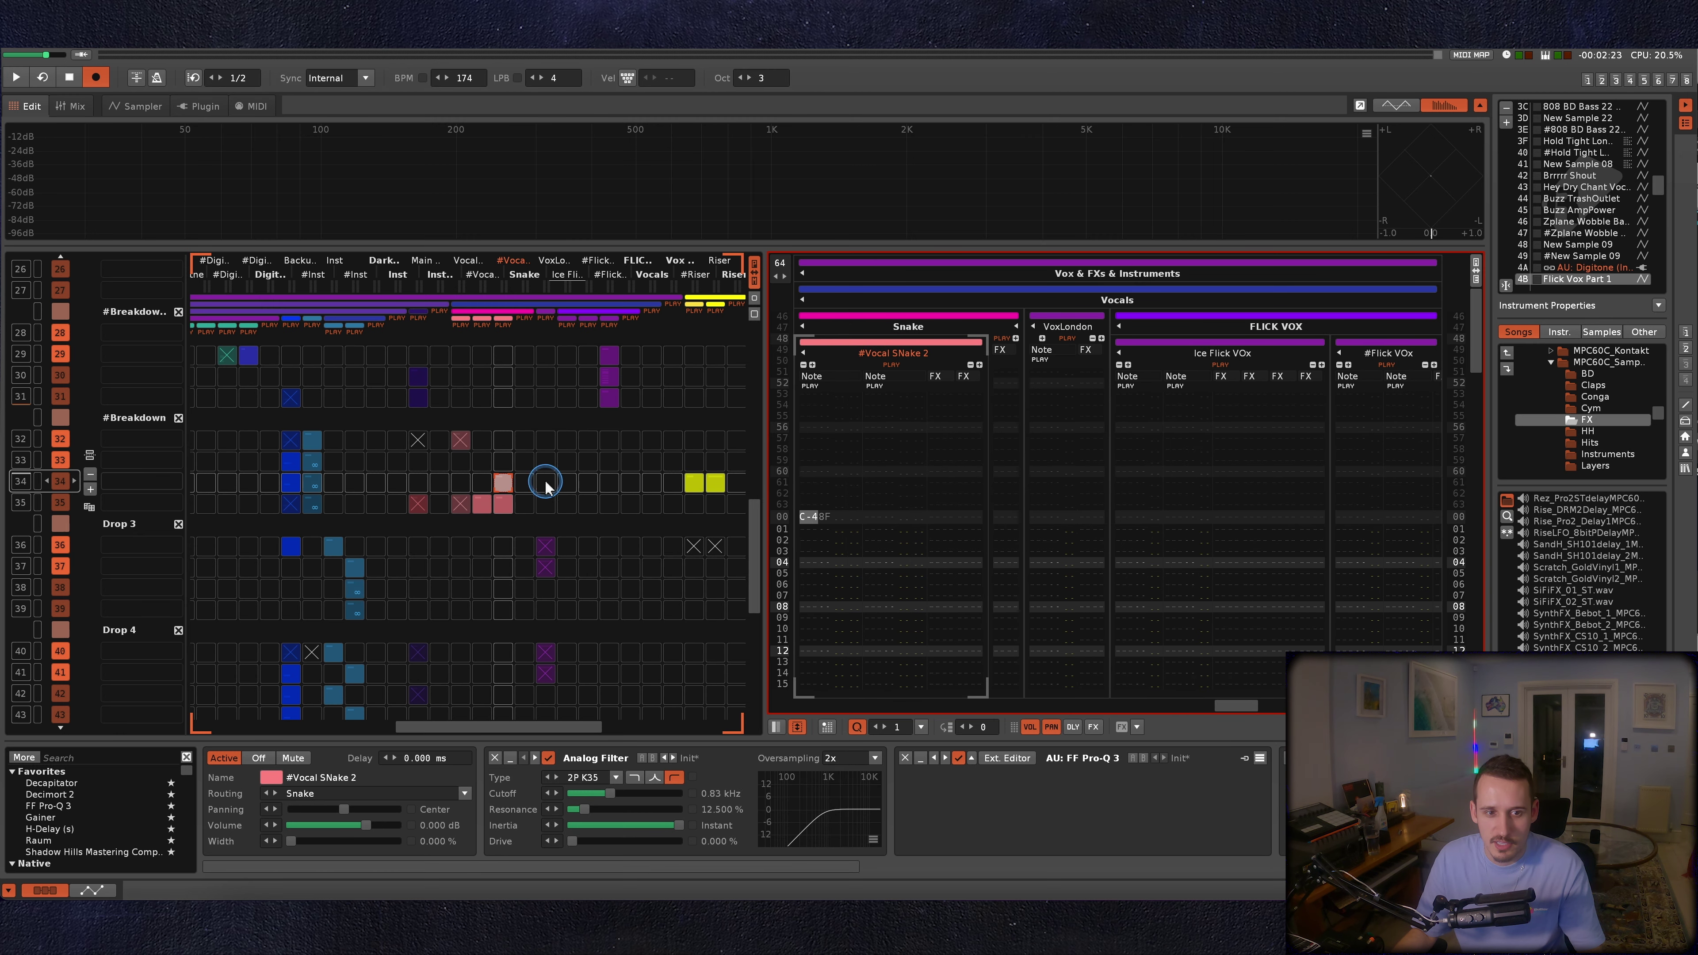
# Open the Kill a Human Black Mumba sample from the C-4 note in pattern 34 and audition it.
pyautogui.click(810, 516)
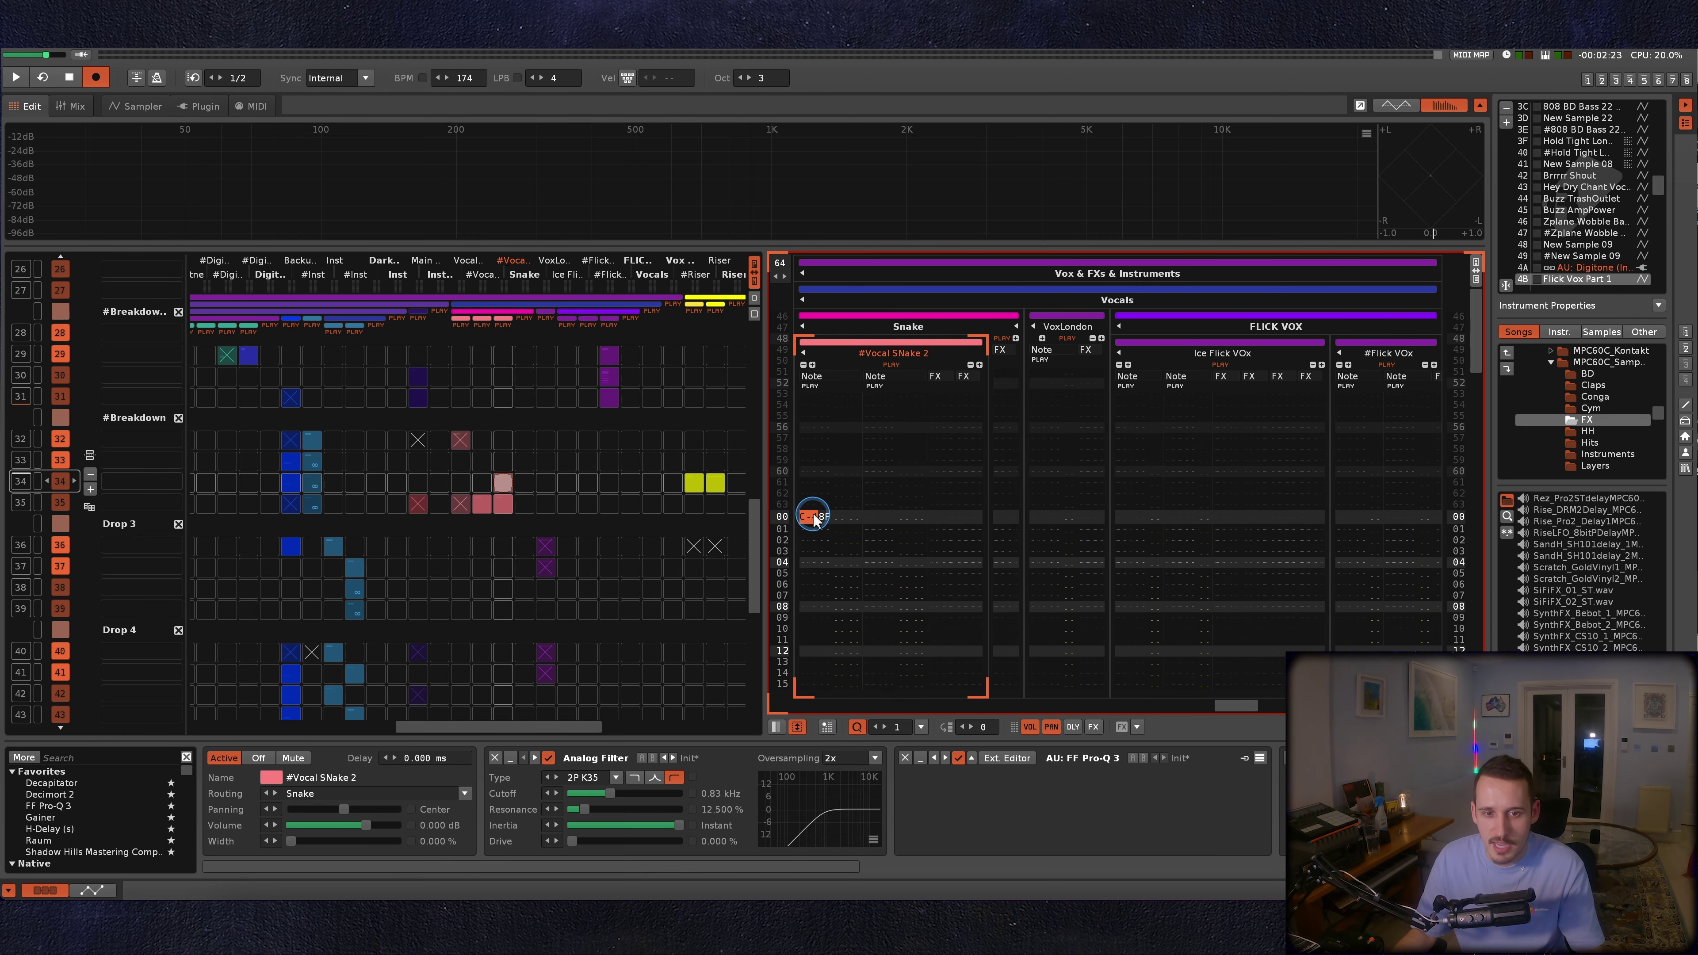
pyautogui.press('Return')
pyautogui.press('F3')
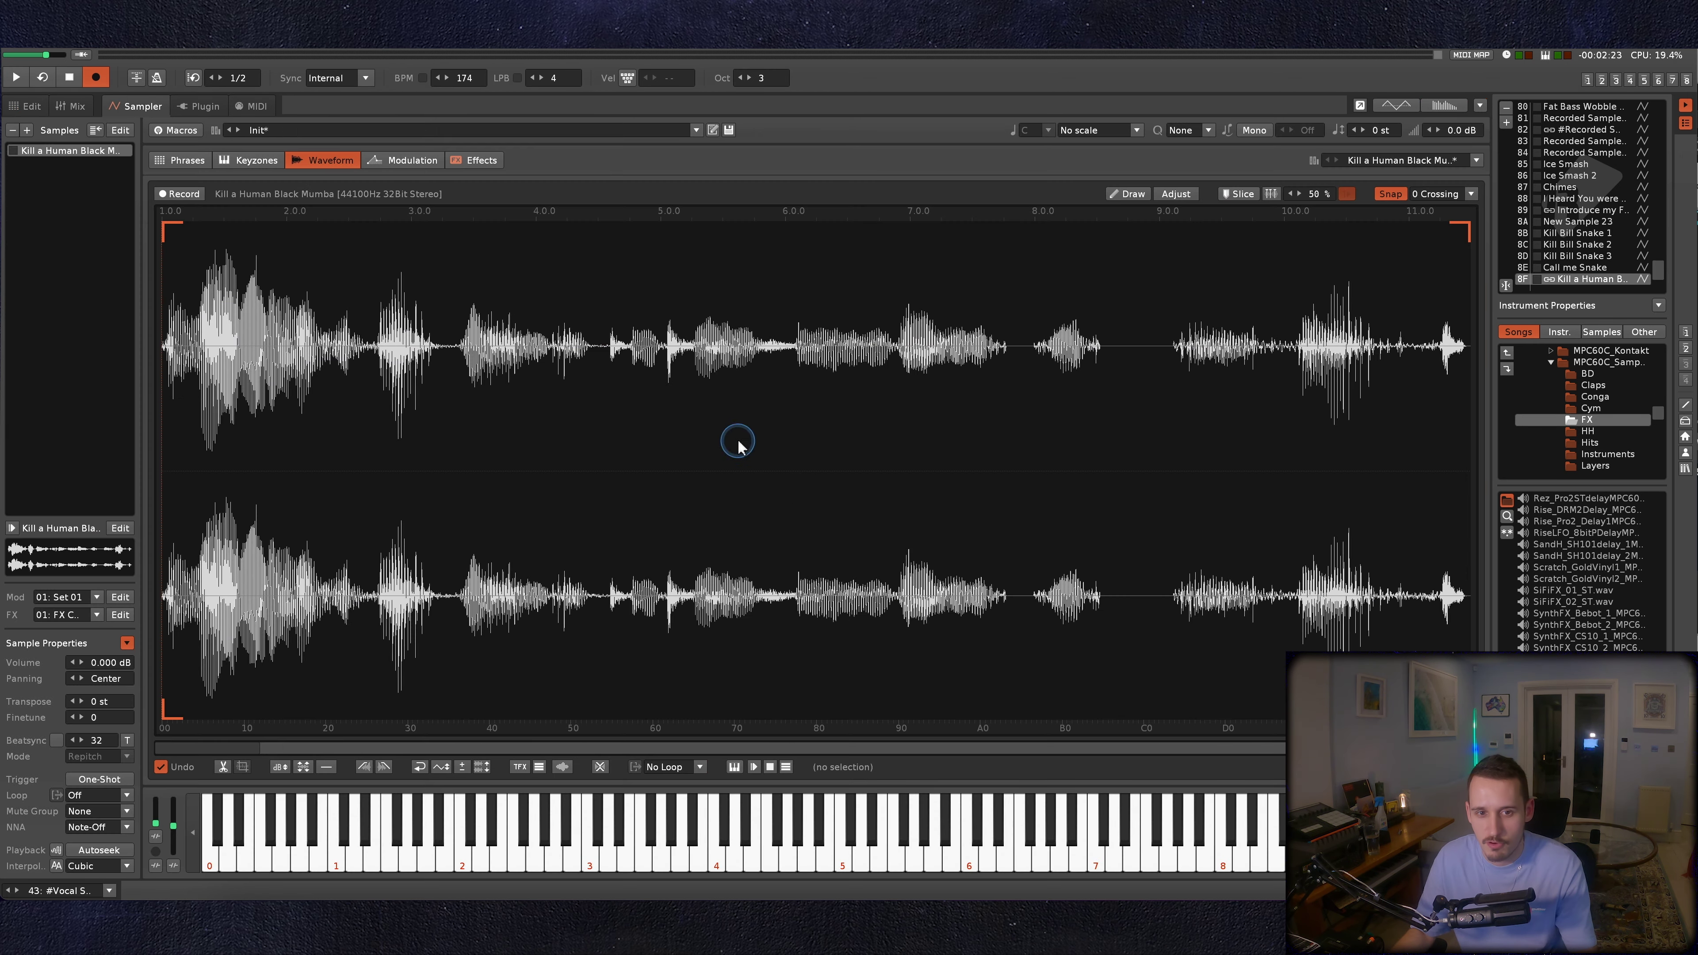
pyautogui.press('q')
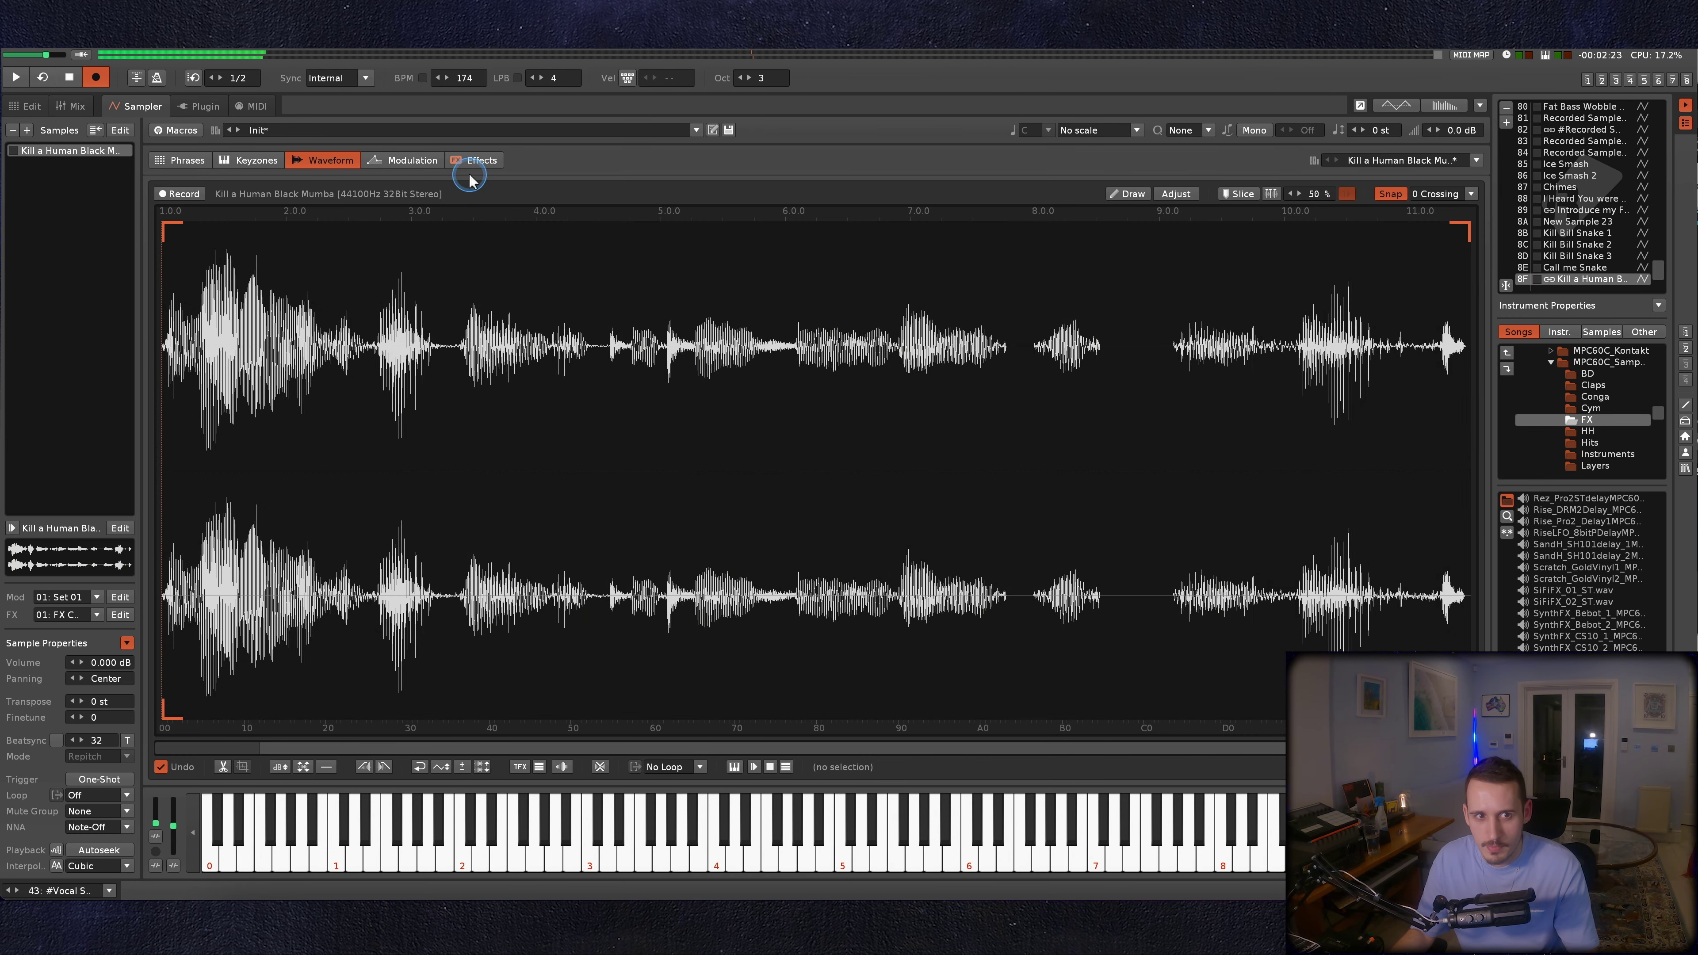
# Inspect the sample's Little AlterBoy effect while auditioning the vocal, and return to the pattern editor.
pyautogui.click(475, 161)
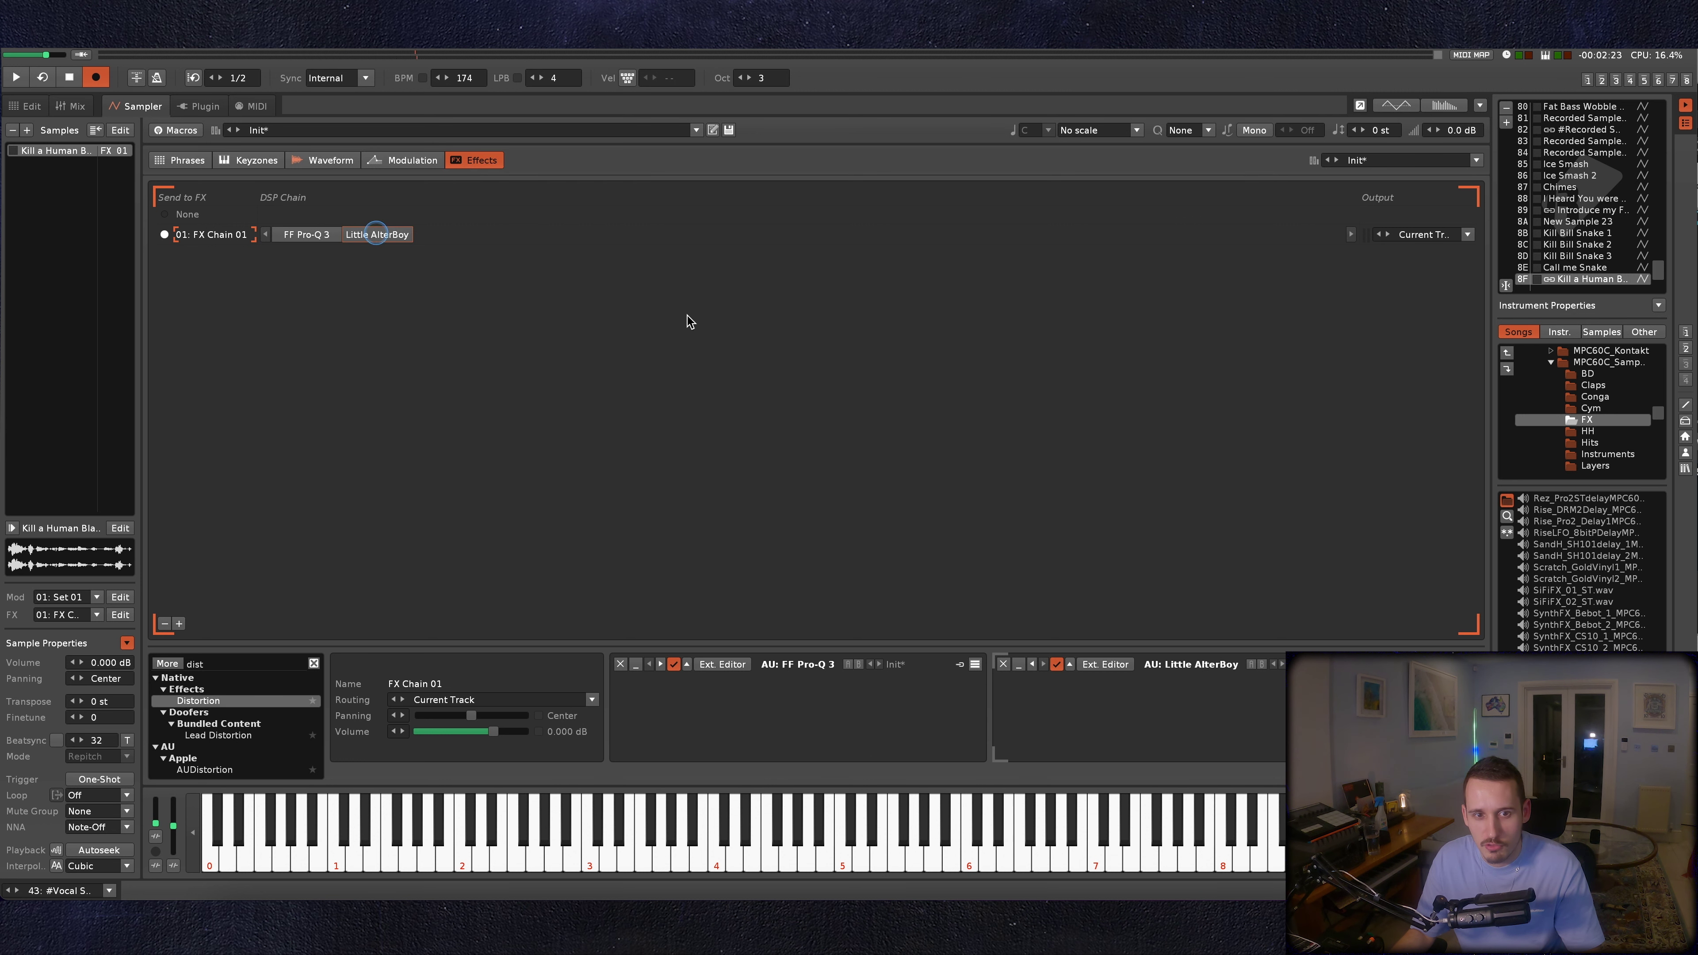
pyautogui.click(617, 234)
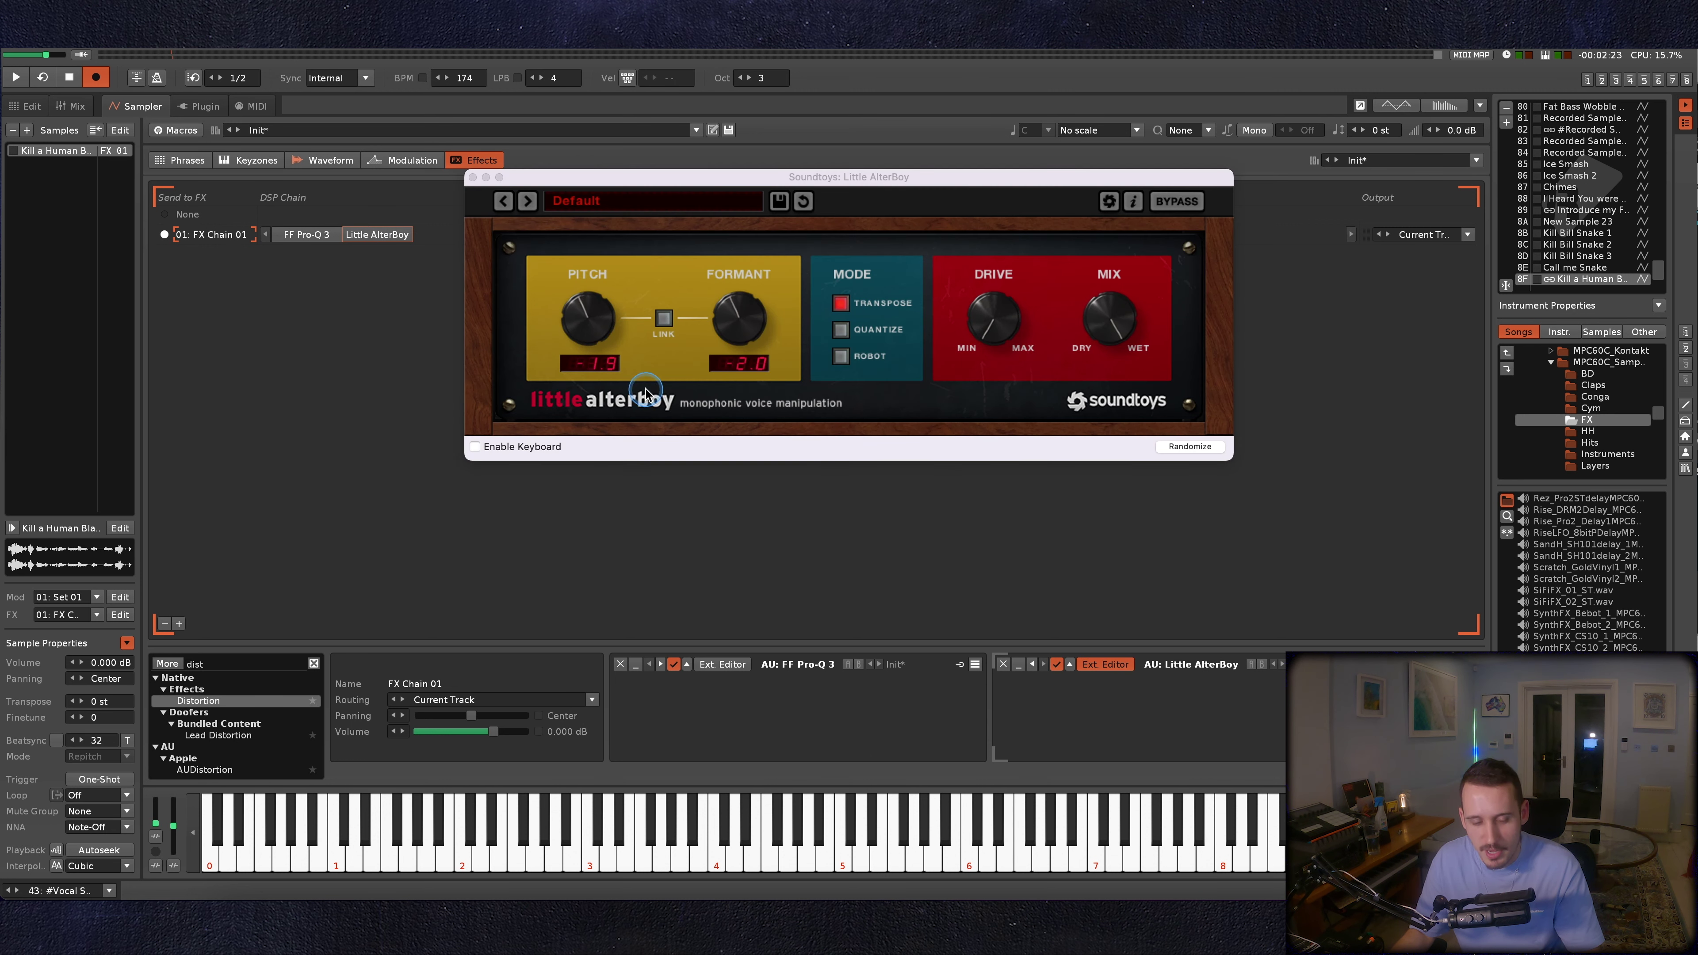
pyautogui.press('q')
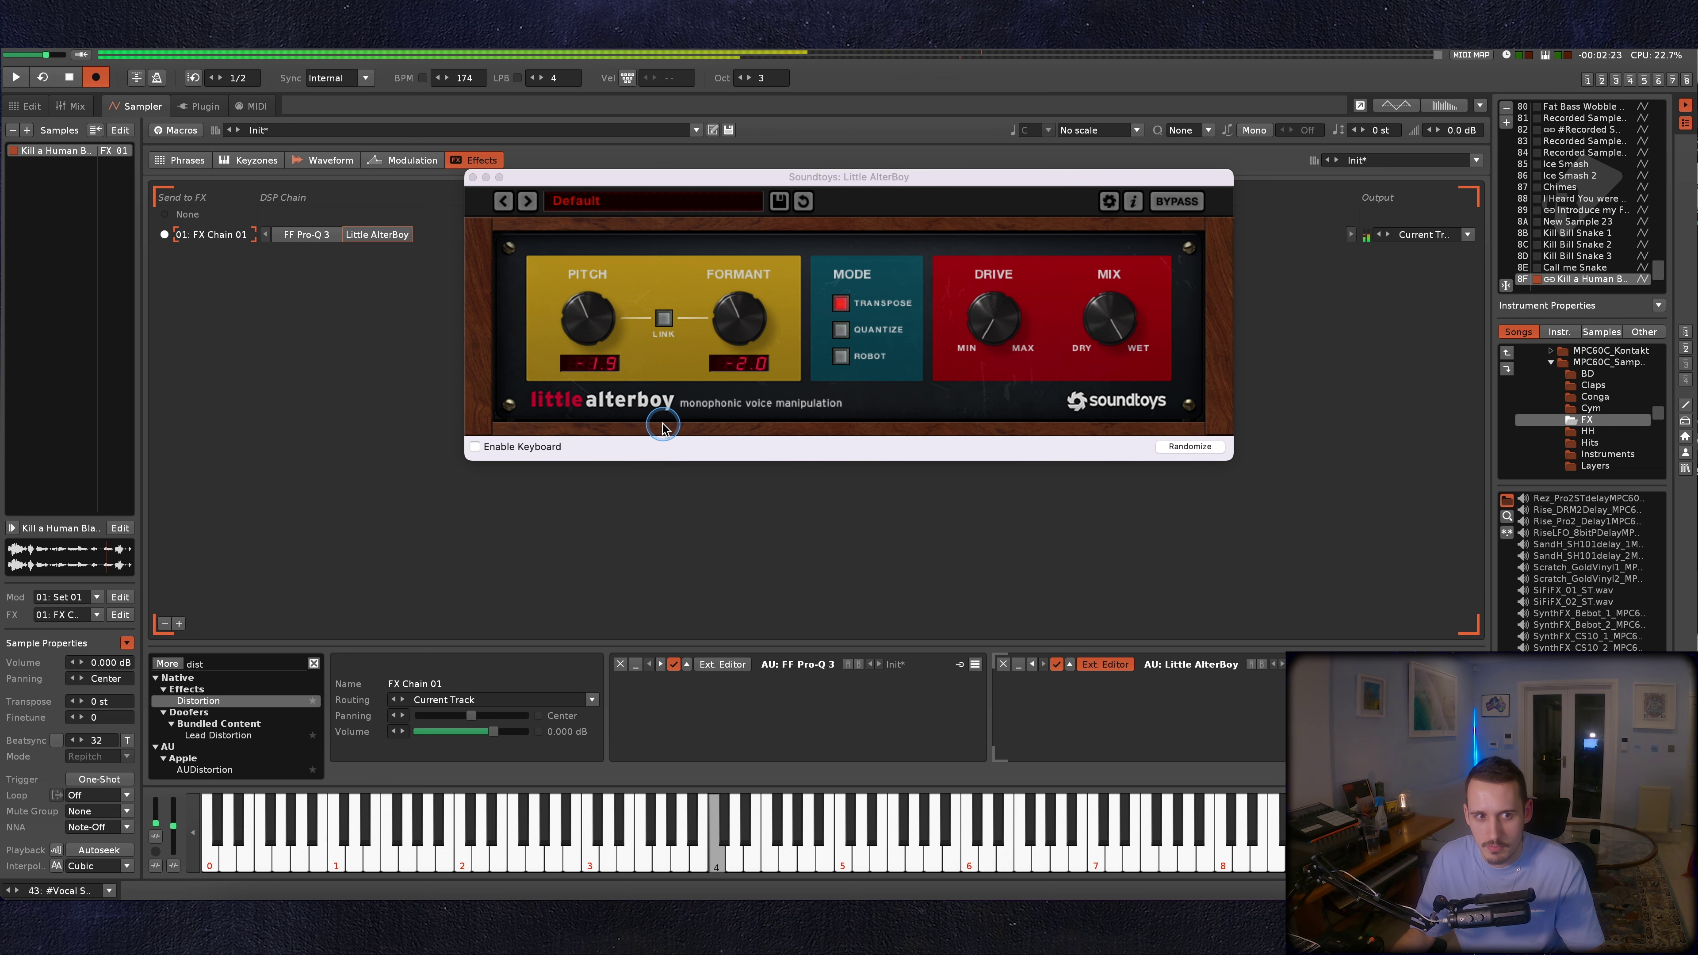
pyautogui.click(472, 178)
pyautogui.click(94, 131)
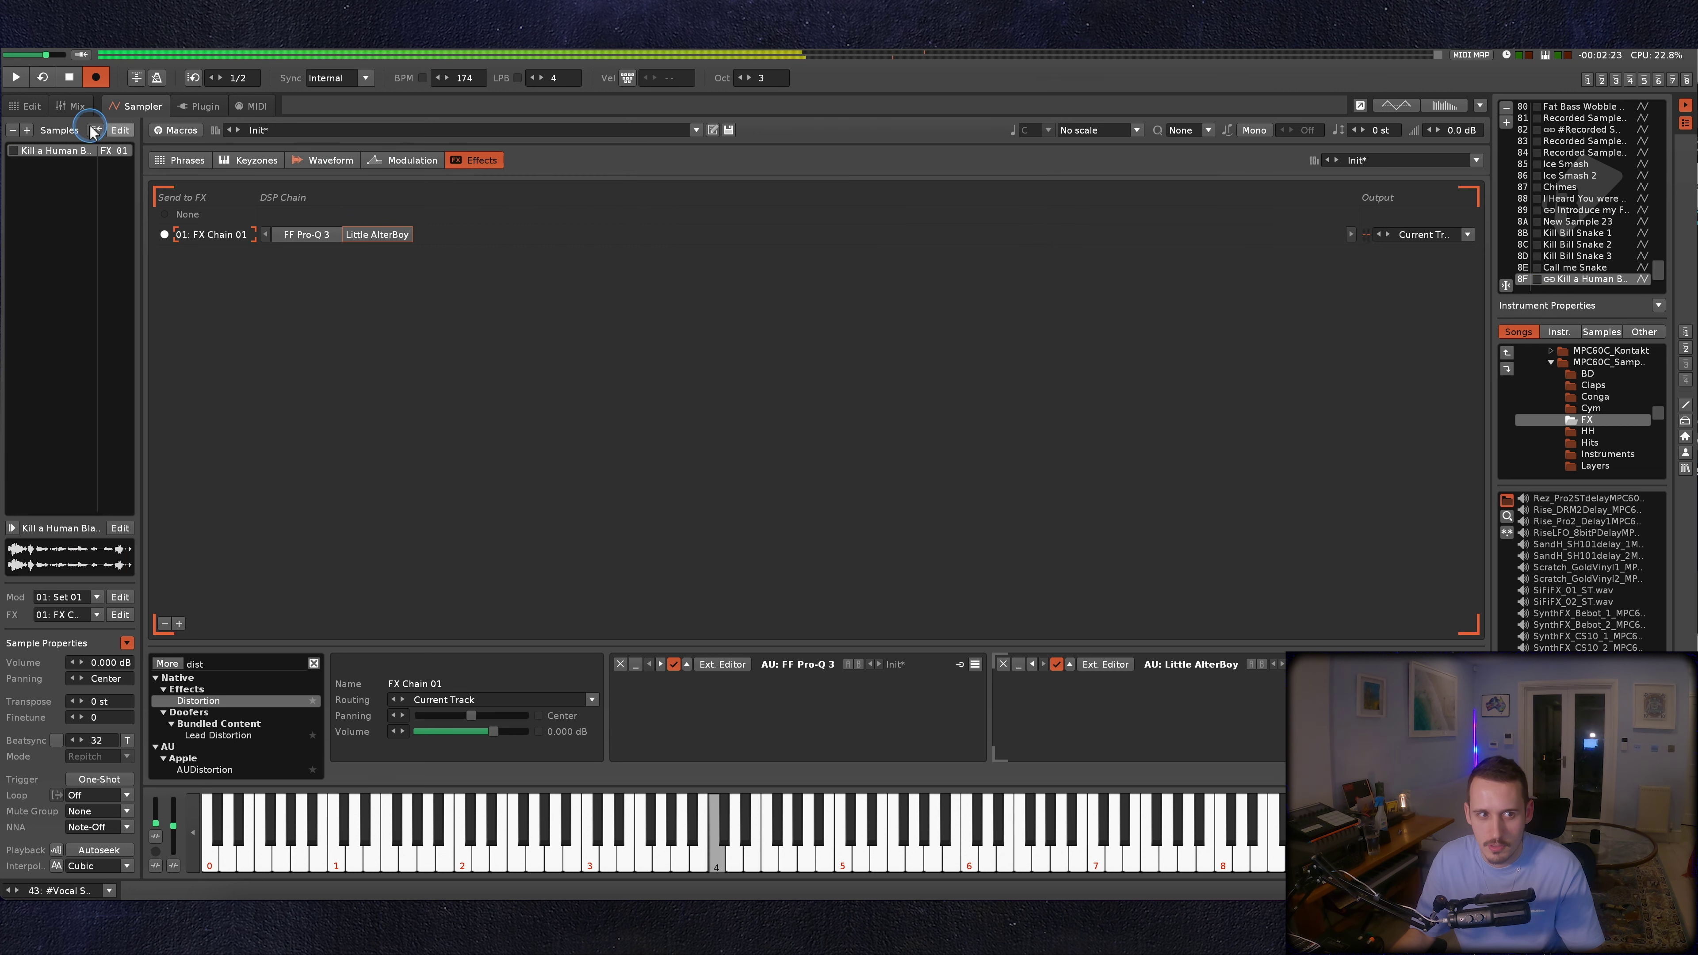
pyautogui.click(12, 107)
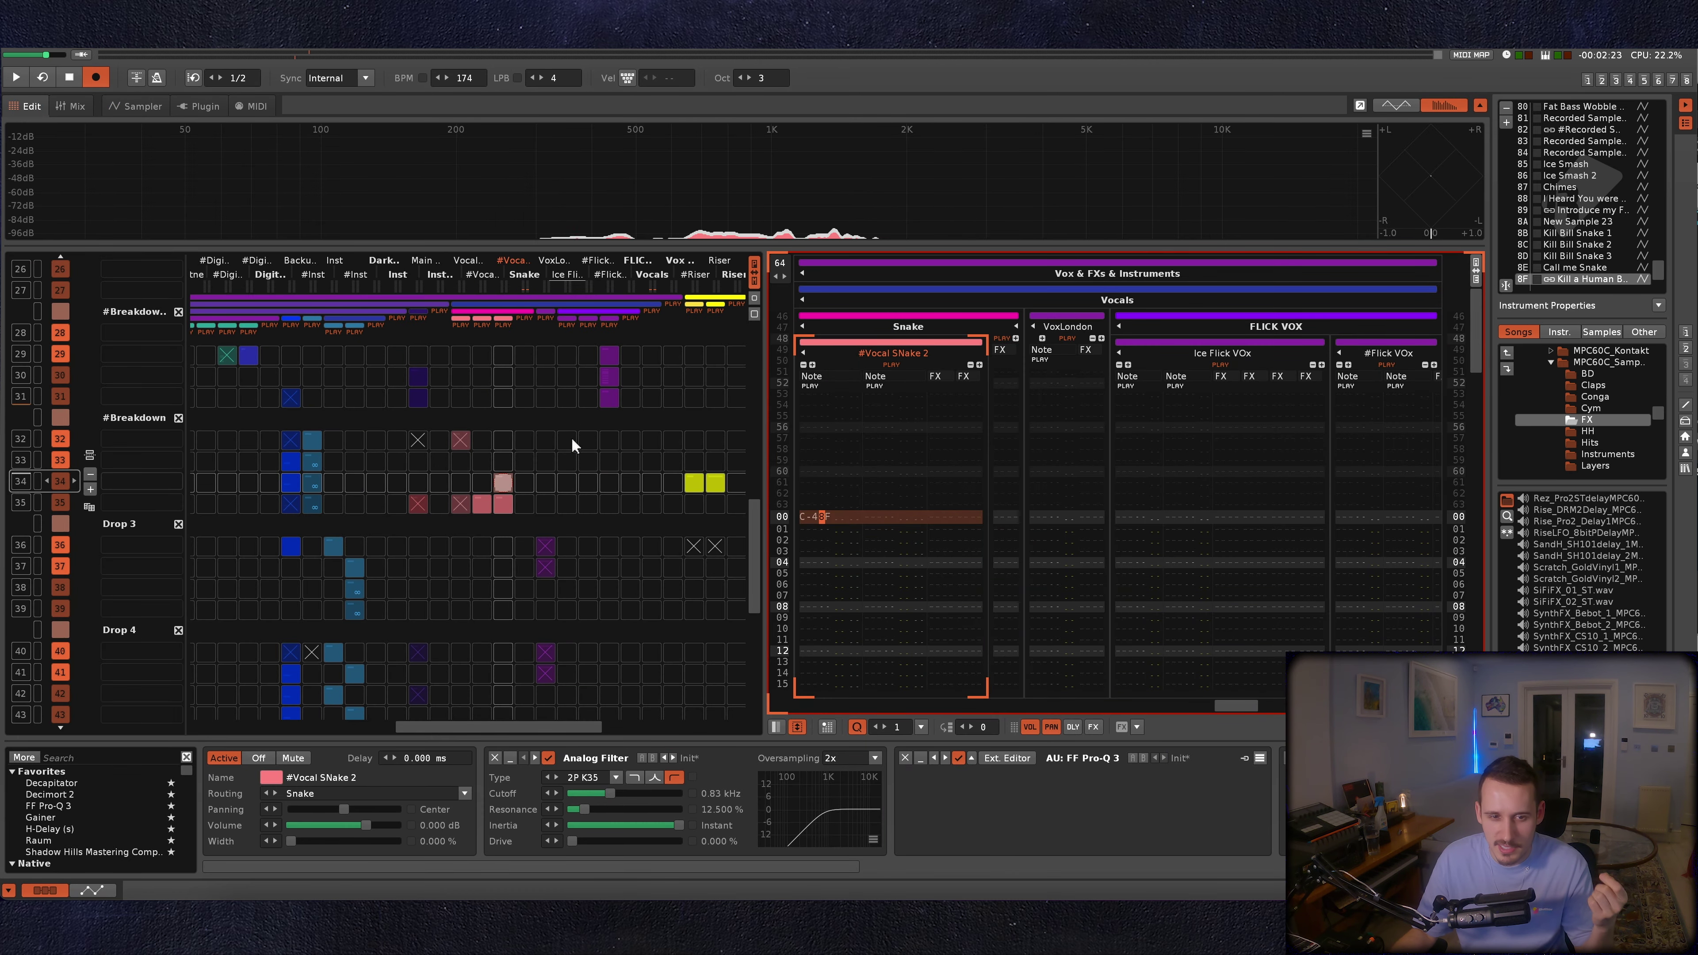
# Play the first #Vocal SNake 2 track soloed in pattern 15 with its effect chain in view, and stop and unsolo it.
pyautogui.scroll(-1, 521, 480)
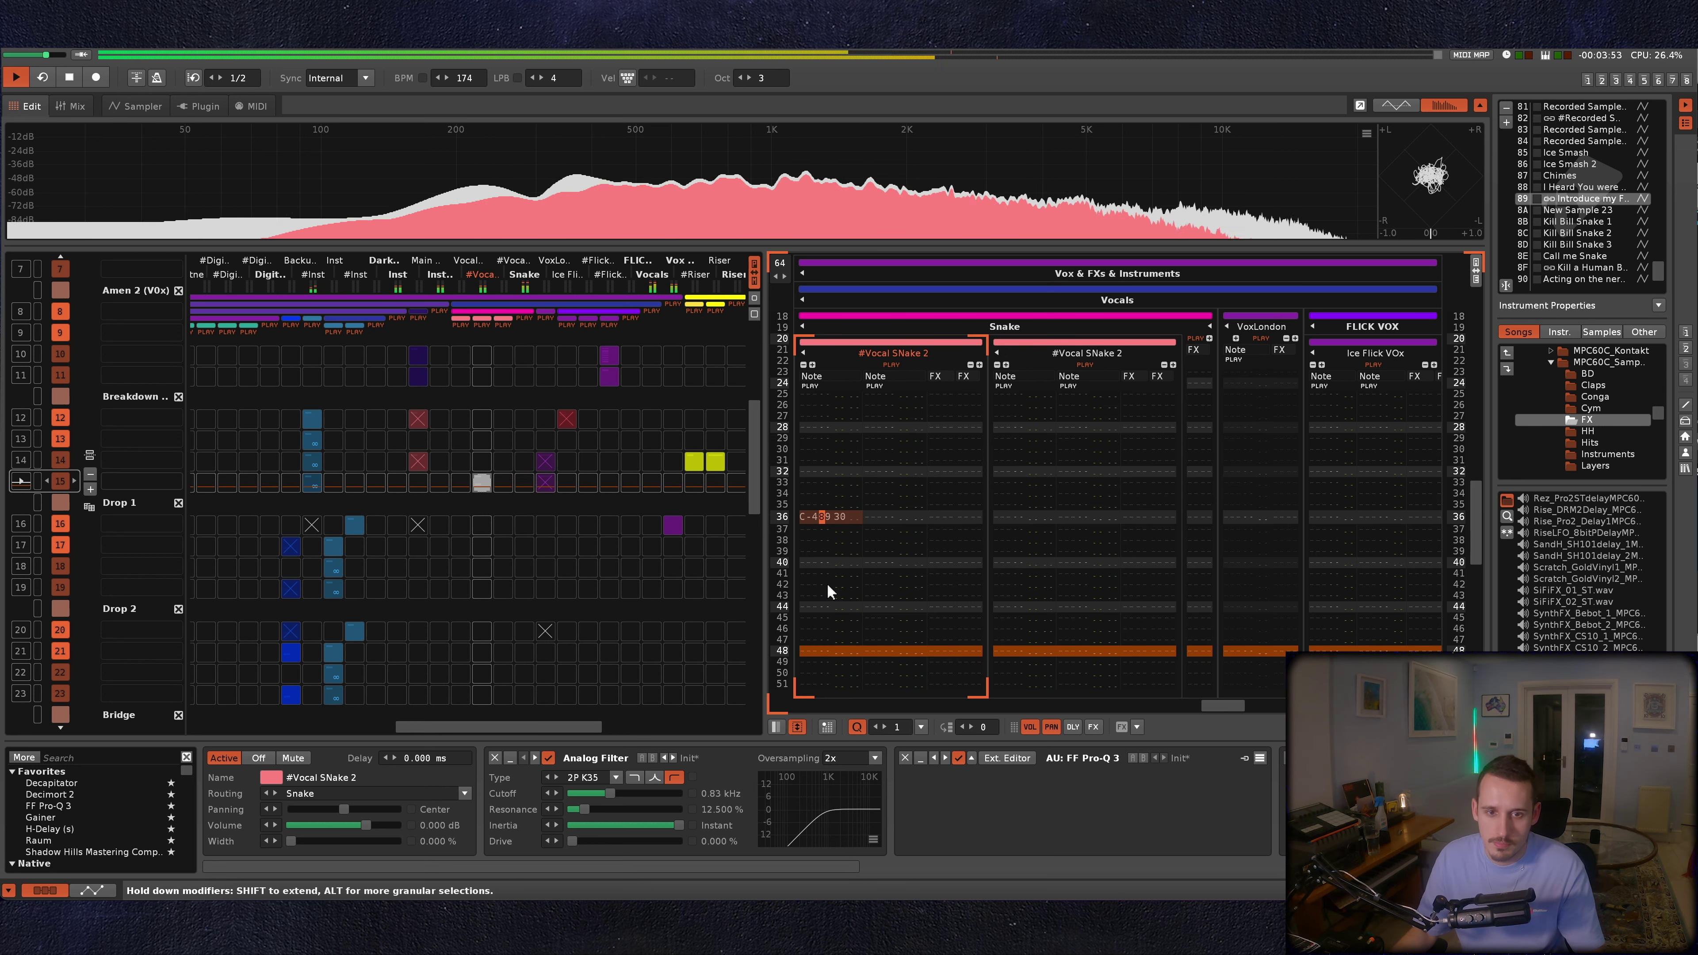
pyautogui.moveTo(835, 868); pyautogui.dragTo(1236, 868)
pyautogui.press('space')
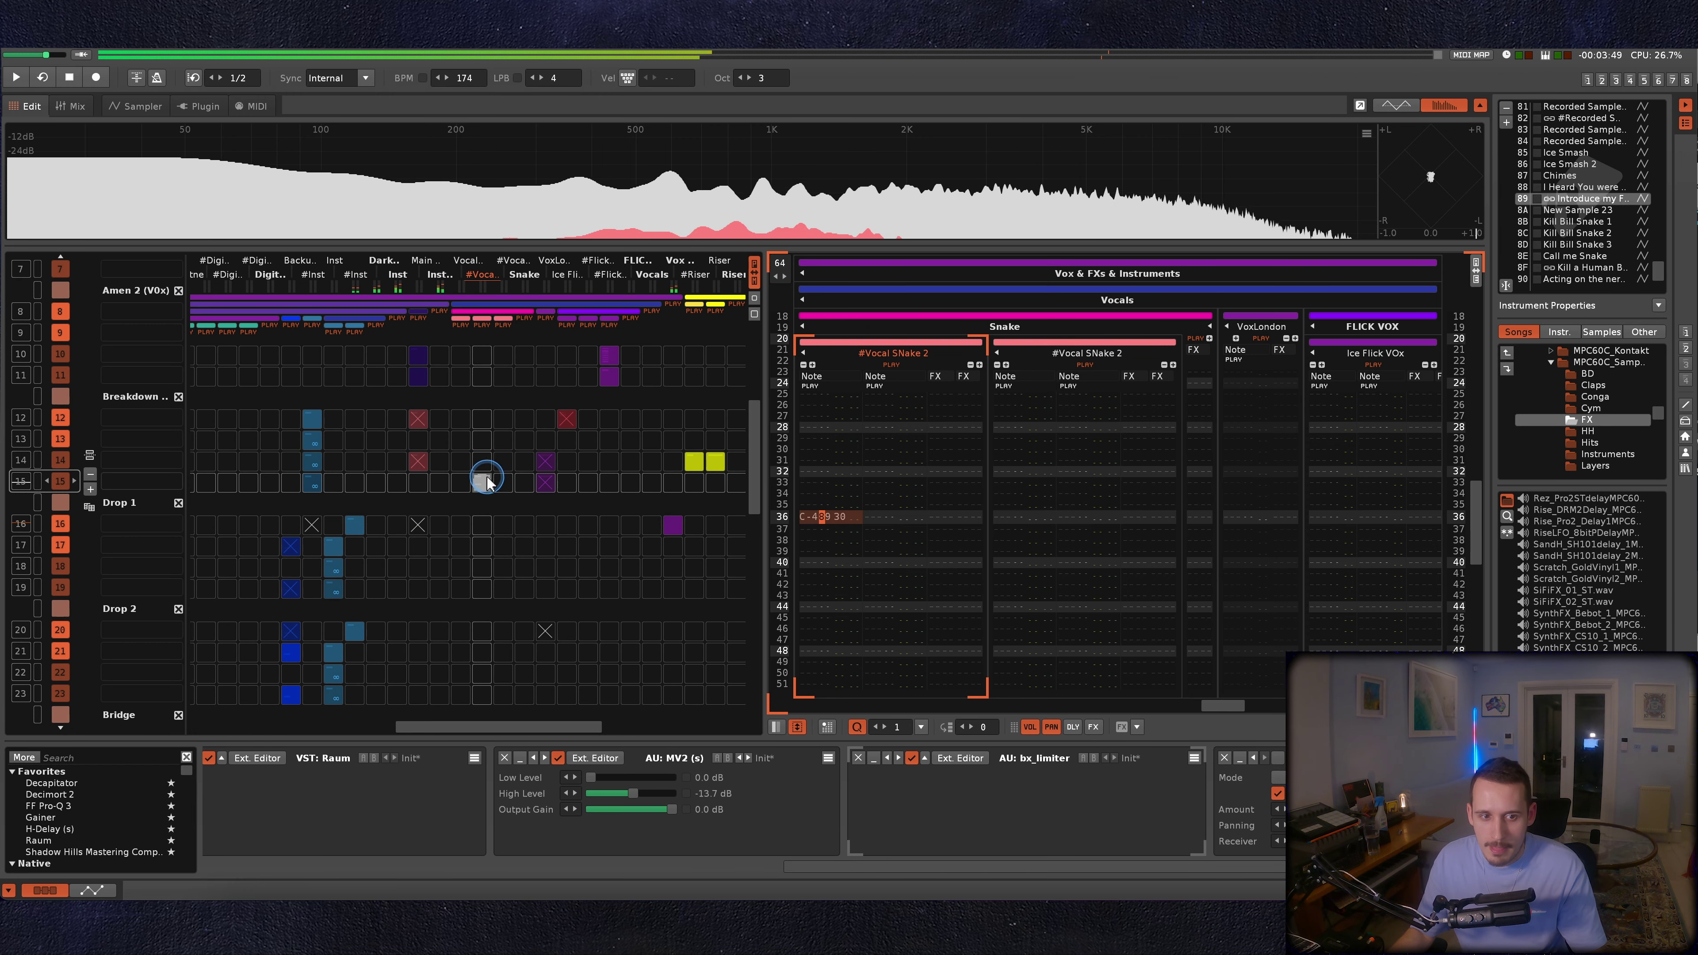
pyautogui.press('space')
pyautogui.rightClick(891, 366)
# Inspect the Raum reverb settings in the first #Vocal SNake 2 track's effect chain and close the plugin window.
pyautogui.scroll(-5, 569, 491)
pyautogui.scroll(-12, 569, 494)
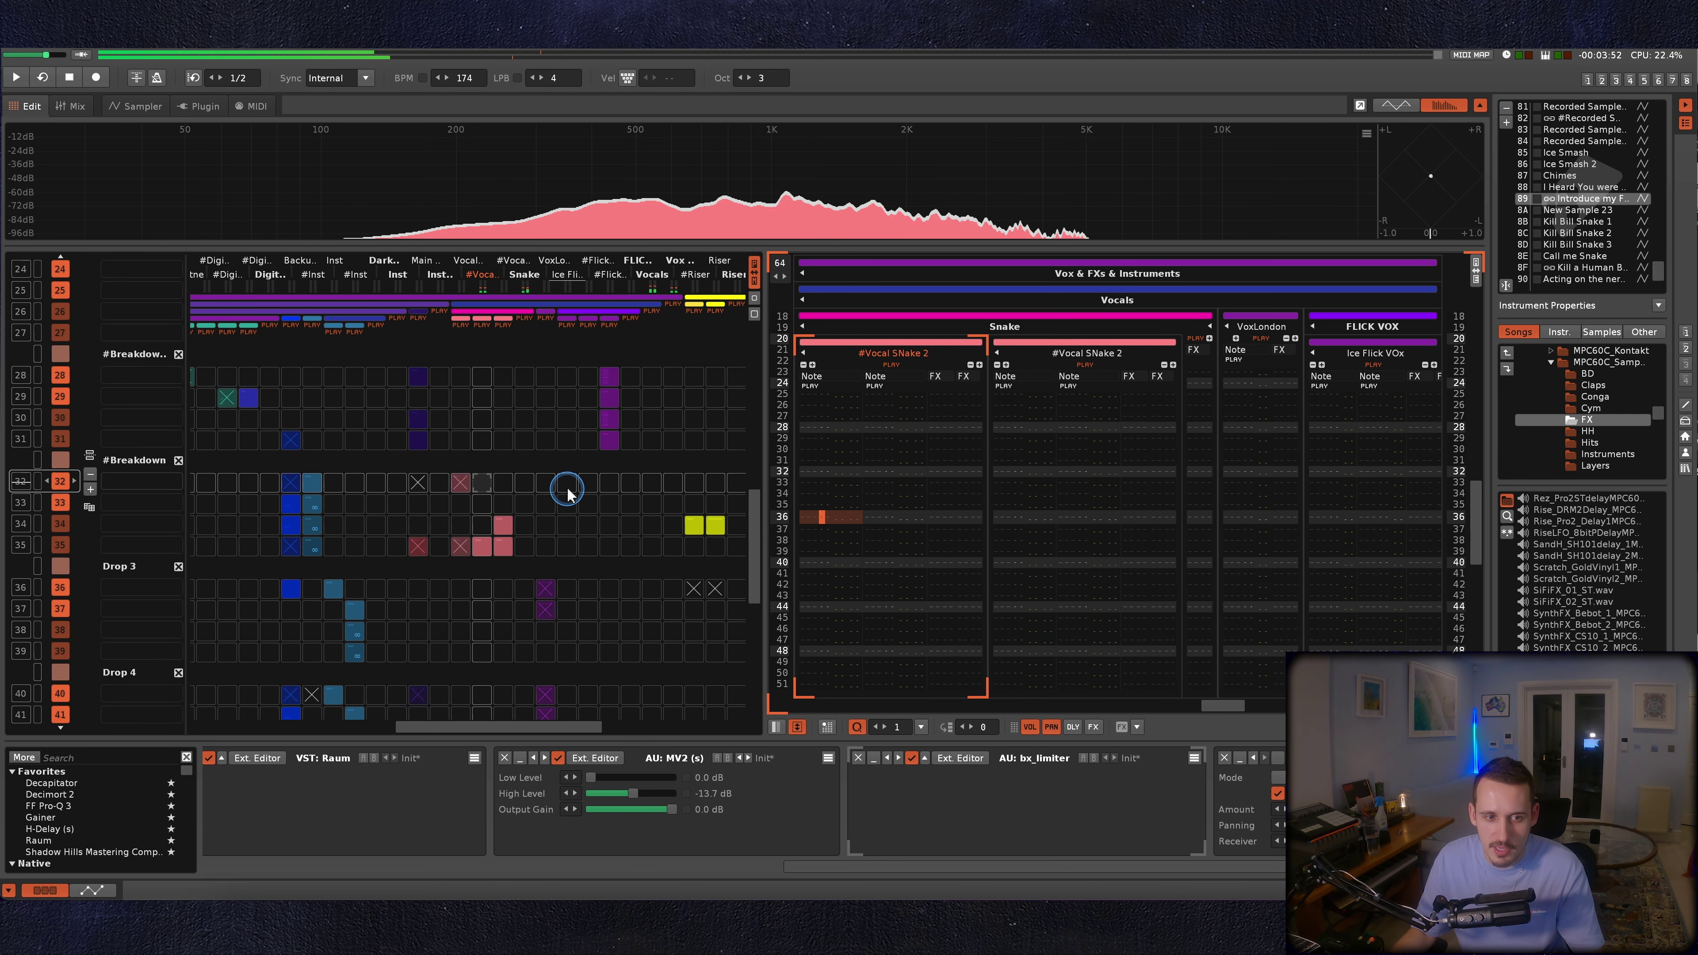
pyautogui.moveTo(874, 871); pyautogui.dragTo(768, 868)
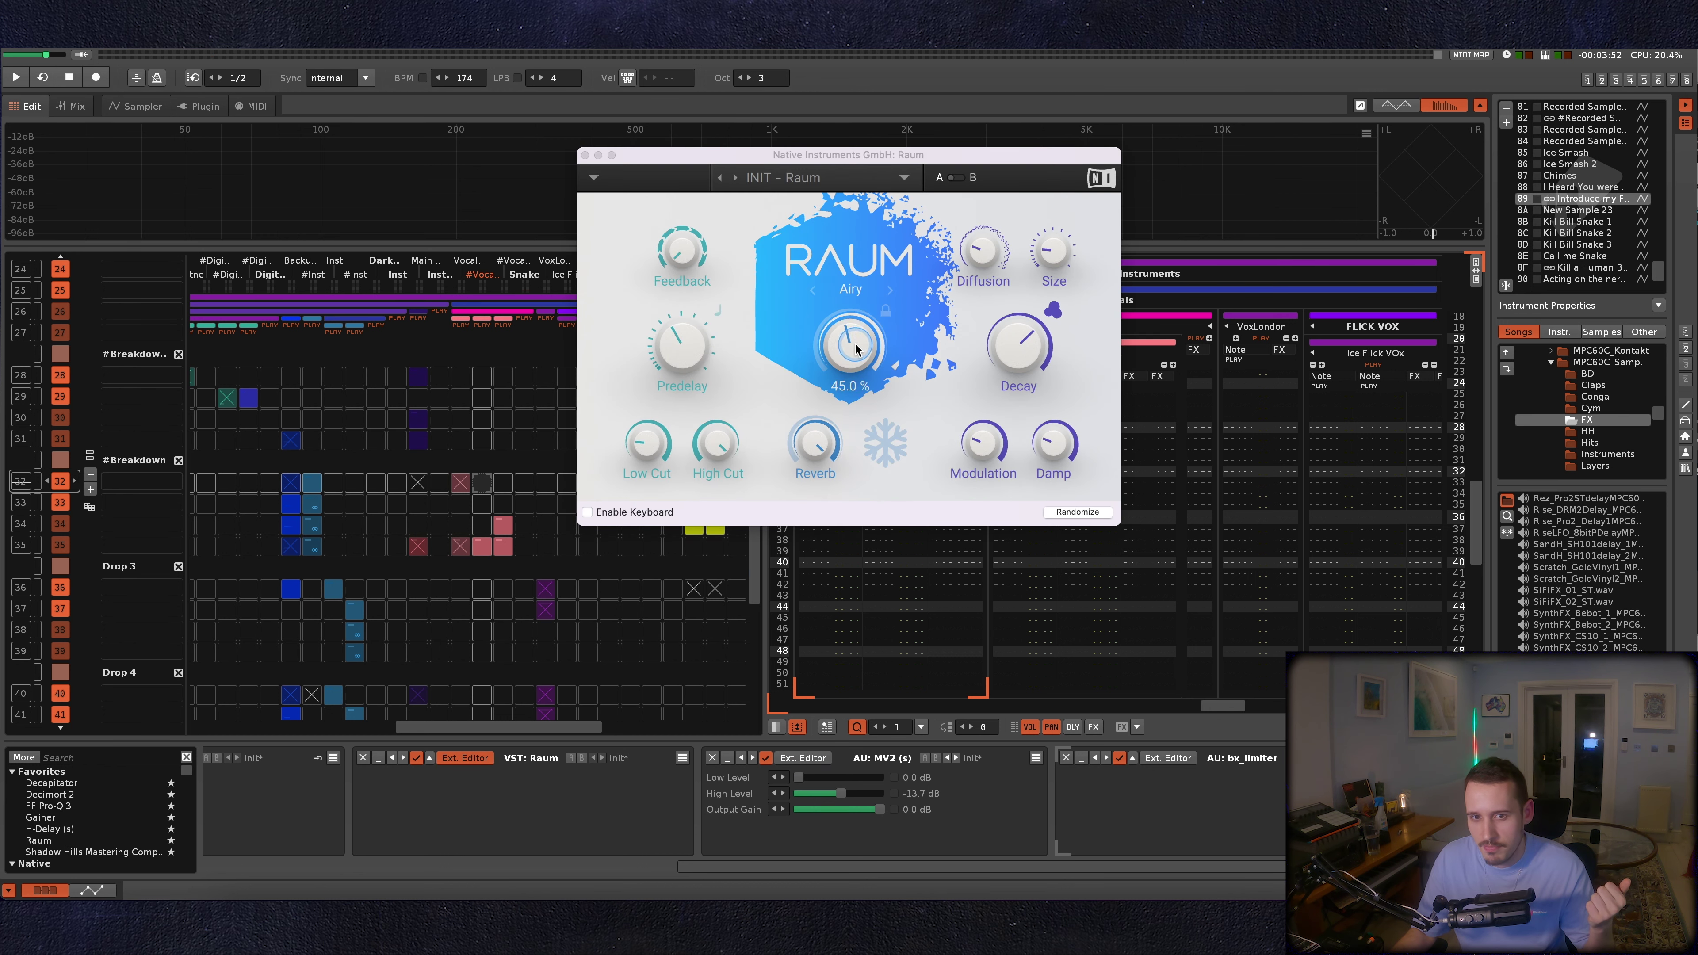
pyautogui.click(583, 155)
# Inspect the FF Pro-Q 3 curve on the second #Vocal SNake 2 track, selected in pattern 35, and close the plugin window.
pyautogui.scroll(-16, 507, 529)
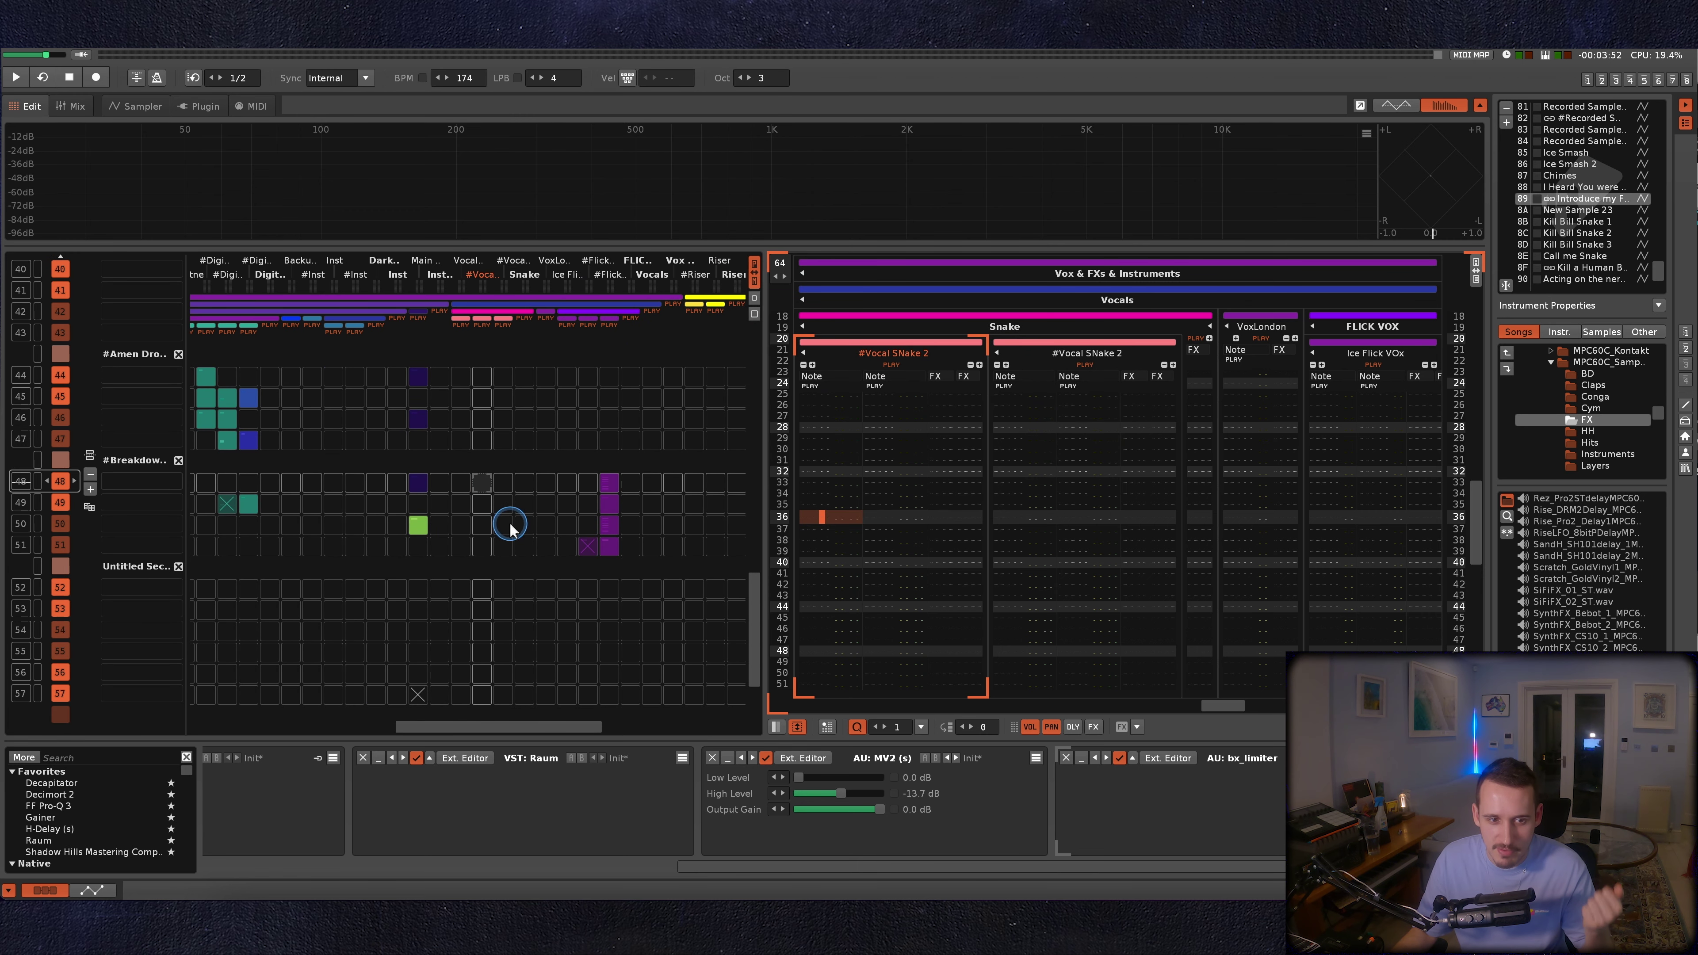
pyautogui.scroll(13, 510, 529)
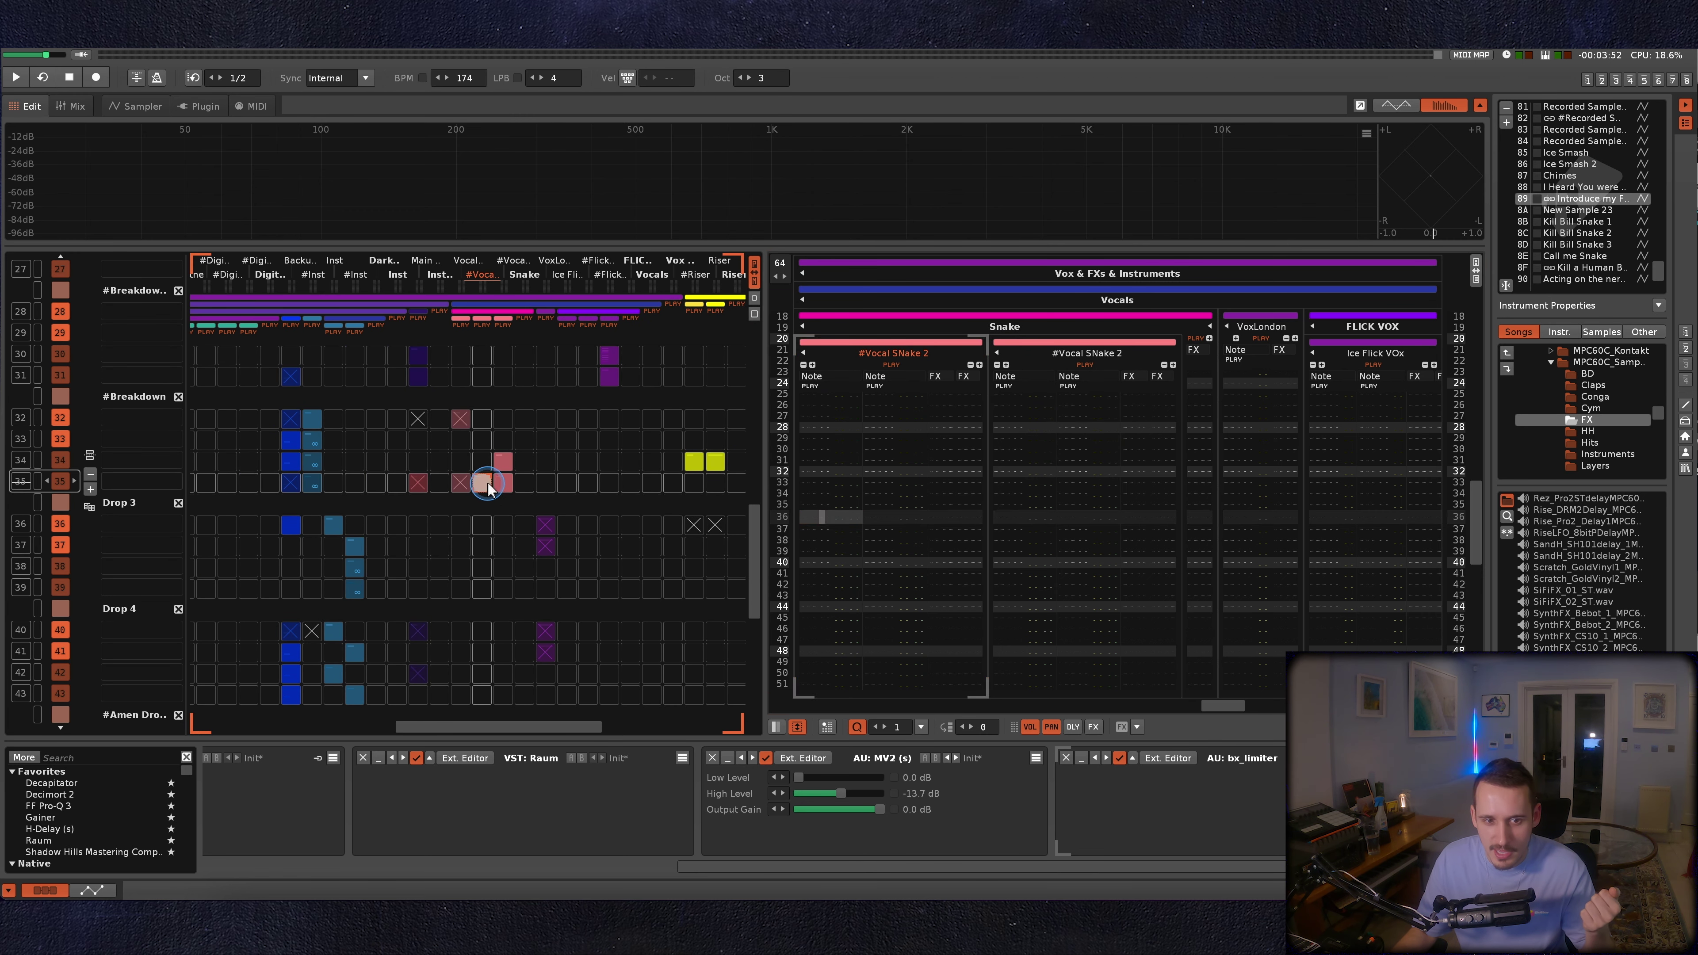
pyautogui.click(498, 482)
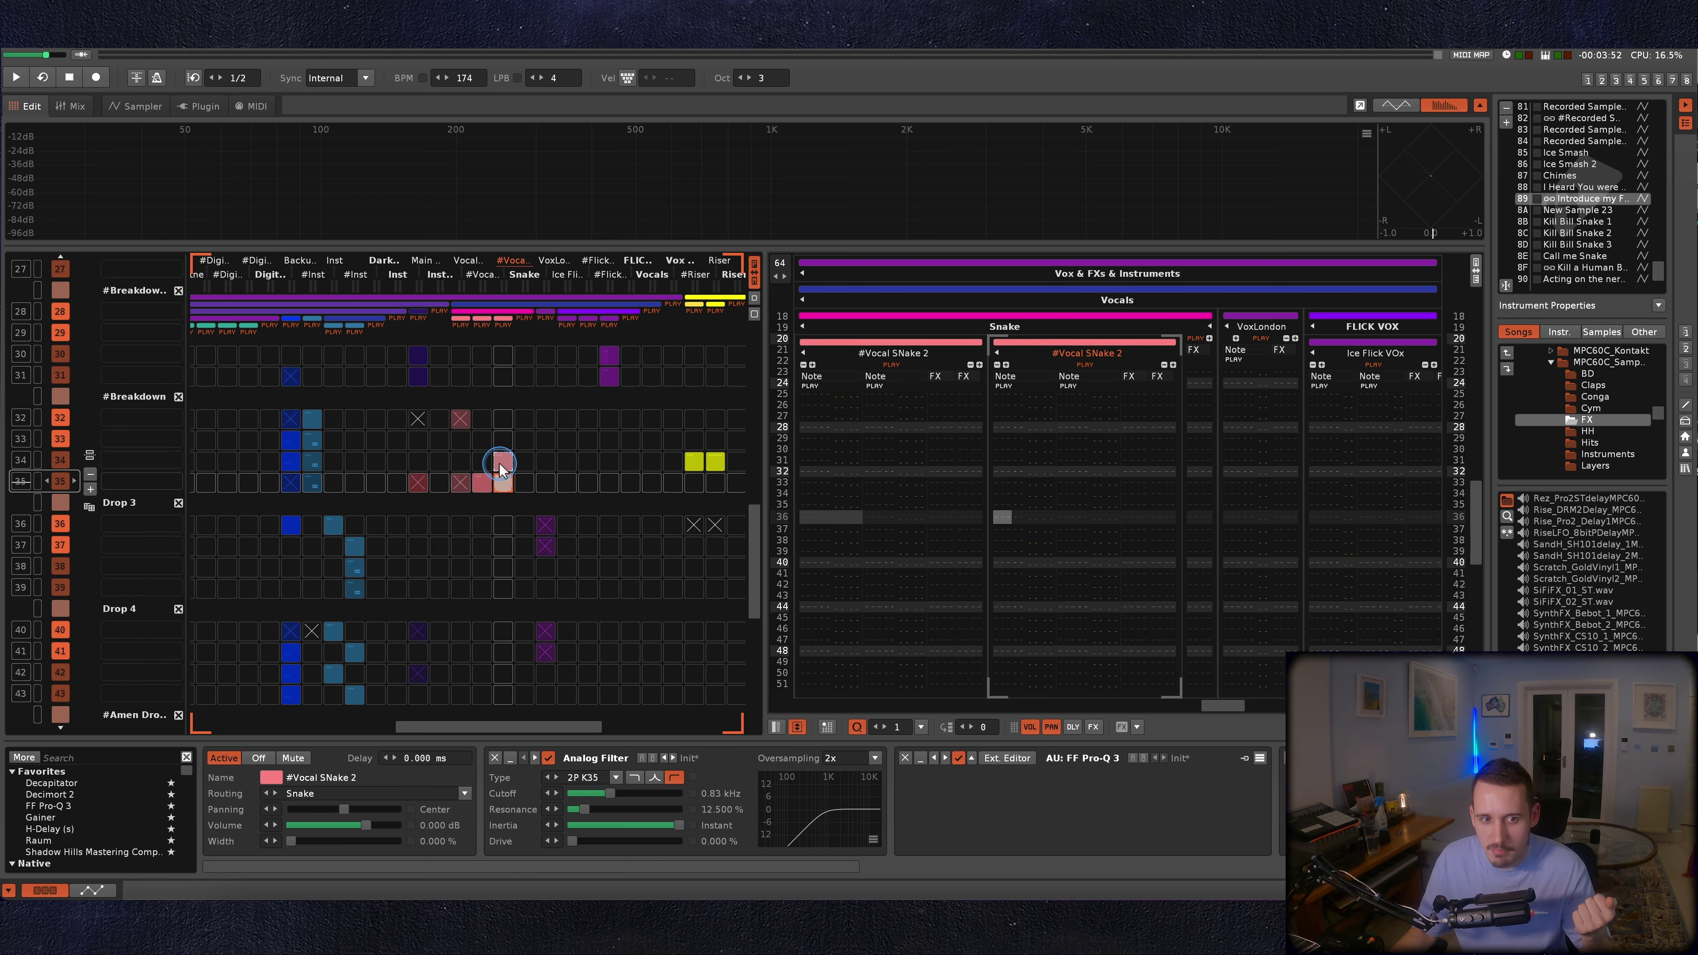
pyautogui.click(1054, 368)
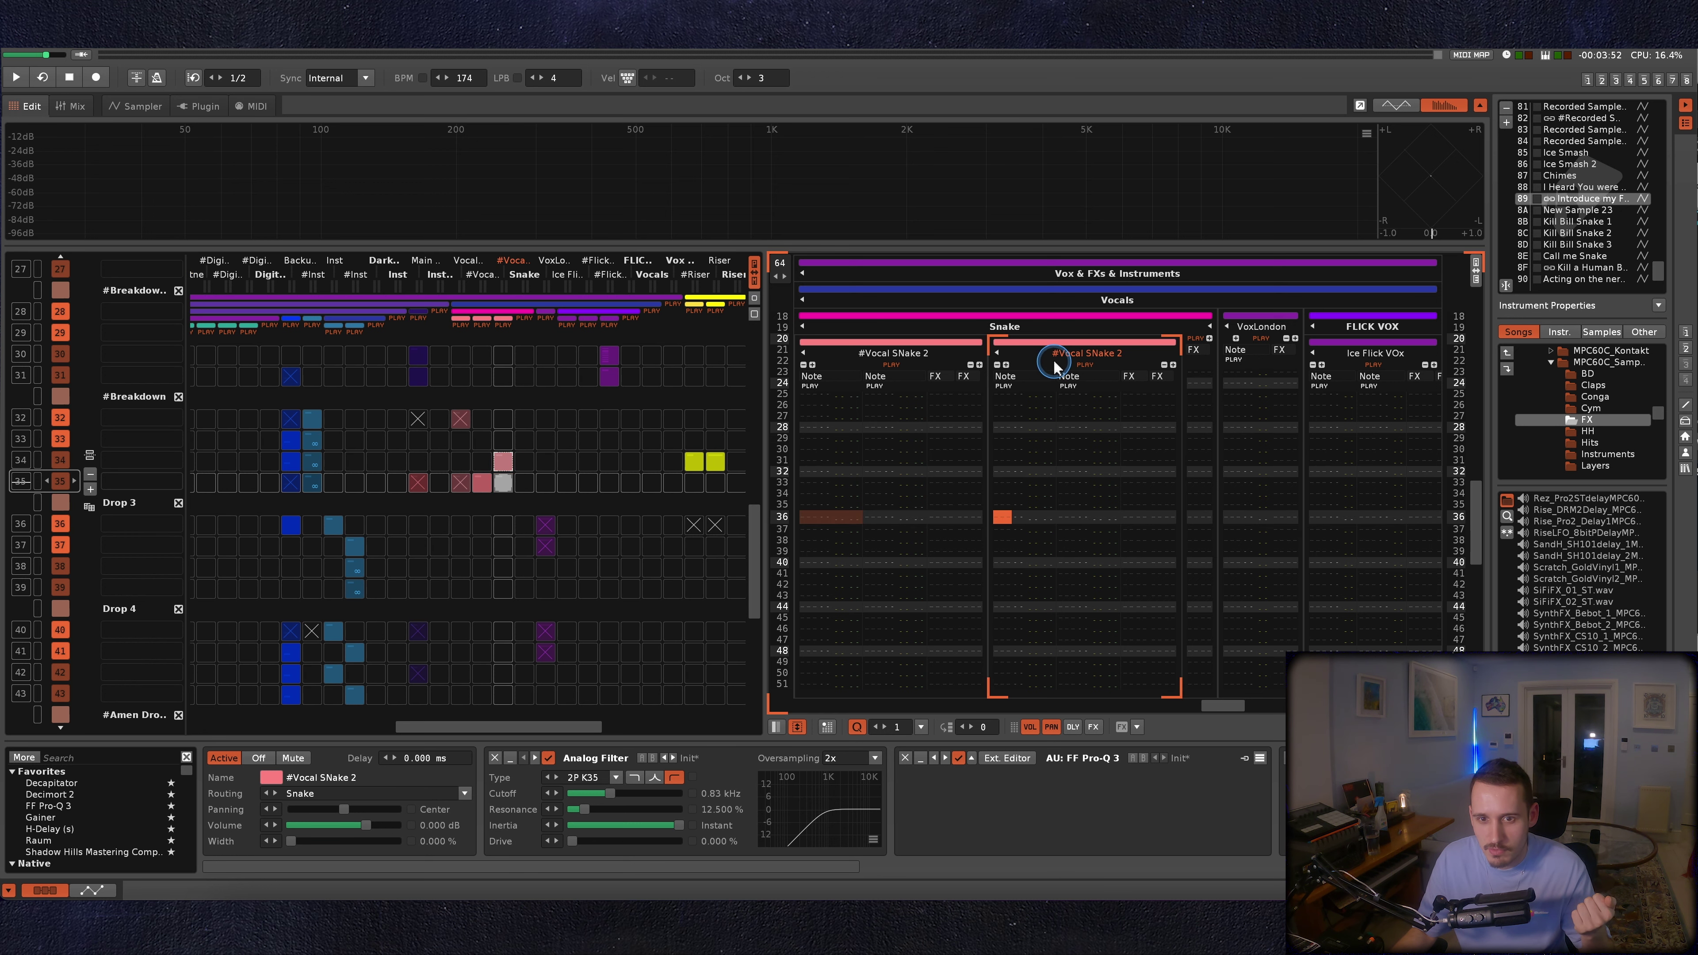
pyautogui.click(1005, 759)
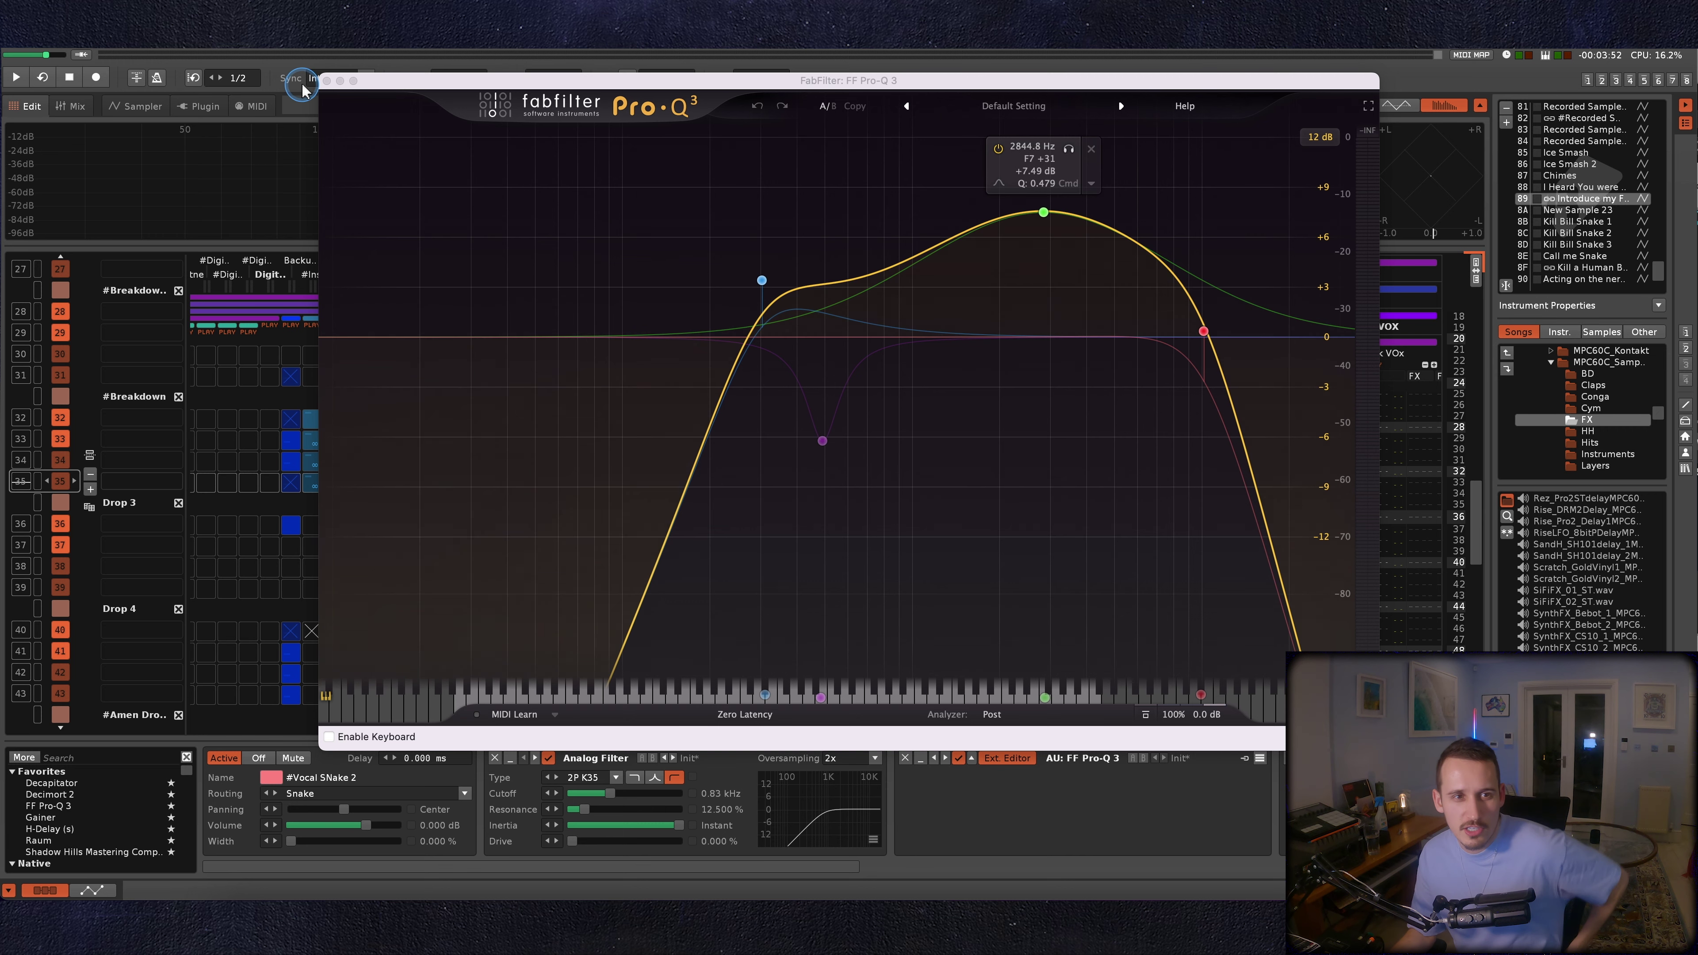
pyautogui.click(326, 81)
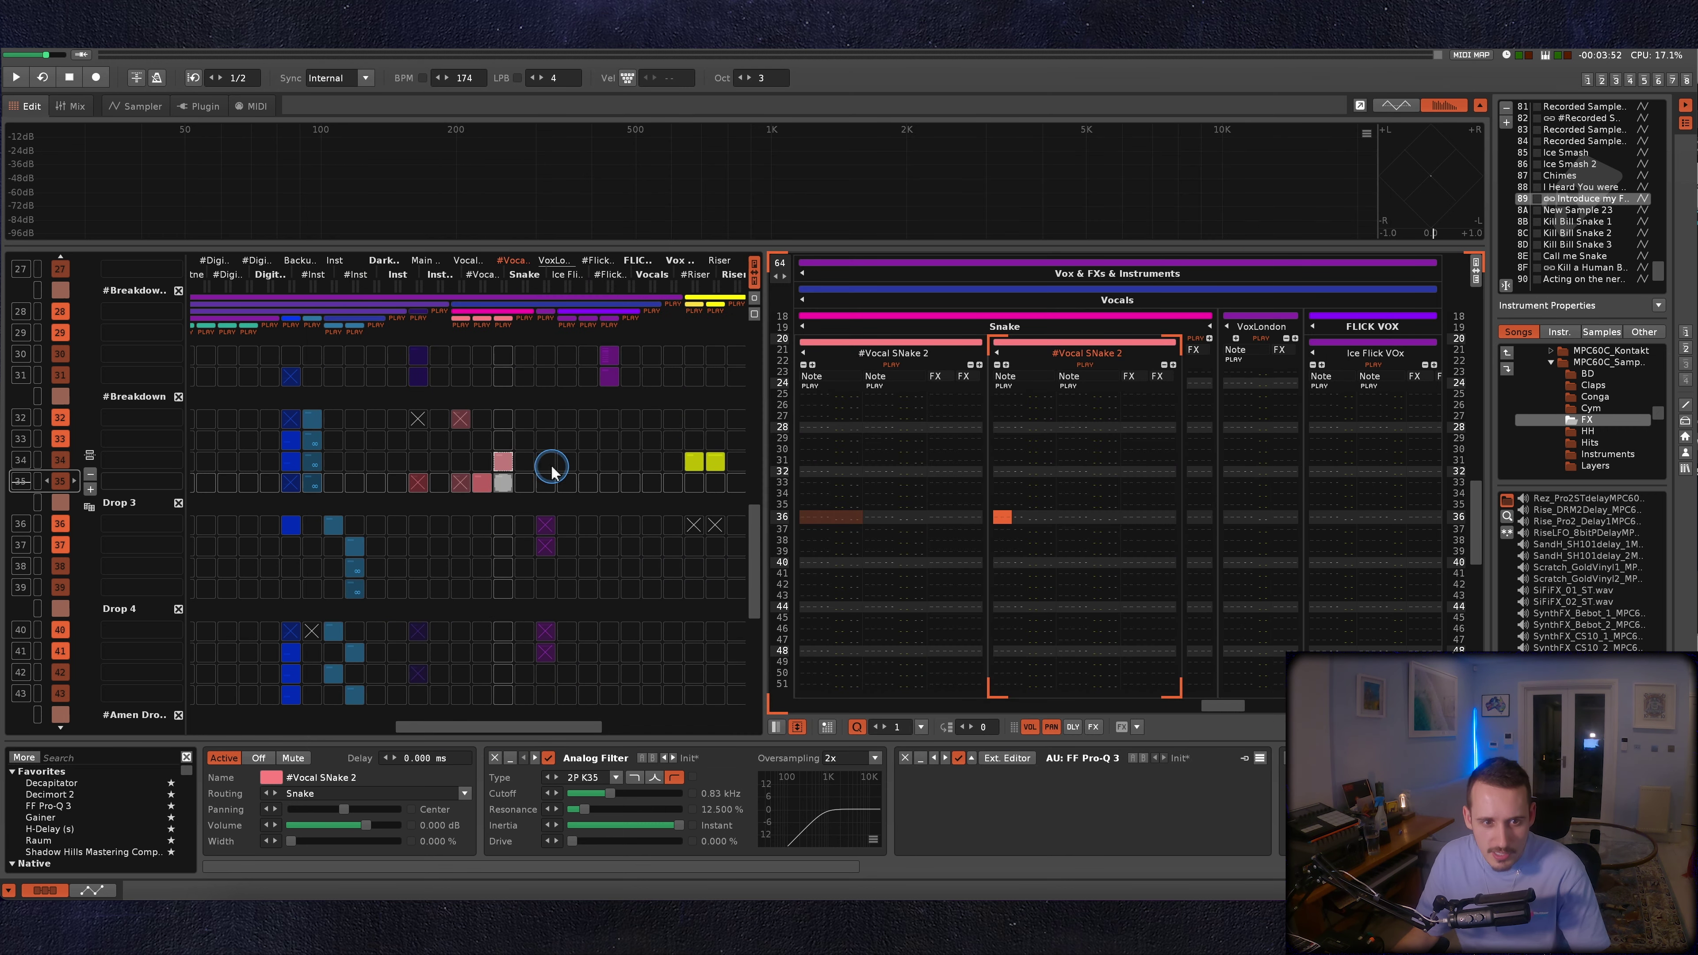
# Play the second #Vocal SNake 2 track soloed in pattern 34 with its FF Pro-Q 3 bypassed, and stop playback.
pyautogui.scroll(1, 535, 468)
pyautogui.click(505, 482)
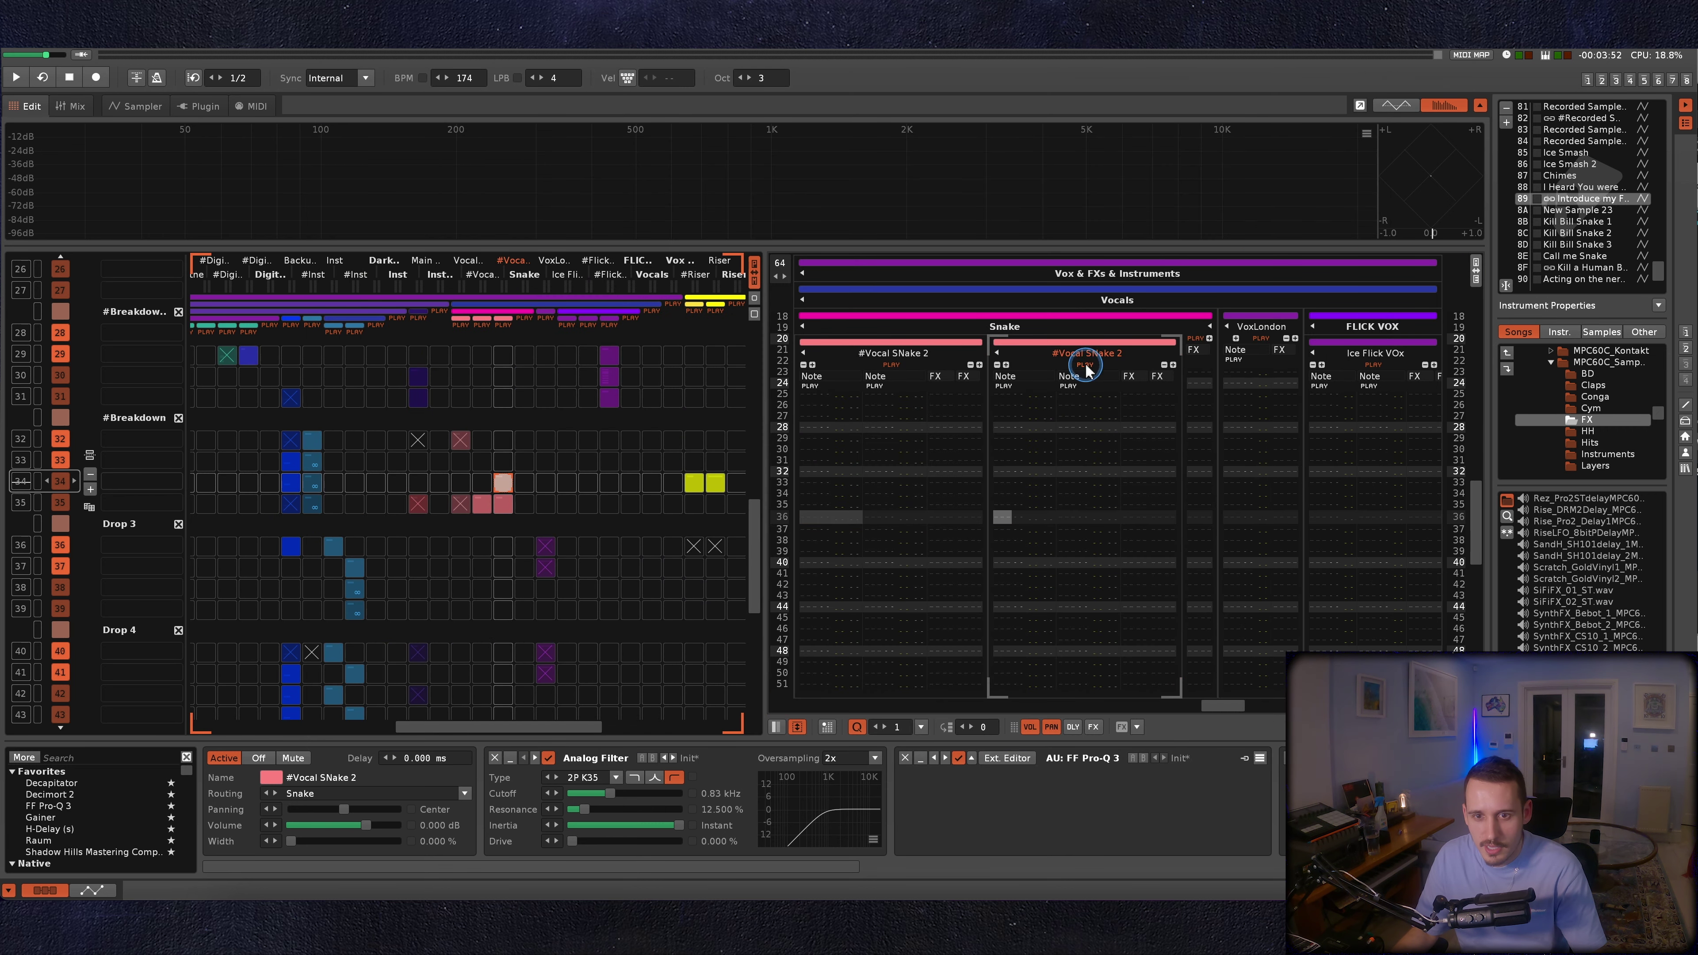
pyautogui.press('space')
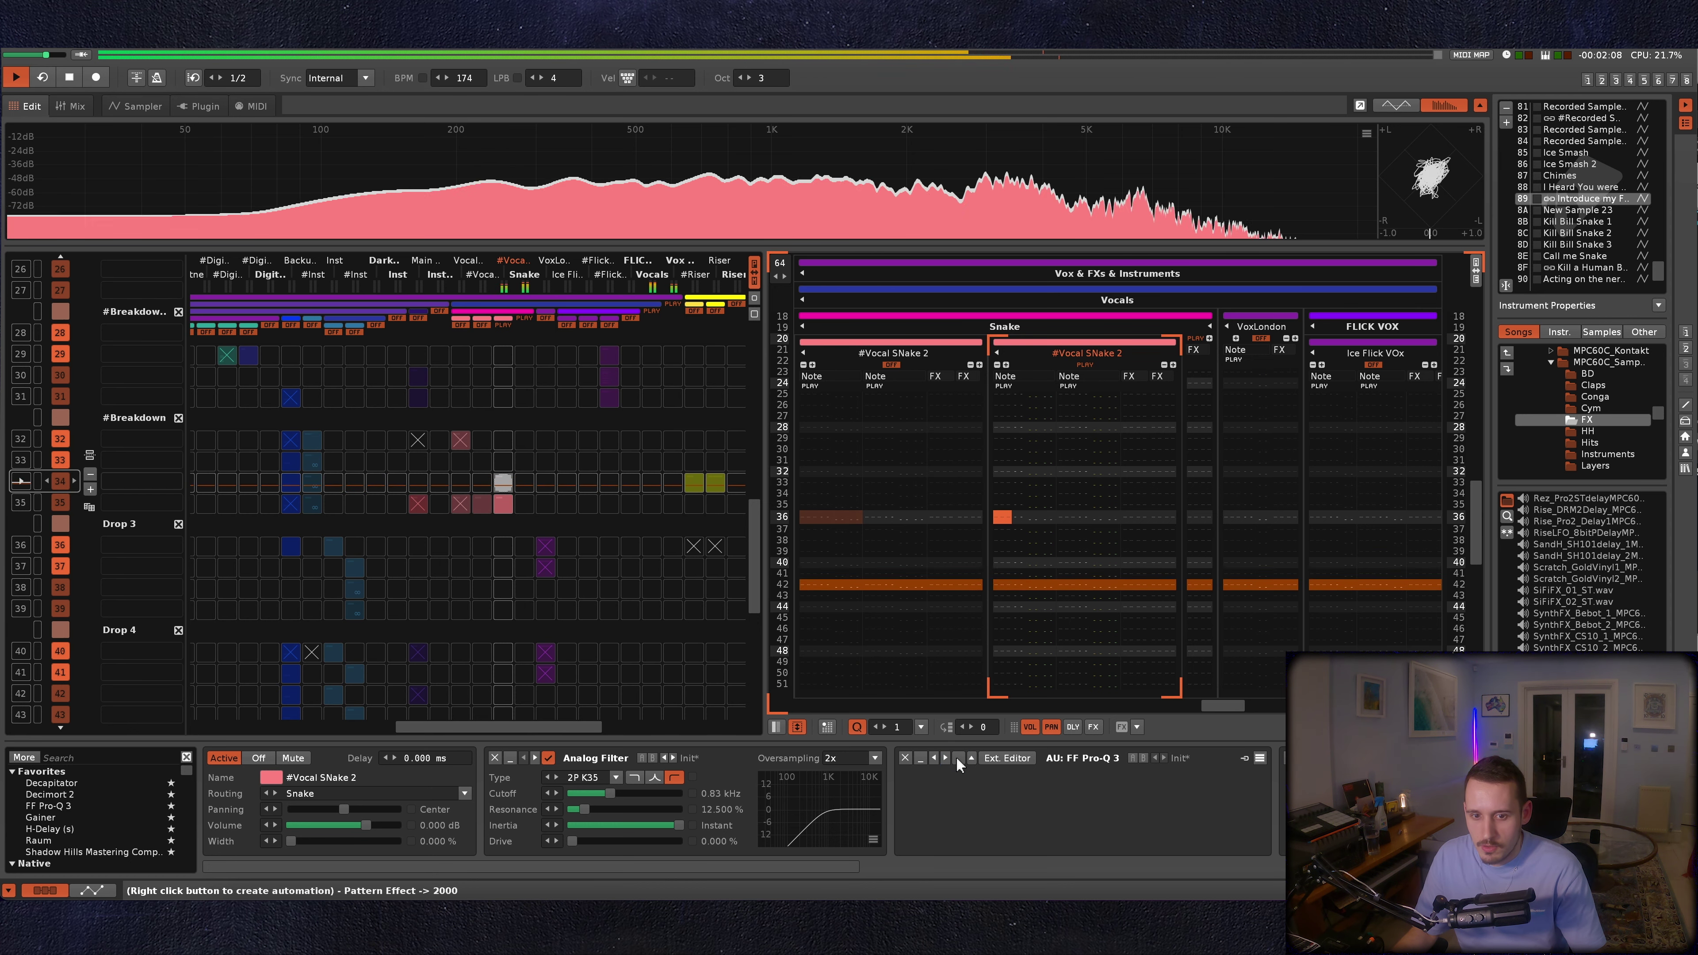
pyautogui.press('space')
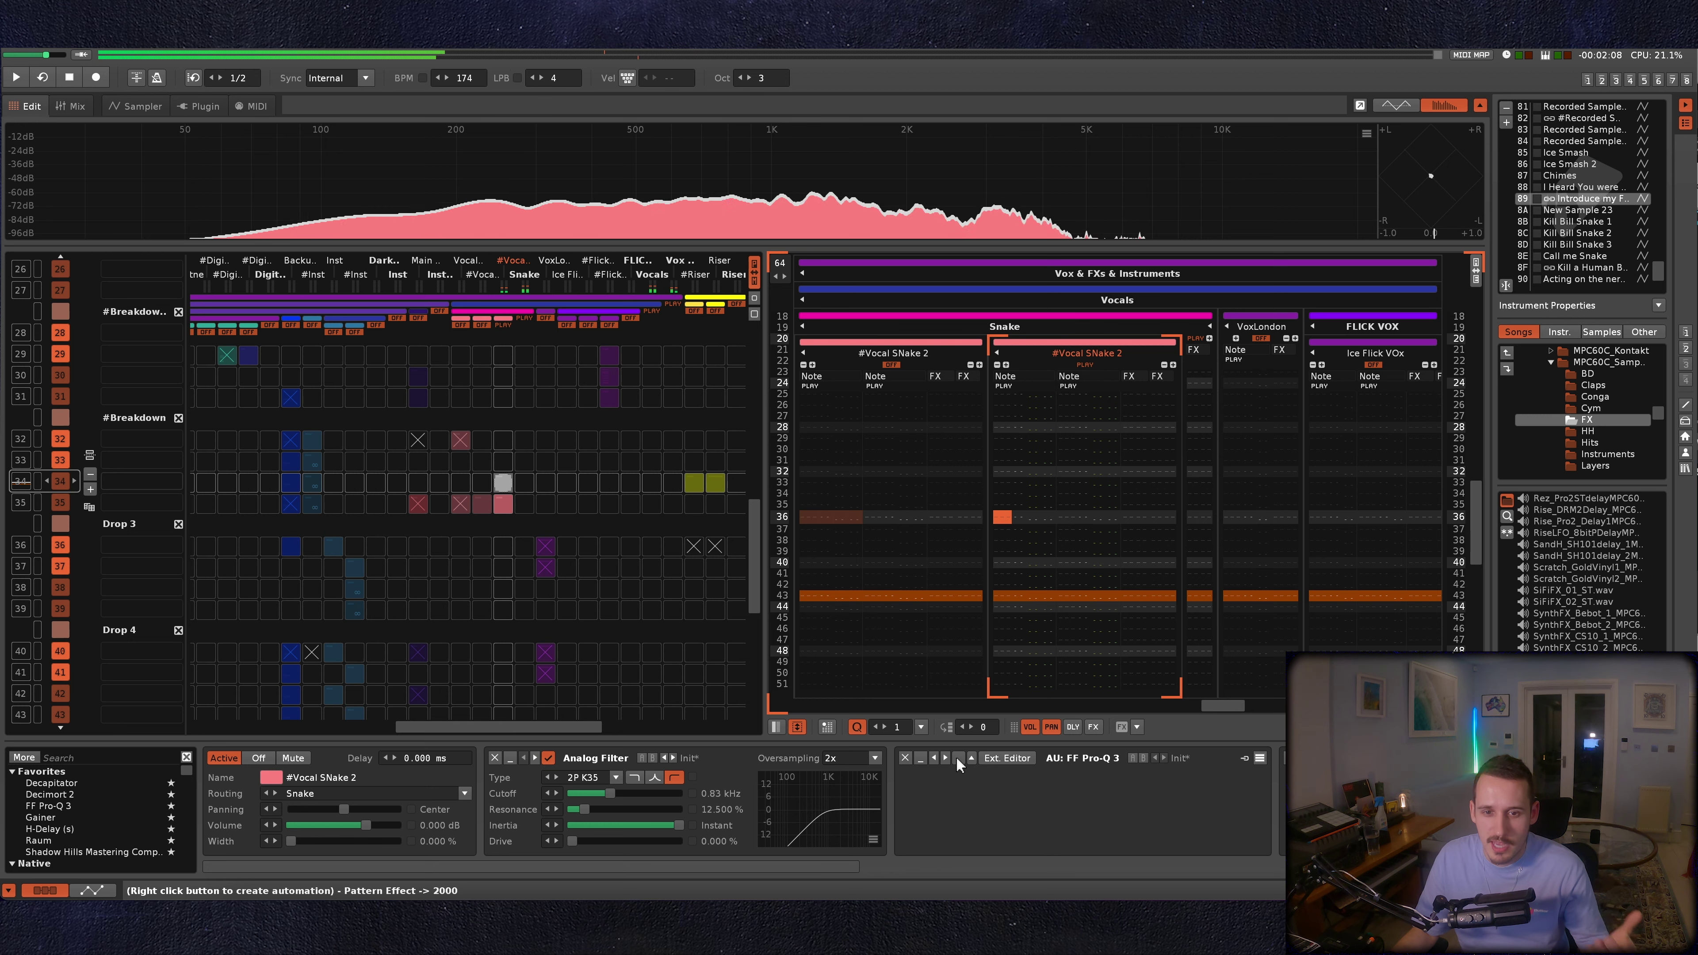
# Re-enable FF Pro-Q 3 on the second #Vocal SNake 2 track and review its EQ curve.
pyautogui.click(957, 757)
pyautogui.click(1023, 757)
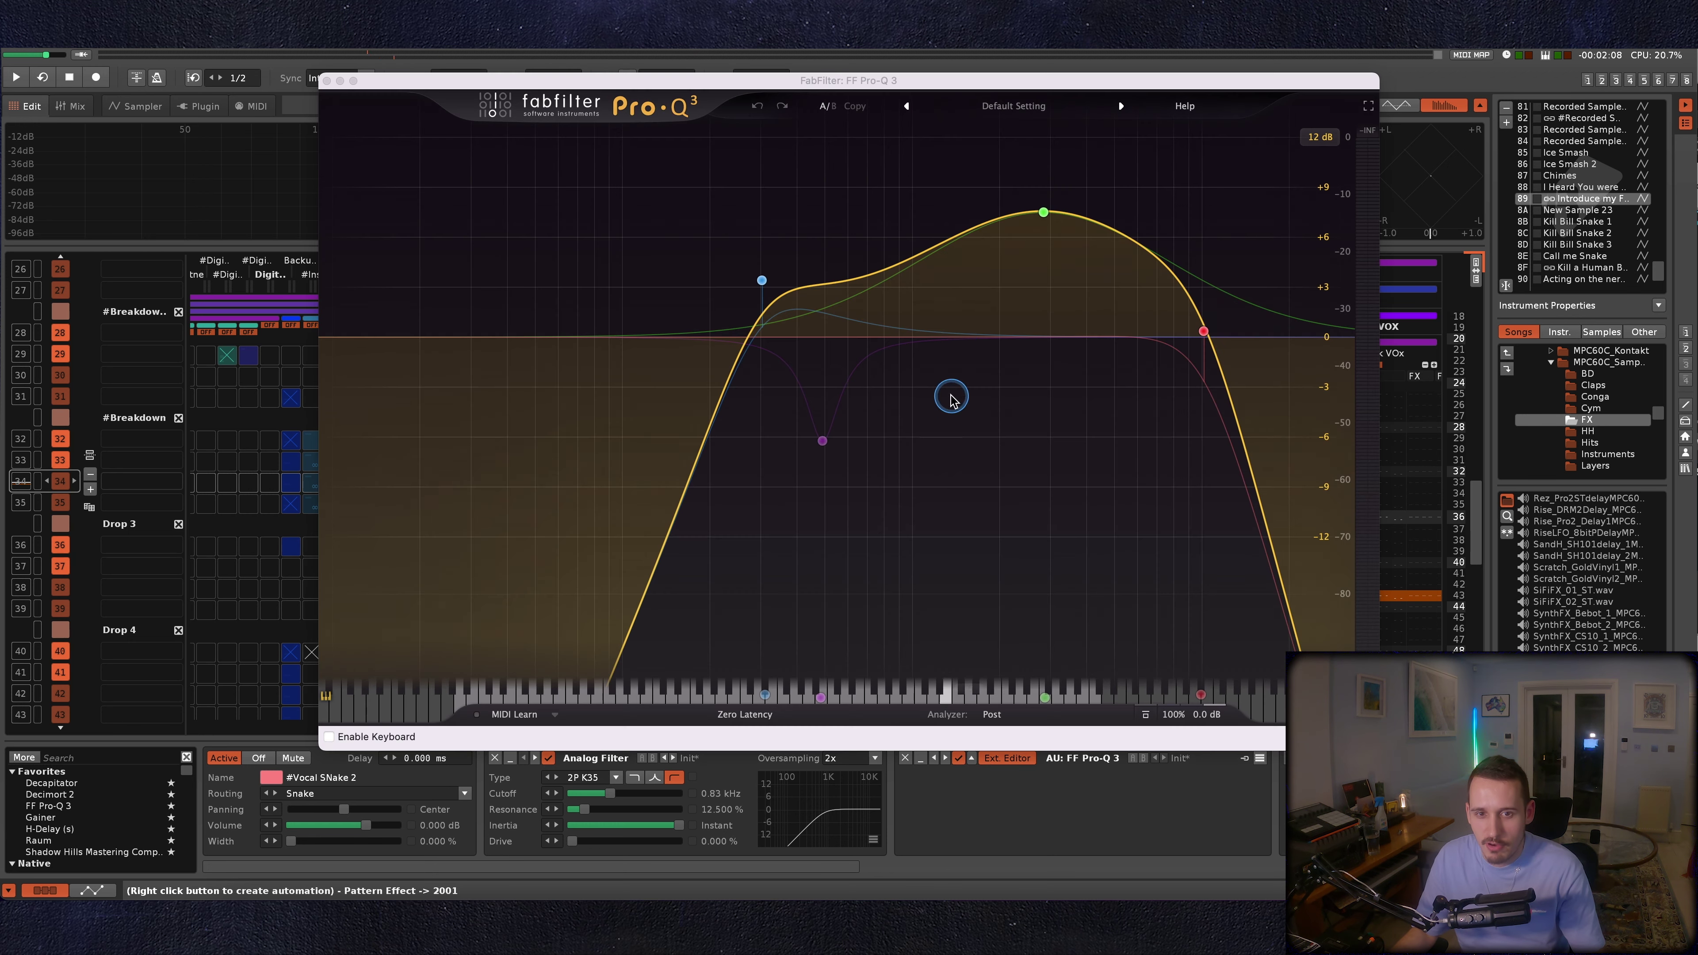
pyautogui.click(327, 81)
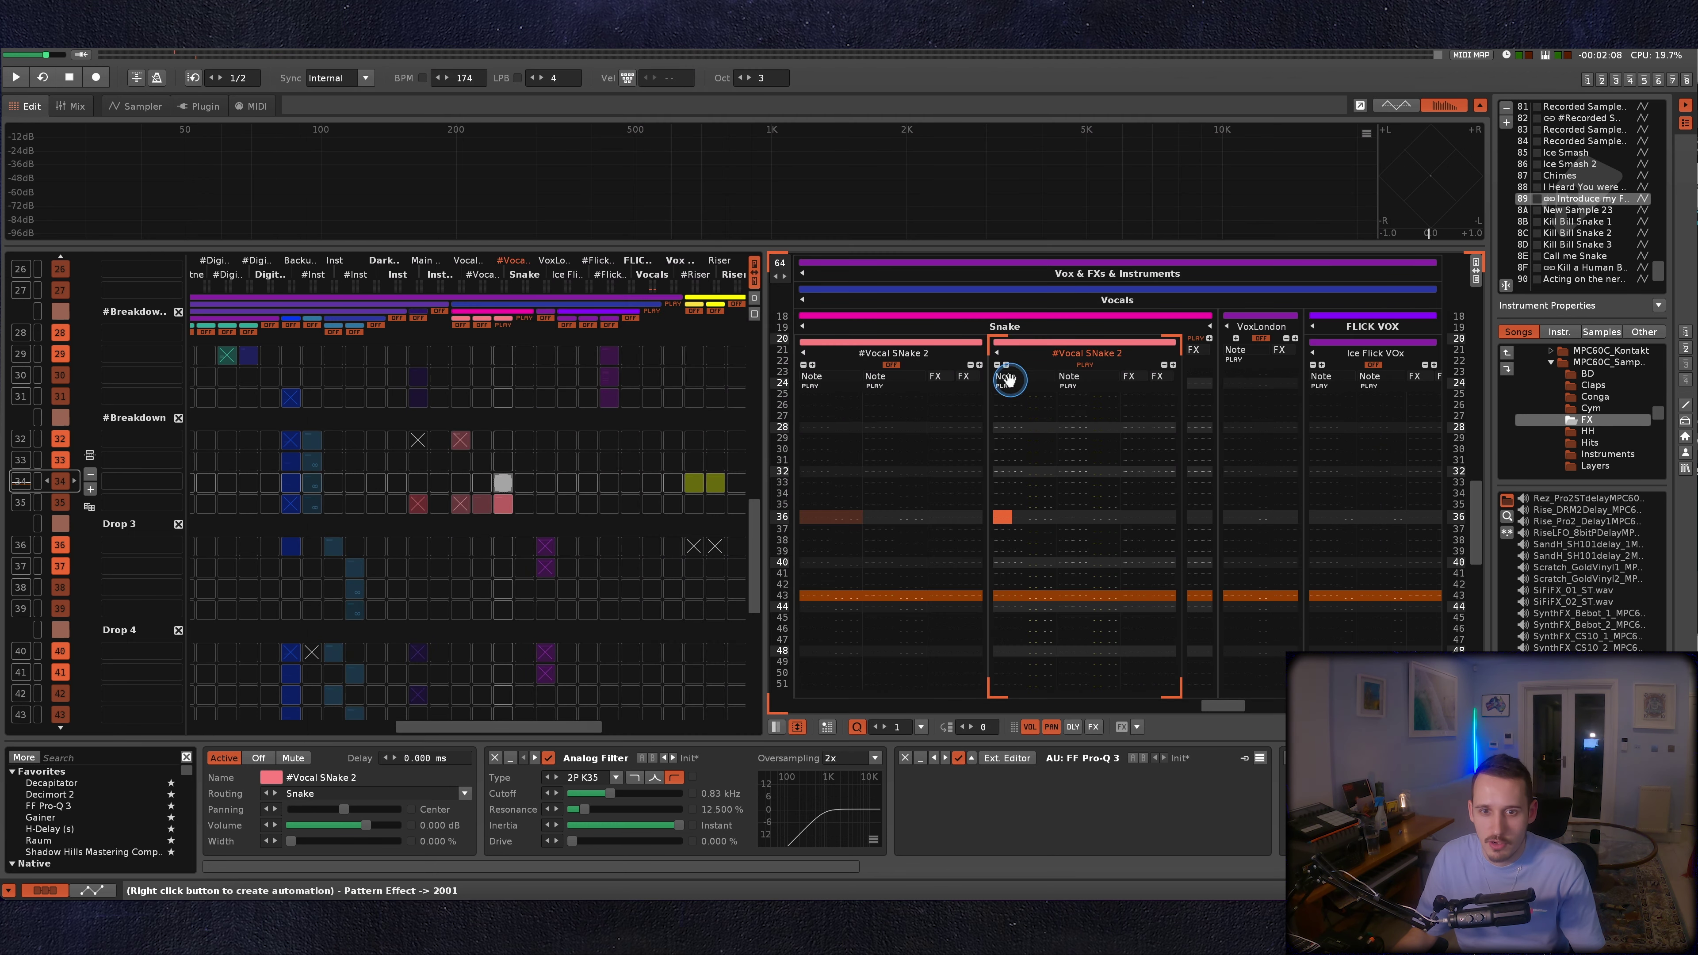
# Play all tracks unmuted from the breakdown at pattern 34 into Drop 3 with pattern follow enabled, and stop playback.
pyautogui.press('space')
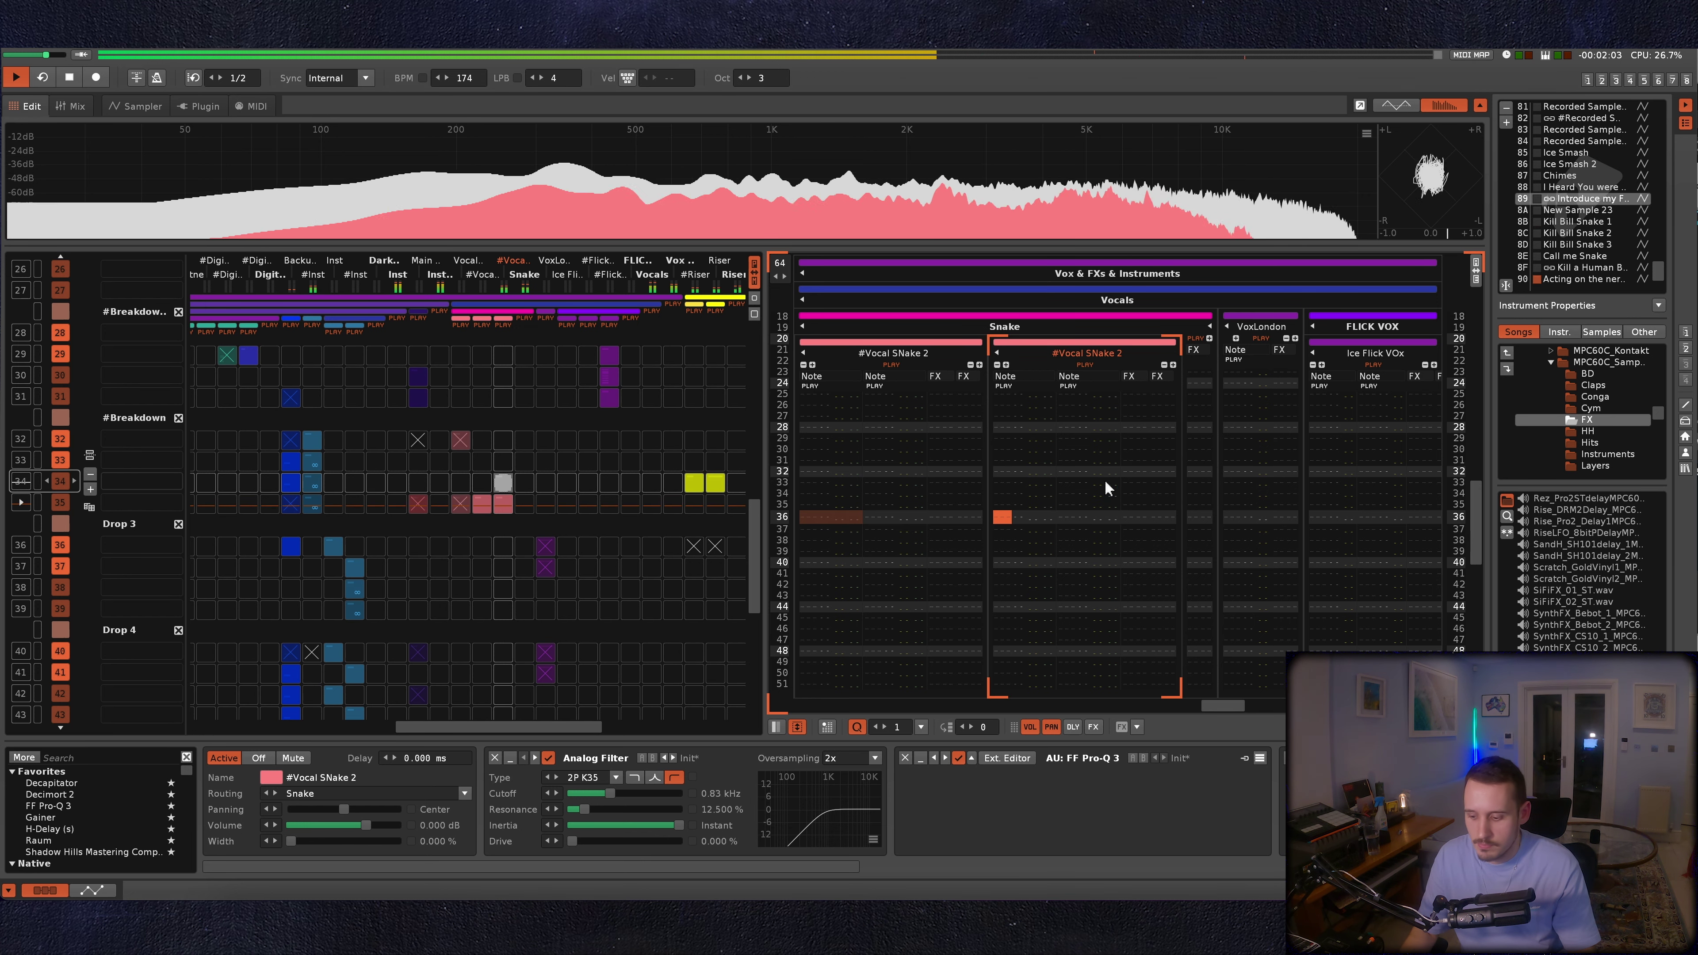
pyautogui.press('Scroll_Lock')
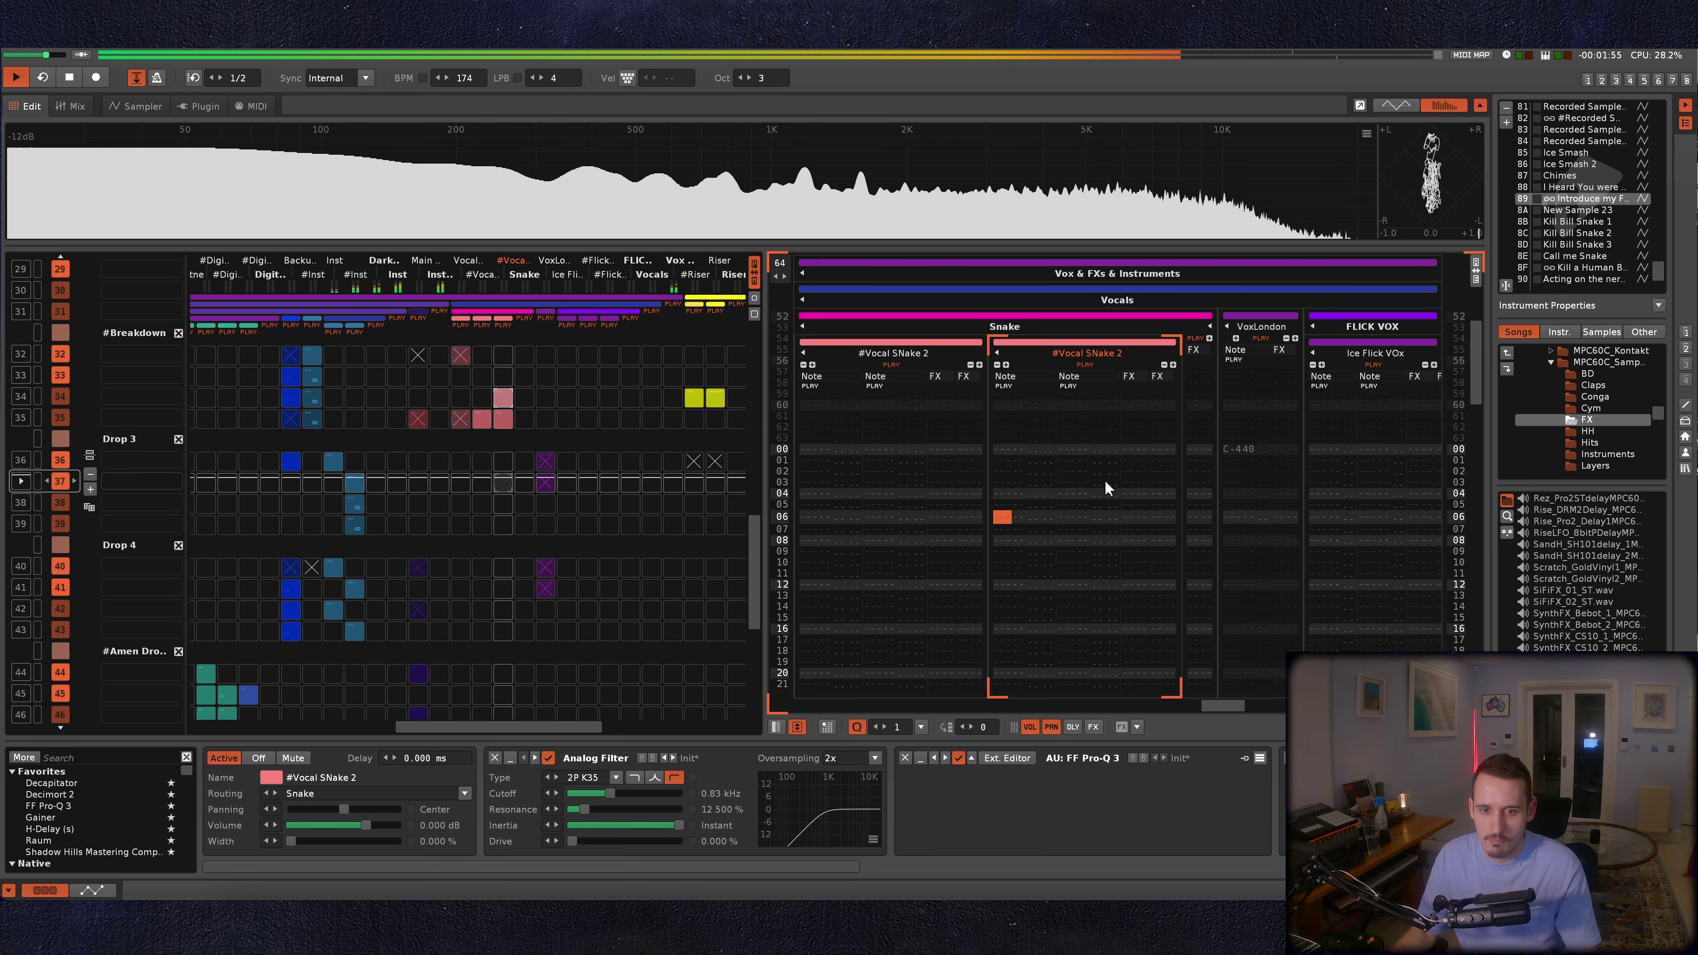
pyautogui.press('space')
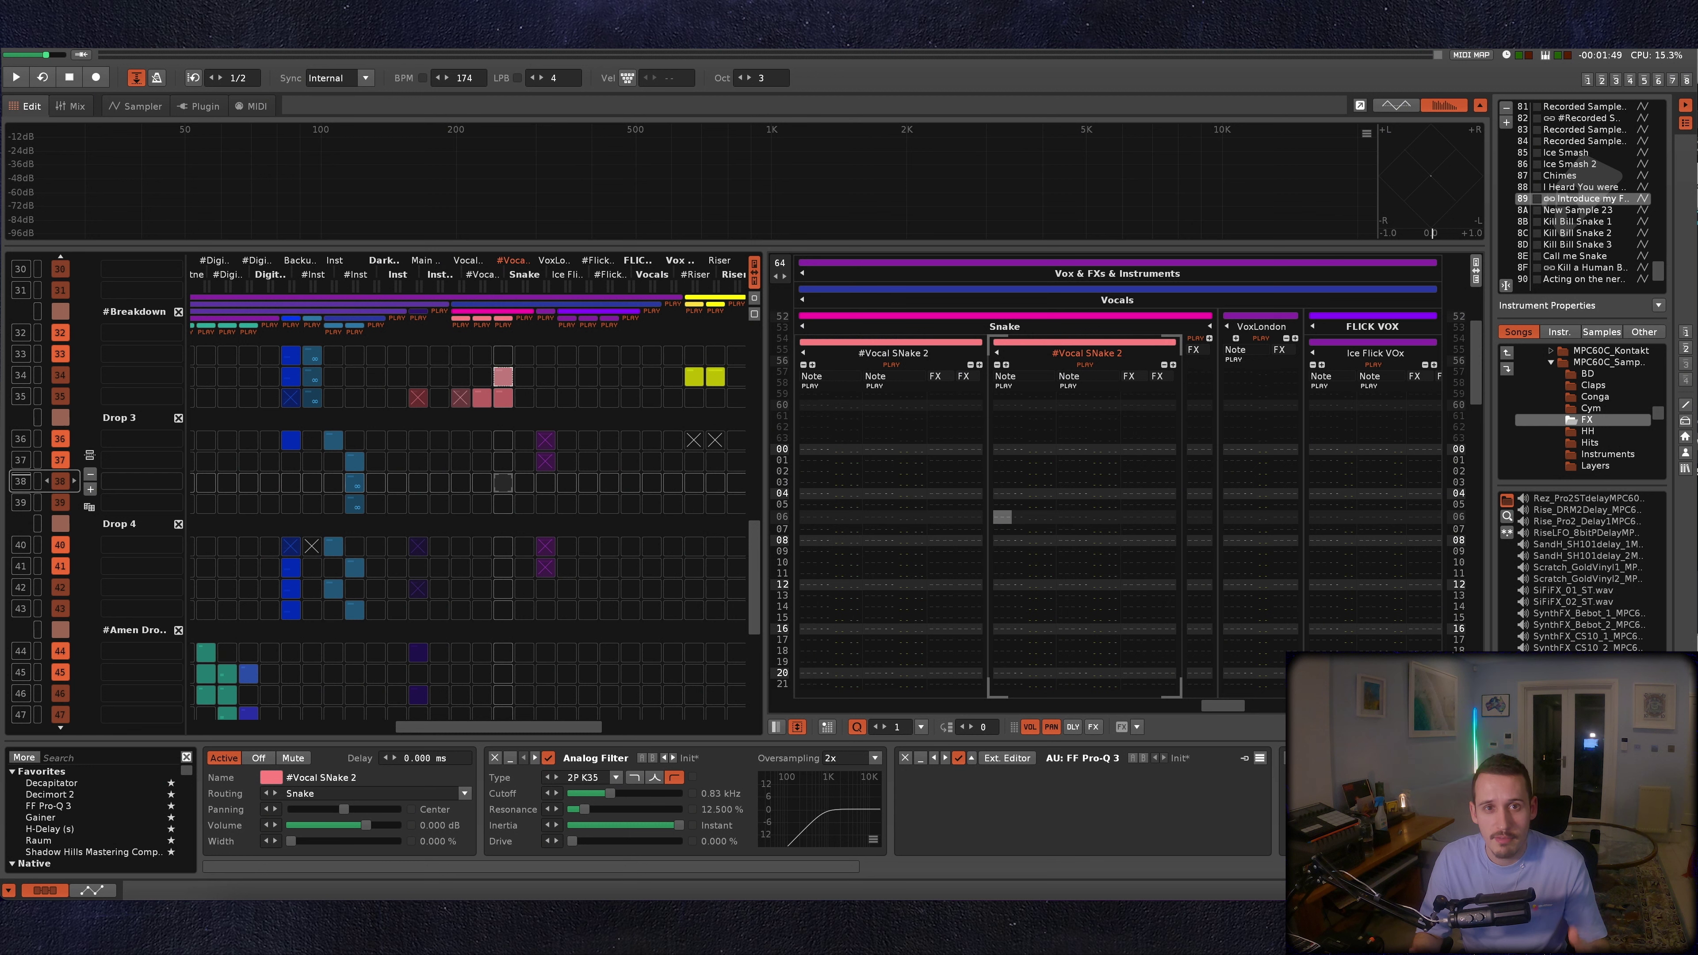